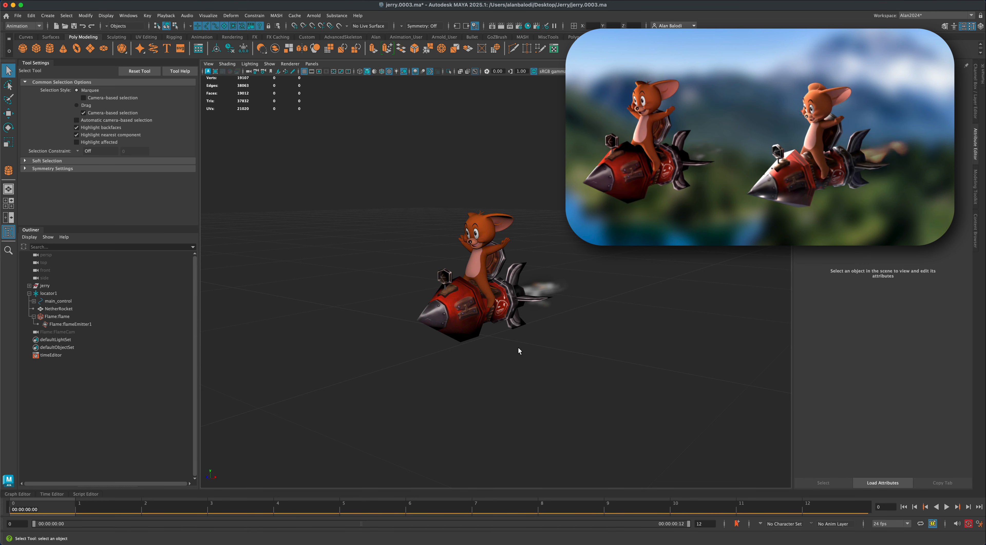
pyautogui.keyDown('alt'); pyautogui.moveTo(518, 348); pyautogui.dragTo(549, 297); pyautogui.keyUp('alt')
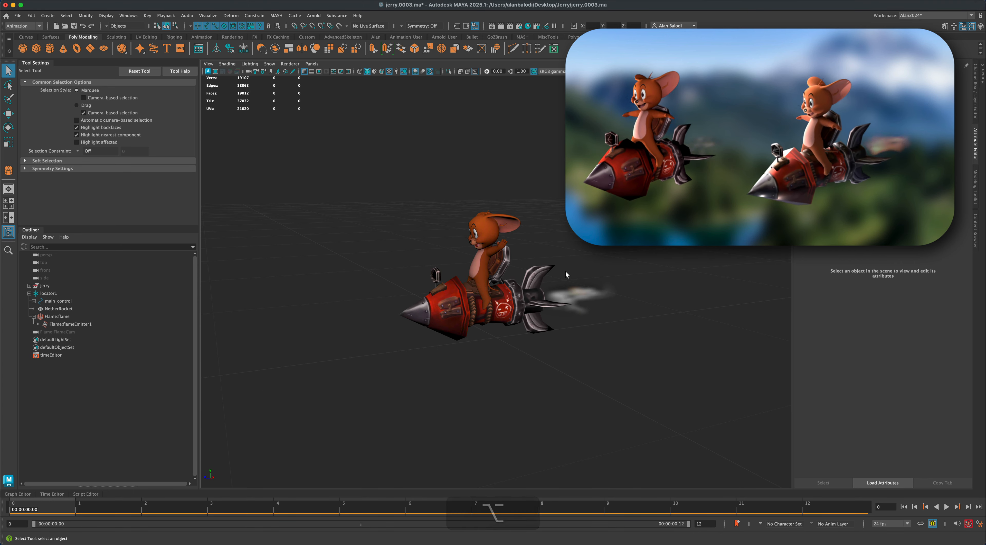
pyautogui.click(588, 294)
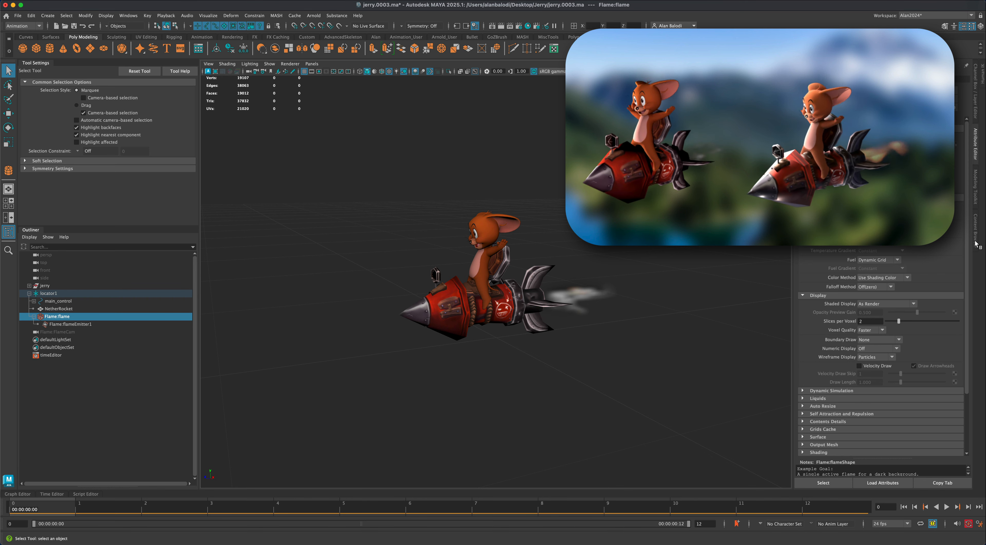
pyautogui.keyDown('alt'); pyautogui.moveTo(600, 344); pyautogui.dragTo(615, 362); pyautogui.keyUp('alt')
pyautogui.click(612, 347)
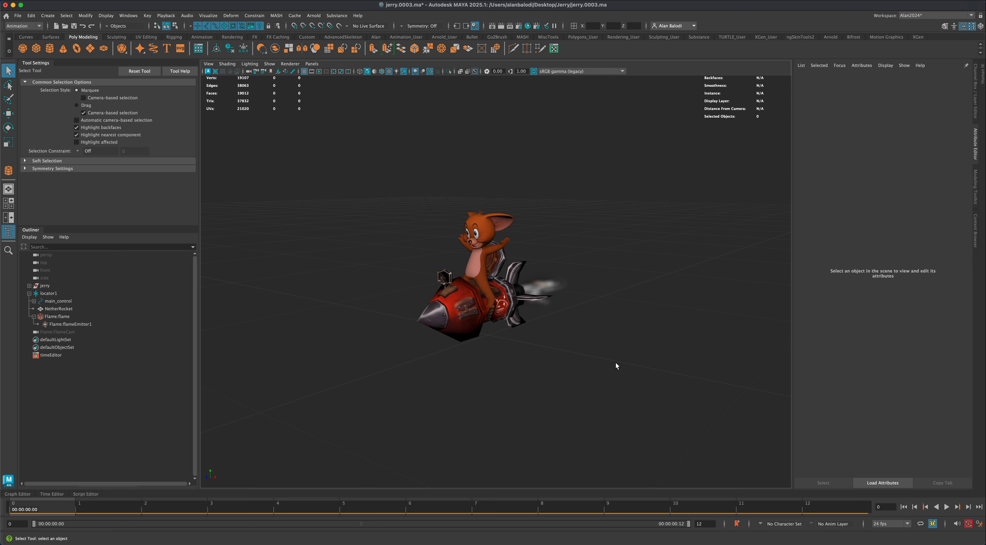
pyautogui.keyDown('alt'); pyautogui.moveTo(622, 357); pyautogui.dragTo(617, 356); pyautogui.keyUp('alt')
pyautogui.keyDown('alt'); pyautogui.moveTo(379, 255); pyautogui.dragTo(381, 254); pyautogui.keyUp('alt')
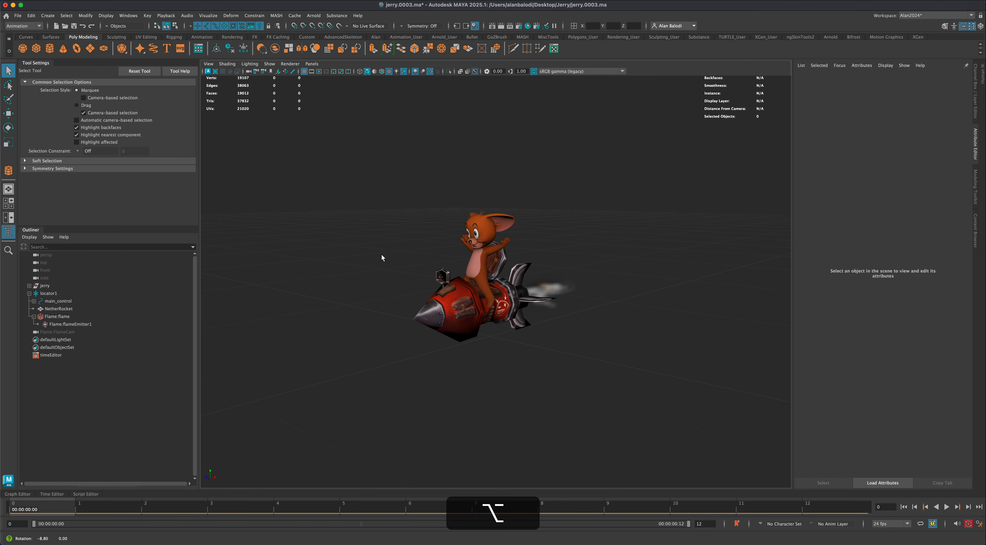
# - Open the Playblast options and place the dialog clear of the rocket model
pyautogui.click(166, 16)
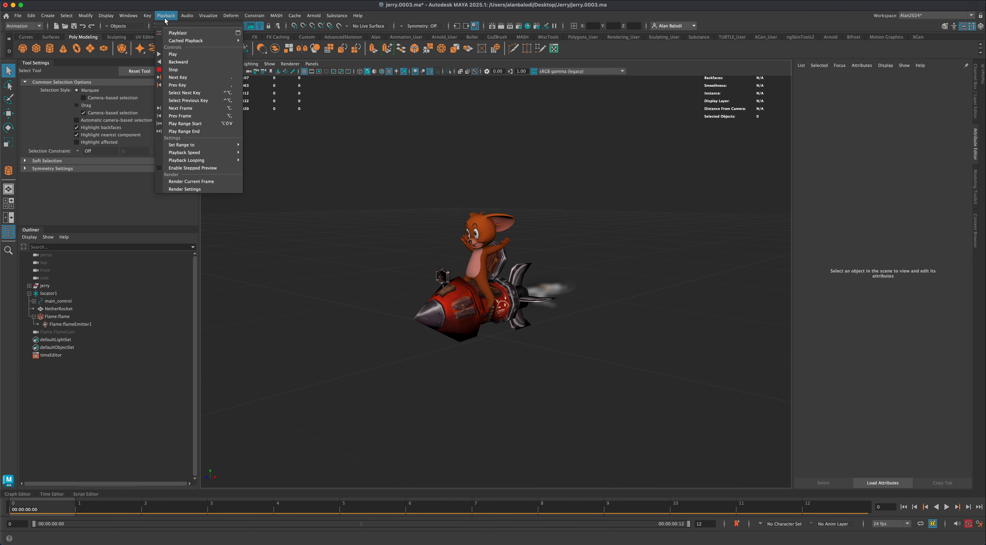
pyautogui.click(238, 33)
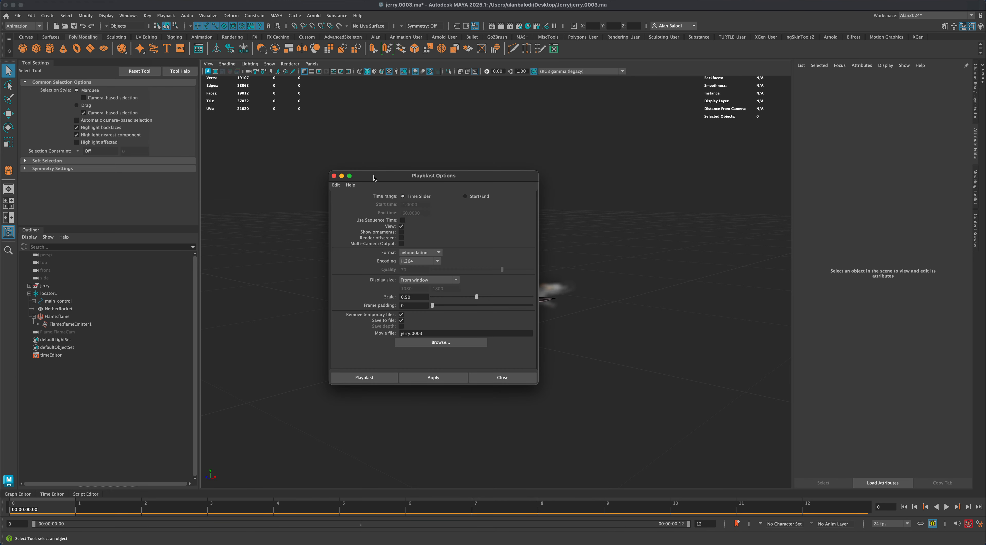
pyautogui.moveTo(413, 187); pyautogui.dragTo(291, 179)
pyautogui.click(283, 301)
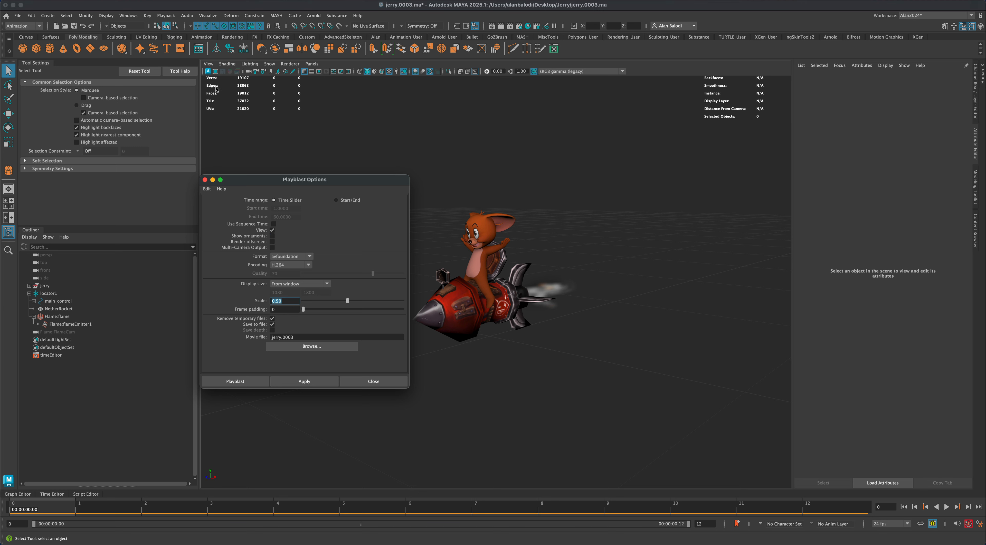
pyautogui.moveTo(319, 176); pyautogui.dragTo(311, 172)
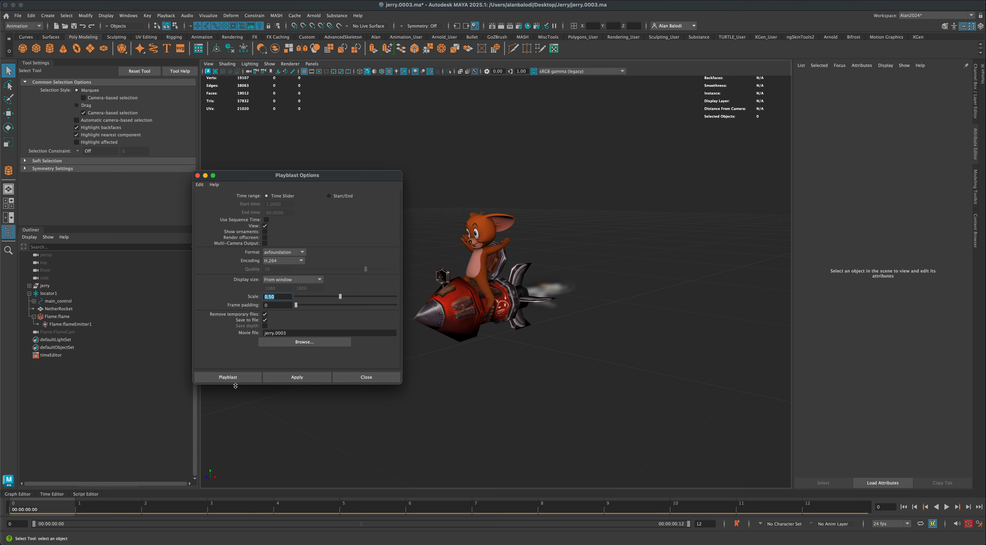
pyautogui.moveTo(333, 182); pyautogui.dragTo(308, 181)
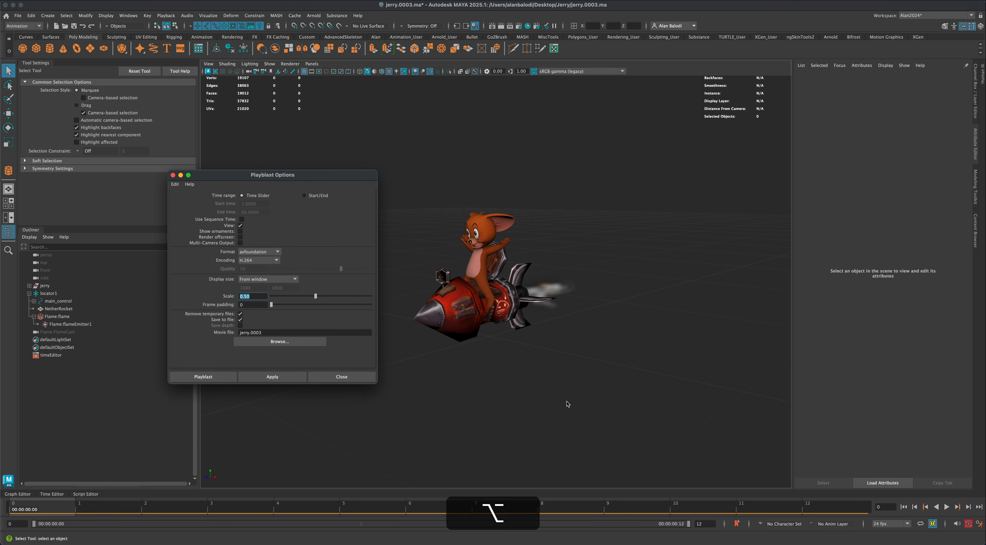
pyautogui.keyDown('alt'); pyautogui.moveTo(561, 397); pyautogui.dragTo(611, 400); pyautogui.keyUp('alt')
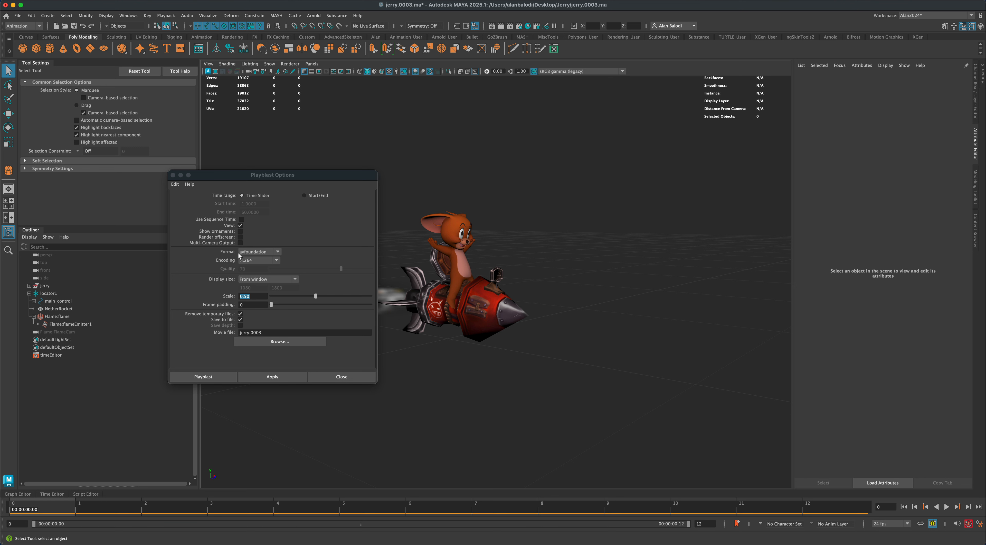
# - Review the playblast format and encoding choices, keeping avfoundation and H.264, and choose From window as the display size
pyautogui.click(277, 251)
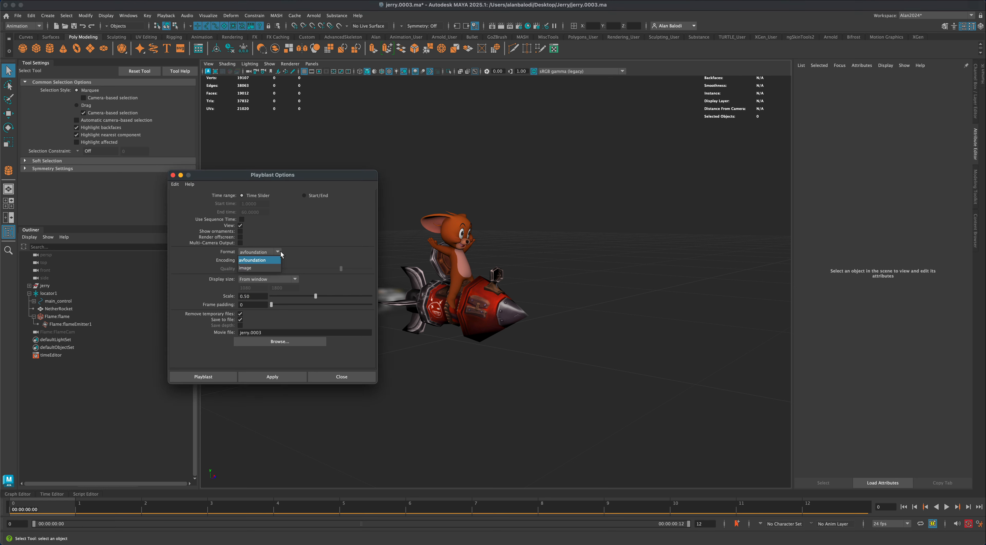
pyautogui.click(281, 251)
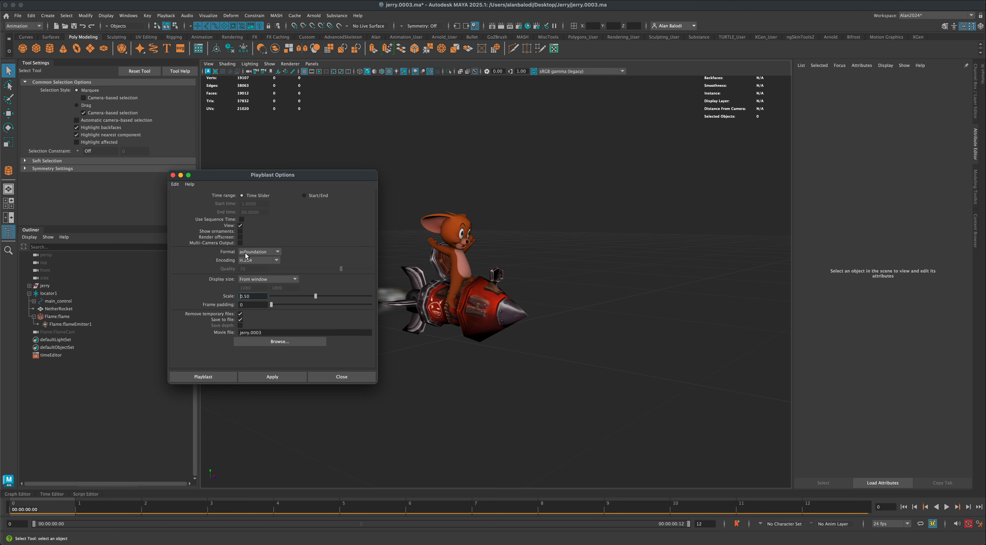
pyautogui.click(278, 260)
pyautogui.click(293, 280)
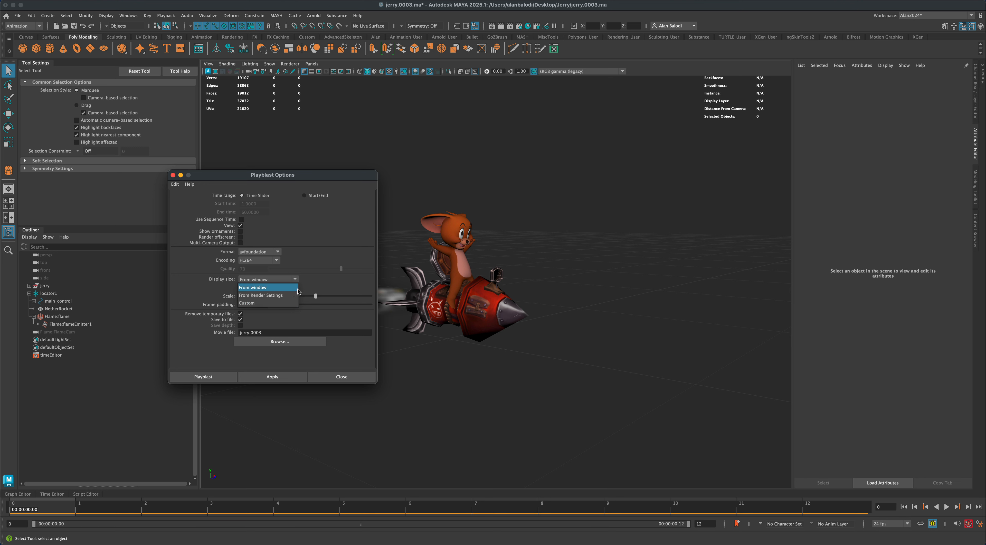
pyautogui.click(287, 288)
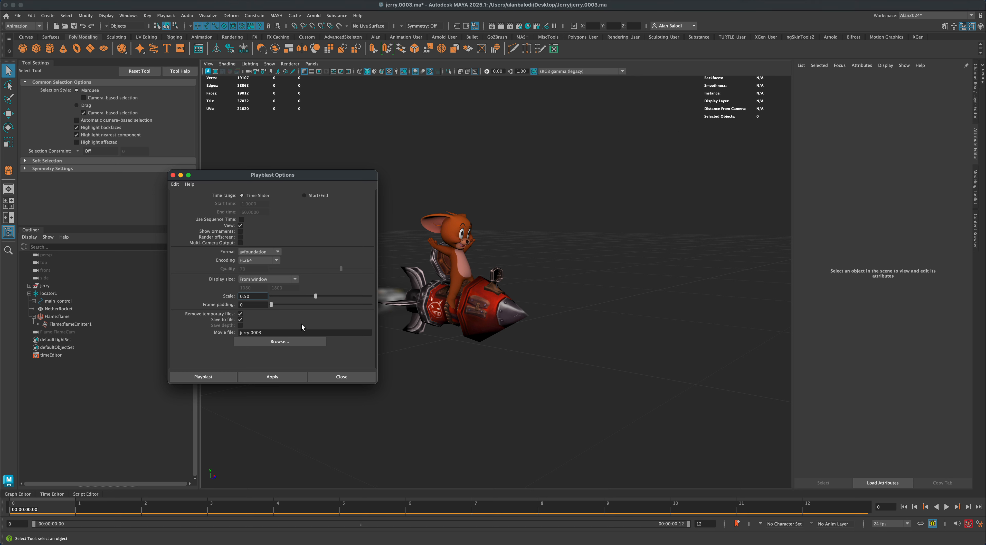
# - Turn off Save to file in the playblast options and playblast the animation
pyautogui.moveTo(258, 297); pyautogui.dragTo(229, 295)
pyautogui.click(240, 320)
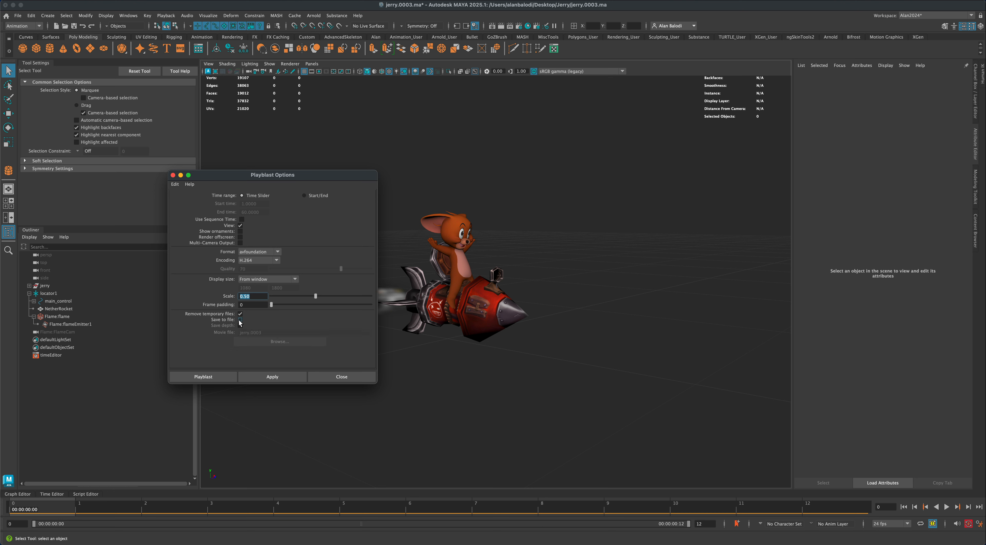
pyautogui.click(239, 320)
pyautogui.click(239, 321)
pyautogui.click(241, 320)
pyautogui.click(240, 320)
pyautogui.moveTo(356, 176); pyautogui.dragTo(362, 178)
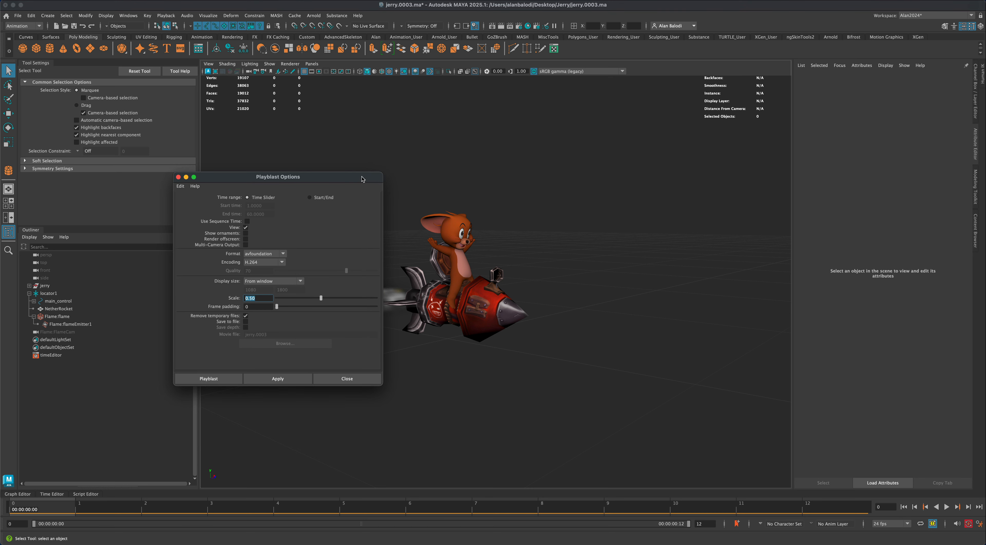
pyautogui.click(216, 380)
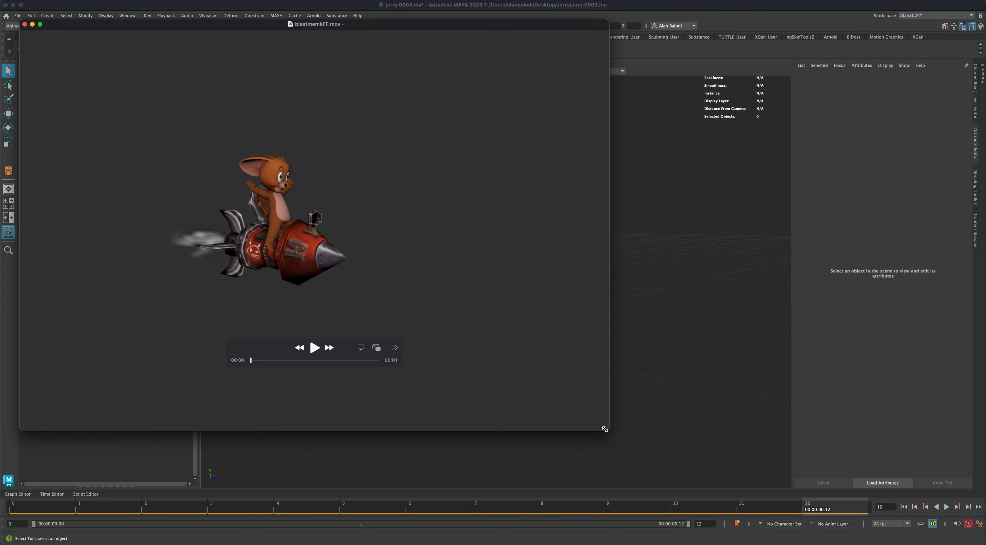
# - Shrink the playblast movie window, play the movie through and close it
pyautogui.moveTo(605, 429); pyautogui.dragTo(428, 321)
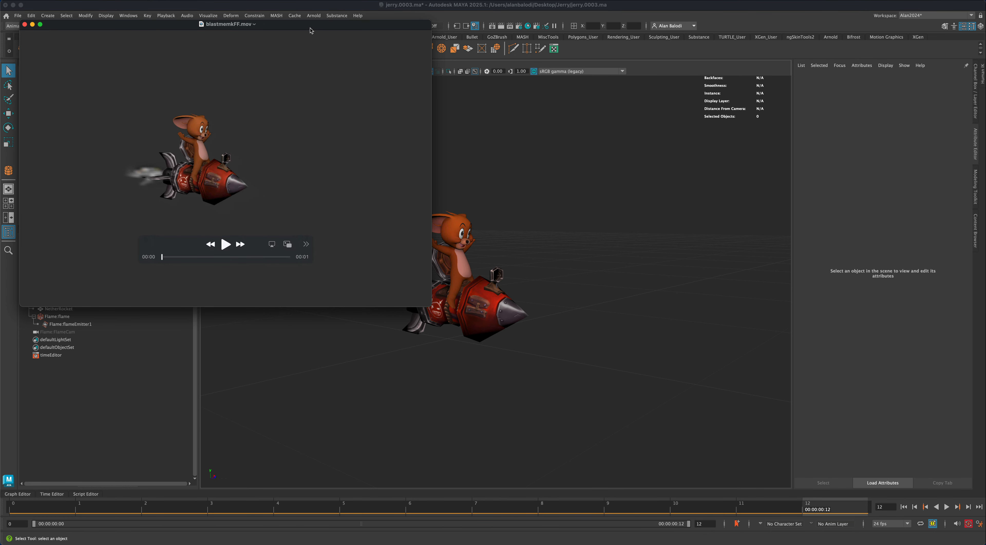
pyautogui.moveTo(309, 24); pyautogui.dragTo(503, 116)
pyautogui.click(418, 337)
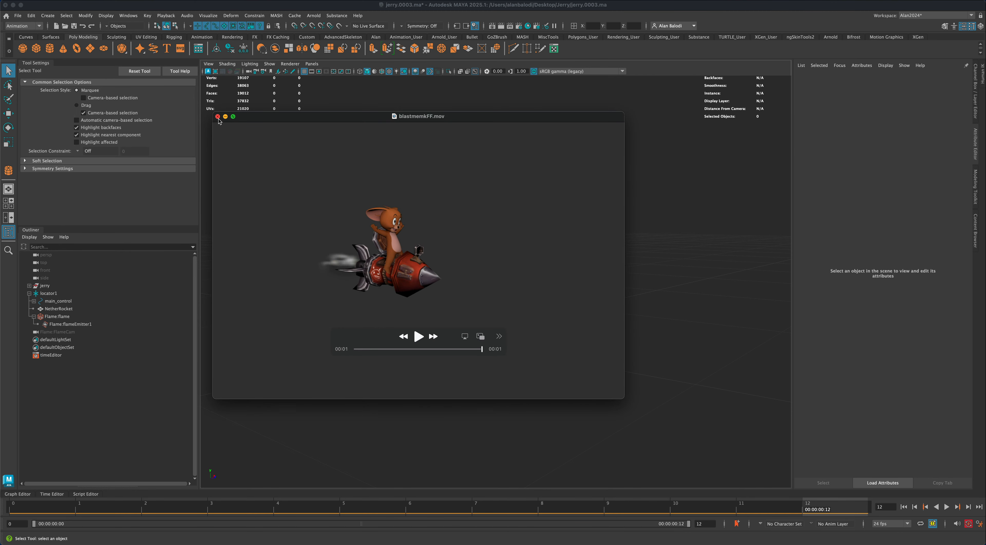
pyautogui.click(217, 117)
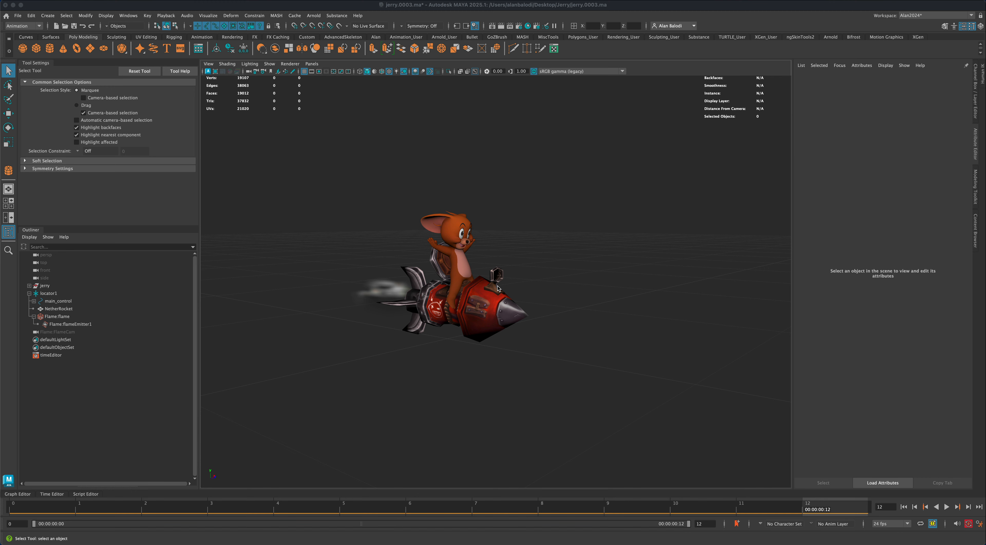
# - Switch the viewport to use all scene lights and create a directional light
pyautogui.keyDown('alt'); pyautogui.moveTo(499, 289); pyautogui.dragTo(570, 349); pyautogui.keyUp('alt')
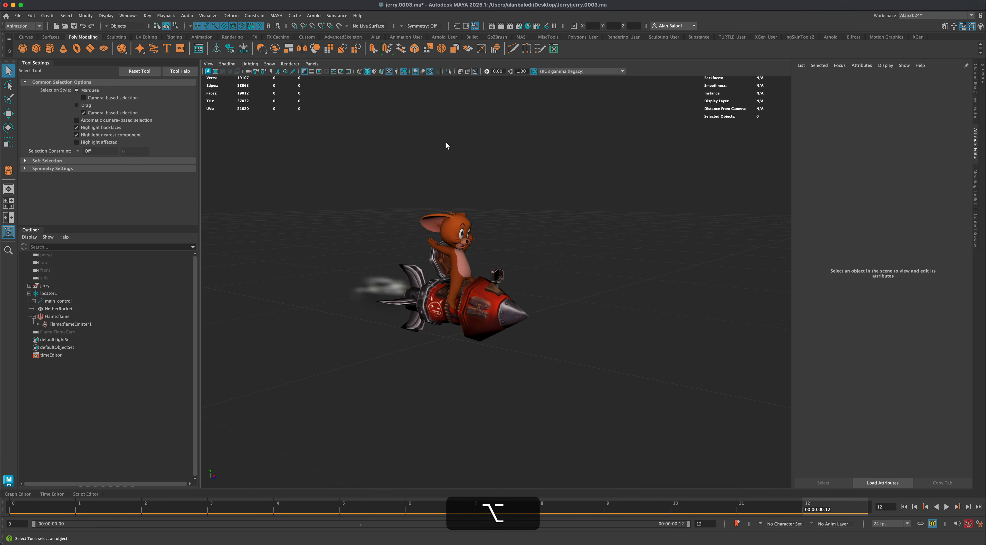
pyautogui.click(430, 71)
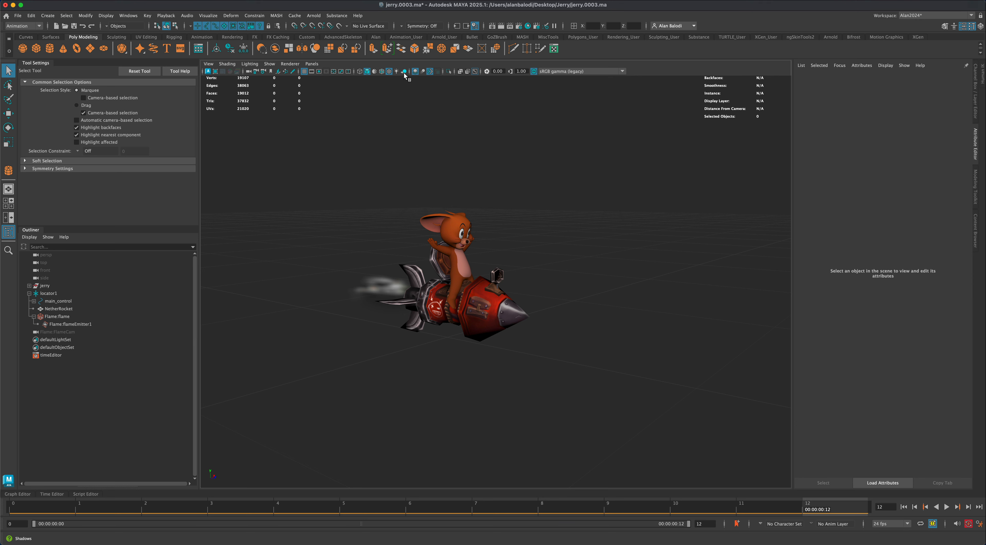
pyautogui.click(396, 72)
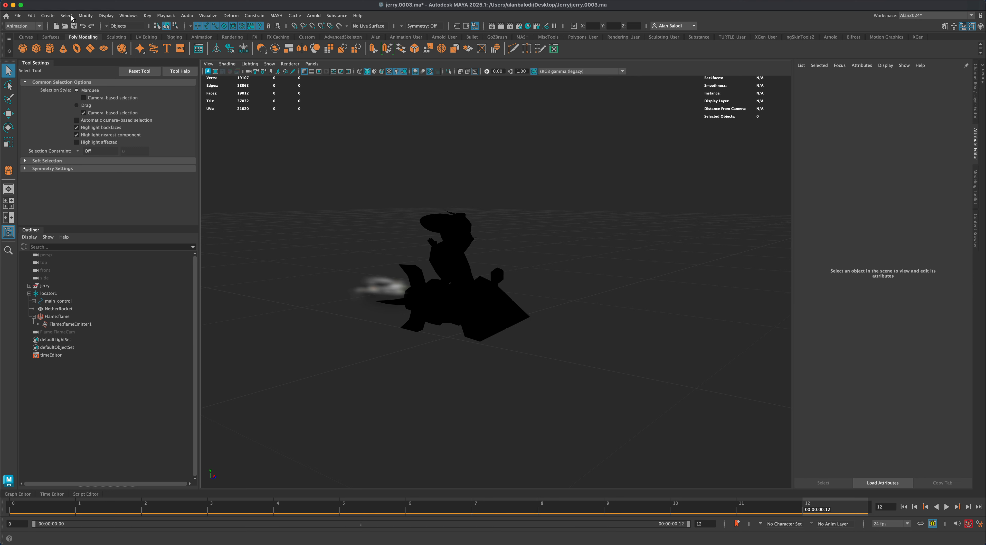
pyautogui.click(47, 16)
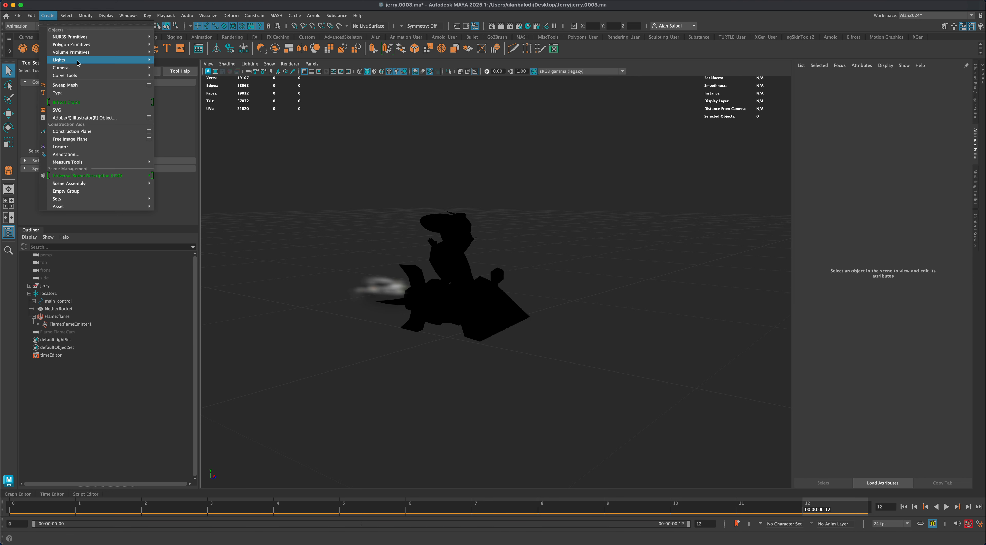
pyautogui.moveTo(77, 62)
pyautogui.click(178, 67)
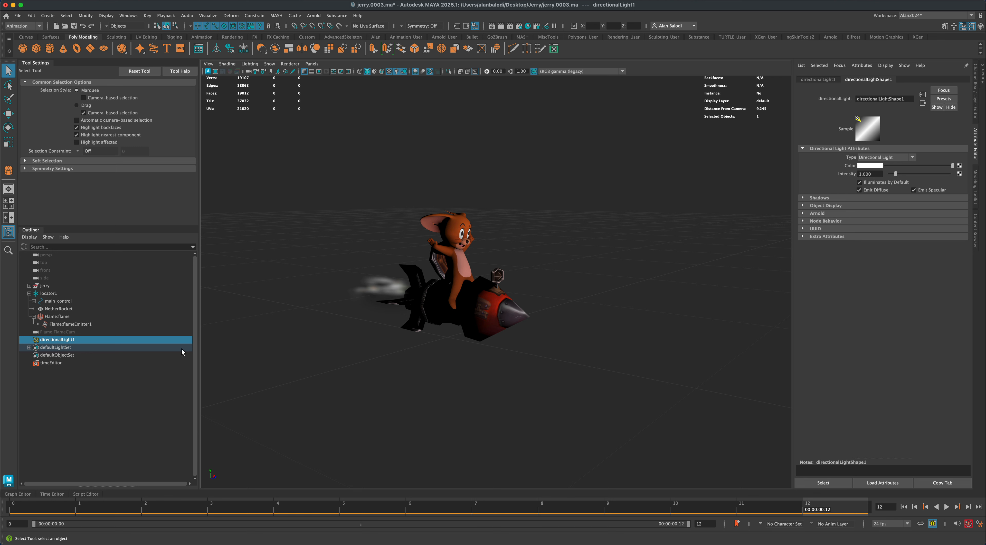
# - Rotate the directional light so it shines on the character and rocket from a different angle
pyautogui.click(91, 378)
pyautogui.click(73, 341)
pyautogui.press('e')
pyautogui.moveTo(443, 336)
pyautogui.mouseDown()
pyautogui.moveTo(447, 357)
pyautogui.moveTo(451, 332)
pyautogui.moveTo(441, 332)
pyautogui.mouseUp()
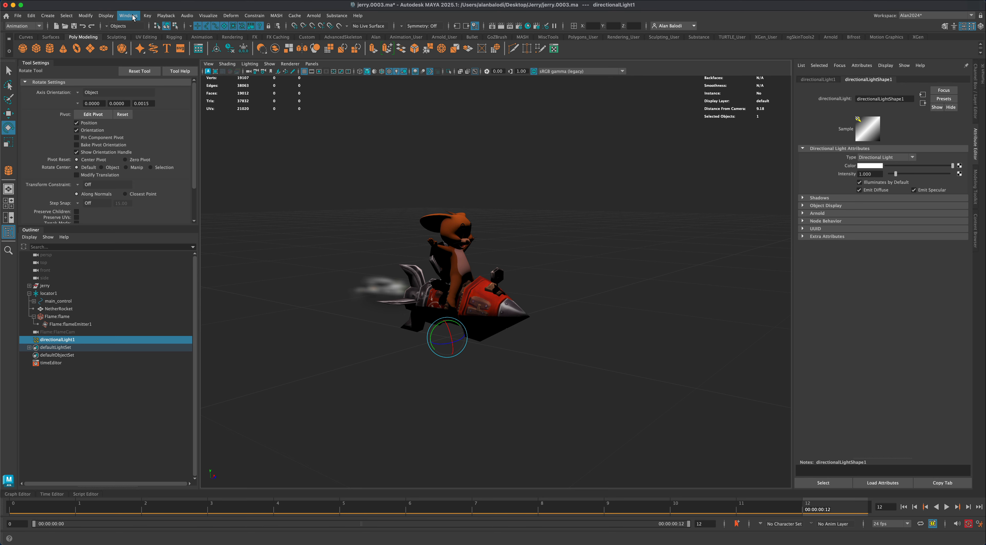
# - Playblast the animation lit by the directional light and close the resulting movie
pyautogui.click(168, 16)
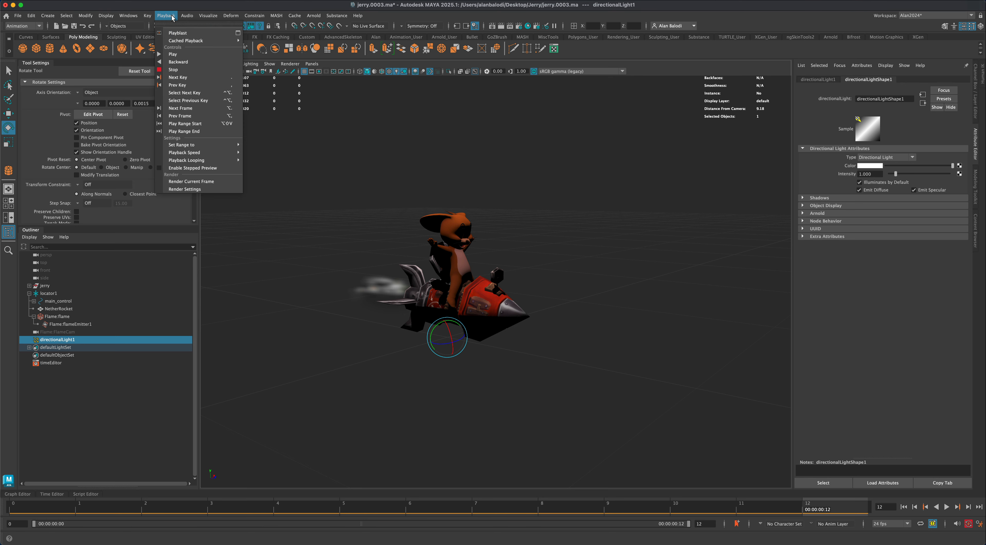
pyautogui.moveTo(202, 42)
pyautogui.click(173, 54)
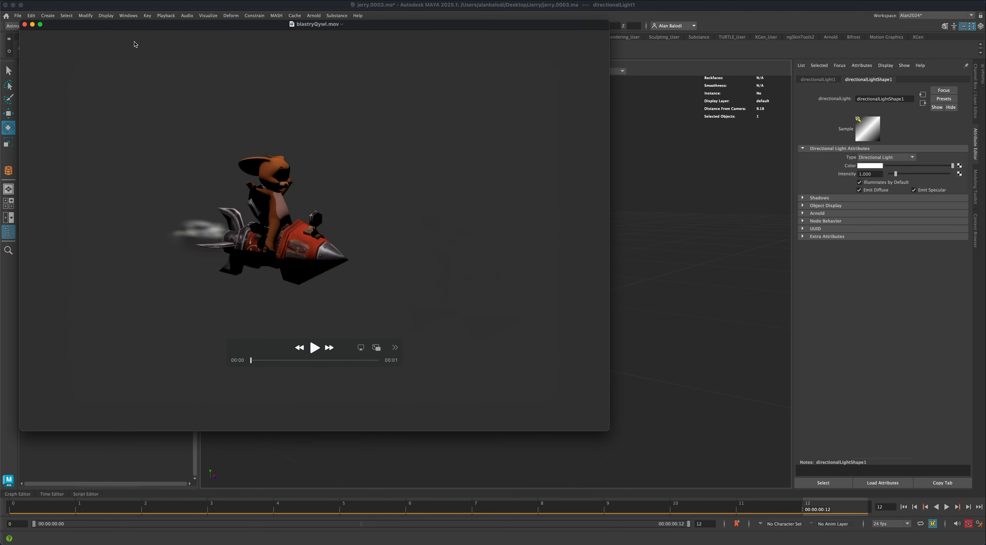
pyautogui.click(25, 24)
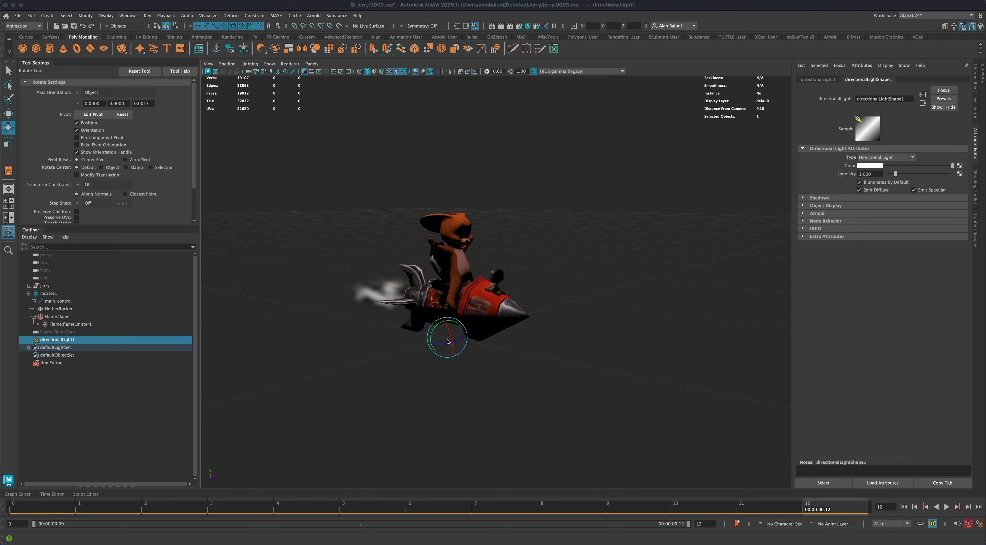
# - Delete the directional light and return the viewport to default lighting
pyautogui.click(156, 372)
pyautogui.click(74, 341)
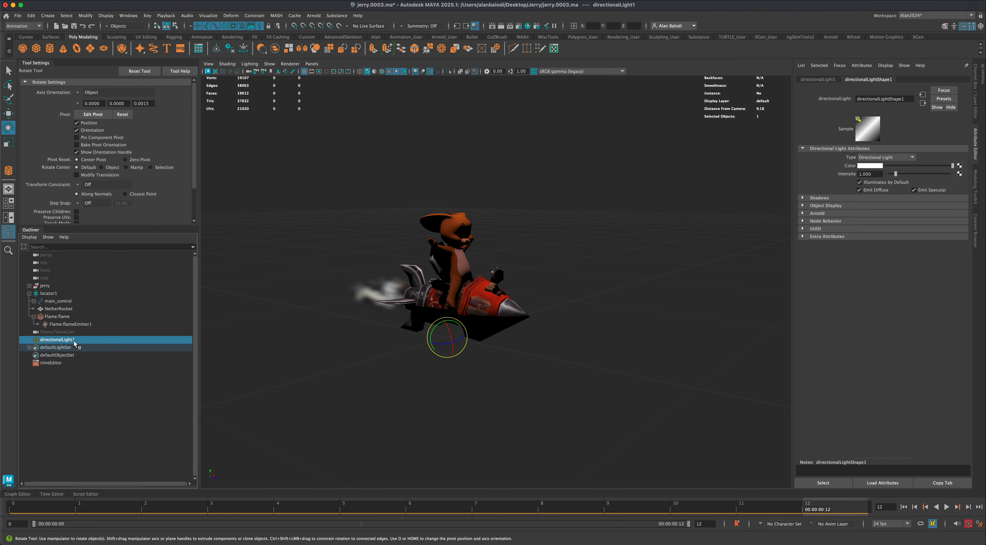
pyautogui.press('BackSpace')
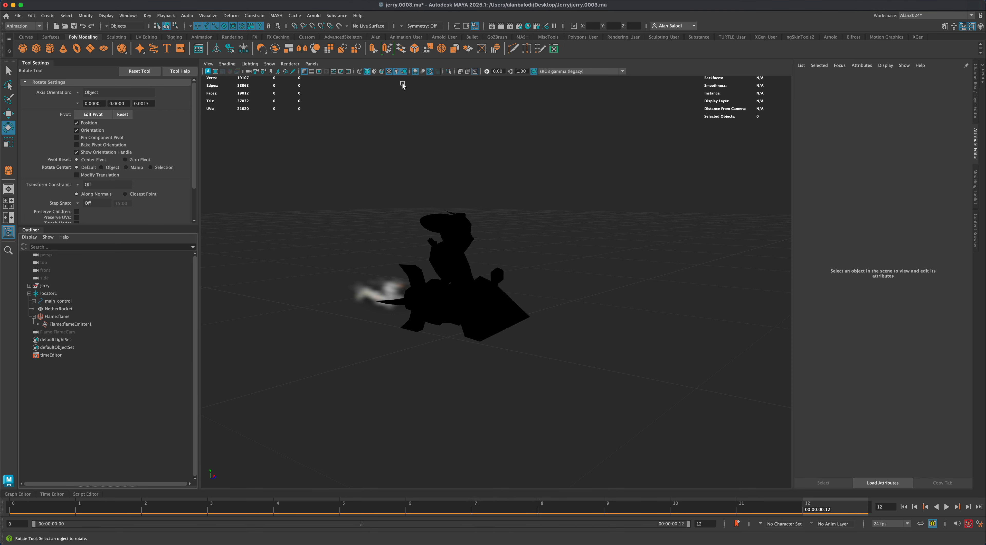
pyautogui.click(397, 71)
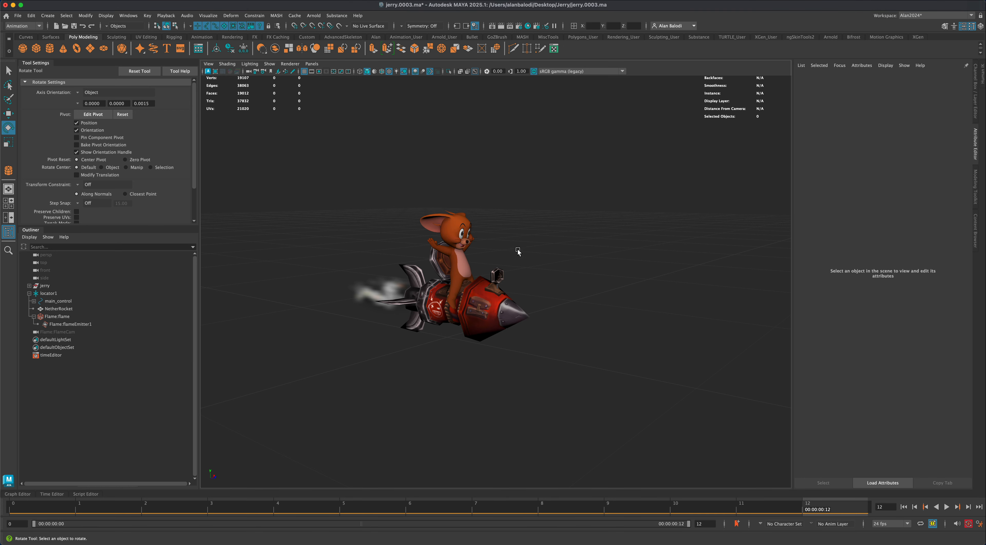
pyautogui.keyDown('alt'); pyautogui.moveTo(518, 246); pyautogui.dragTo(605, 332); pyautogui.keyUp('alt')
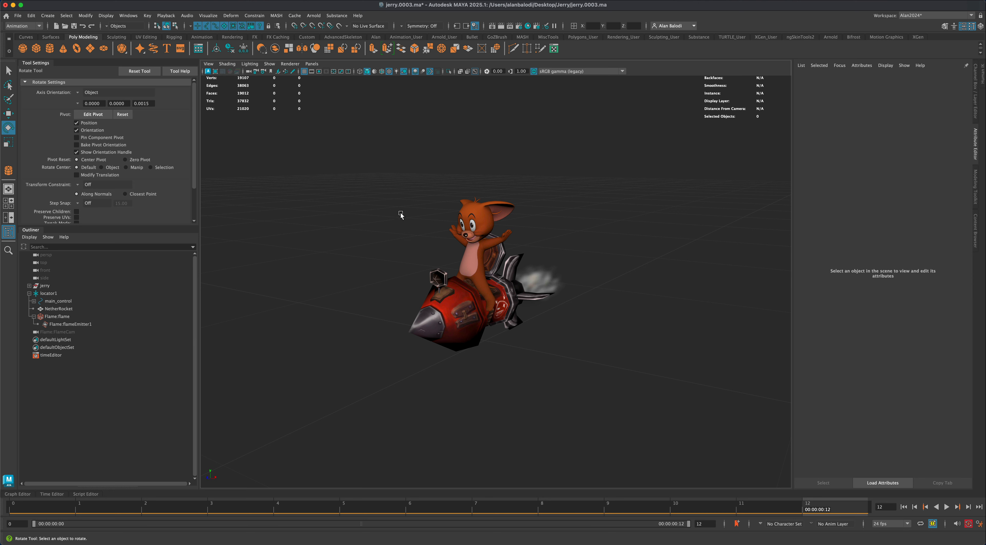
pyautogui.moveTo(404, 216)
pyautogui.keyDown('alt'); pyautogui.mouseDown()
pyautogui.moveTo(429, 211)
pyautogui.moveTo(414, 213)
pyautogui.mouseUp(); pyautogui.keyUp('alt')
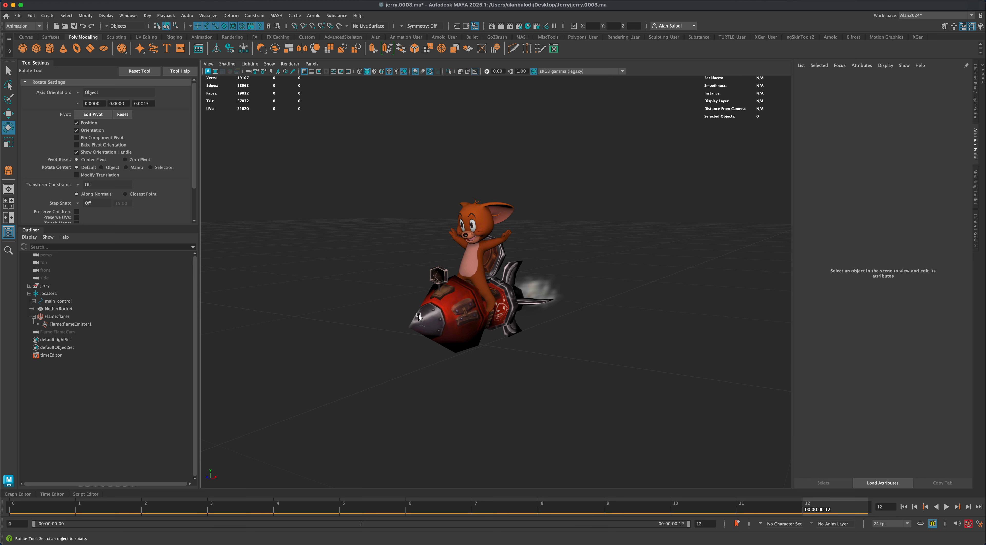
pyautogui.keyDown('alt'); pyautogui.moveTo(418, 312); pyautogui.dragTo(377, 230); pyautogui.keyUp('alt')
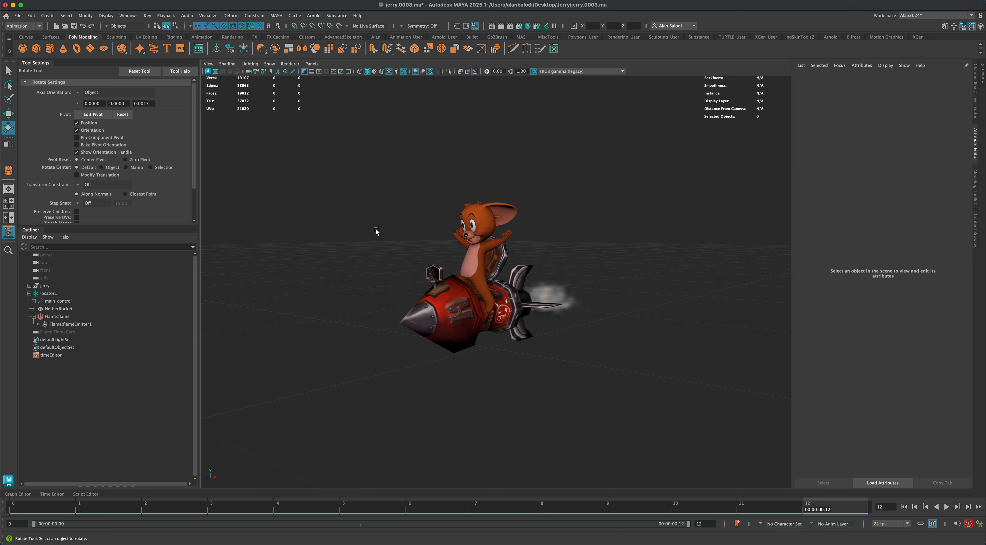
pyautogui.press('alt')
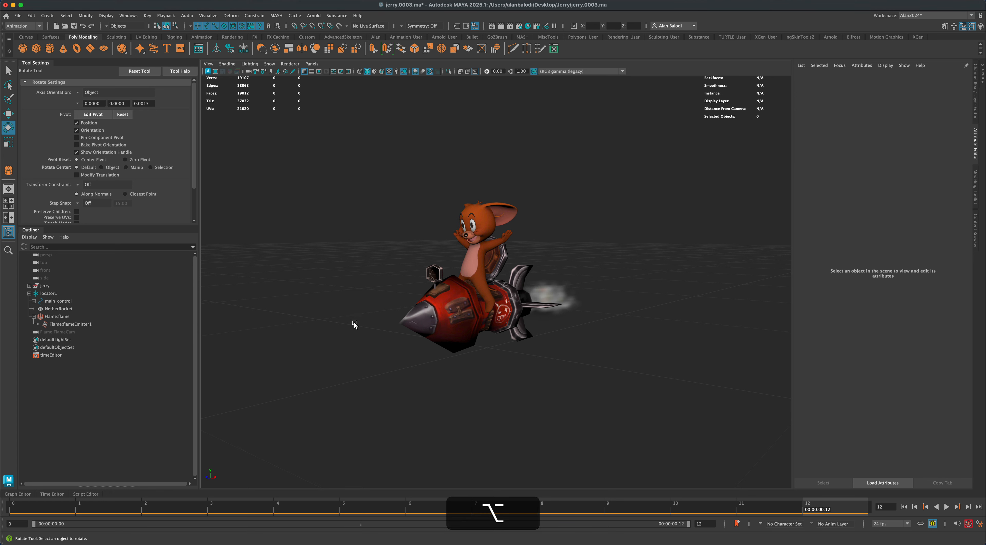
# - Open the render settings and switch the renderer from Arnold to Maya Software
pyautogui.keyDown('alt'); pyautogui.moveTo(354, 325); pyautogui.dragTo(342, 300); pyautogui.keyUp('alt')
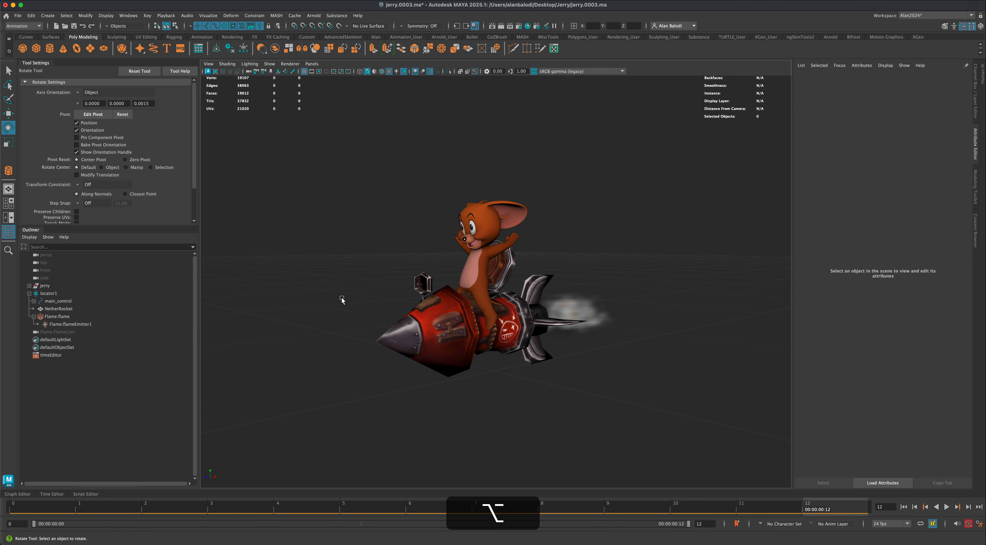
pyautogui.keyDown('alt'); pyautogui.moveTo(404, 225); pyautogui.dragTo(404, 231); pyautogui.keyUp('alt')
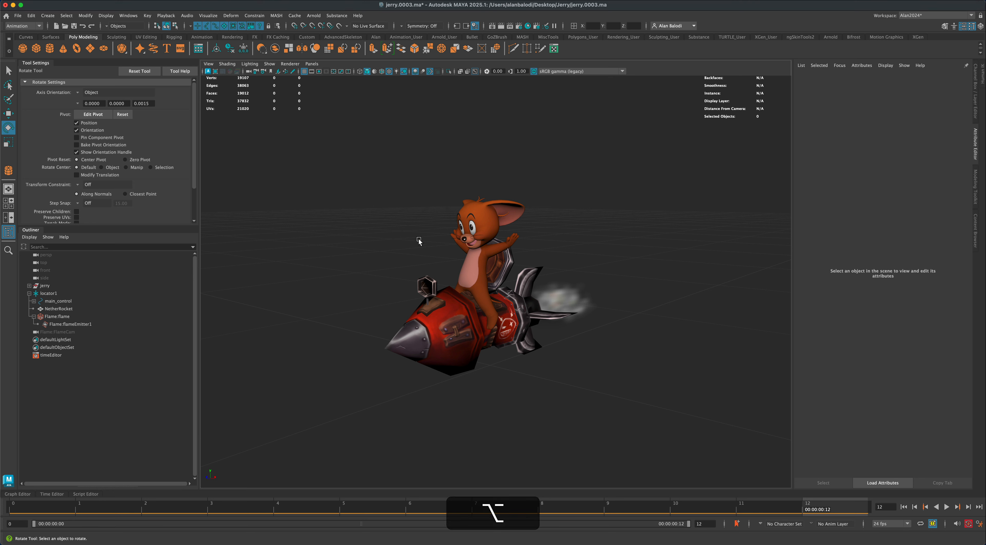
pyautogui.keyDown('alt'); pyautogui.moveTo(418, 237); pyautogui.dragTo(410, 235); pyautogui.keyUp('alt')
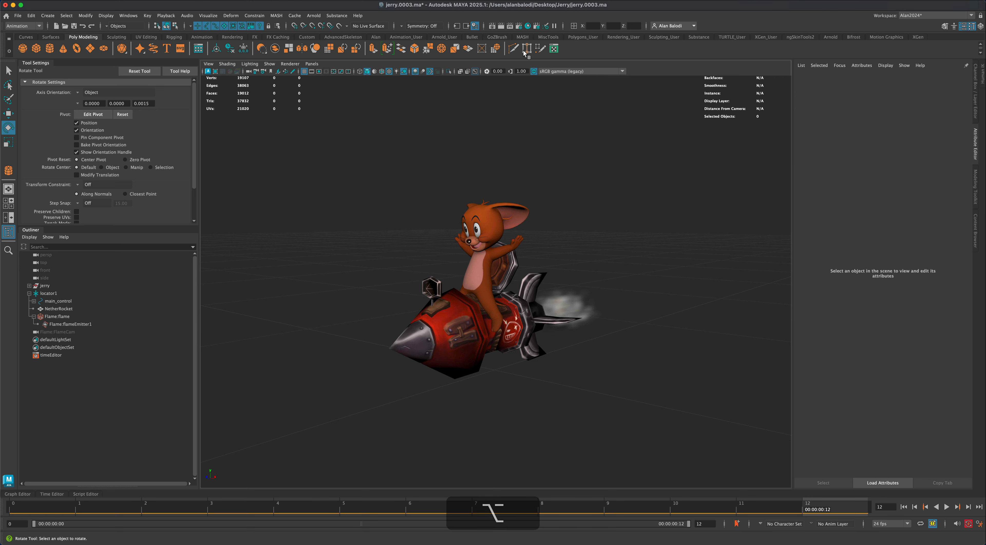
pyautogui.click(520, 26)
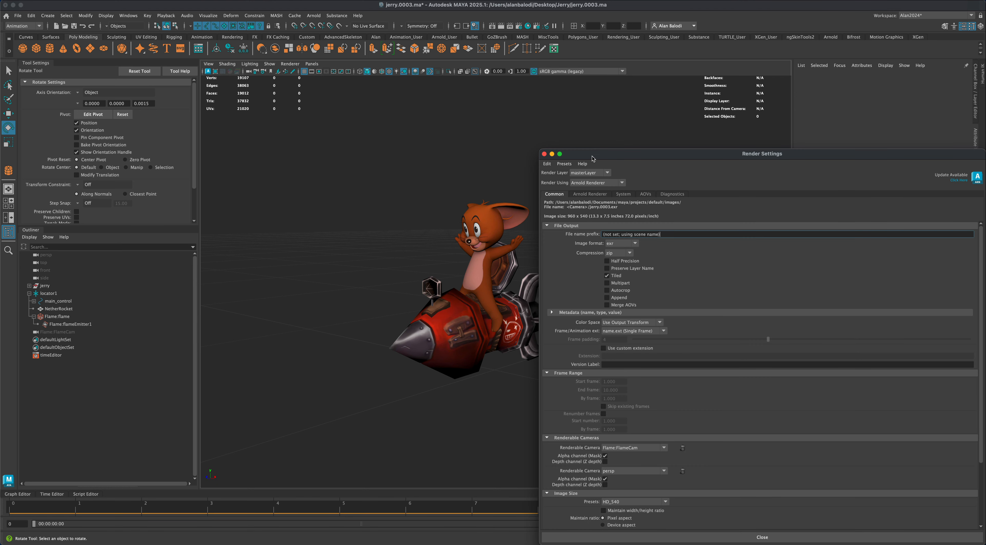
pyautogui.moveTo(590, 153); pyautogui.dragTo(419, 118)
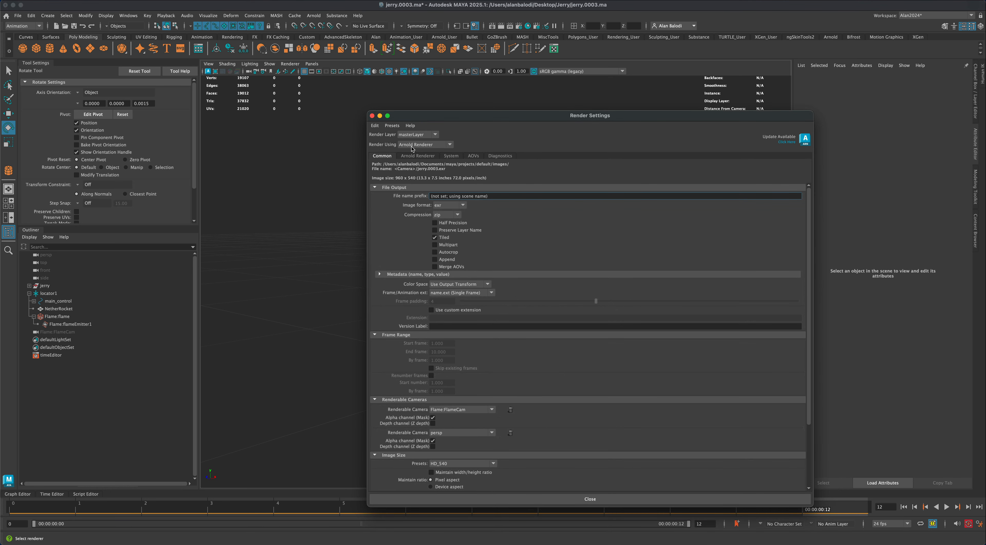
pyautogui.click(452, 146)
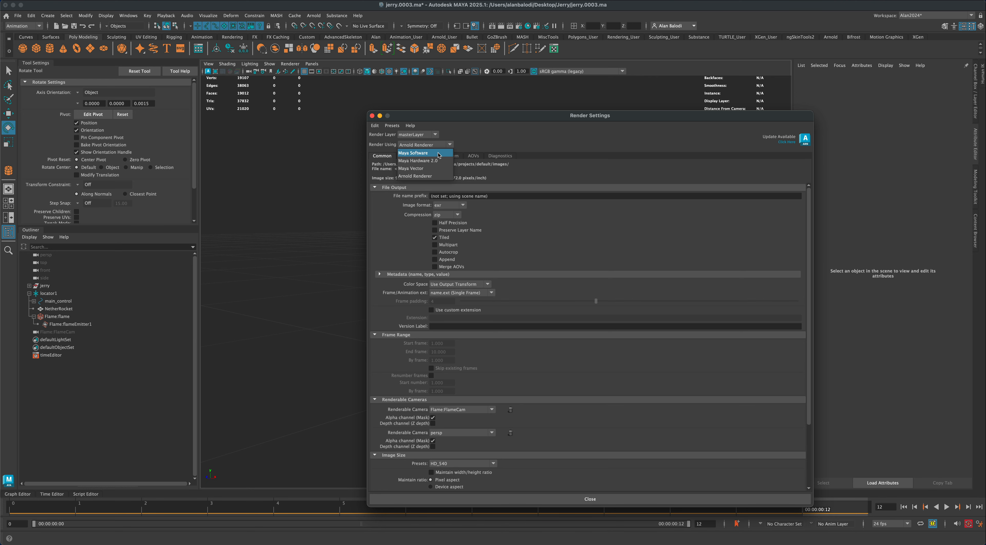
pyautogui.click(439, 155)
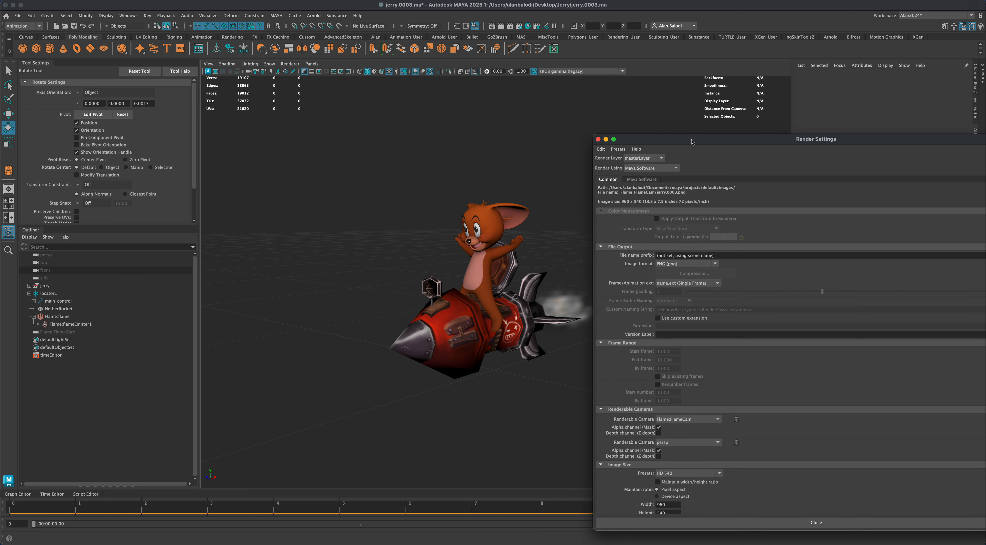
pyautogui.moveTo(692, 141); pyautogui.dragTo(675, 100)
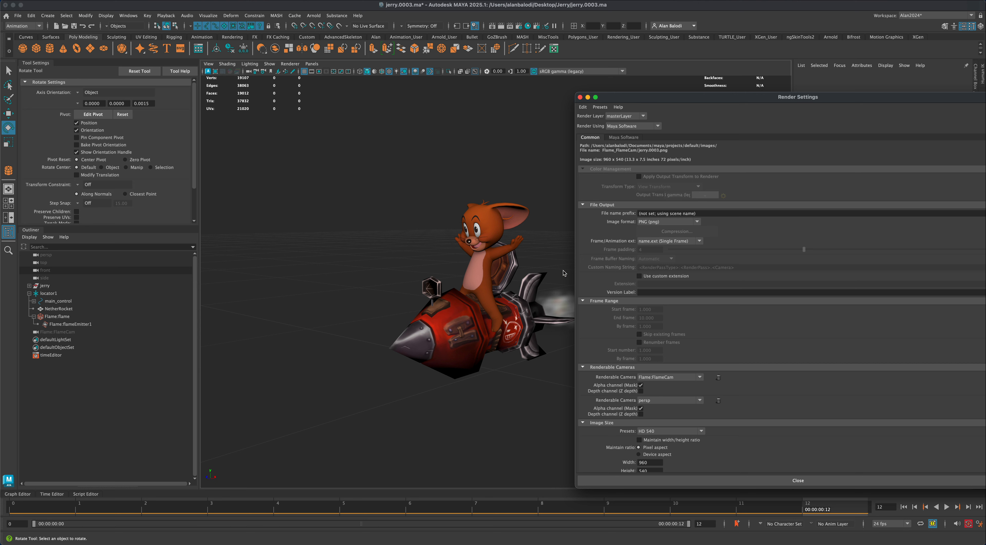
# - Set the render image size preset to 1k Square and check the Maya Software quality settings
pyautogui.click(704, 435)
pyautogui.click(693, 452)
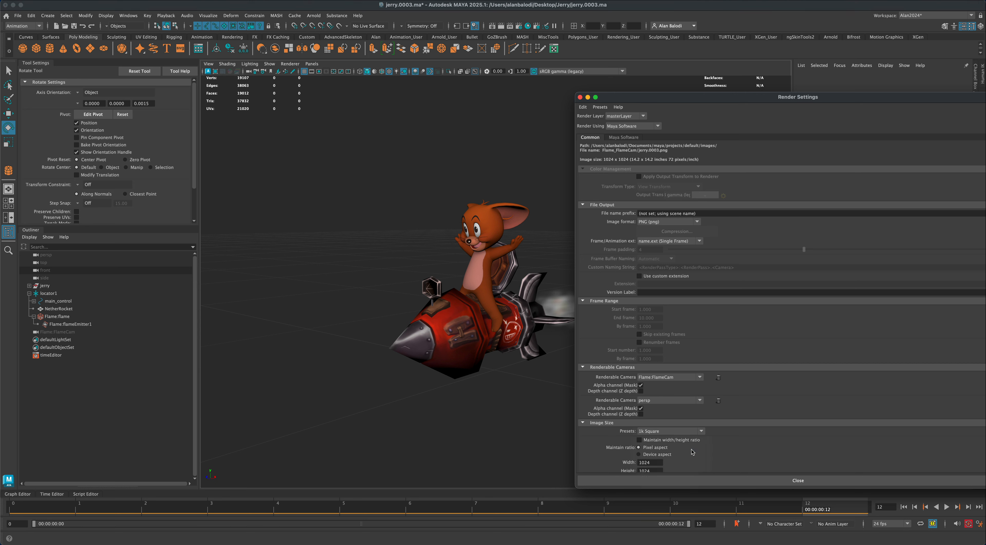
pyautogui.scroll(-3, 712, 419)
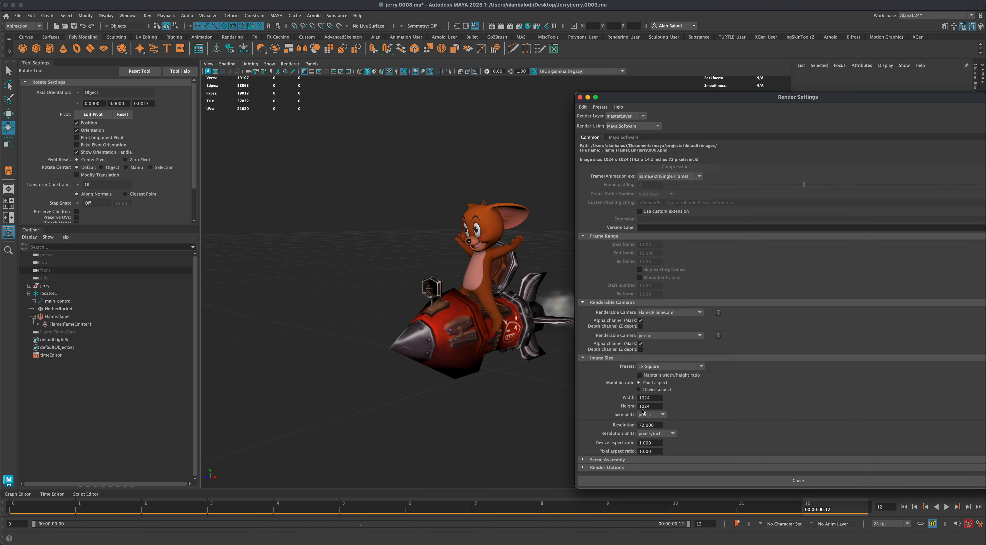
pyautogui.scroll(3, 712, 421)
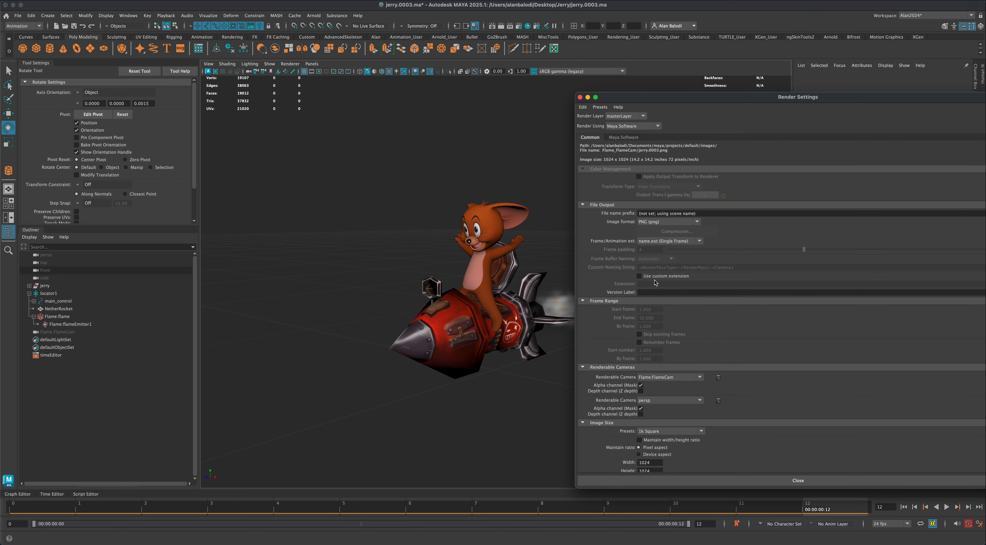
pyautogui.click(625, 137)
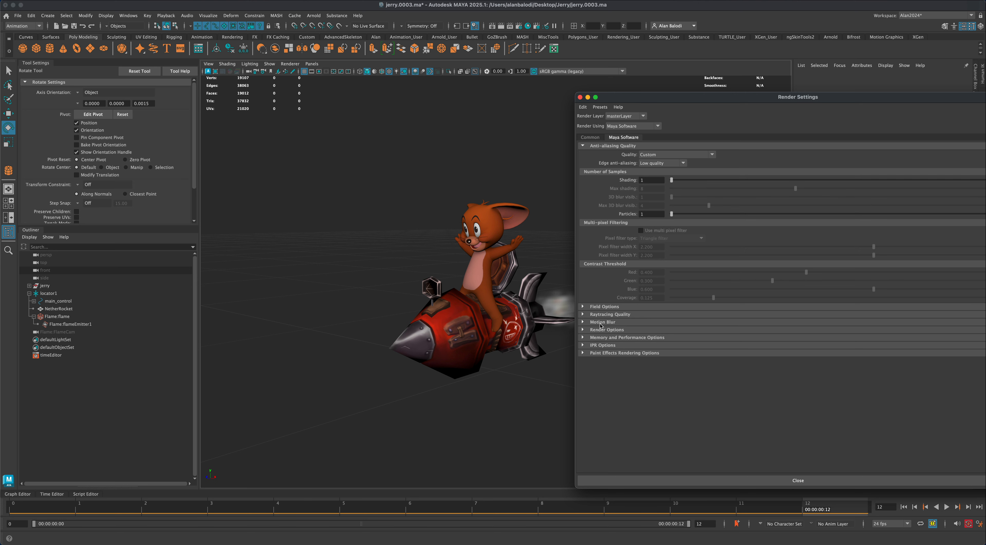
pyautogui.click(591, 137)
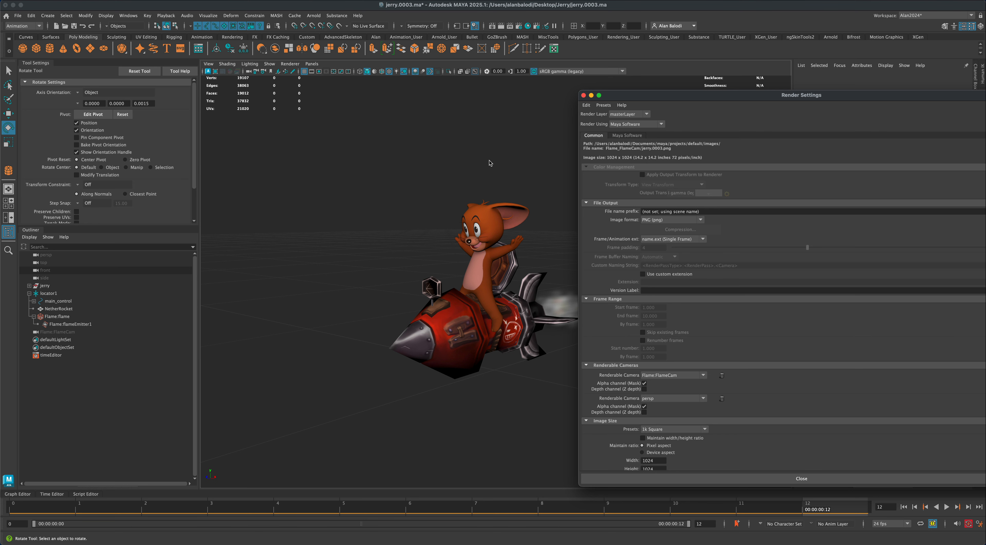
# - Render the current frame with Maya Software from the perspective view
pyautogui.moveTo(623, 97); pyautogui.dragTo(650, 96)
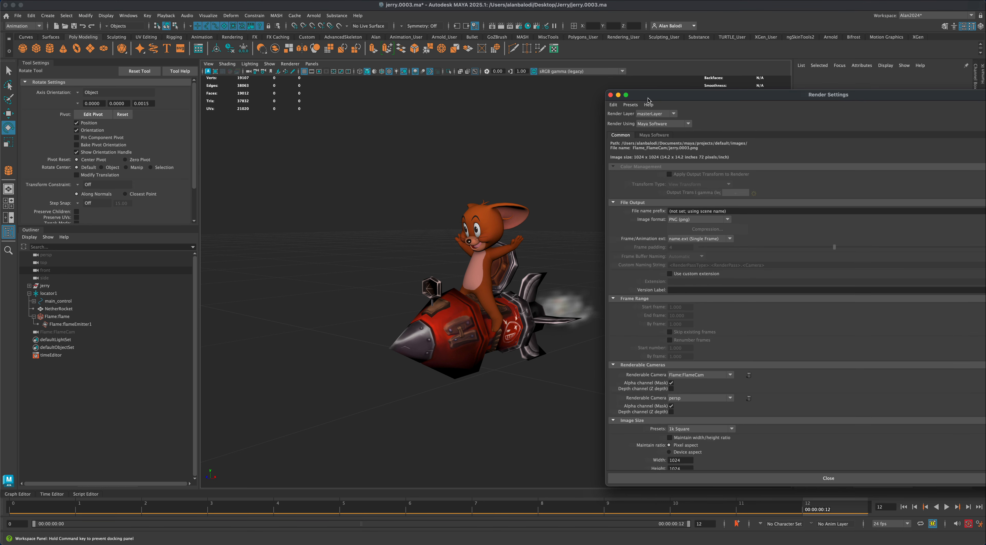
pyautogui.click(501, 27)
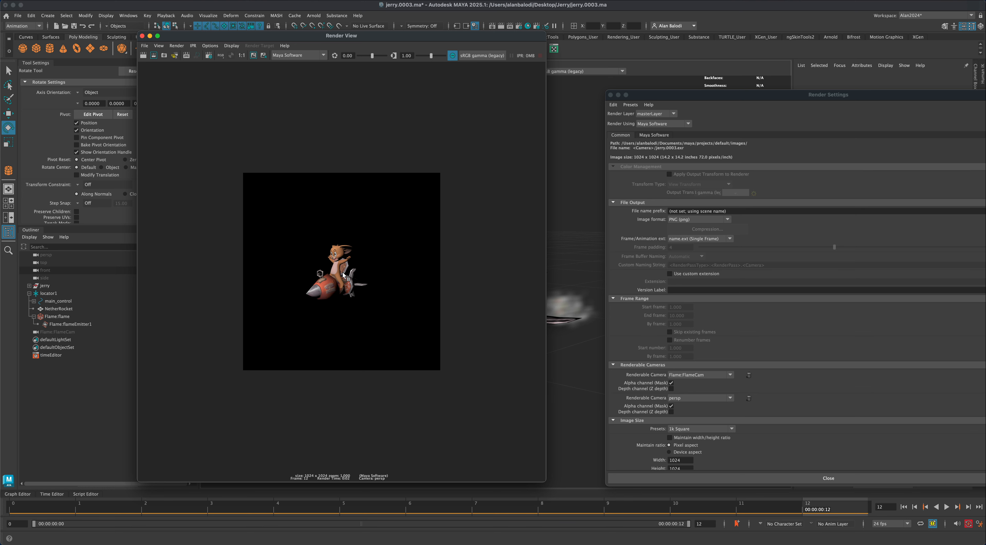
pyautogui.moveTo(638, 97); pyautogui.dragTo(657, 99)
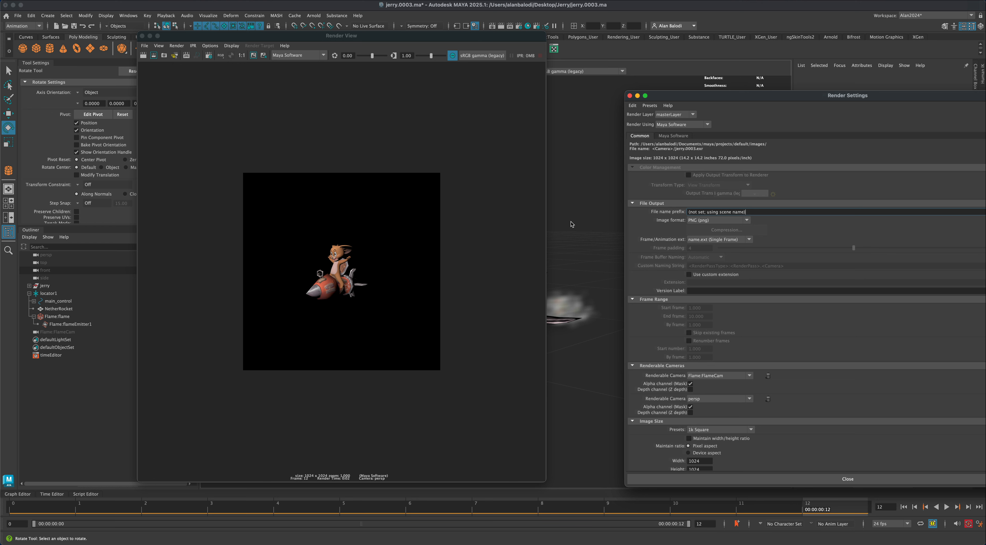
# - Switch the viewport to use all lights, create a directional light and rotate it to shine on the character and rocket
pyautogui.moveTo(307, 40); pyautogui.dragTo(713, 111)
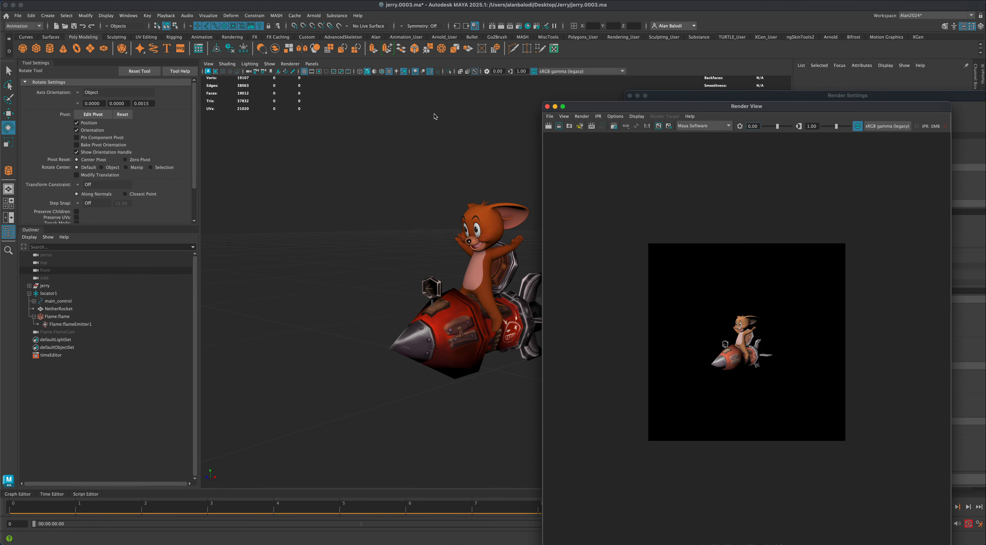
pyautogui.click(397, 72)
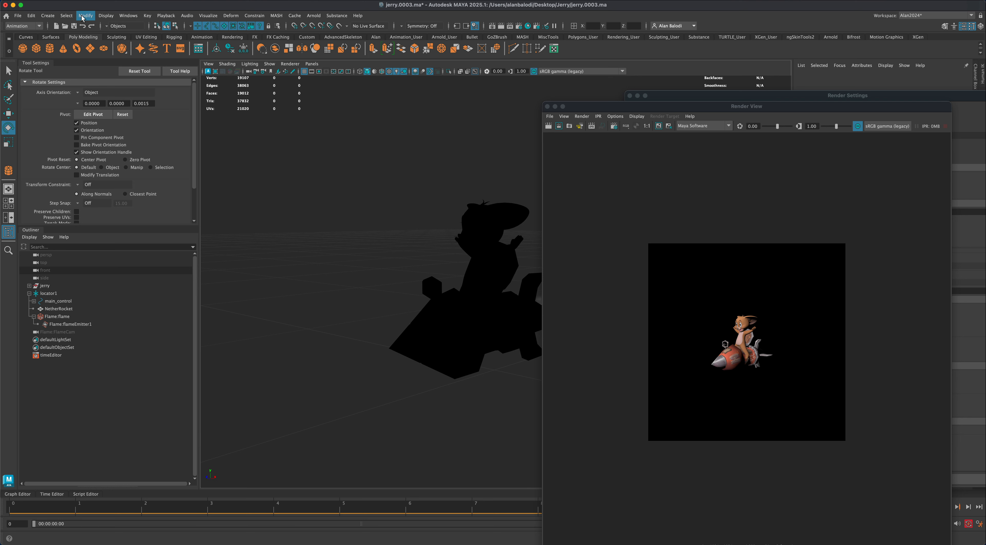
pyautogui.click(47, 15)
pyautogui.moveTo(68, 61)
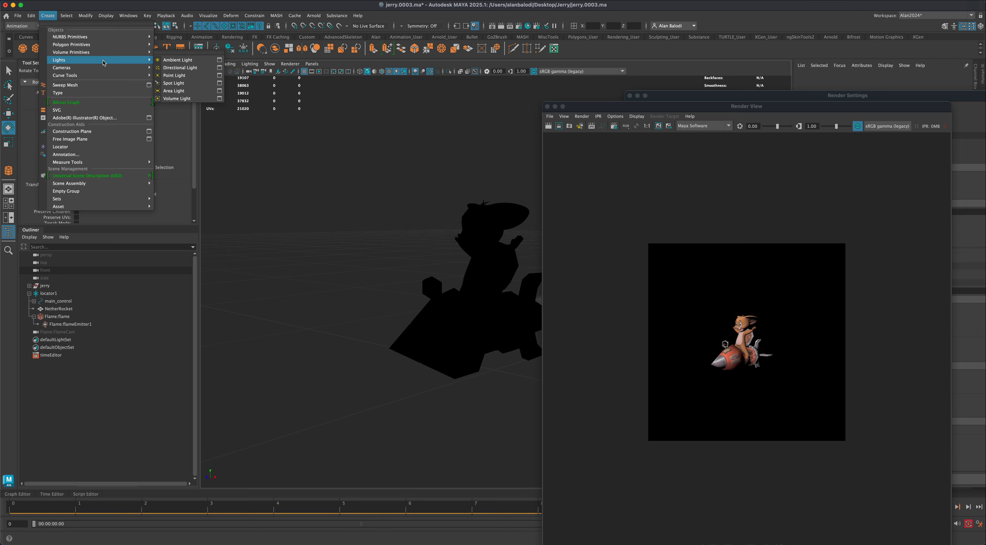
pyautogui.click(187, 69)
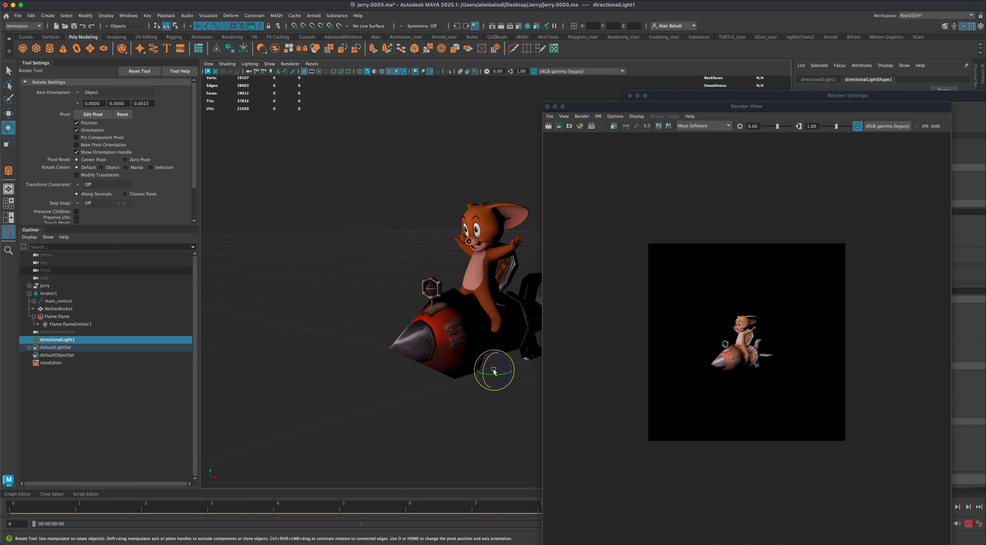
pyautogui.moveTo(493, 369)
pyautogui.mouseDown()
pyautogui.moveTo(480, 370)
pyautogui.moveTo(503, 369)
pyautogui.mouseUp()
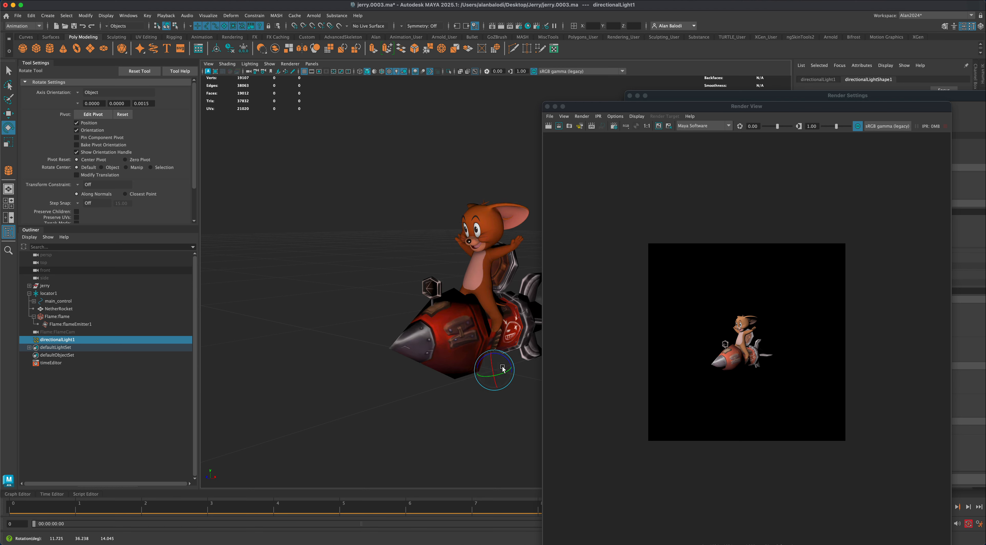
# - Duplicate the directional light, aiming the copy from another side with an intensity of about 5.987
pyautogui.press('super+d')
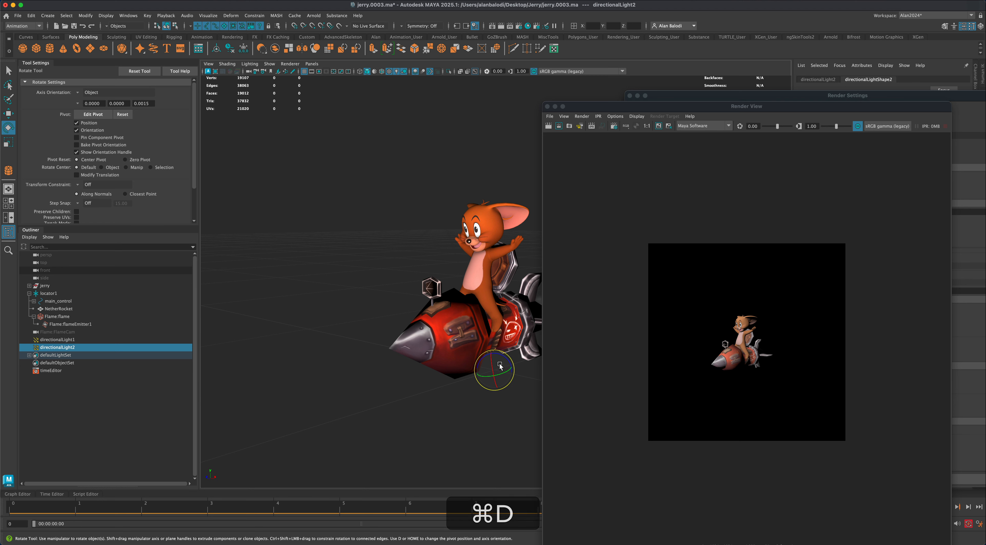
pyautogui.moveTo(500, 366)
pyautogui.mouseDown()
pyautogui.moveTo(475, 362)
pyautogui.moveTo(495, 369)
pyautogui.moveTo(484, 364)
pyautogui.mouseUp()
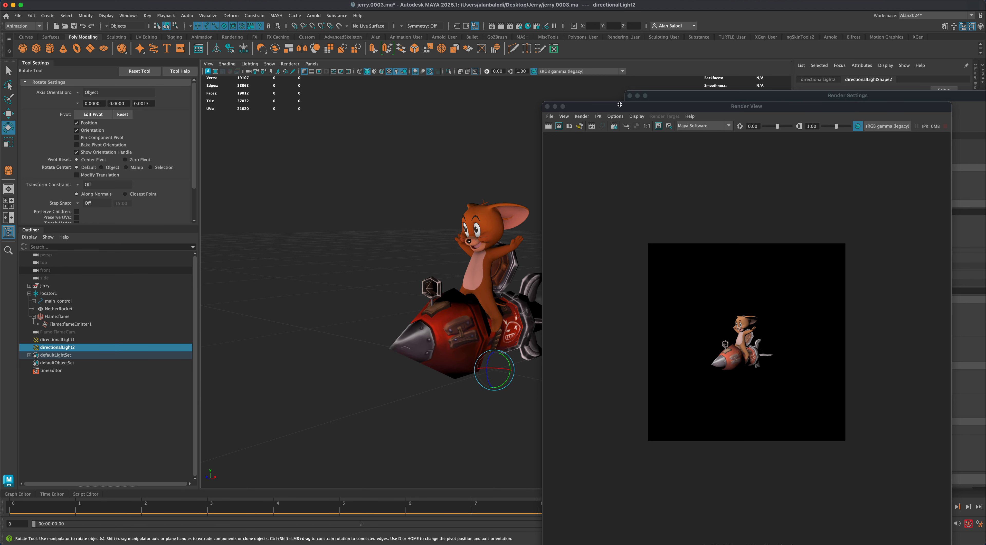
pyautogui.moveTo(620, 105); pyautogui.dragTo(260, 378)
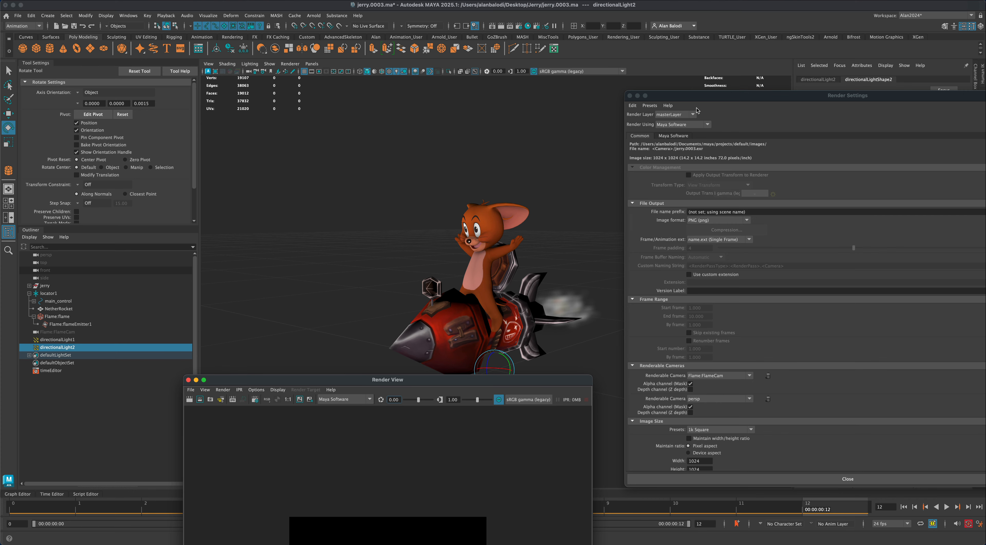
pyautogui.moveTo(698, 97); pyautogui.dragTo(712, 295)
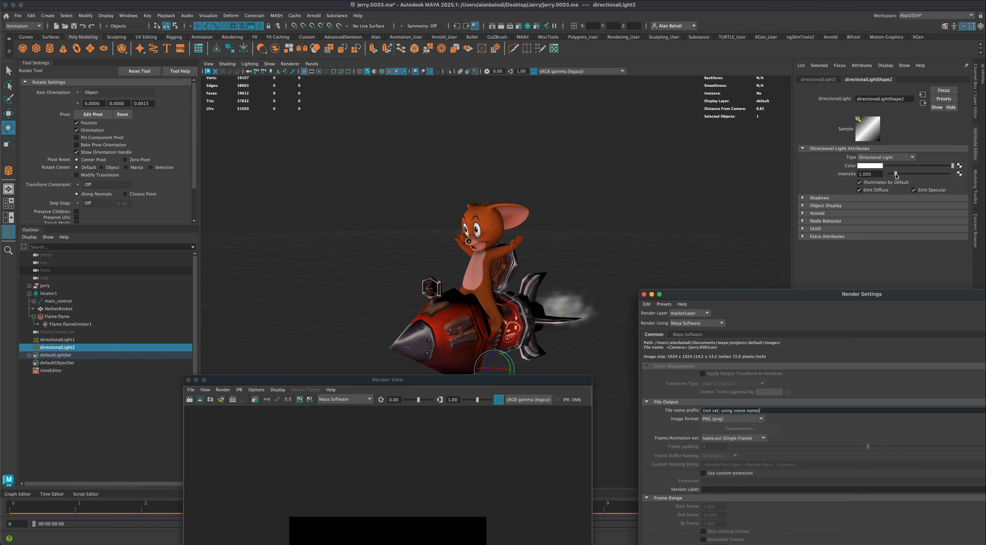
pyautogui.moveTo(897, 176); pyautogui.dragTo(925, 177)
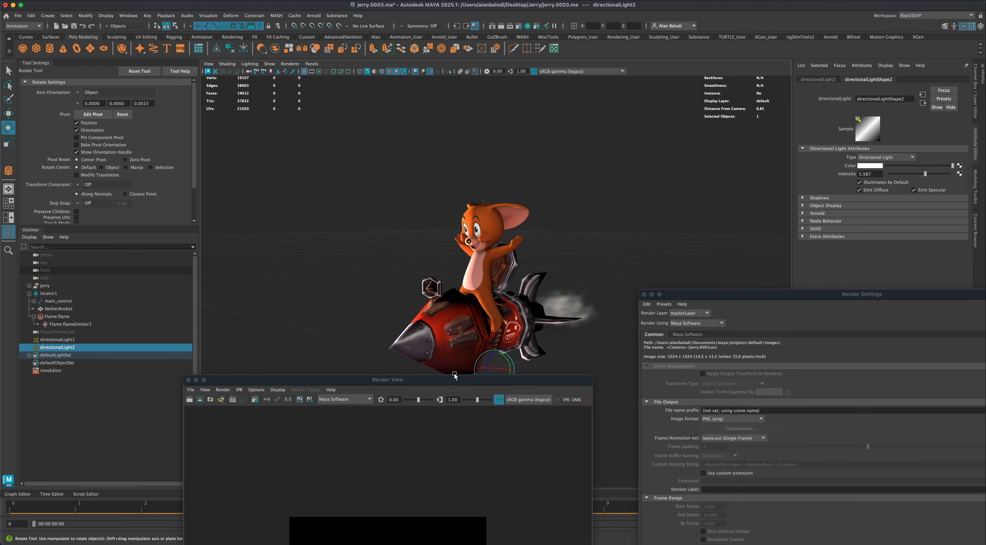
# - Render the current frame again with both directional lights illuminating the character and rocket
pyautogui.moveTo(452, 380); pyautogui.dragTo(434, 383)
pyautogui.moveTo(490, 365); pyautogui.dragTo(494, 114)
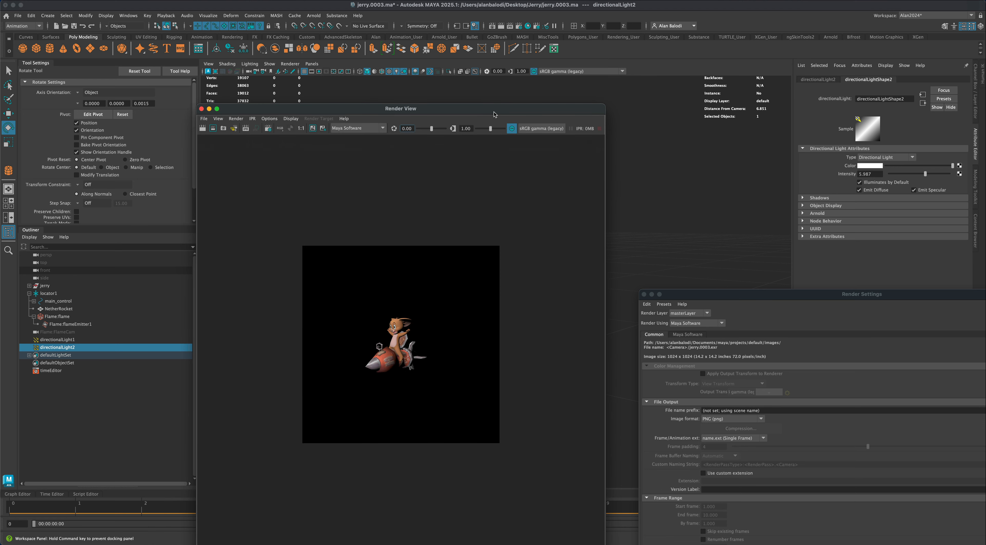
pyautogui.click(501, 26)
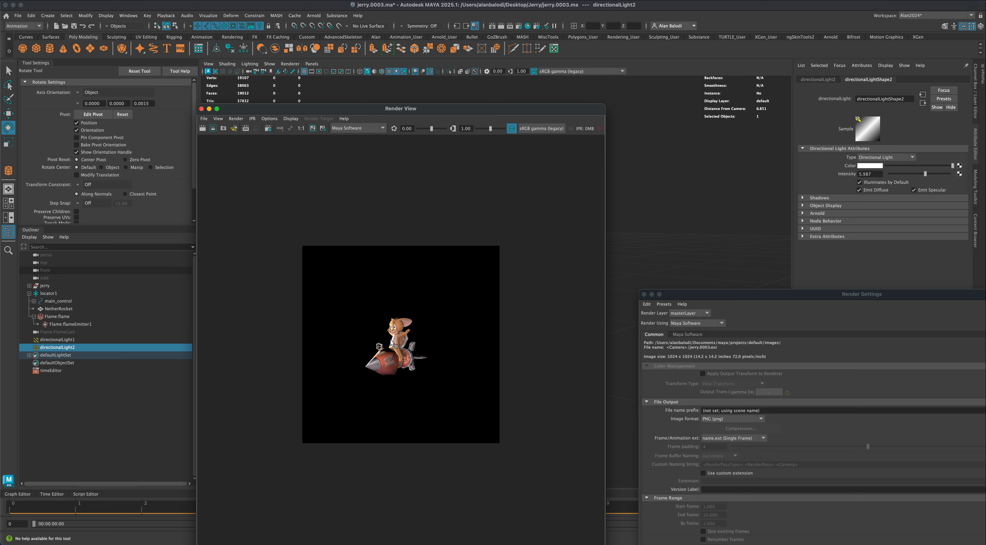
pyautogui.moveTo(505, 113); pyautogui.dragTo(498, 90)
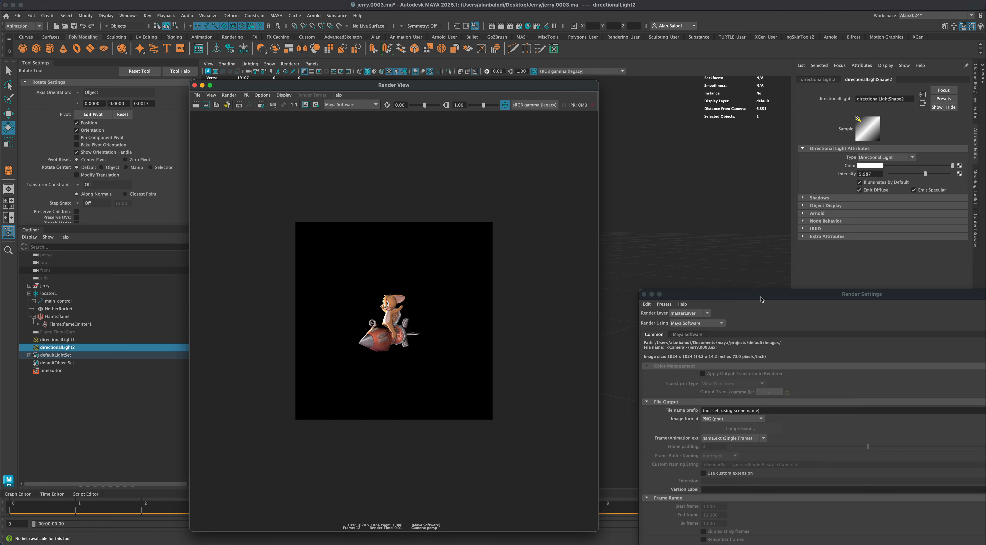
pyautogui.moveTo(761, 298); pyautogui.dragTo(709, 225)
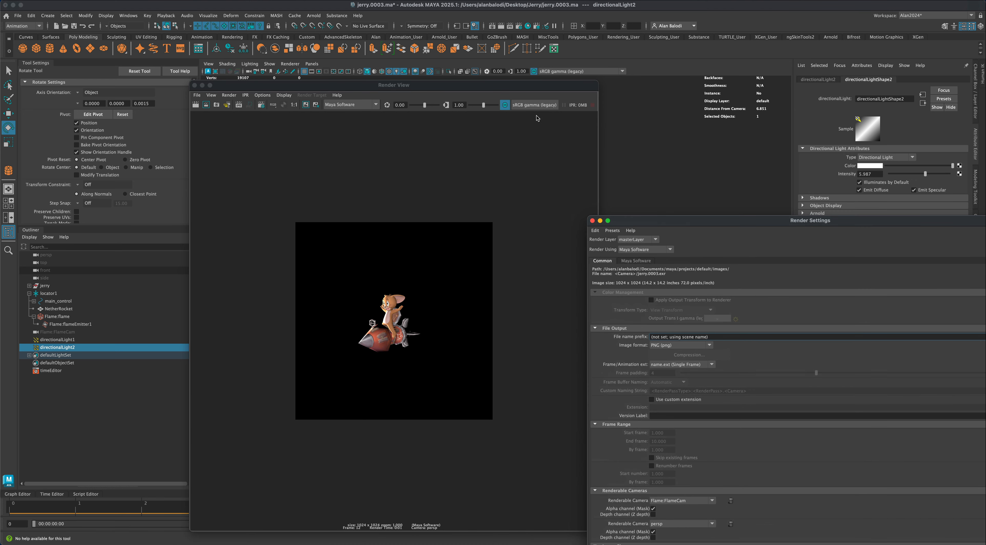
# - Compare the ACES sRGB RRT+ODT v1.0, 2.2 gamma and Raw view transforms on the rendered image, and return to sRGB gamma
pyautogui.click(548, 106)
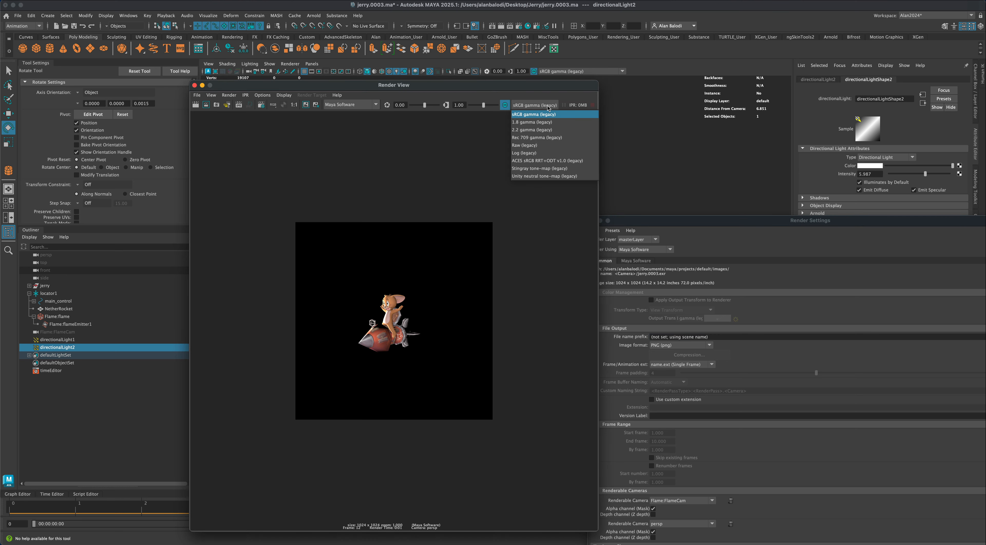
pyautogui.click(546, 161)
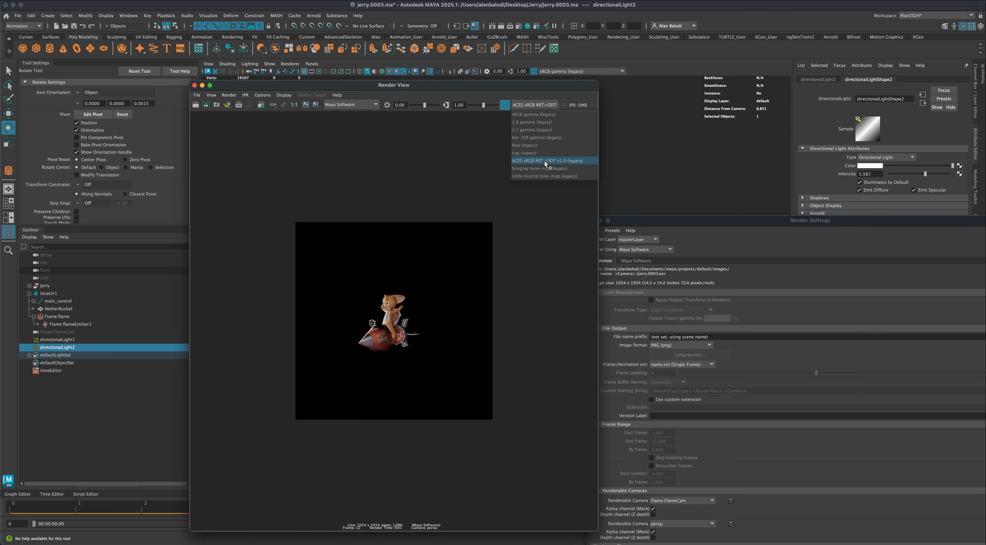
pyautogui.click(547, 105)
pyautogui.click(544, 130)
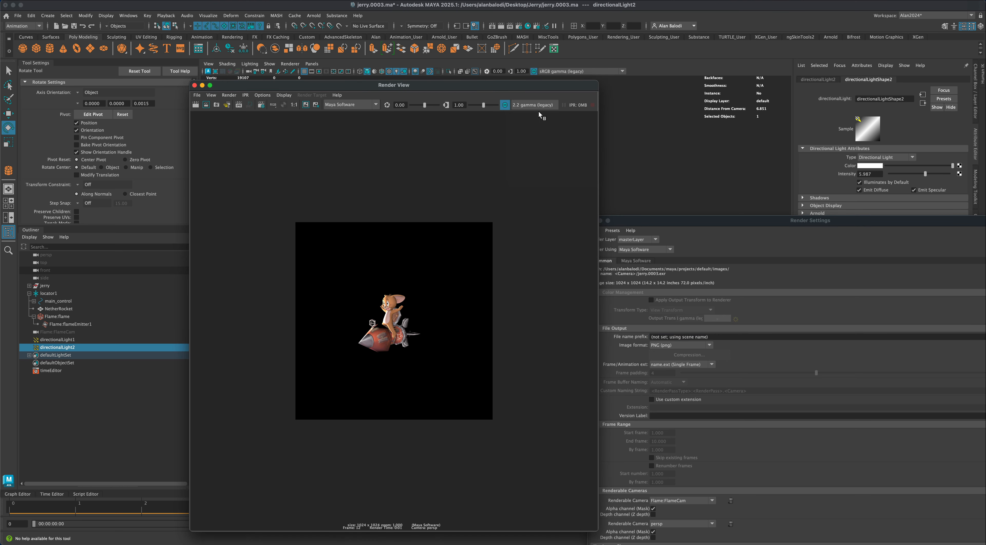
pyautogui.click(540, 108)
pyautogui.click(538, 147)
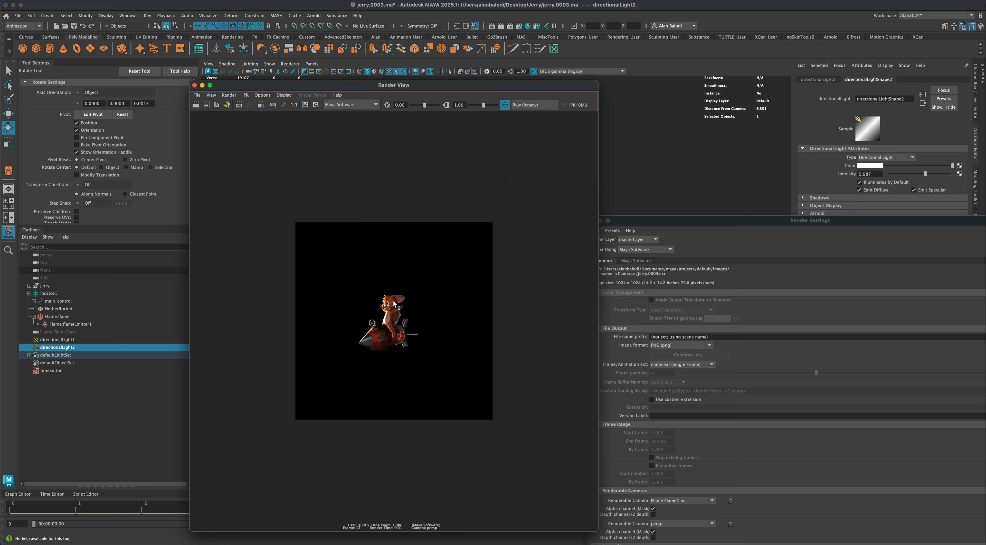
pyautogui.click(530, 106)
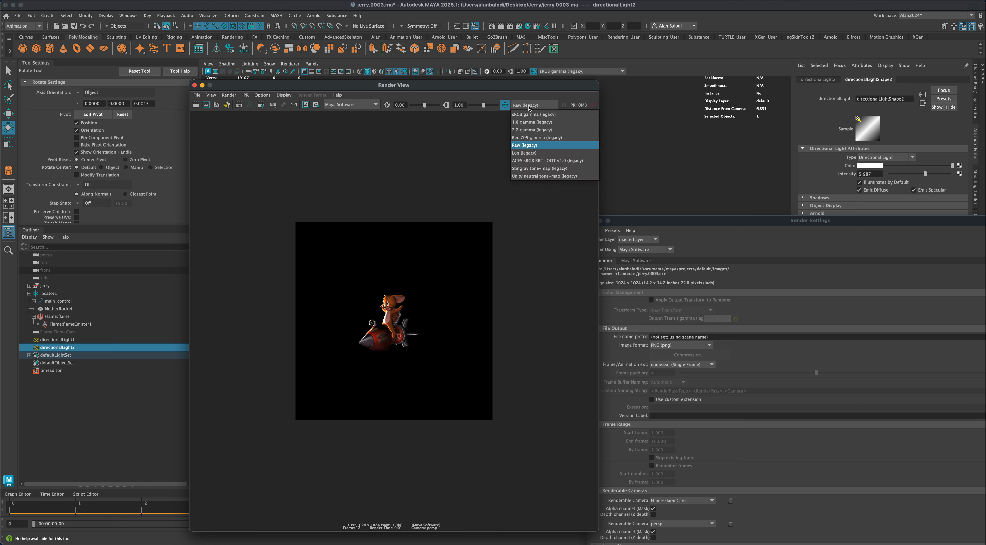
pyautogui.click(534, 114)
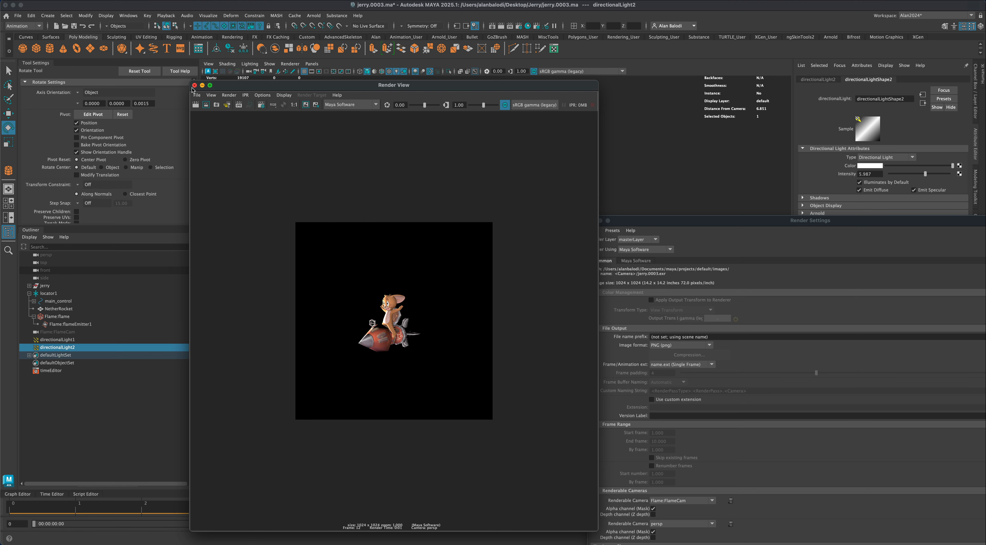
# - Close the rendered image and switch the renderer to Maya Hardware 2.0 in the render settings
pyautogui.click(195, 85)
pyautogui.moveTo(643, 220); pyautogui.dragTo(669, 183)
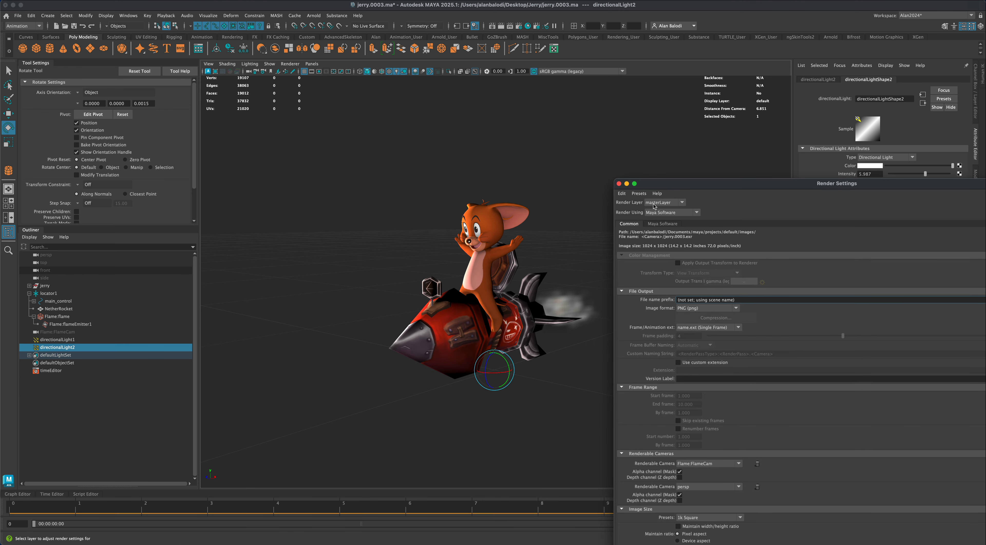
pyautogui.click(665, 215)
pyautogui.click(669, 228)
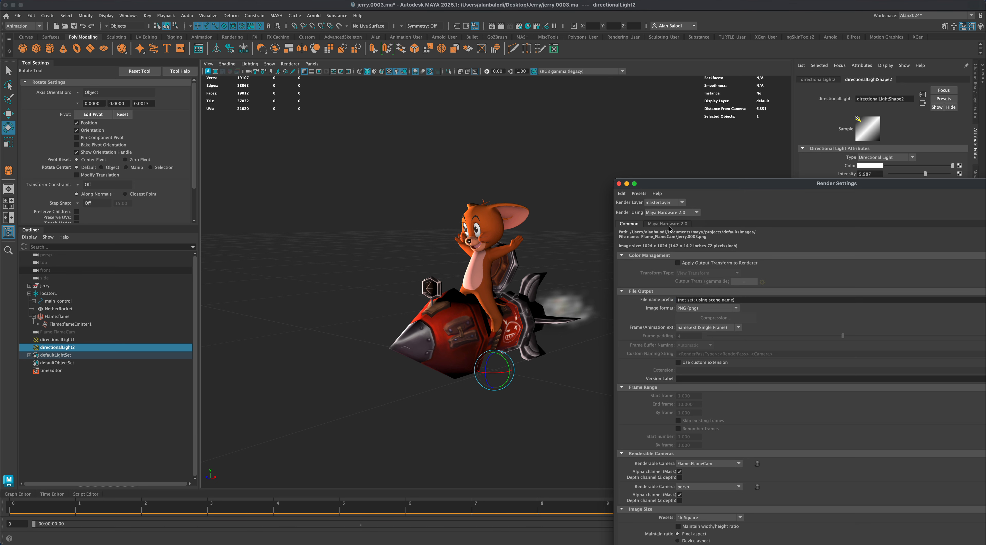
pyautogui.moveTo(681, 189); pyautogui.dragTo(694, 132)
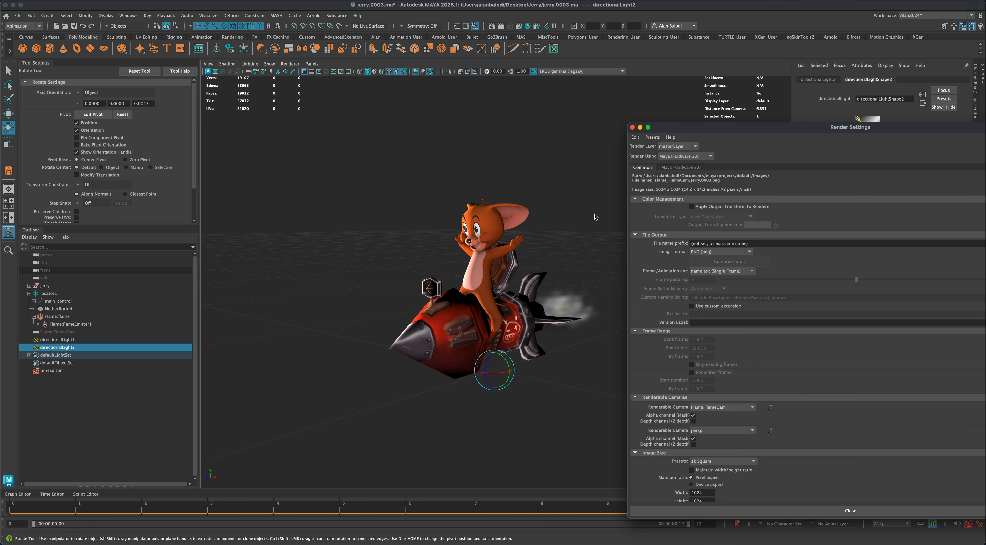
pyautogui.moveTo(708, 128); pyautogui.dragTo(717, 126)
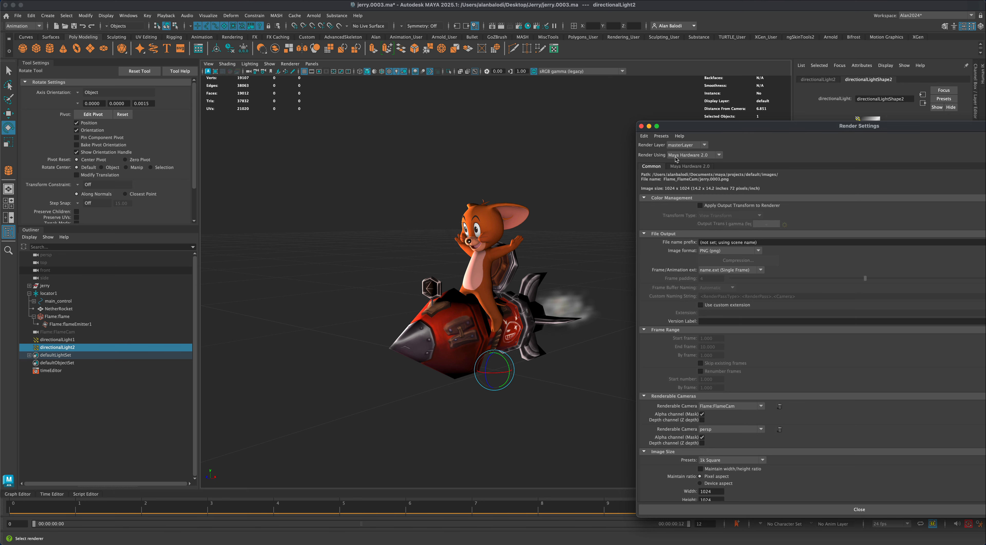
pyautogui.moveTo(710, 131); pyautogui.dragTo(711, 109)
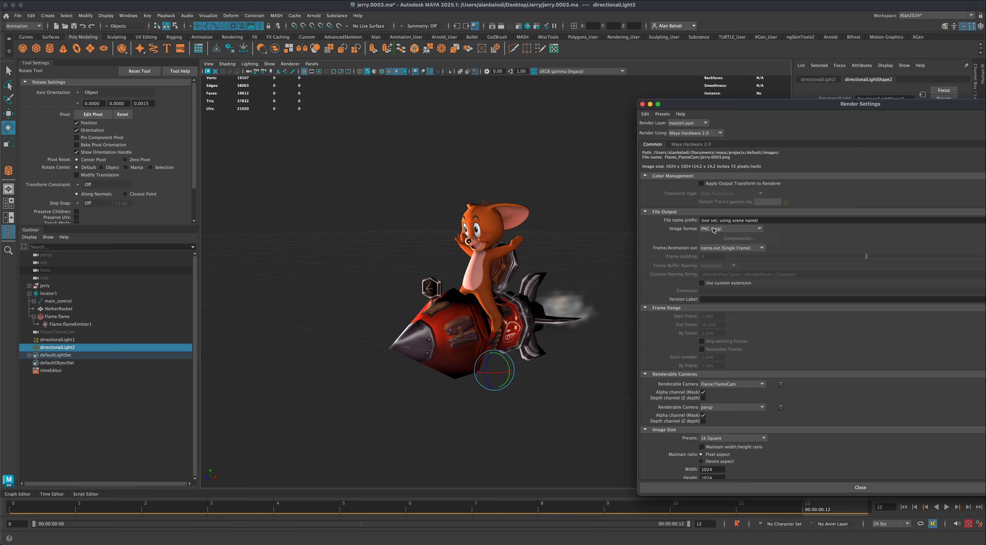
# - Keep PNG as the image format and set the frame/animation extension to name#.ext for an image sequence
pyautogui.click(726, 230)
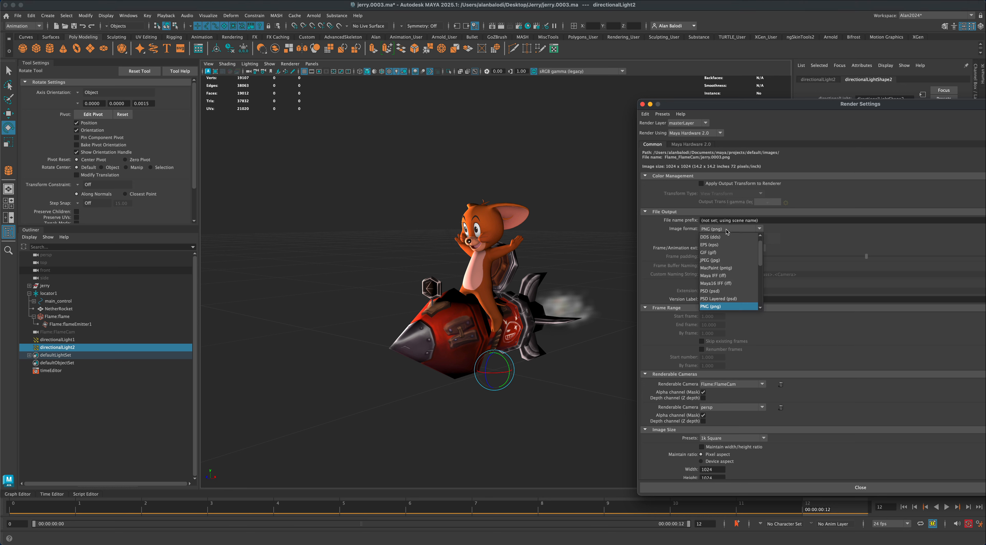
pyautogui.click(727, 230)
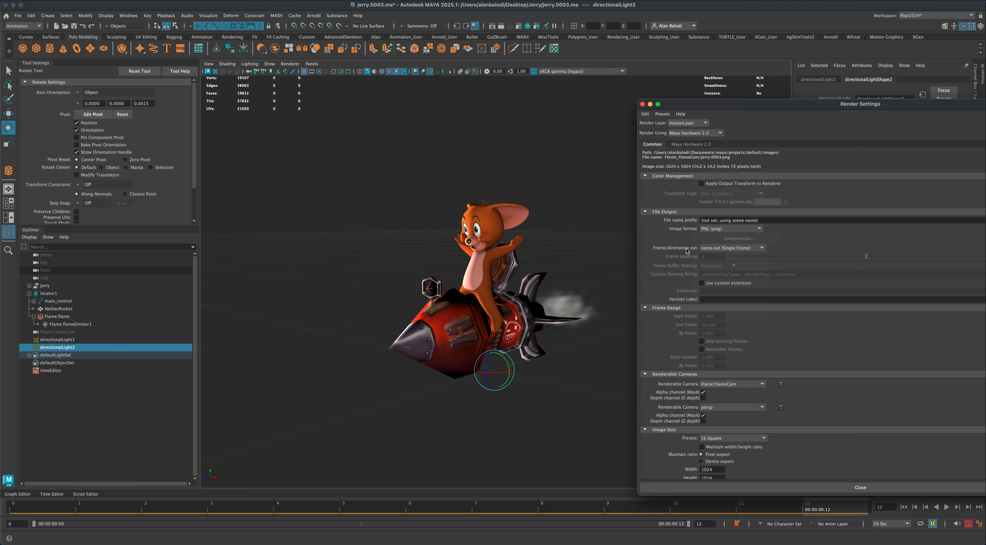
pyautogui.click(743, 249)
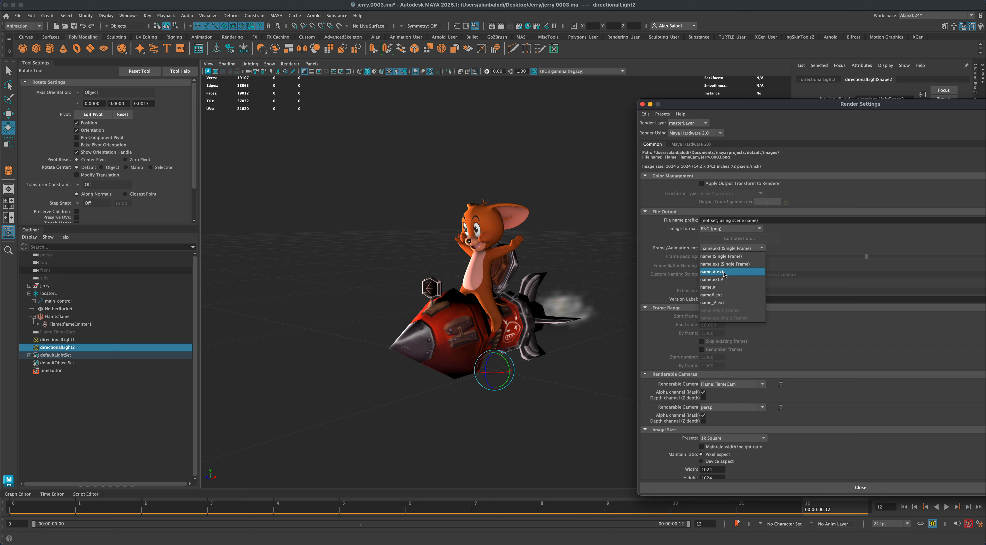
pyautogui.click(726, 296)
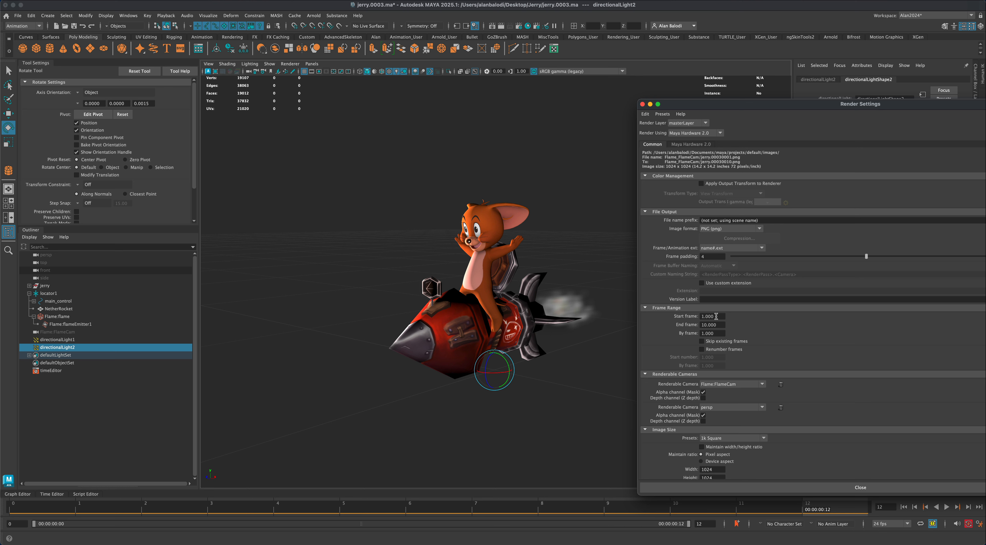
# - Set the render frame range to start at frame 0 and end at frame 12
pyautogui.moveTo(716, 316); pyautogui.dragTo(699, 317)
pyautogui.write('0')
pyautogui.moveTo(722, 325); pyautogui.dragTo(701, 324)
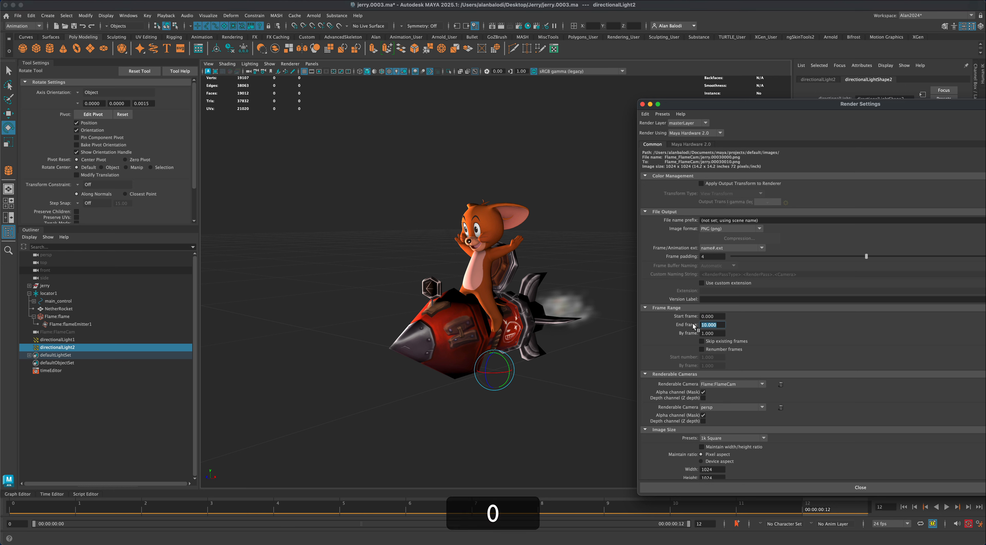
pyautogui.write('2')
pyautogui.click(716, 316)
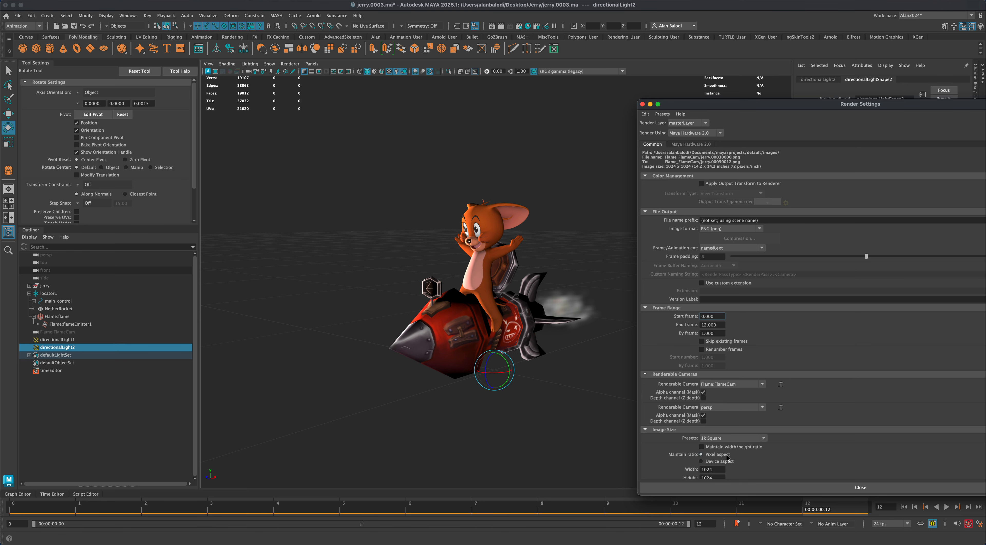
# - Set the render image size to the HD 720 preset, 1280 by 720 pixels
pyautogui.moveTo(755, 110); pyautogui.dragTo(744, 75)
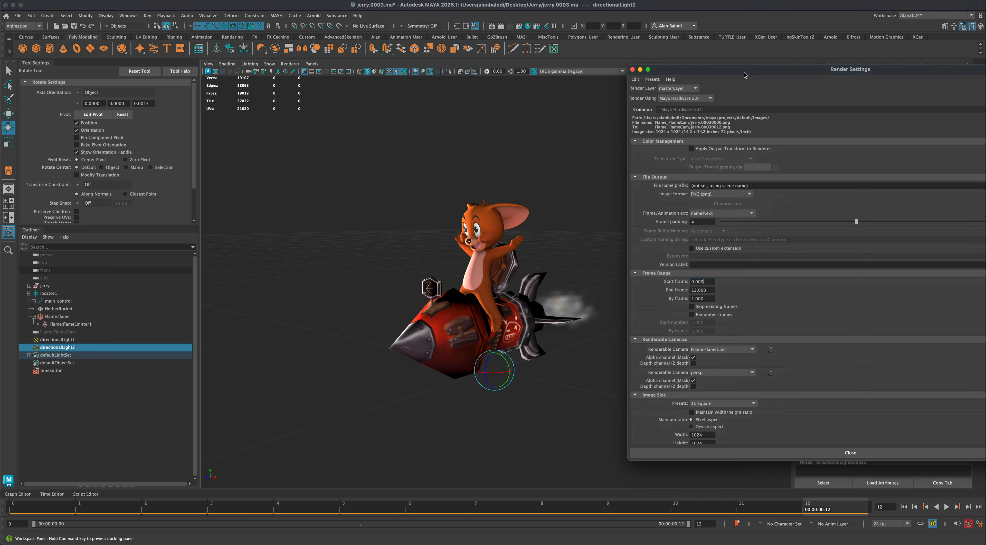
pyautogui.click(754, 404)
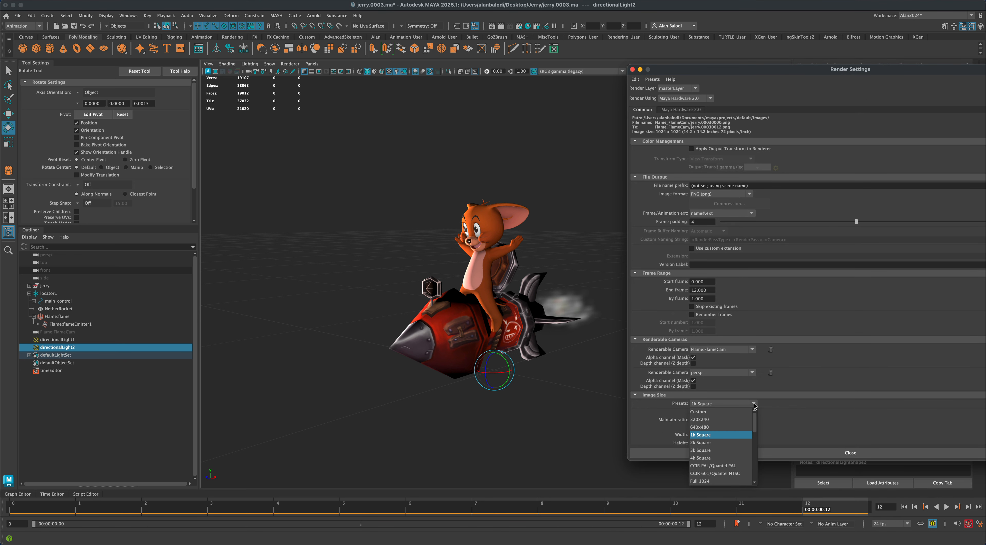
pyautogui.moveTo(755, 413); pyautogui.dragTo(754, 420)
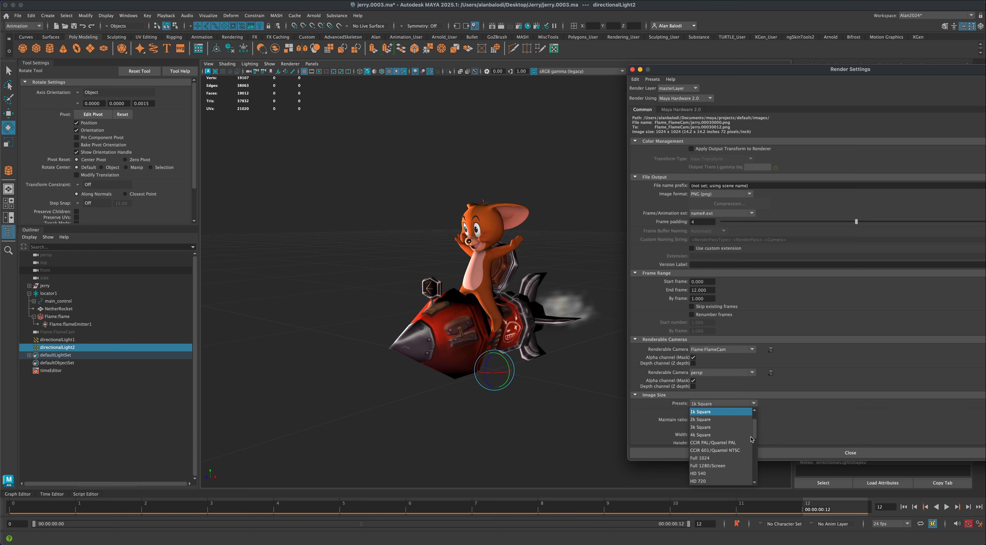
pyautogui.click(726, 480)
pyautogui.scroll(-3, 692, 412)
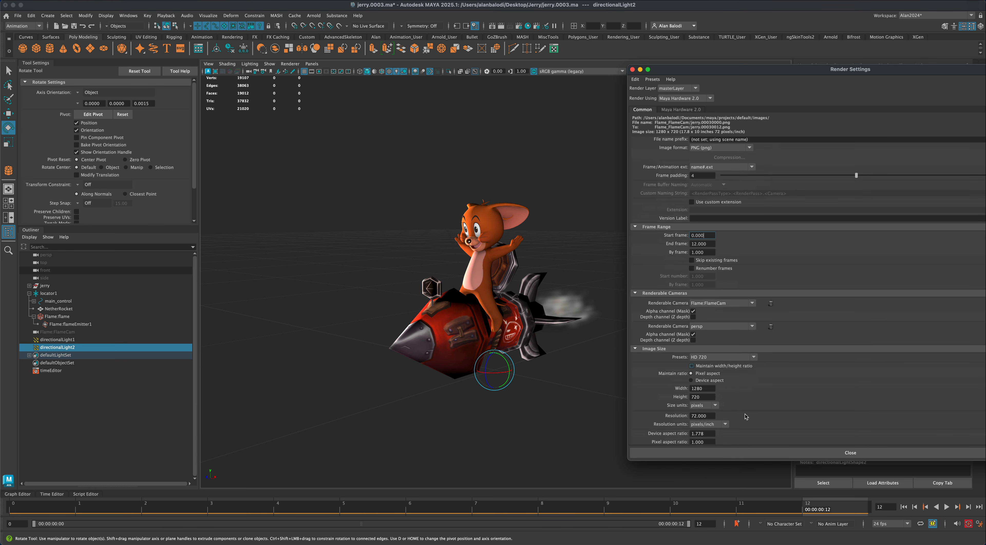
pyautogui.click(705, 389)
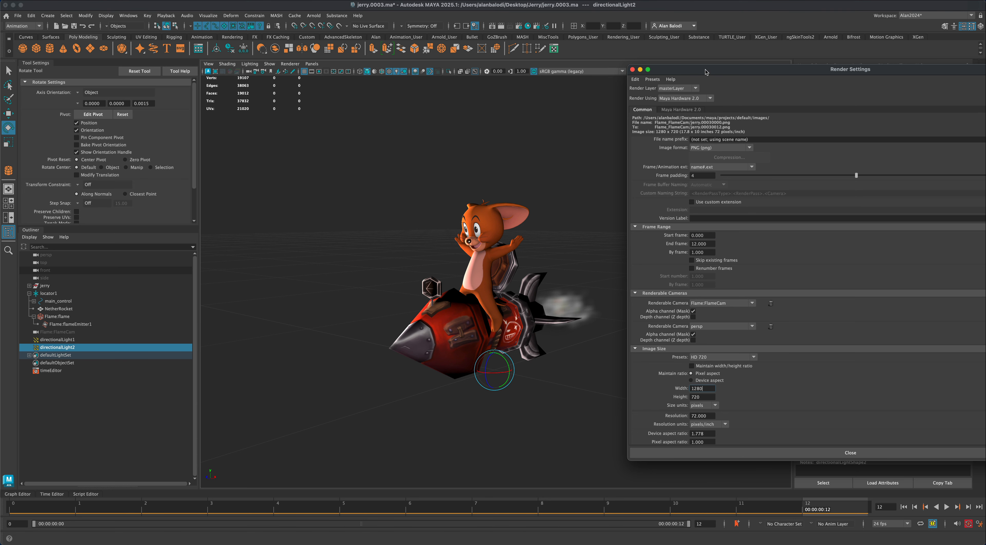
# - Test-render the current frame with Maya Hardware 2.0, and close the rendered image and the render settings
pyautogui.moveTo(700, 69); pyautogui.dragTo(700, 81)
pyautogui.click(680, 121)
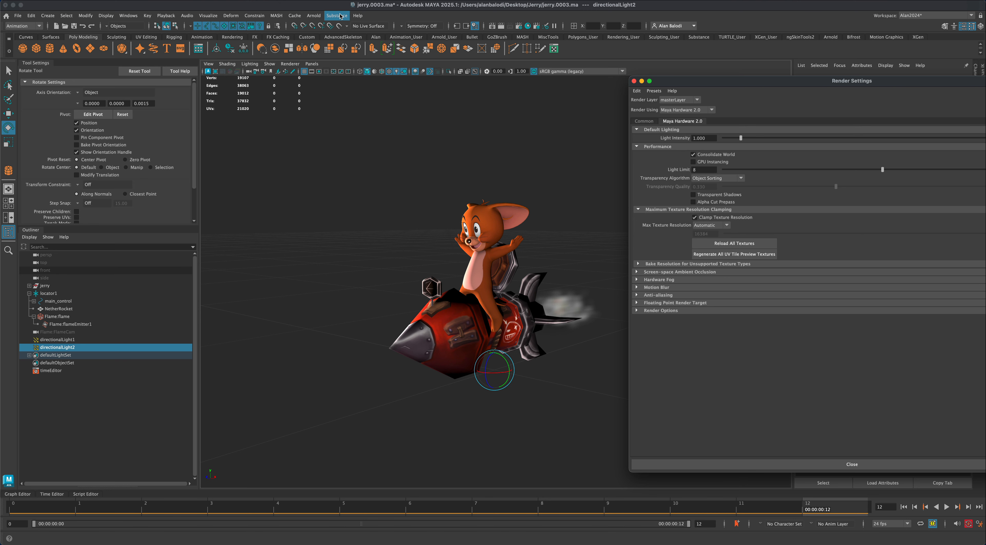
pyautogui.click(500, 27)
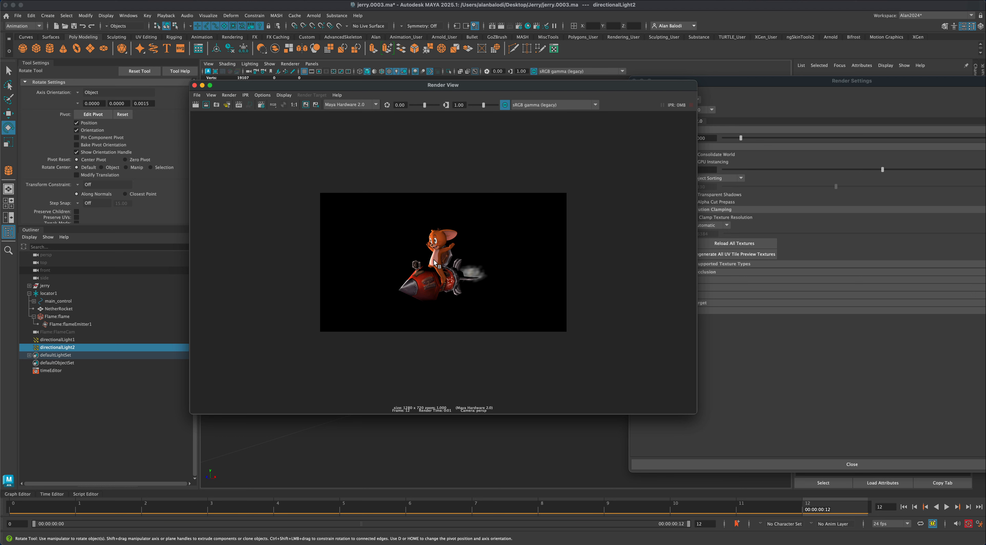
pyautogui.moveTo(632, 84); pyautogui.dragTo(555, 100)
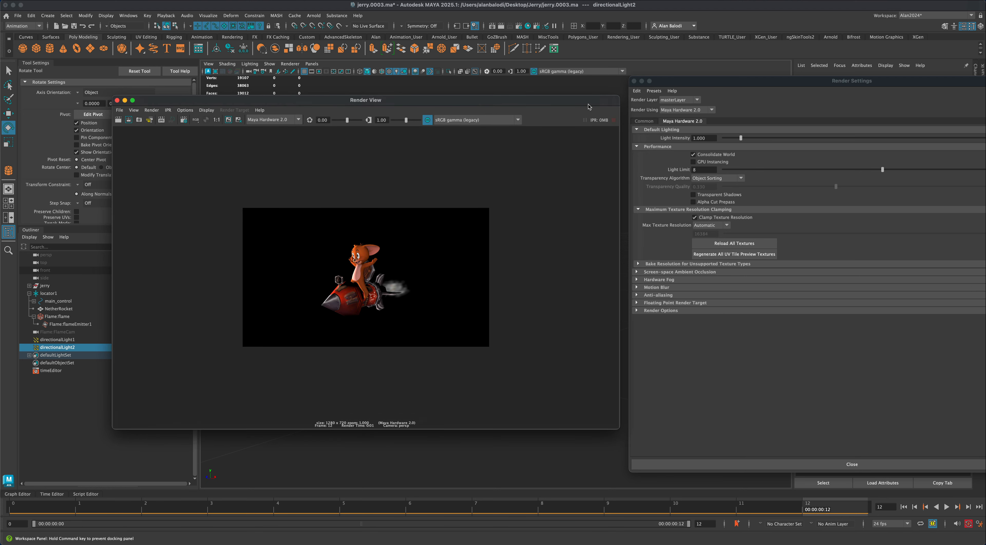
pyautogui.click(686, 111)
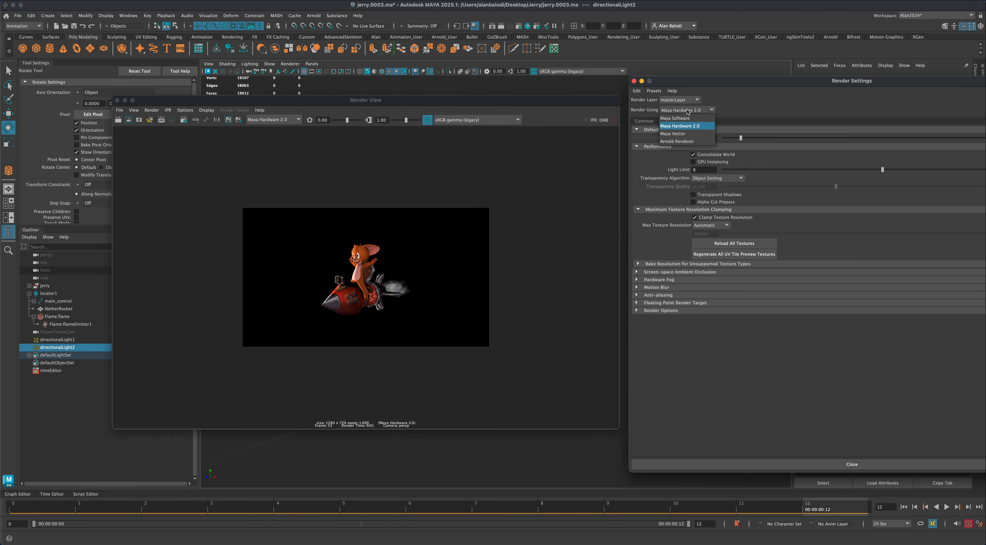
pyautogui.click(680, 126)
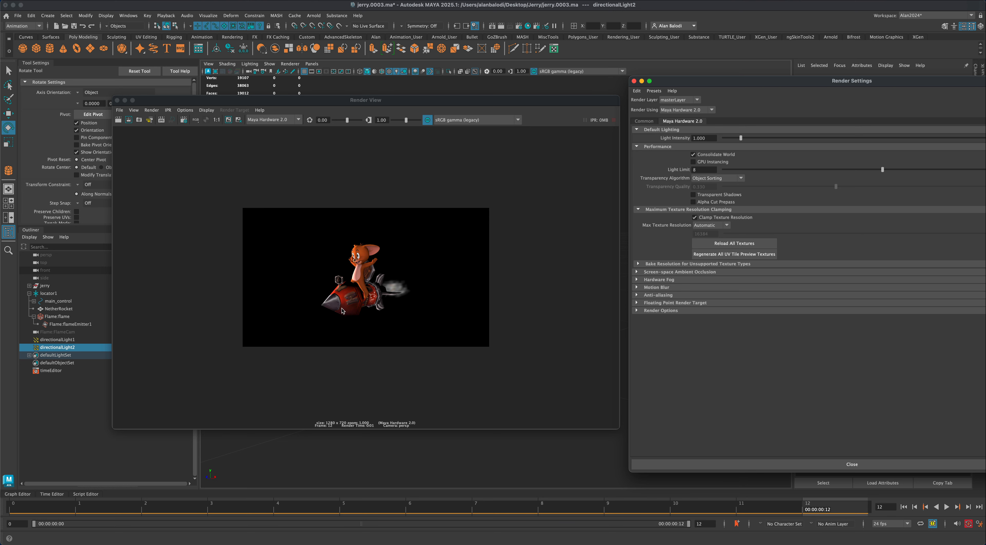
pyautogui.click(117, 100)
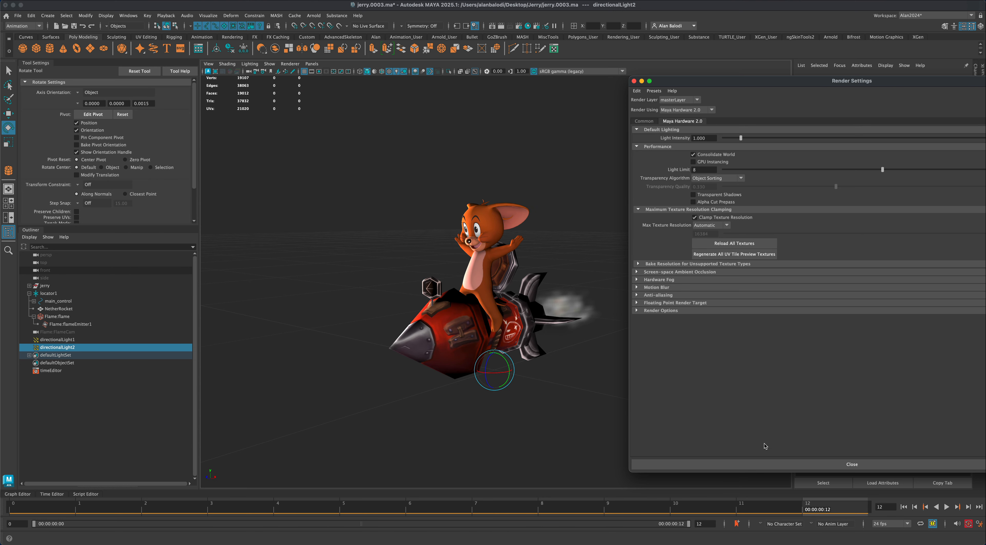
pyautogui.click(762, 465)
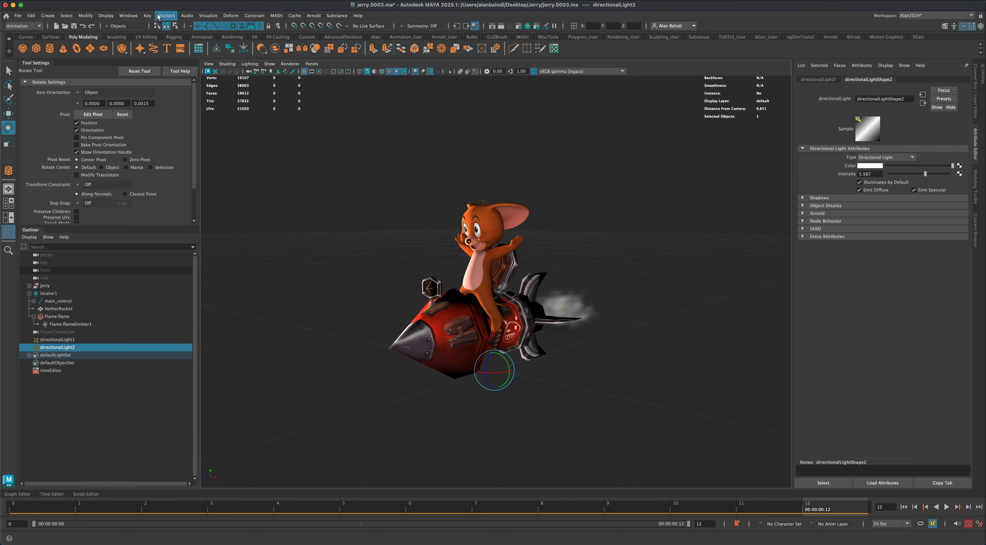
# - Switch to the Rendering menu set and open the Render Sequence options, keeping persp as the current camera
pyautogui.click(38, 26)
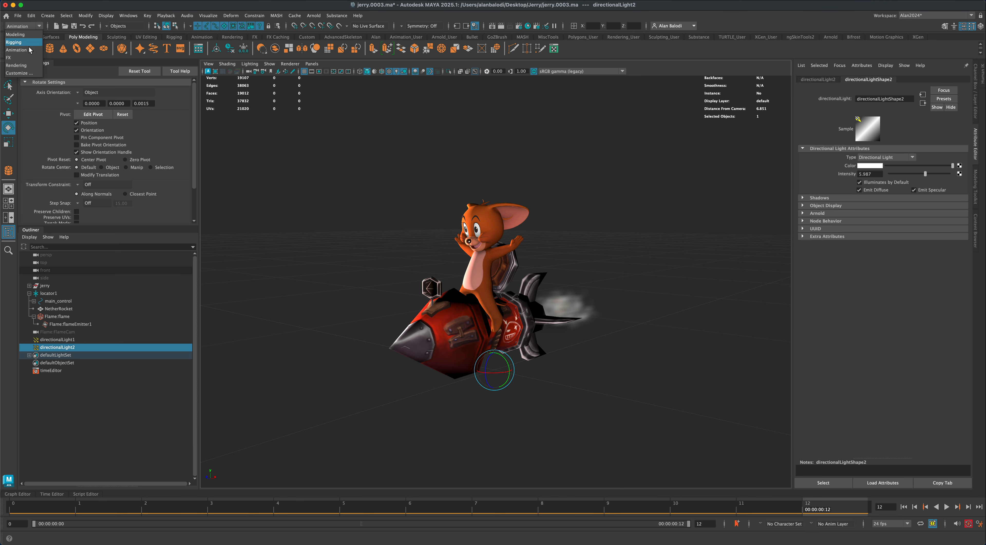
pyautogui.click(16, 65)
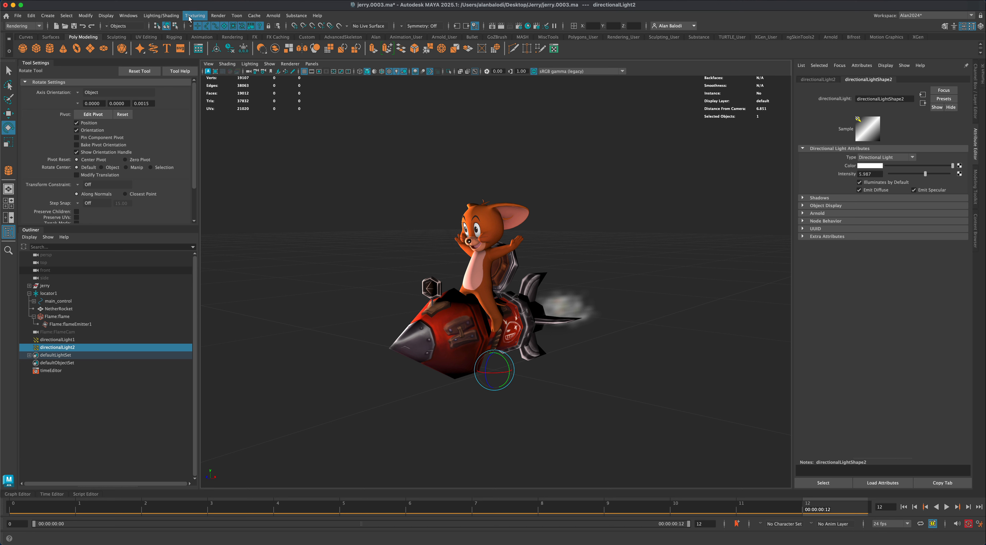
pyautogui.click(219, 16)
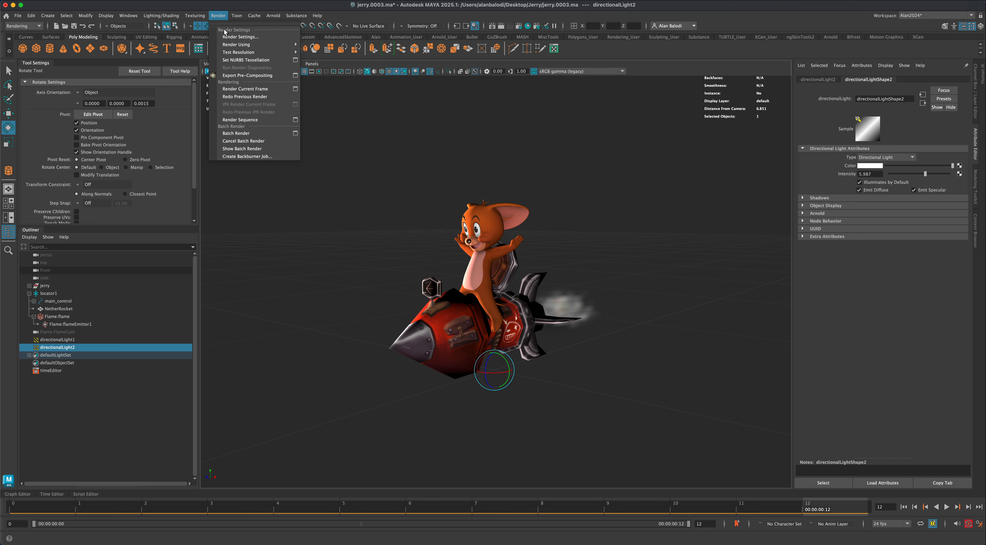
pyautogui.click(295, 120)
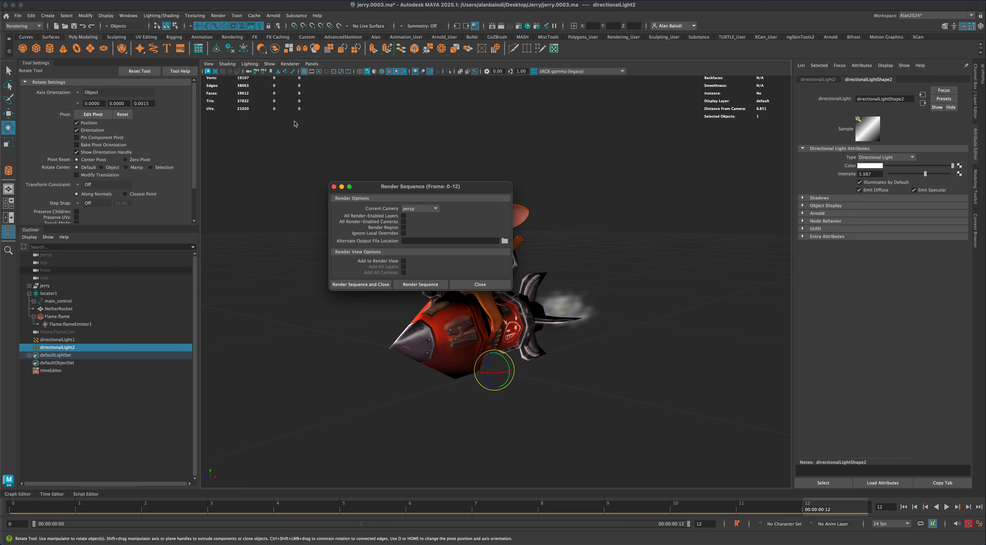
pyautogui.click(434, 209)
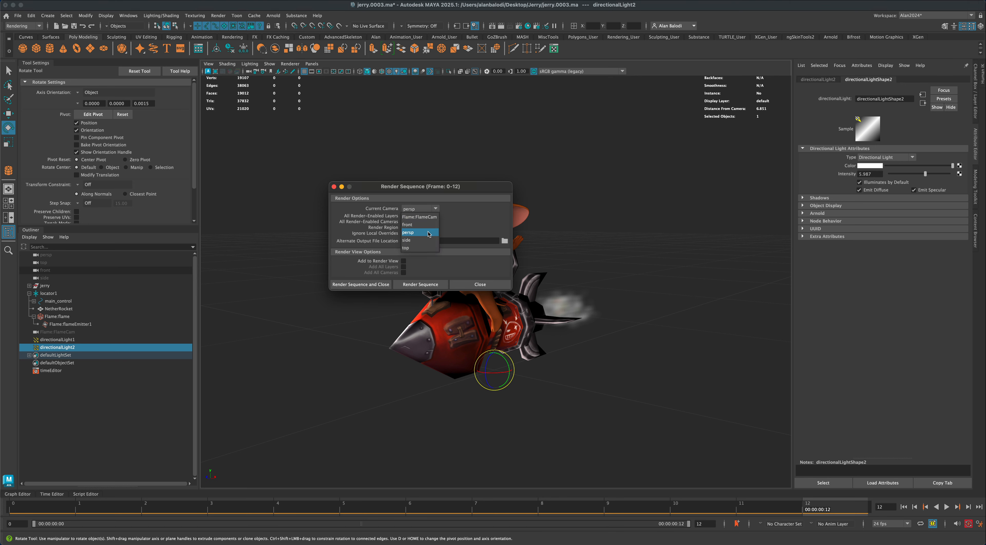
pyautogui.click(428, 232)
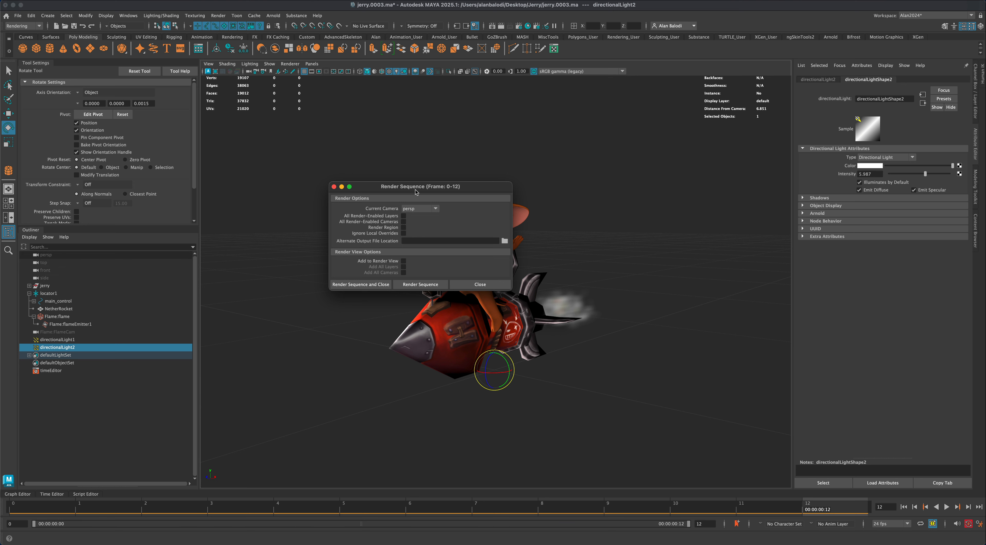
pyautogui.moveTo(416, 187); pyautogui.dragTo(426, 199)
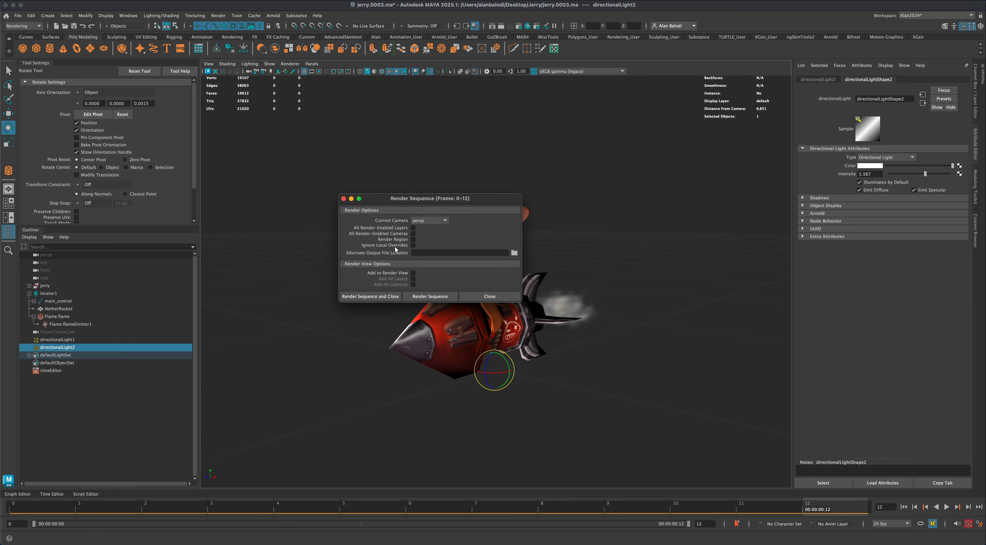
# - Create a folder named JerryTest in the default project's images directory and set it as the alternate output file location
pyautogui.click(514, 252)
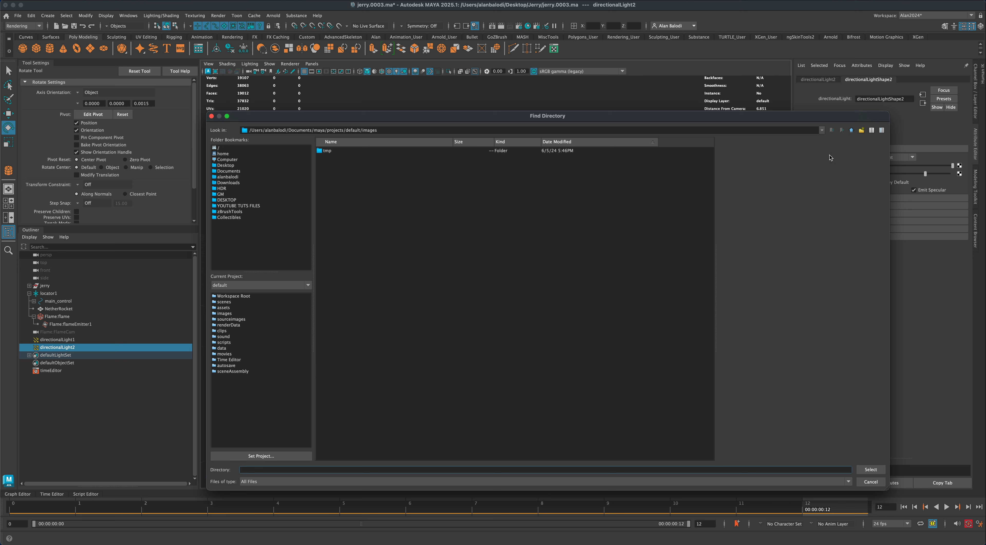
pyautogui.click(861, 132)
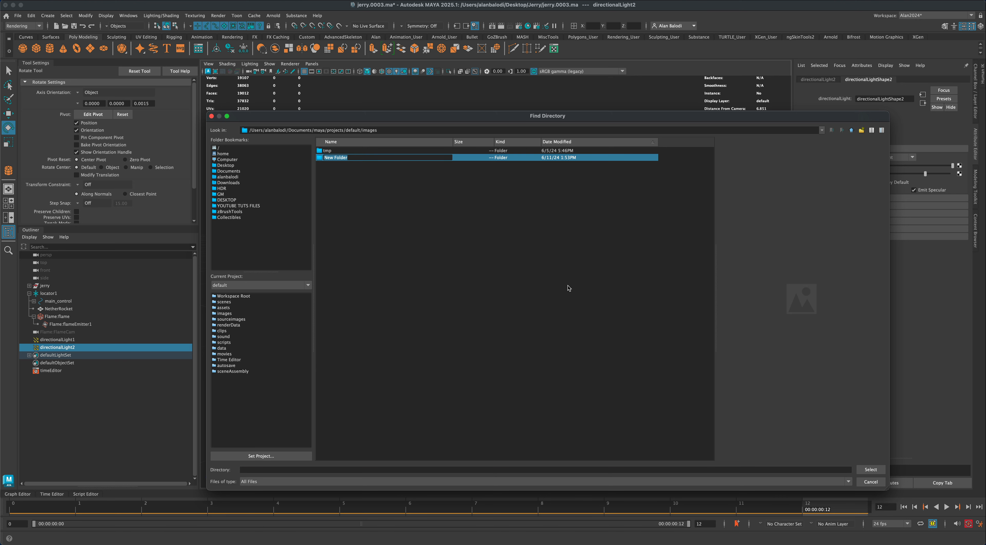
pyautogui.write('JerryTes')
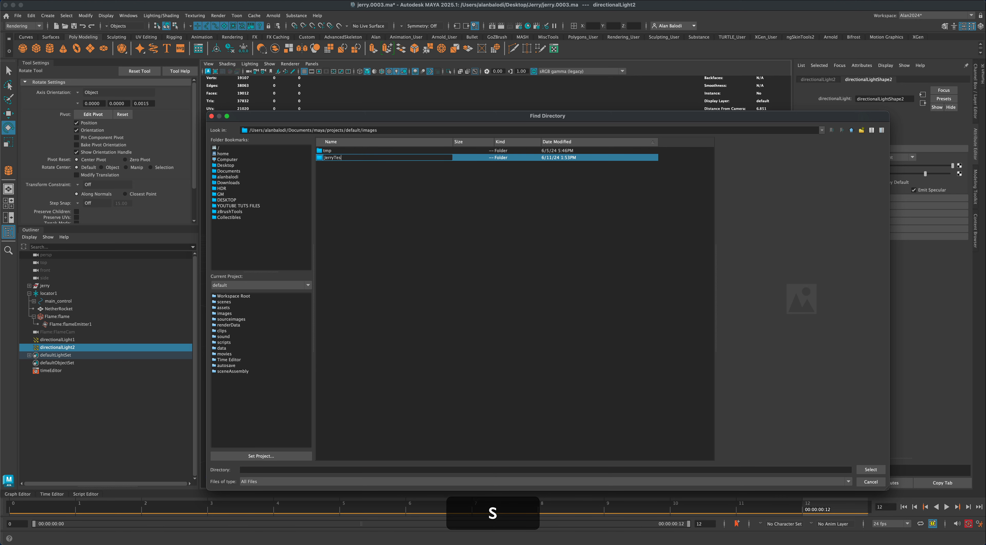
pyautogui.write('t')
pyautogui.press('Return')
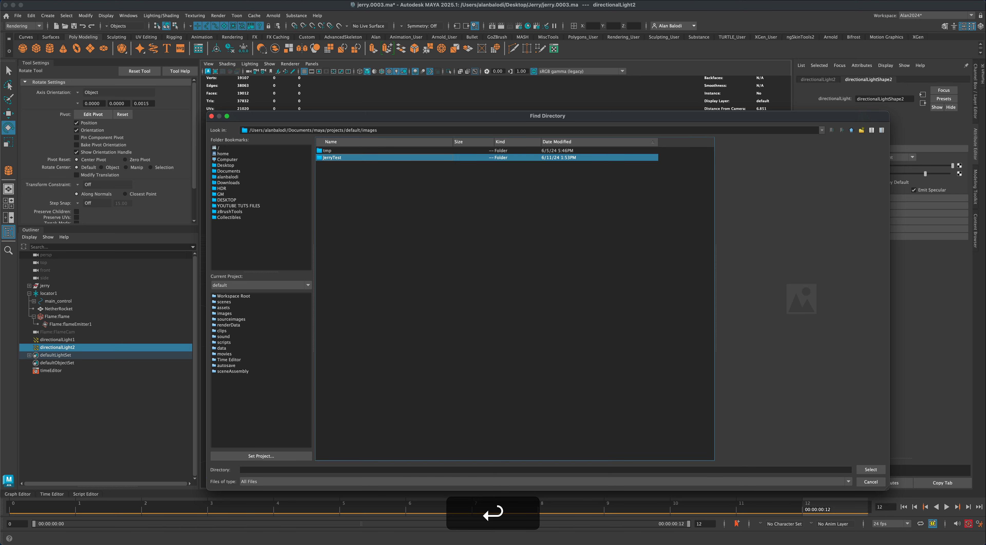
pyautogui.doubleClick(320, 158)
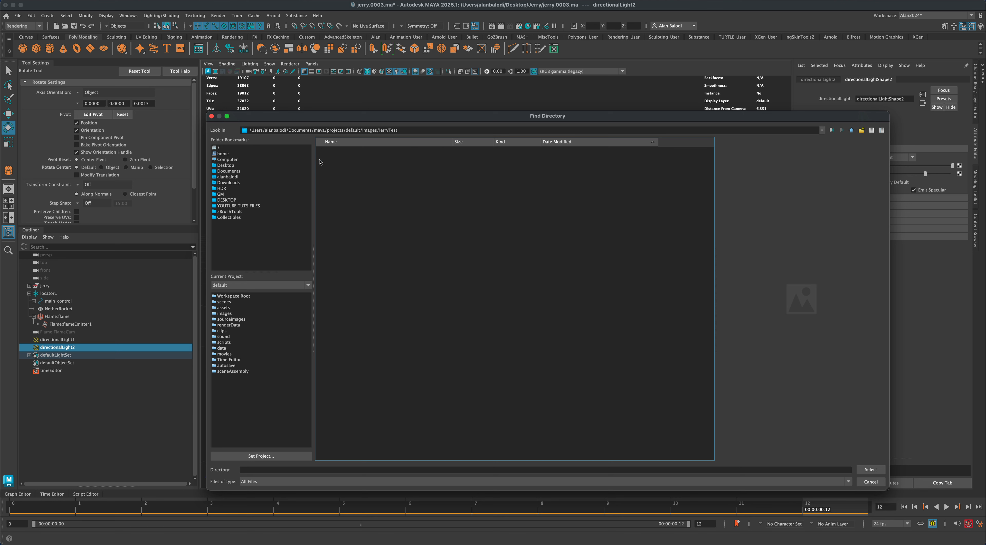
pyautogui.click(865, 468)
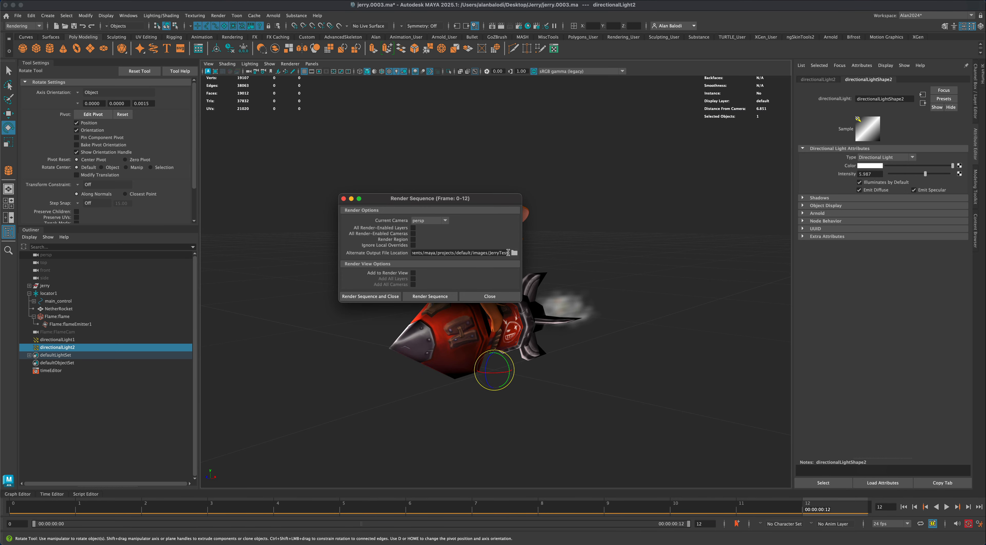
pyautogui.moveTo(508, 253); pyautogui.dragTo(410, 256)
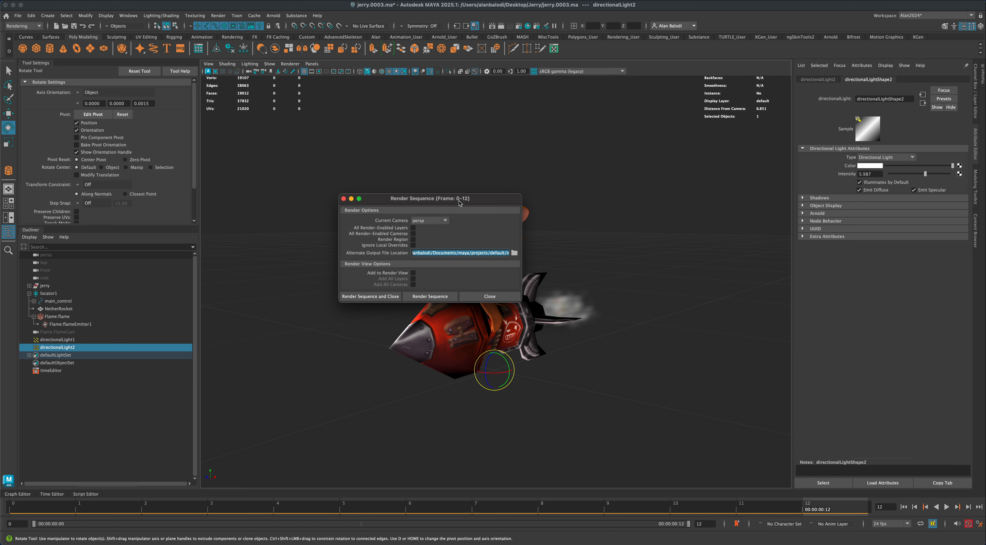
# - Move the Render Sequence options clear of the character and render the frame 0 to 12 sequence
pyautogui.moveTo(474, 201); pyautogui.dragTo(464, 191)
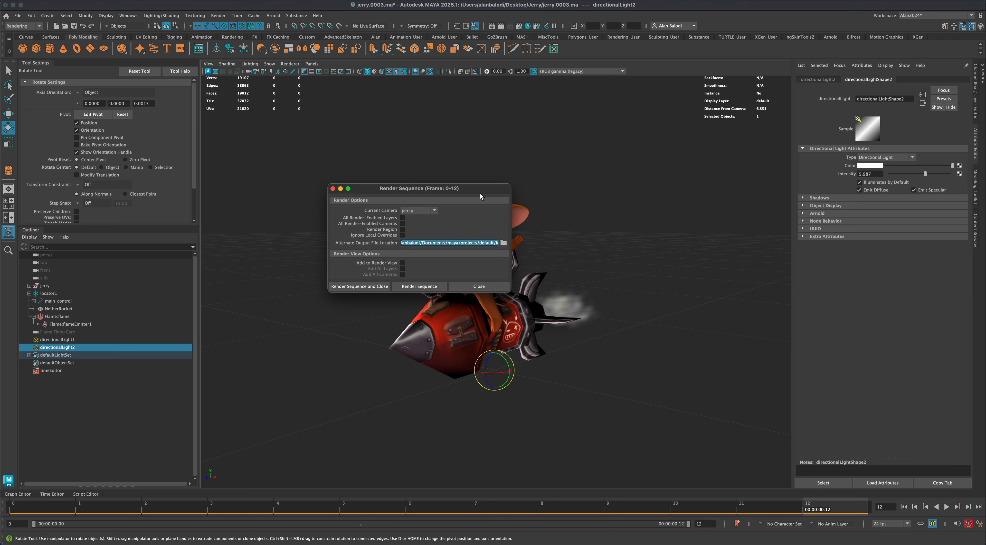
pyautogui.moveTo(480, 193); pyautogui.dragTo(293, 199)
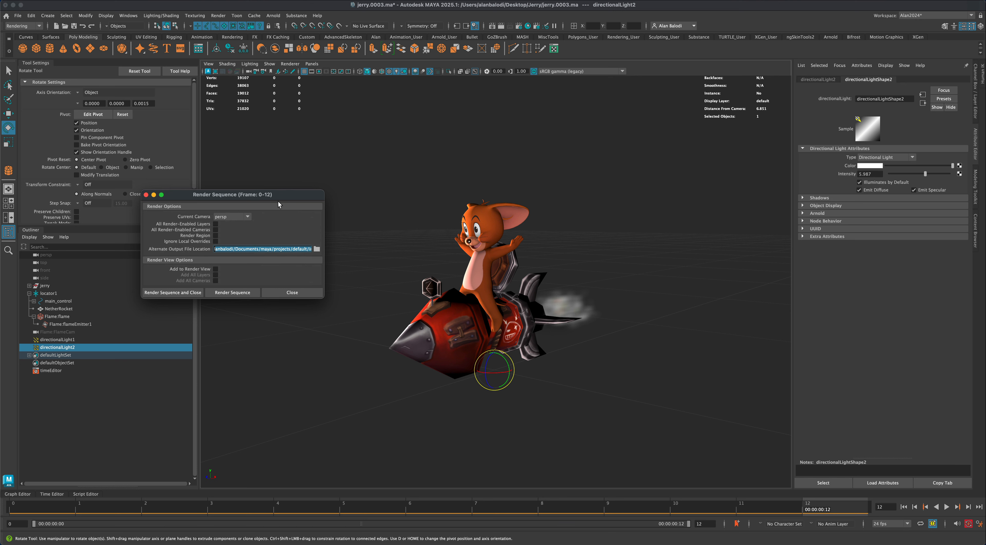
pyautogui.moveTo(282, 197); pyautogui.dragTo(383, 171)
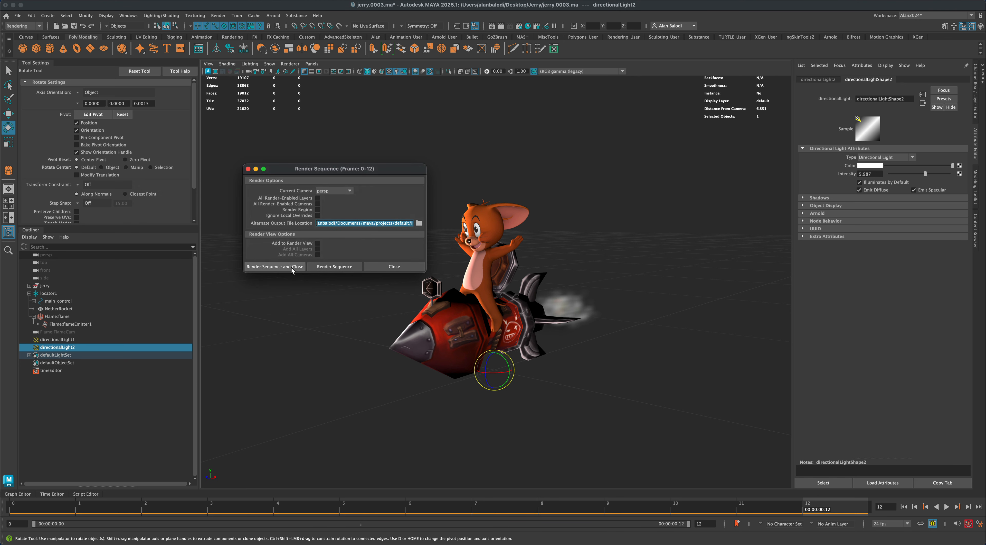
pyautogui.click(331, 267)
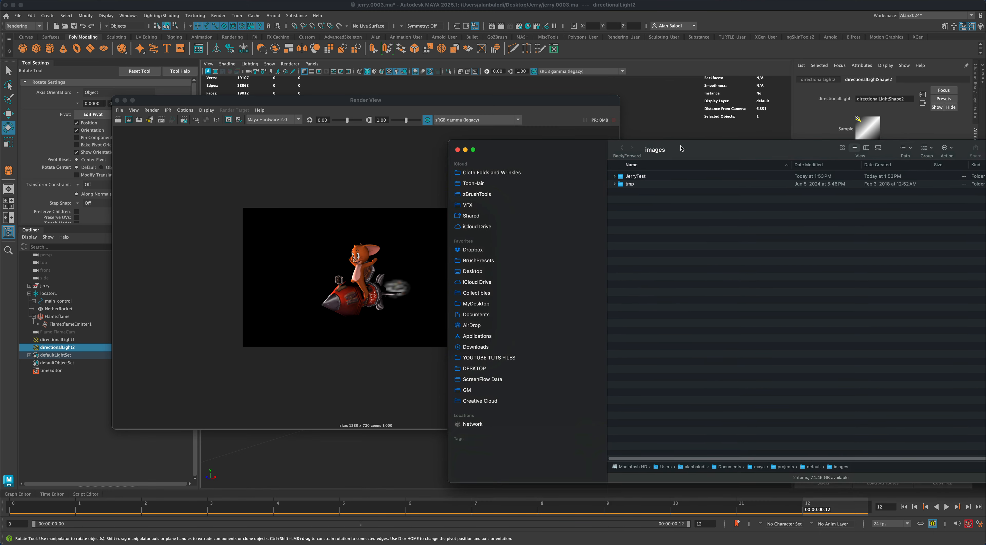
# - Switch to Finder and select the JerryTest folder inside the project's images folder
pyautogui.moveTo(682, 148); pyautogui.dragTo(685, 141)
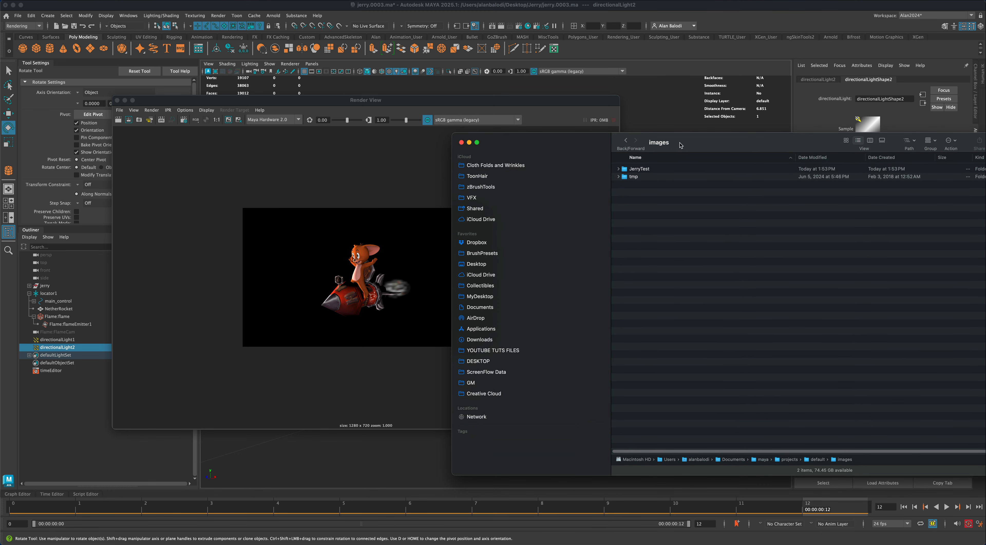
pyautogui.moveTo(680, 147); pyautogui.dragTo(672, 145)
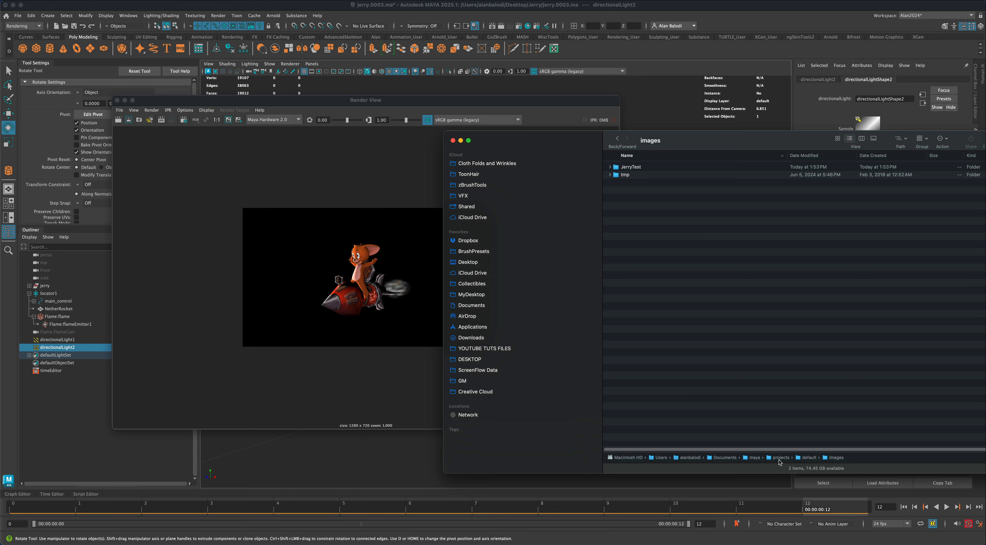
pyautogui.click(629, 168)
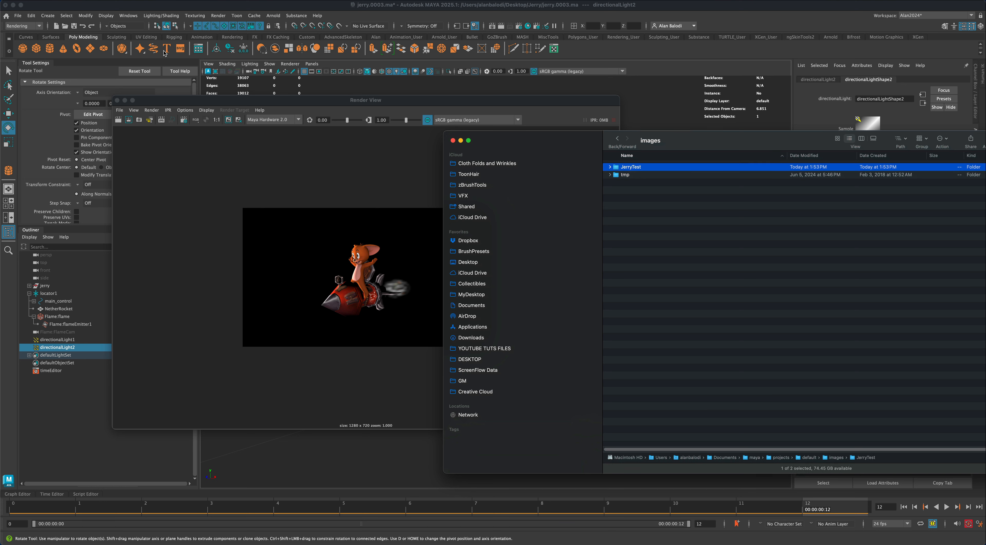
# - Return to Maya, check the full alternate output path in the Render Sequence options, and close the options
pyautogui.click(222, 15)
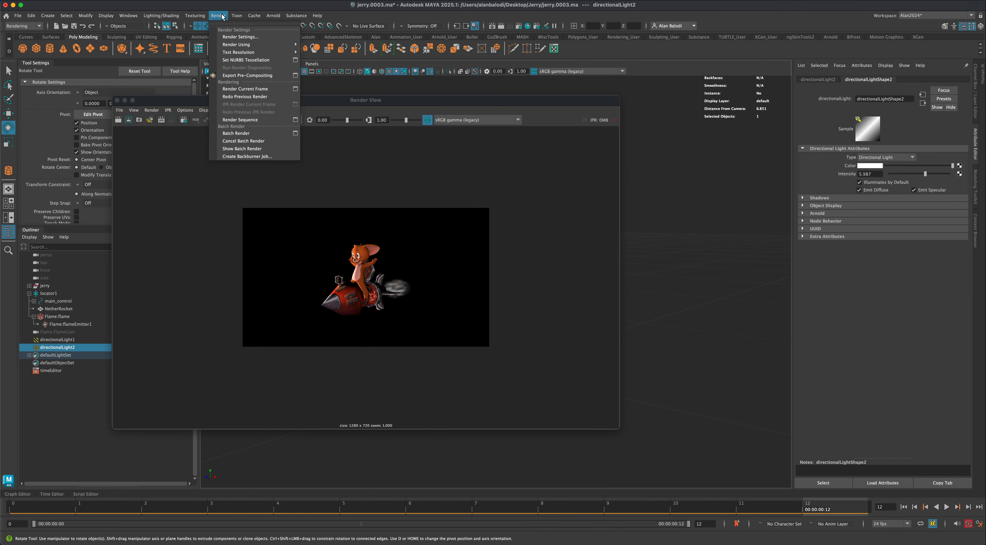
pyautogui.click(295, 120)
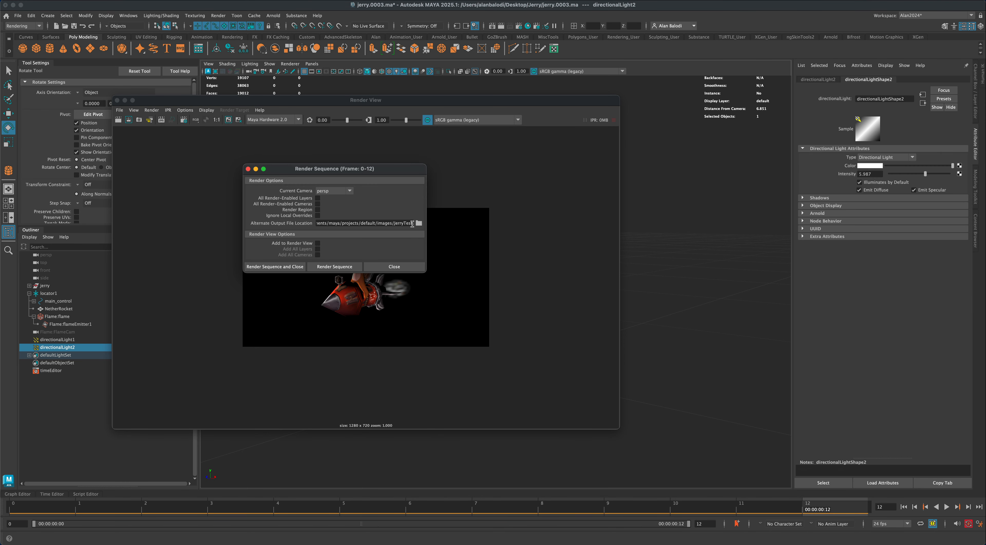
pyautogui.moveTo(412, 223); pyautogui.dragTo(300, 219)
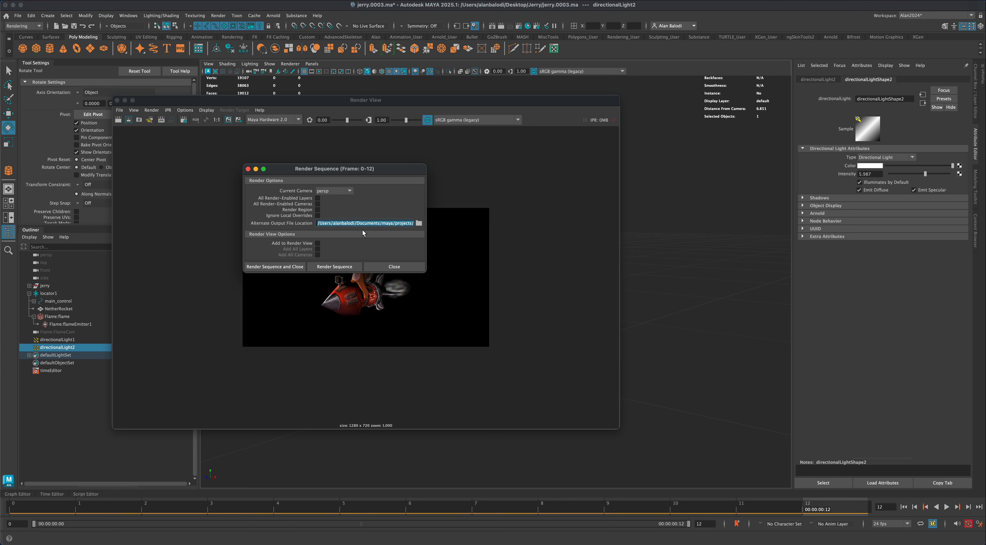
pyautogui.moveTo(383, 223); pyautogui.dragTo(417, 228)
pyautogui.moveTo(406, 173); pyautogui.dragTo(303, 163)
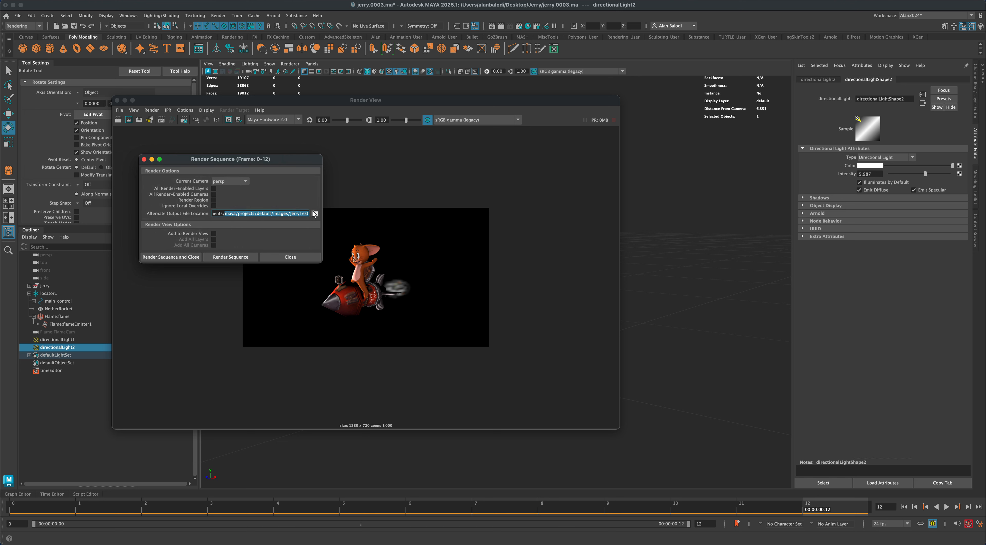
pyautogui.click(310, 215)
pyautogui.click(293, 257)
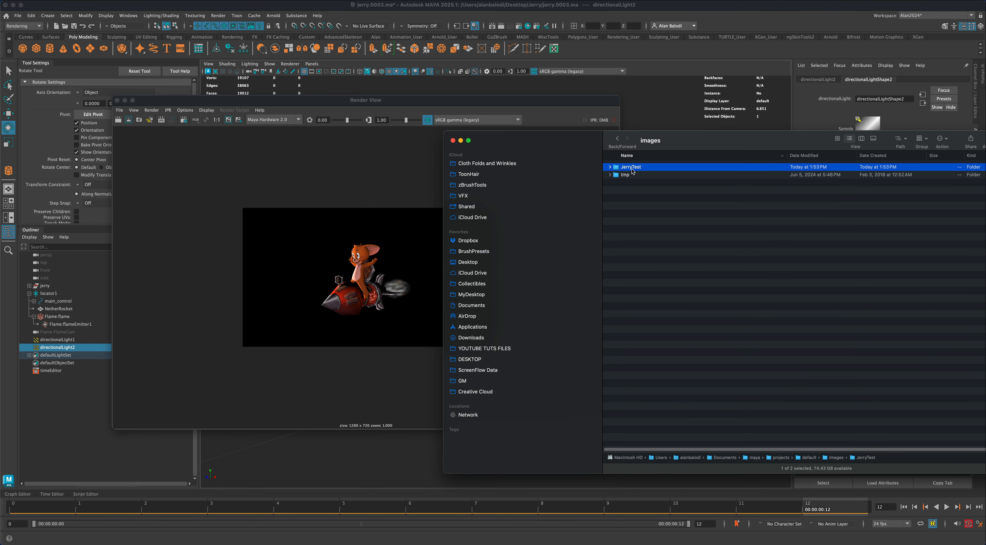
# - Open the JerryTest folder in Finder to look for the rendered frames
pyautogui.doubleClick(632, 168)
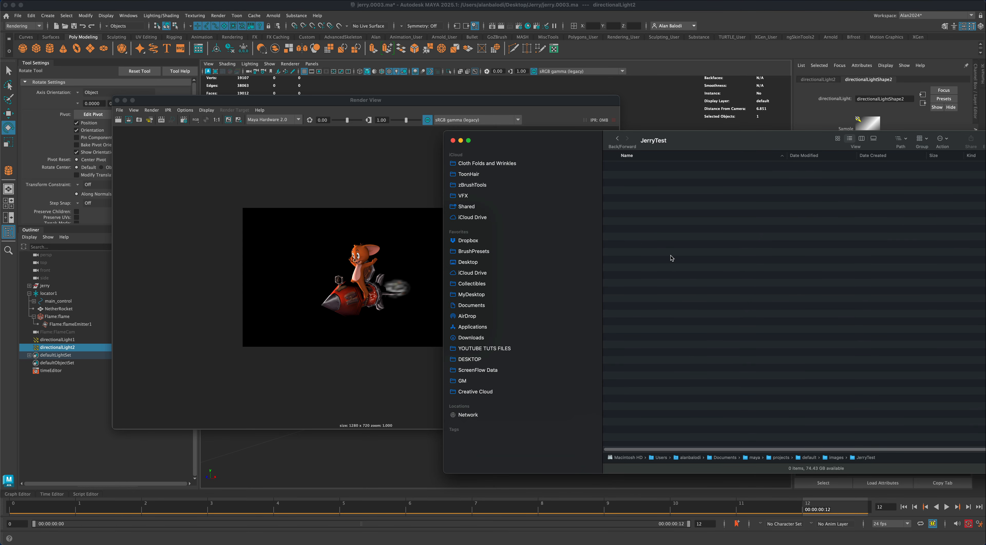
pyautogui.moveTo(681, 142); pyautogui.dragTo(675, 141)
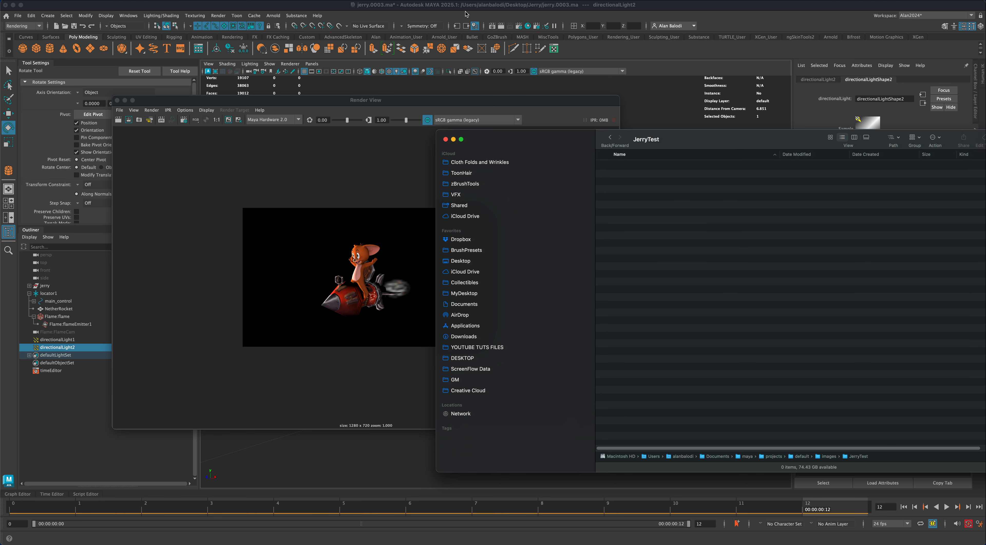
pyautogui.click(18, 15)
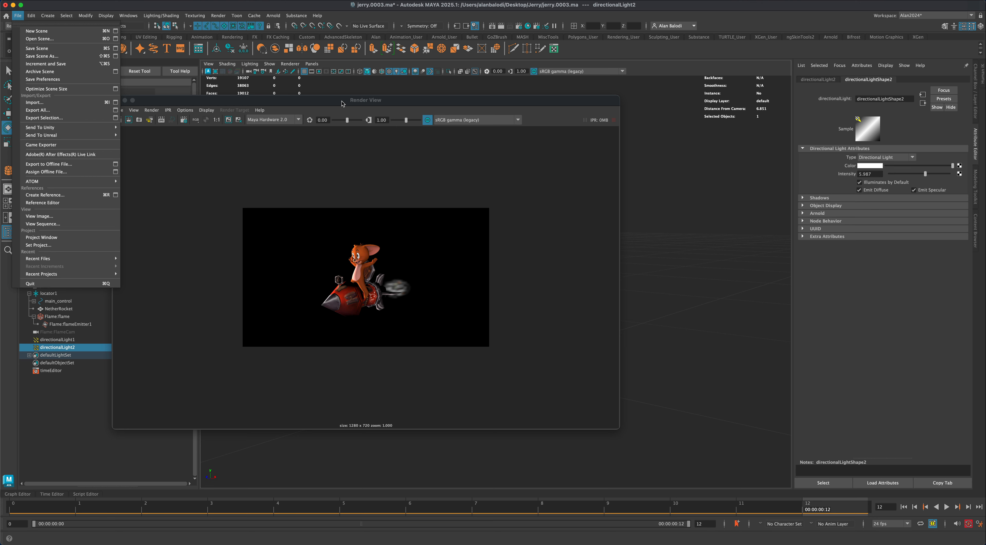
pyautogui.click(343, 132)
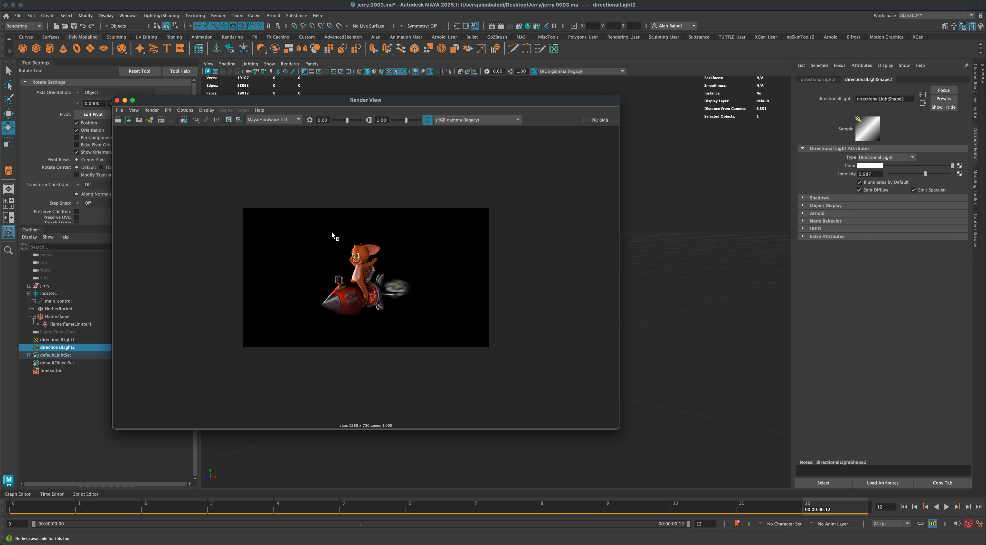
# - Locate the rendered frames in Finder by browsing from the projects folder through default, images and tmp to persp
pyautogui.press('super+Tab')
pyautogui.moveTo(675, 150); pyautogui.dragTo(655, 145)
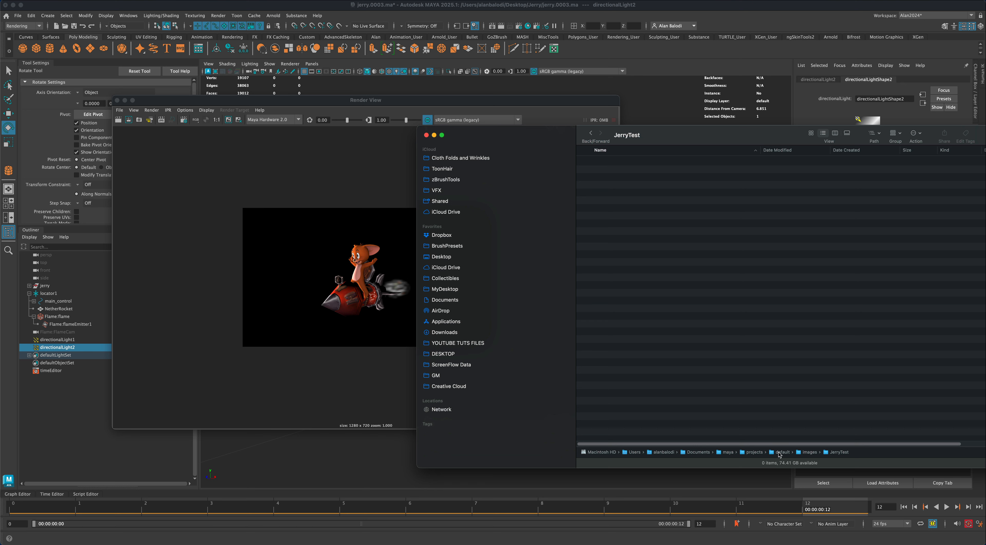
pyautogui.doubleClick(754, 452)
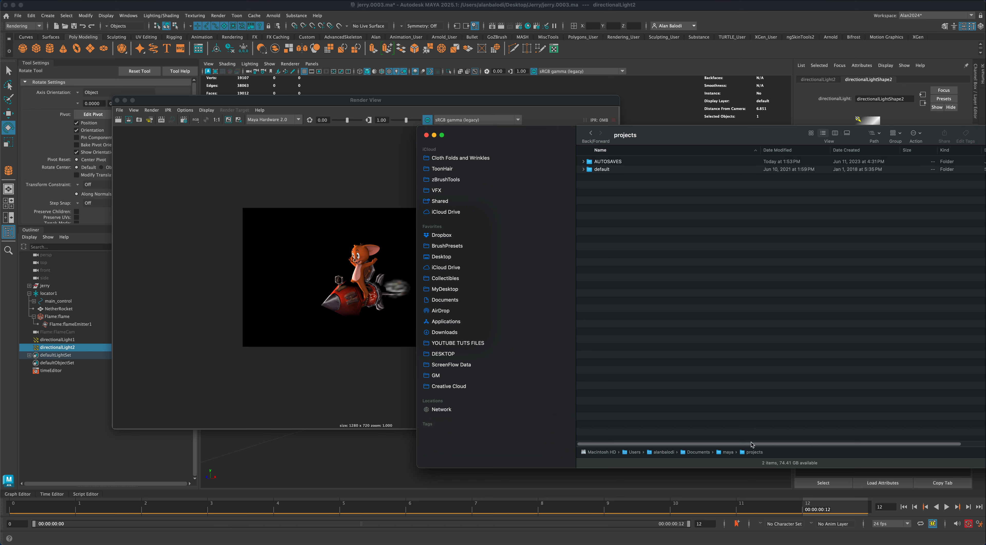
pyautogui.click(607, 171)
pyautogui.doubleClick(607, 171)
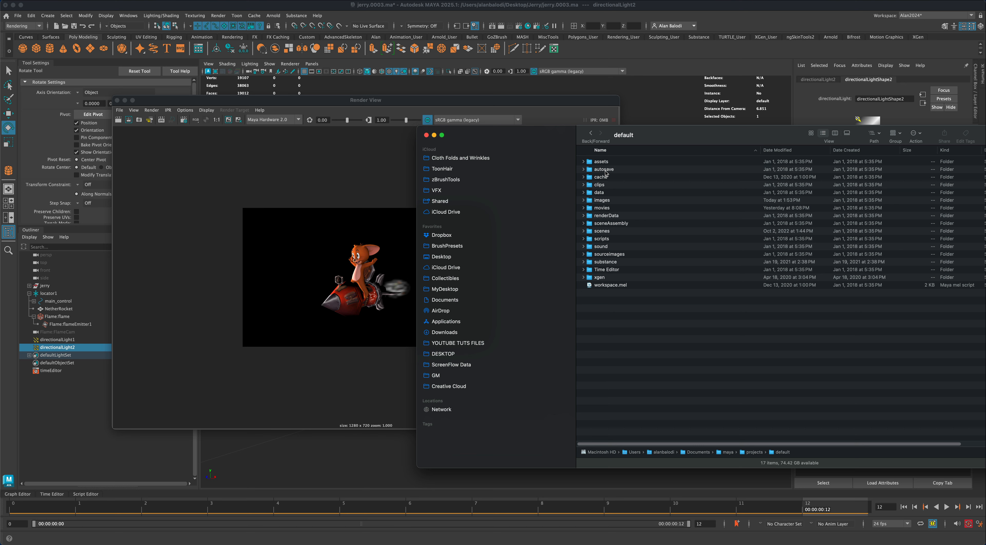
pyautogui.doubleClick(606, 200)
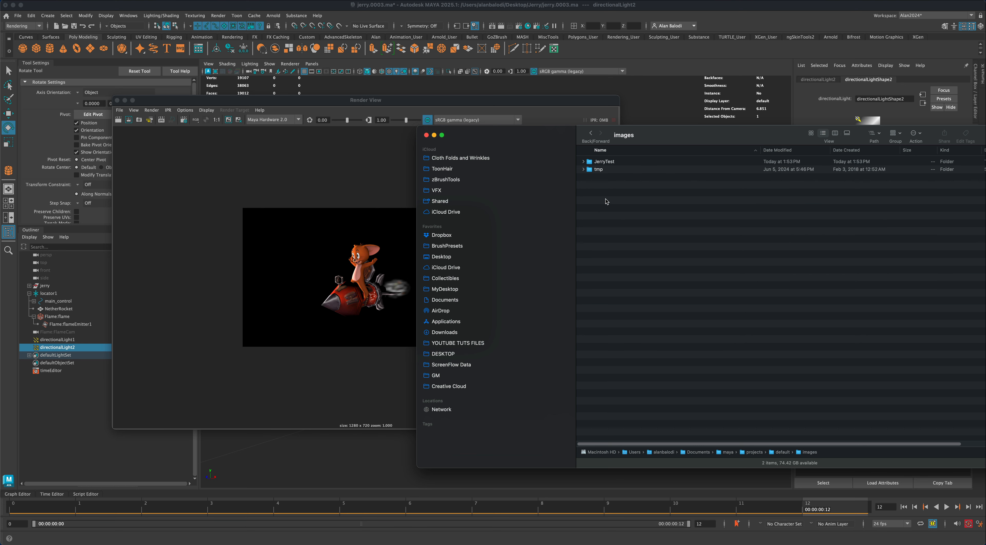
pyautogui.click(601, 171)
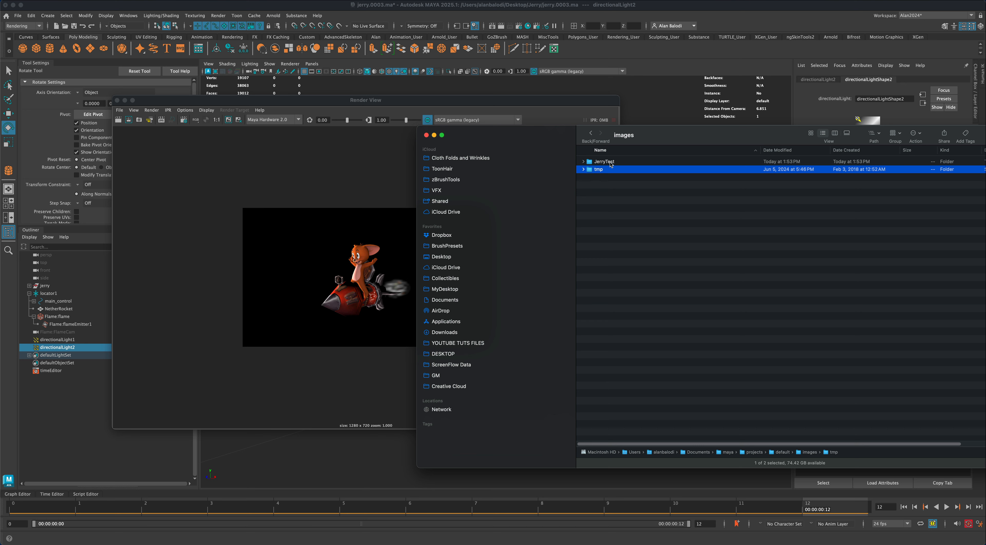
pyautogui.doubleClick(598, 170)
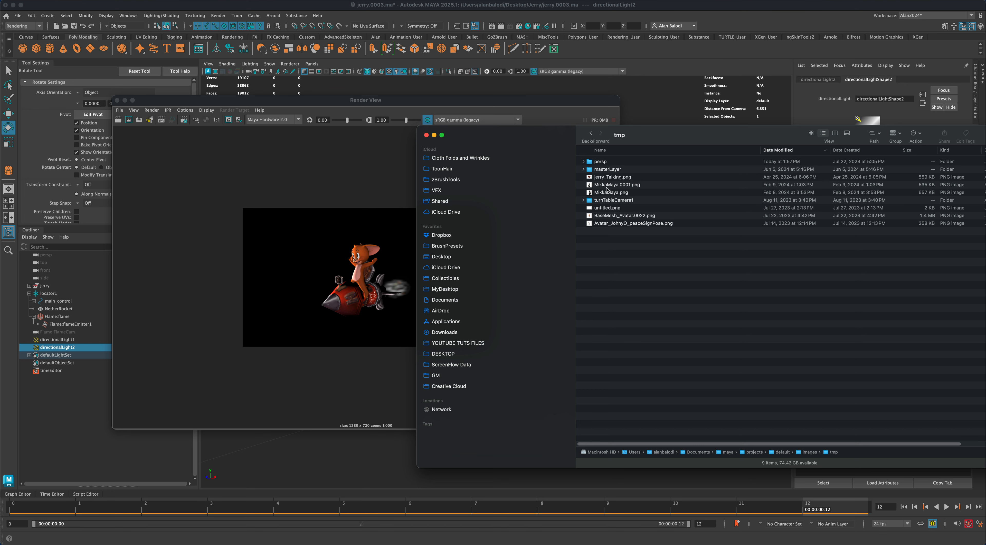
pyautogui.click(600, 163)
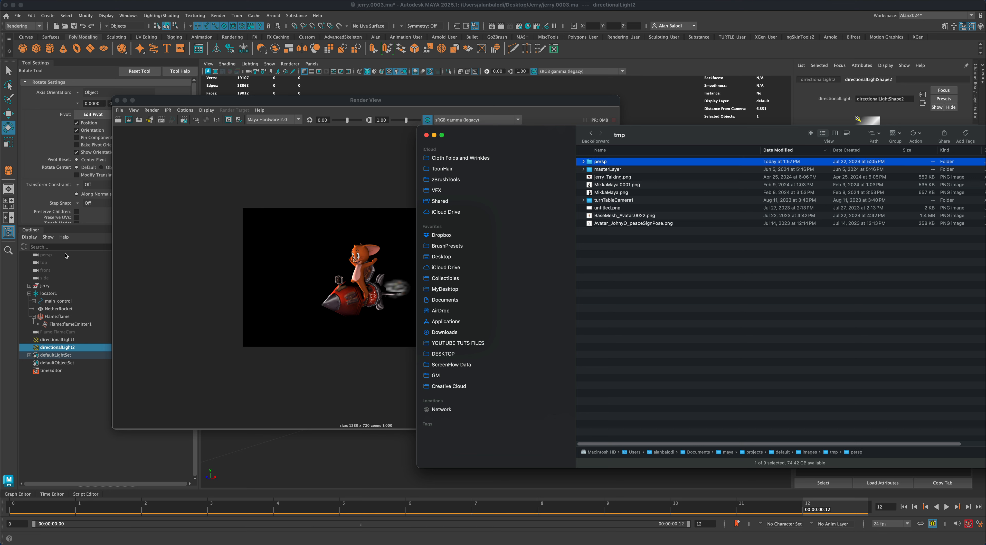
pyautogui.doubleClick(599, 163)
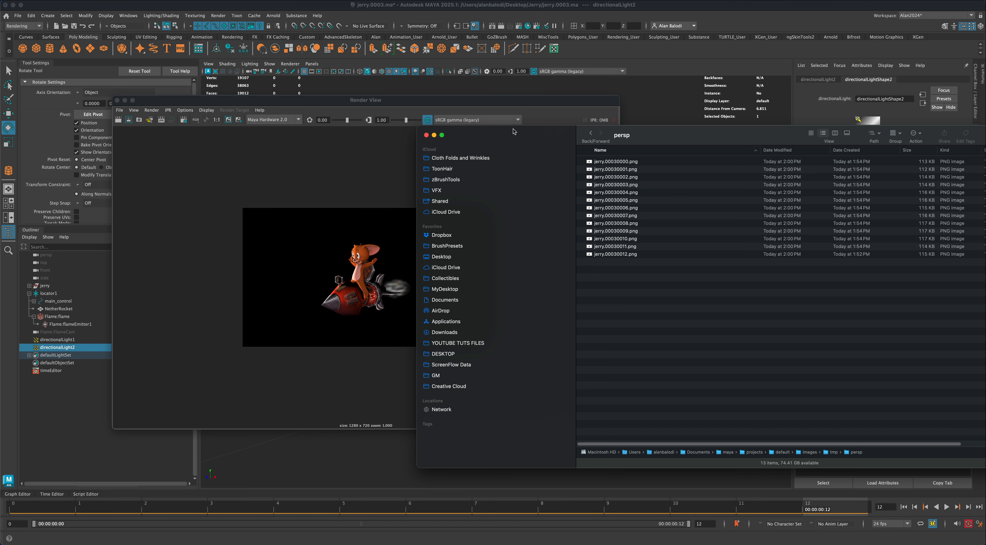
# - Preview the first rendered frame, jerry.00030000.png, to examine its background and flame transparency
pyautogui.moveTo(514, 131); pyautogui.dragTo(539, 146)
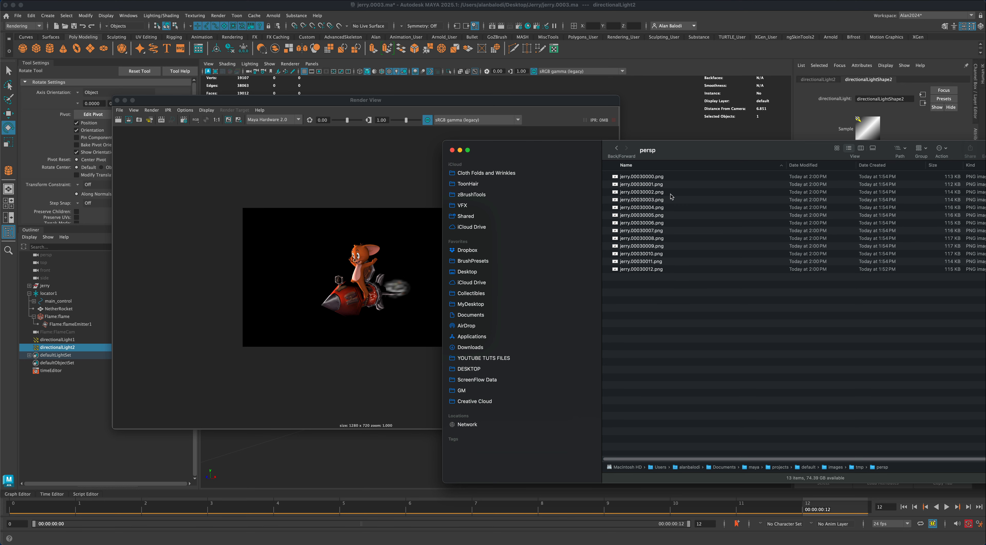
pyautogui.moveTo(688, 157); pyautogui.dragTo(681, 151)
pyautogui.click(661, 172)
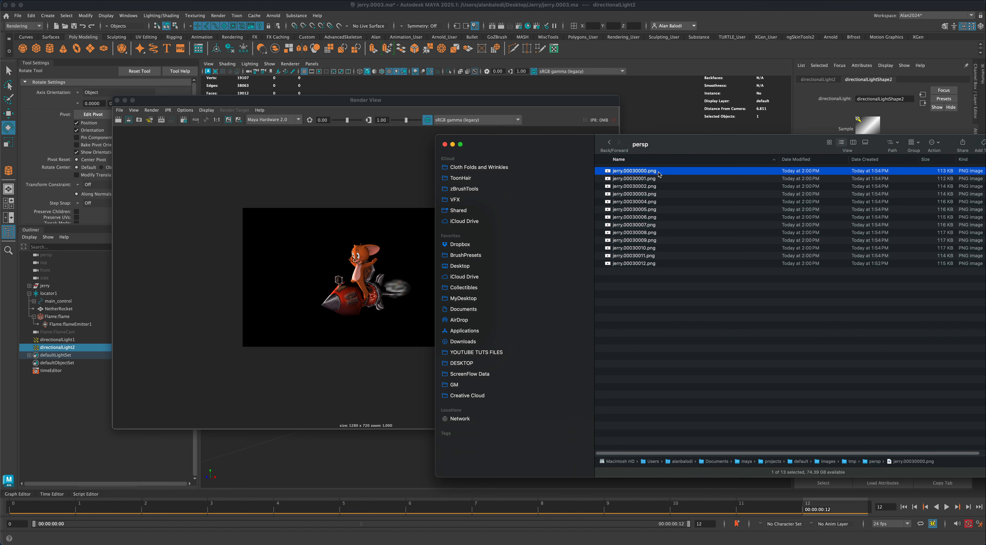
pyautogui.press('space')
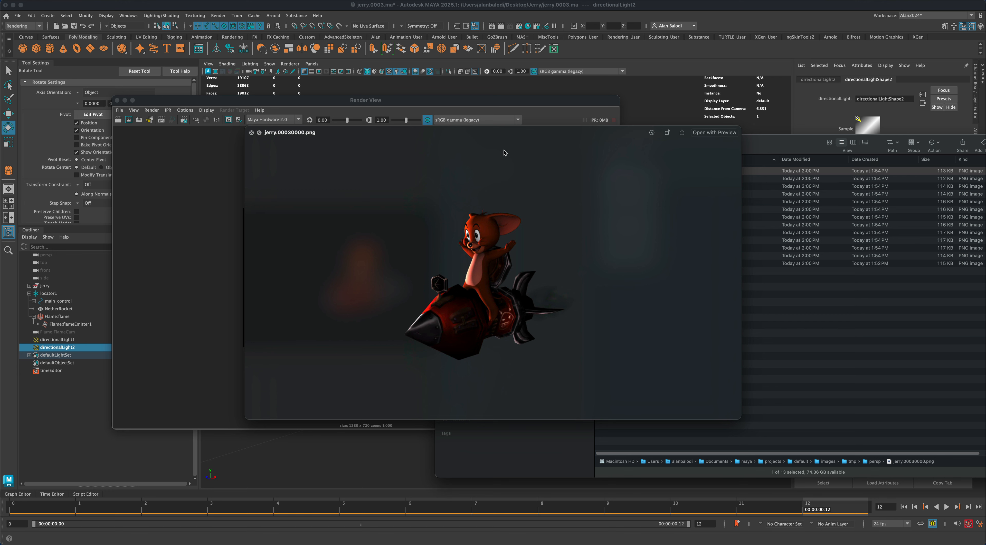
pyautogui.moveTo(344, 136); pyautogui.dragTo(336, 178)
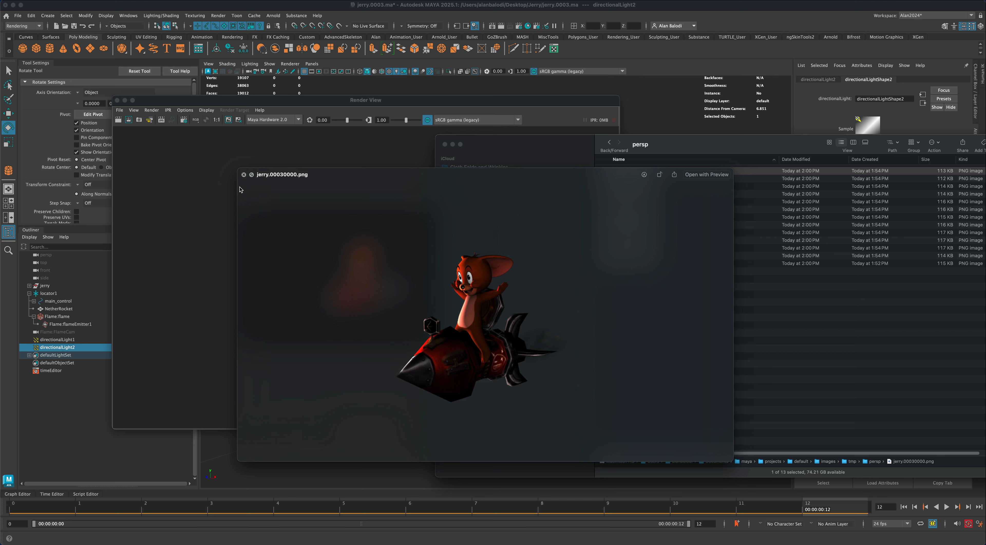
# - Close the preview of jerry.00030000.png and clear the file selection in the persp folder
pyautogui.click(244, 175)
pyautogui.click(643, 215)
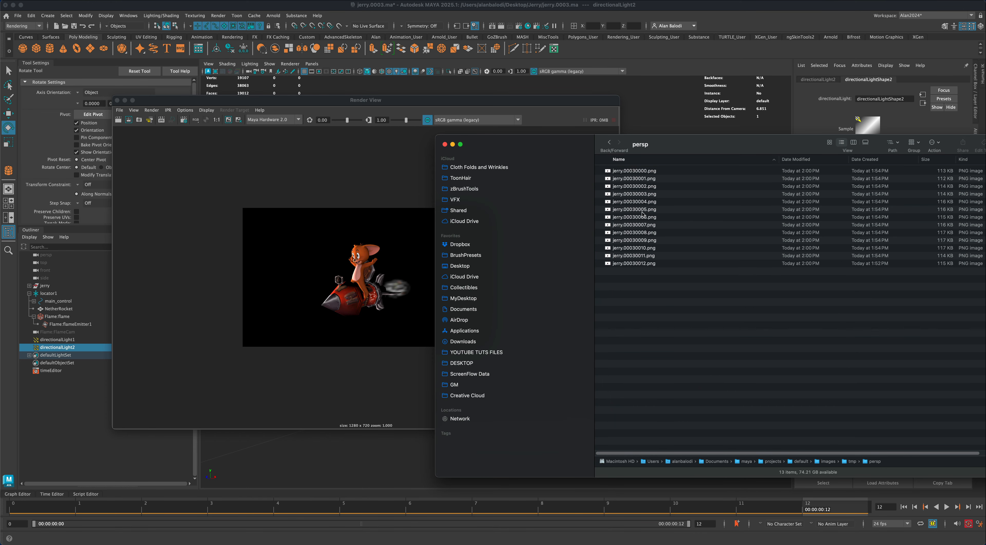
pyautogui.click(638, 171)
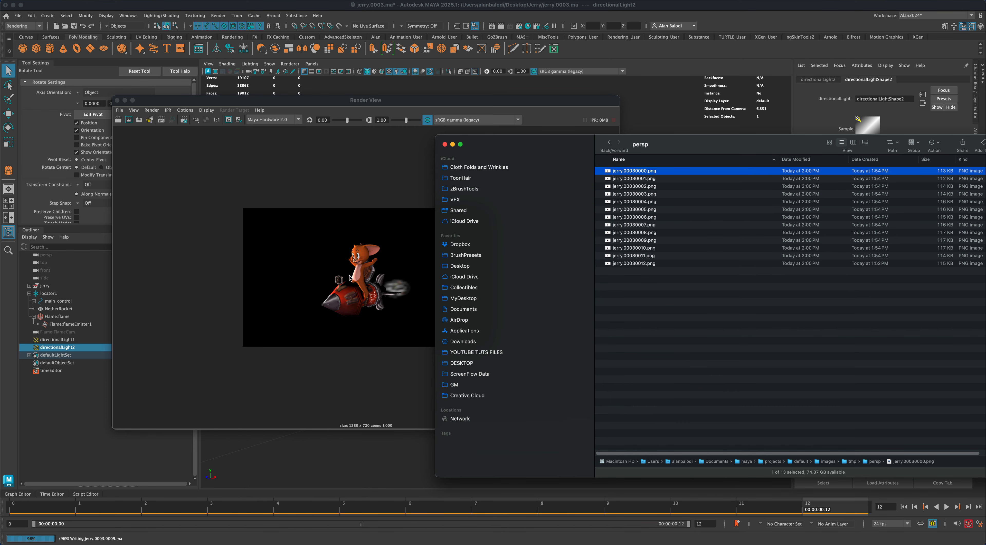
pyautogui.click(666, 322)
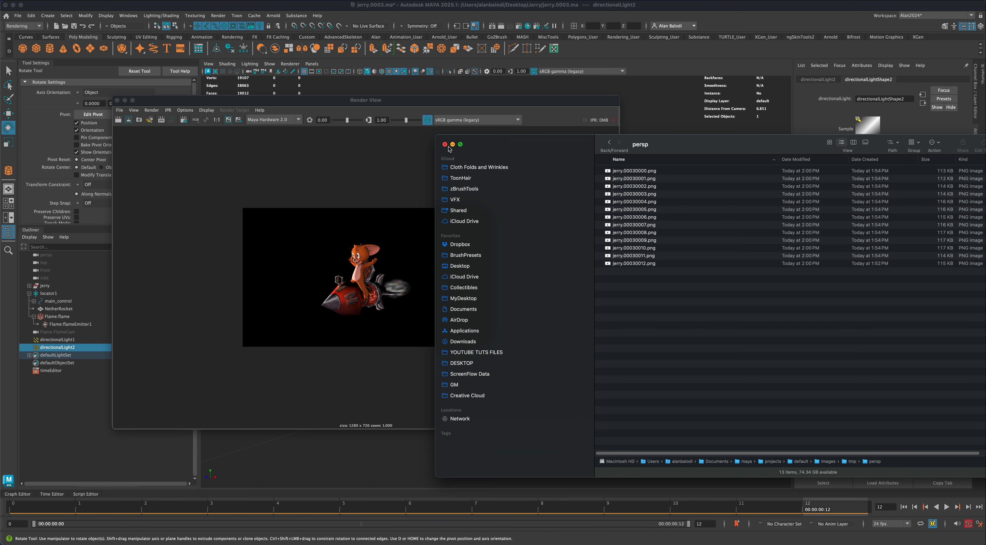
# - Enable applying the output transform to the renderer in Maya's color management preferences
pyautogui.click(980, 523)
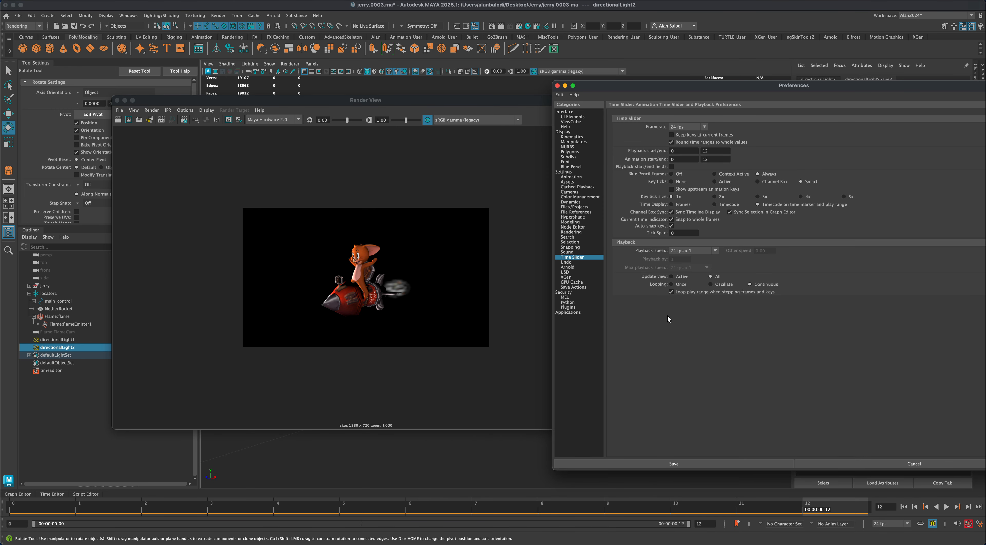
pyautogui.click(576, 197)
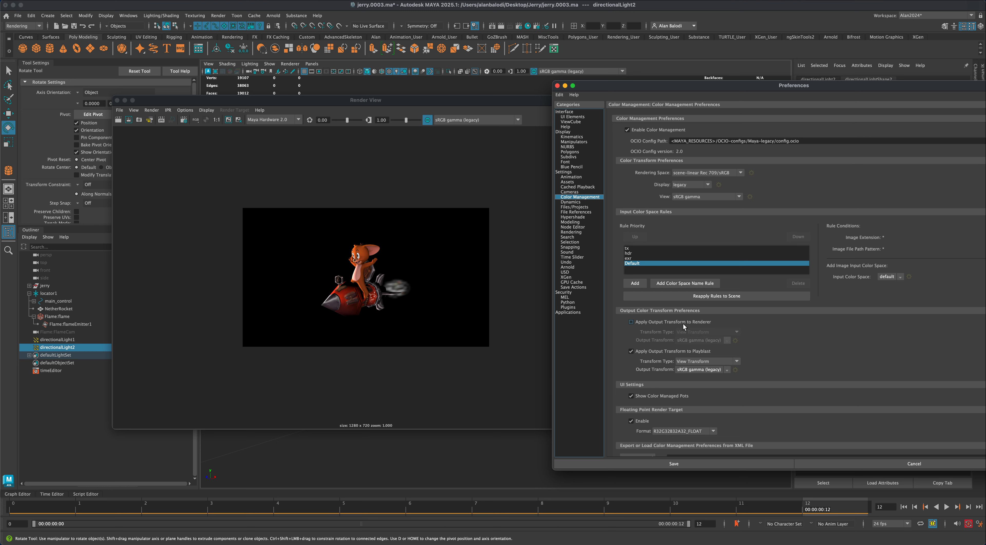
pyautogui.click(631, 322)
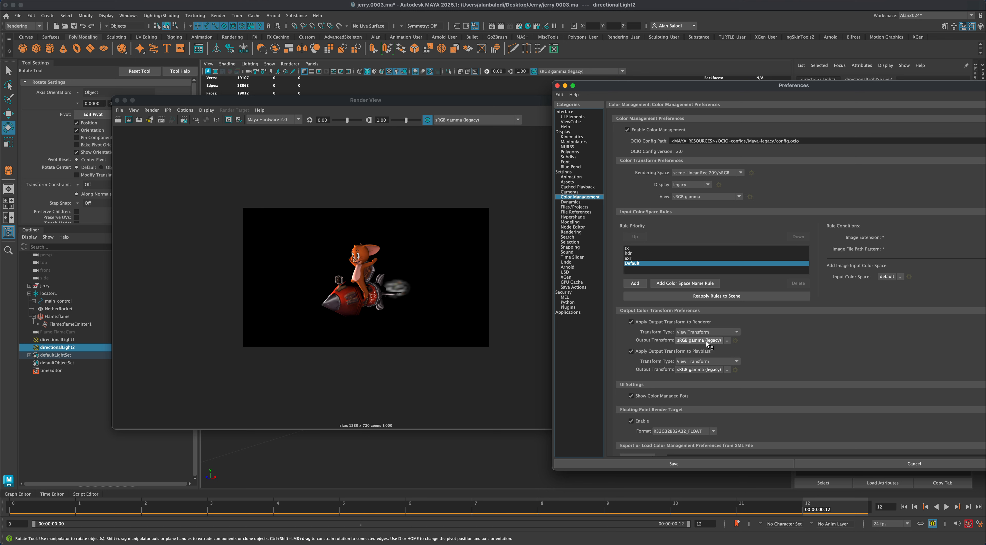
# - Render the 0–12 frame sequence again from the persp camera, and close the Render Sequence options
pyautogui.click(458, 173)
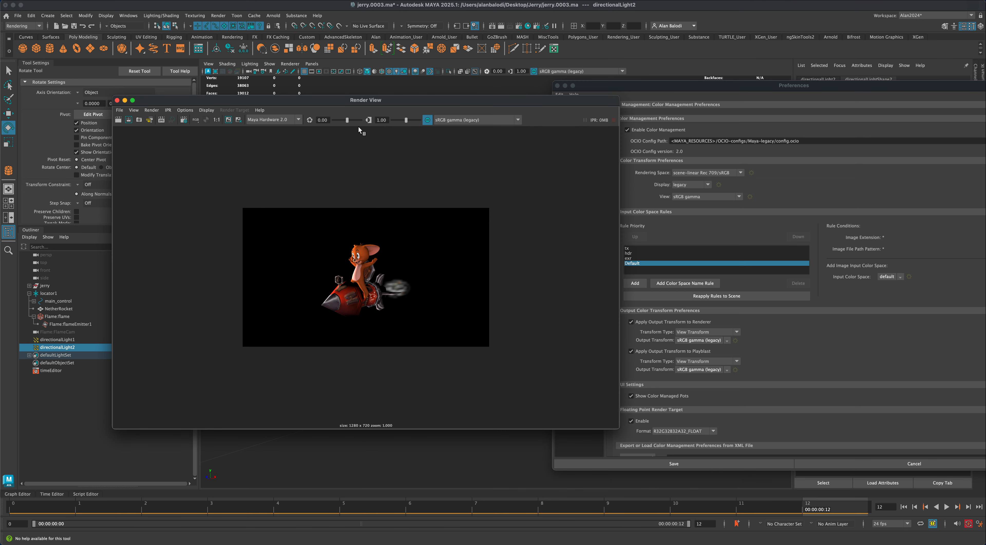
pyautogui.click(212, 17)
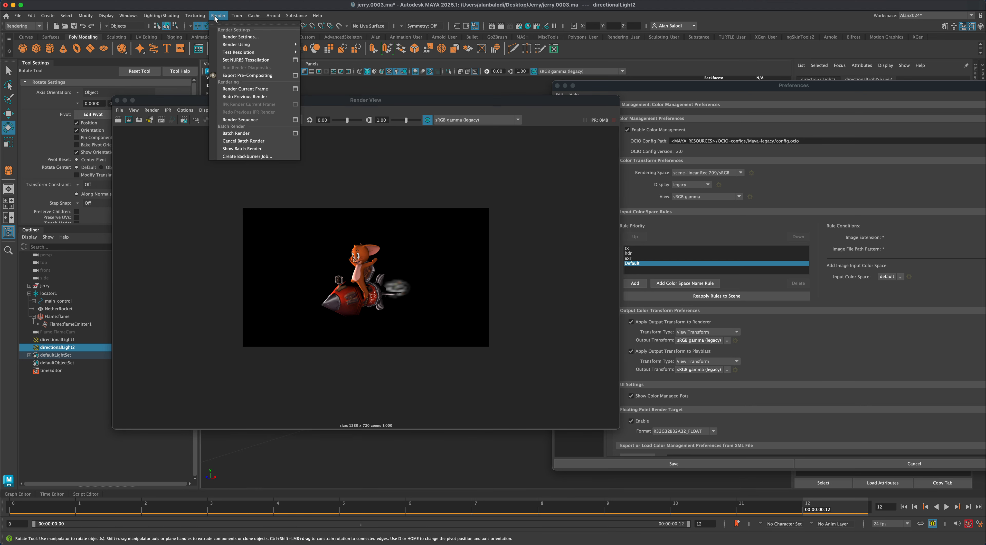
pyautogui.click(295, 121)
pyautogui.click(214, 259)
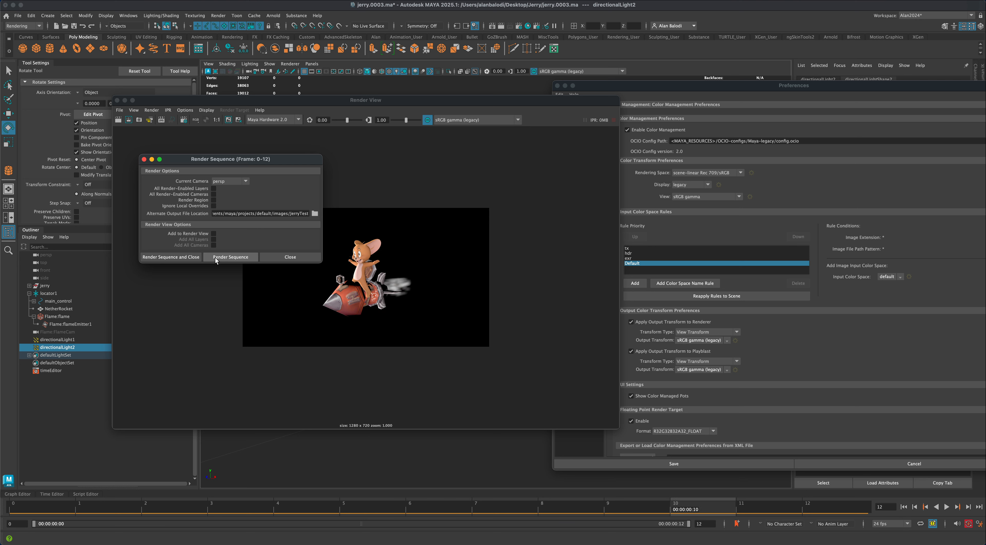
pyautogui.click(320, 257)
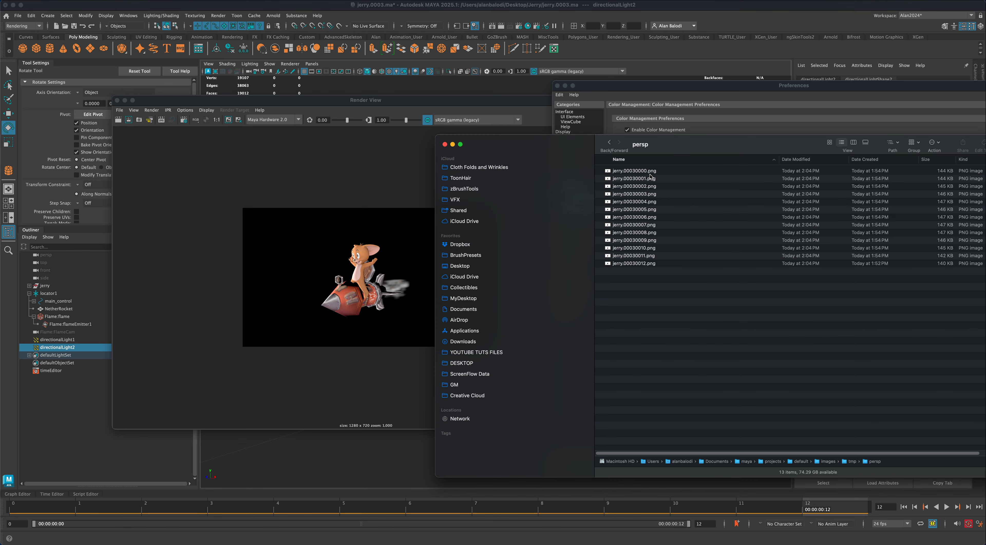
# - Preview the re-rendered jerry.00030000.png in Finder, check its colors and transparent background at a smaller size, and close the preview
pyautogui.click(651, 172)
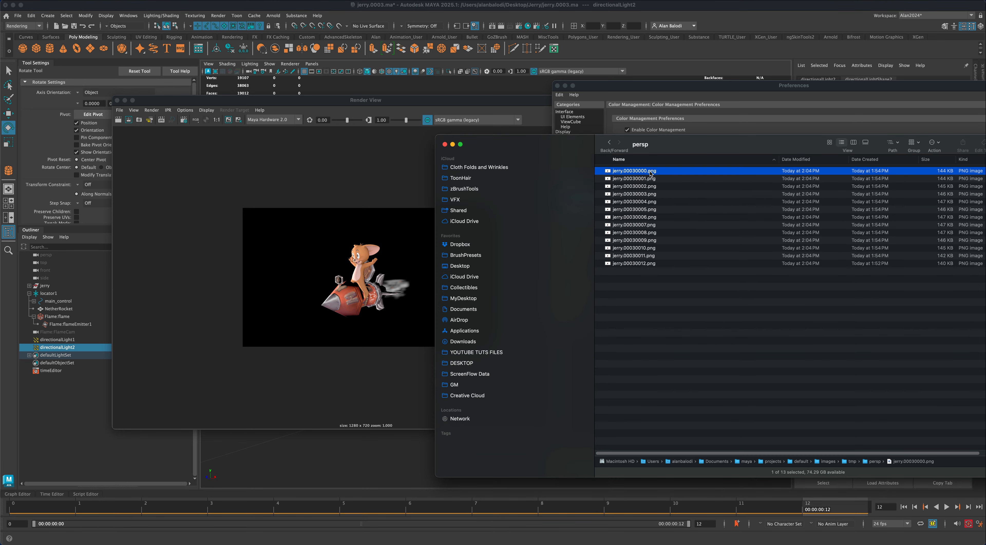
pyautogui.press('space')
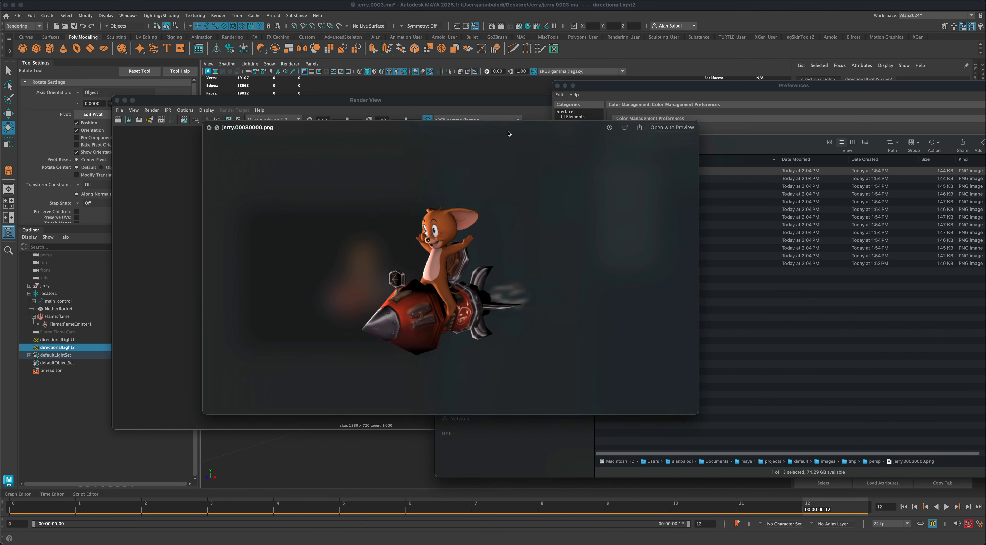
pyautogui.moveTo(405, 170); pyautogui.dragTo(344, 155)
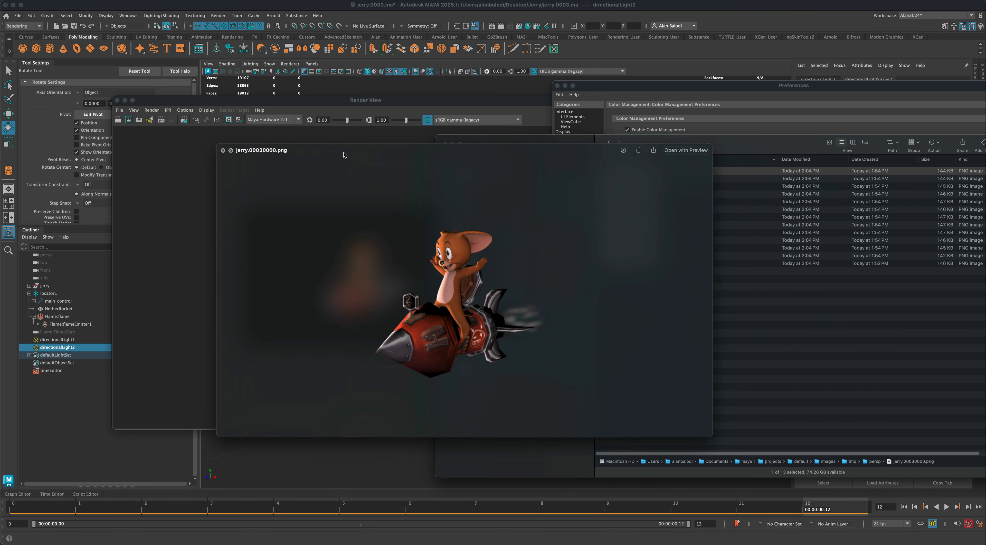
pyautogui.moveTo(709, 437); pyautogui.dragTo(479, 321)
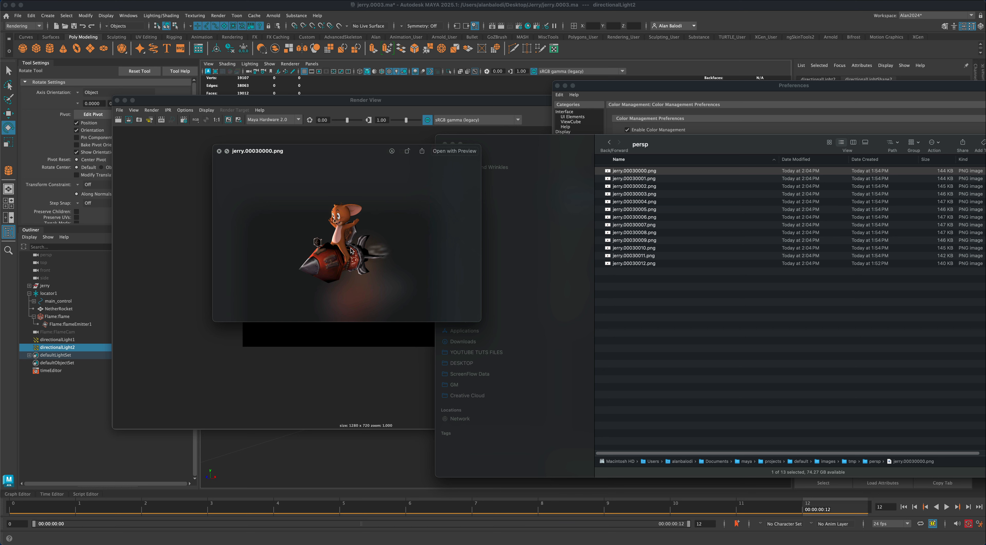
pyautogui.click(219, 152)
pyautogui.click(640, 172)
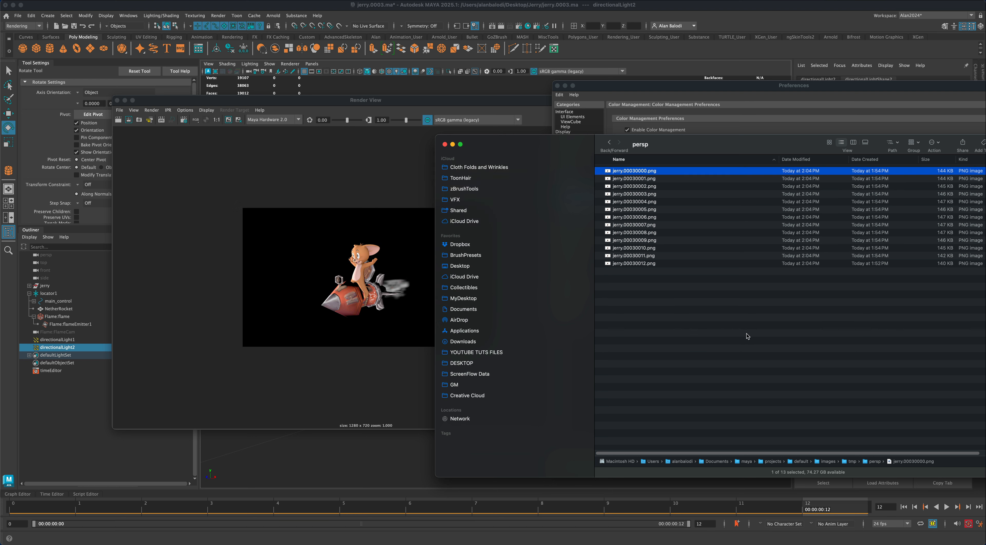
# - Switch to QuickTime Player and open the default/images/tmp/persp folder as an image sequence at actual size, 24 frames per second, H.264
pyautogui.click(75, 6)
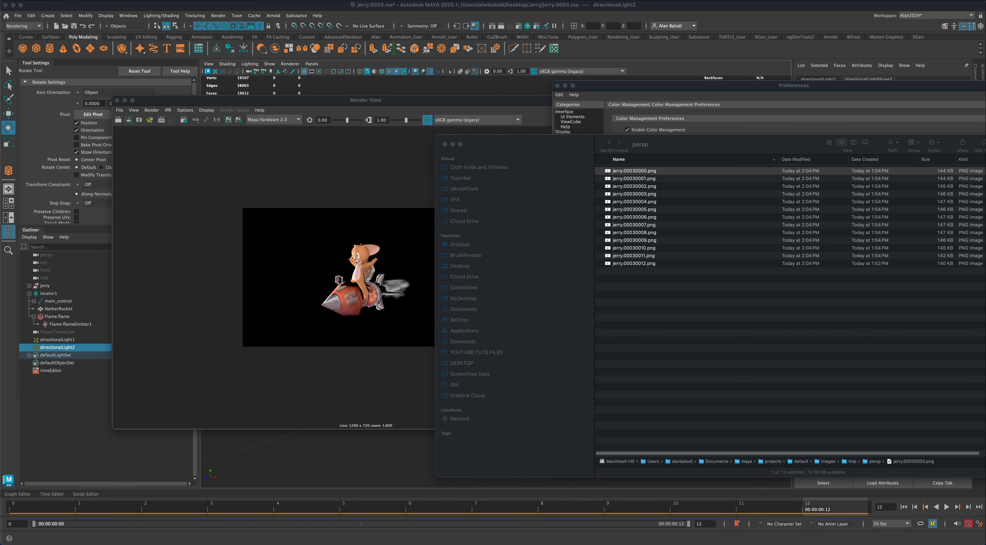
pyautogui.click(75, 0)
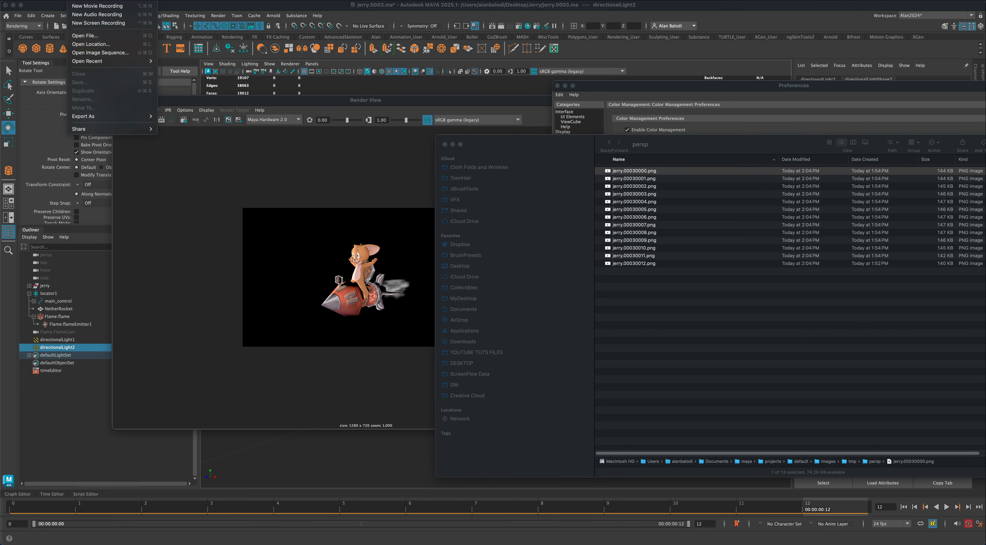
pyautogui.click(98, 54)
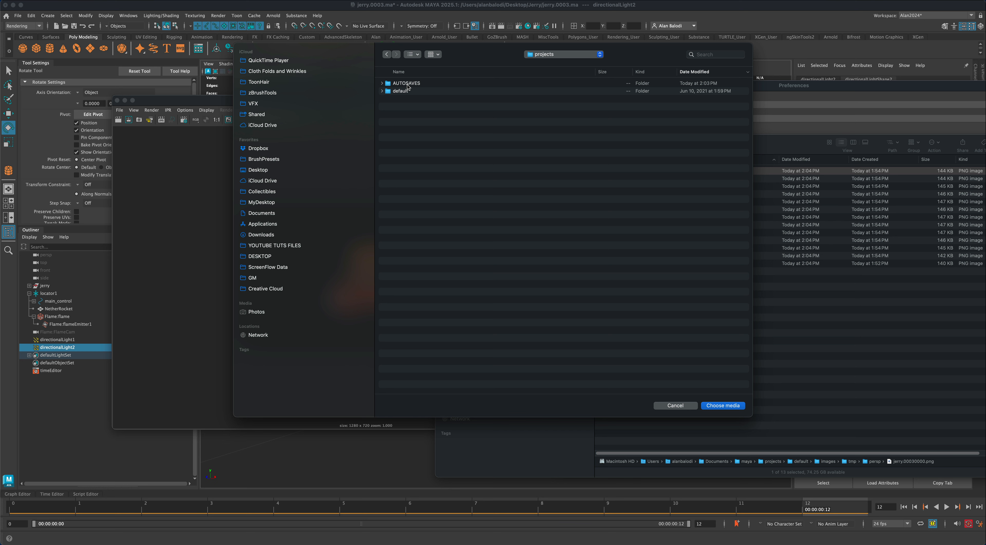
pyautogui.doubleClick(400, 91)
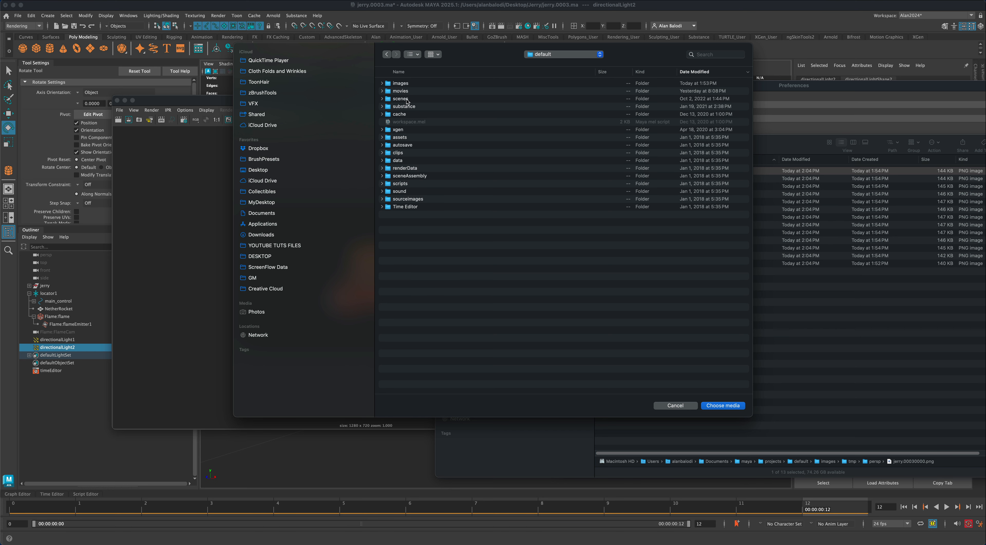
pyautogui.doubleClick(404, 85)
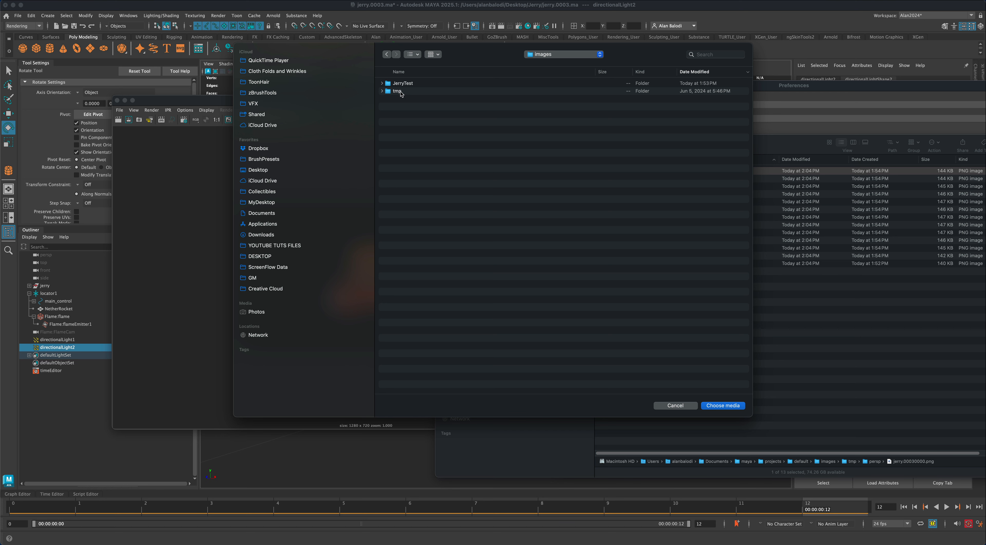
pyautogui.doubleClick(397, 92)
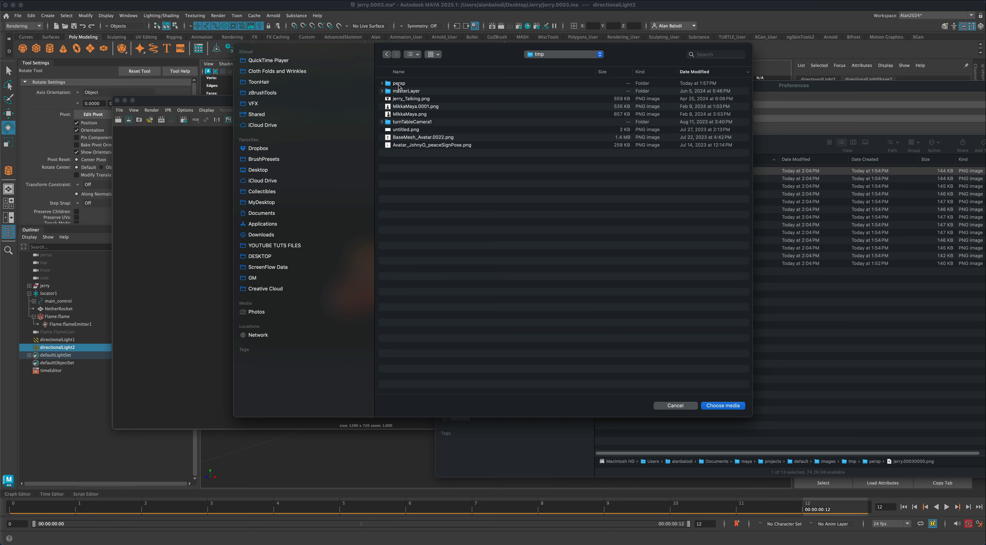
pyautogui.click(399, 84)
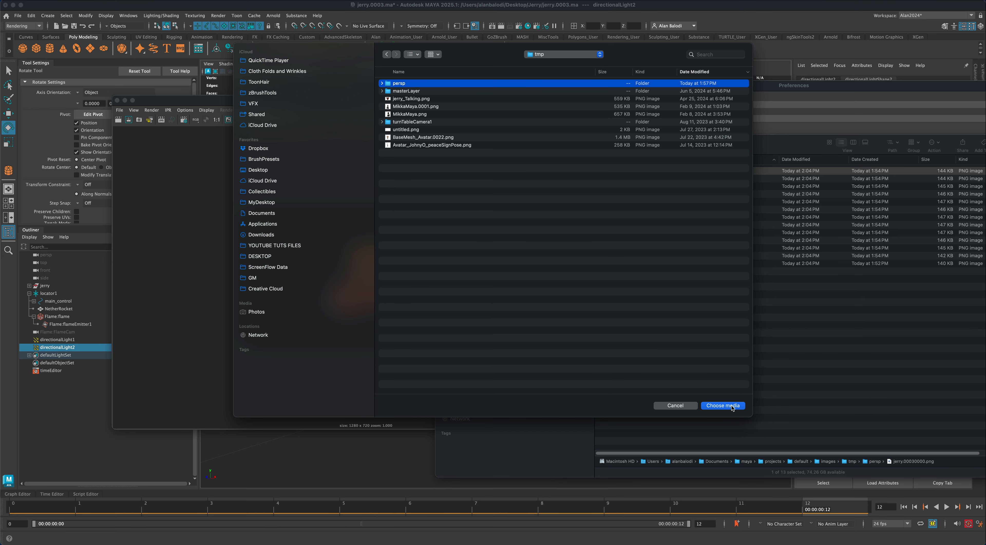
pyautogui.click(724, 406)
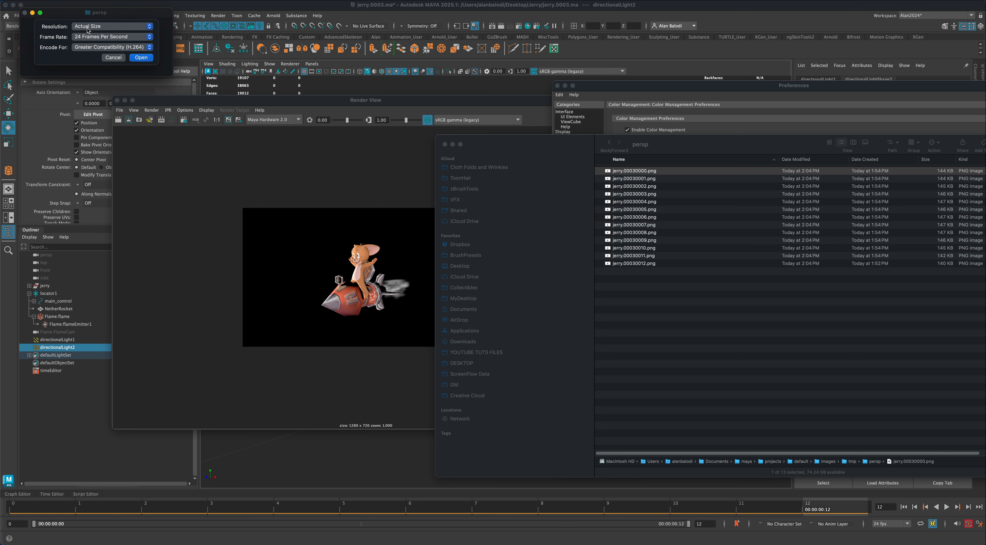
pyautogui.click(140, 57)
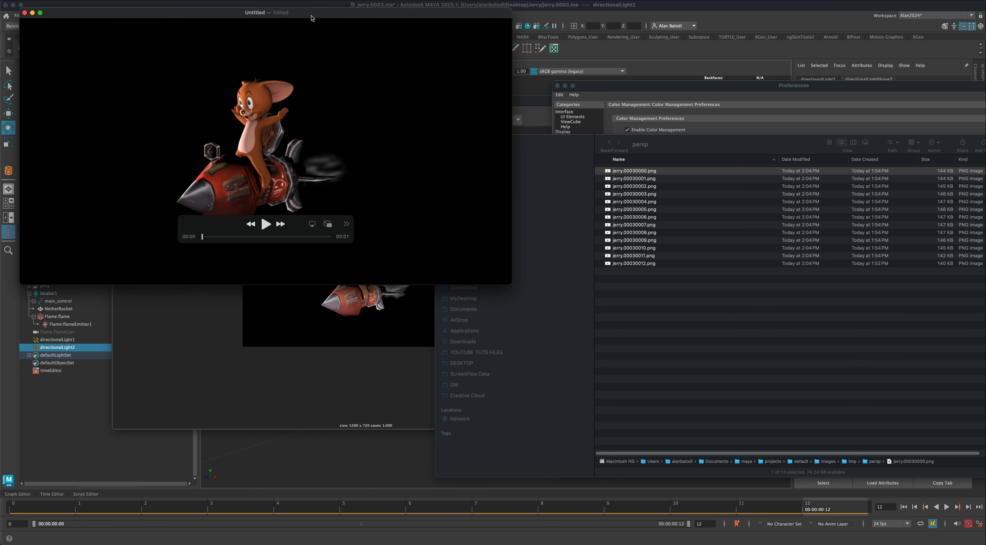
# - Play the assembled clip to review the rocket animation, and close it without saving the movie
pyautogui.moveTo(312, 16); pyautogui.dragTo(354, 112)
pyautogui.click(308, 322)
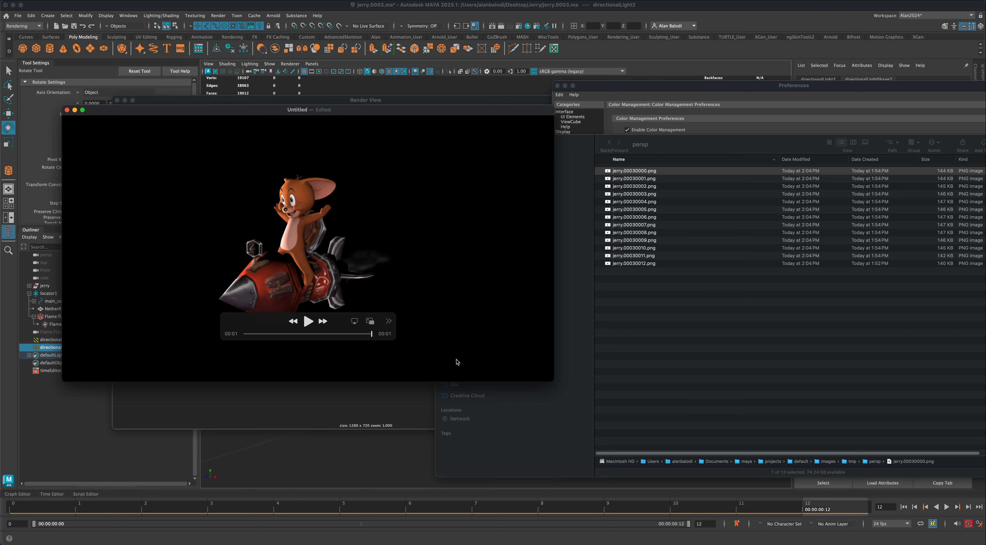
pyautogui.moveTo(183, 111); pyautogui.dragTo(198, 135)
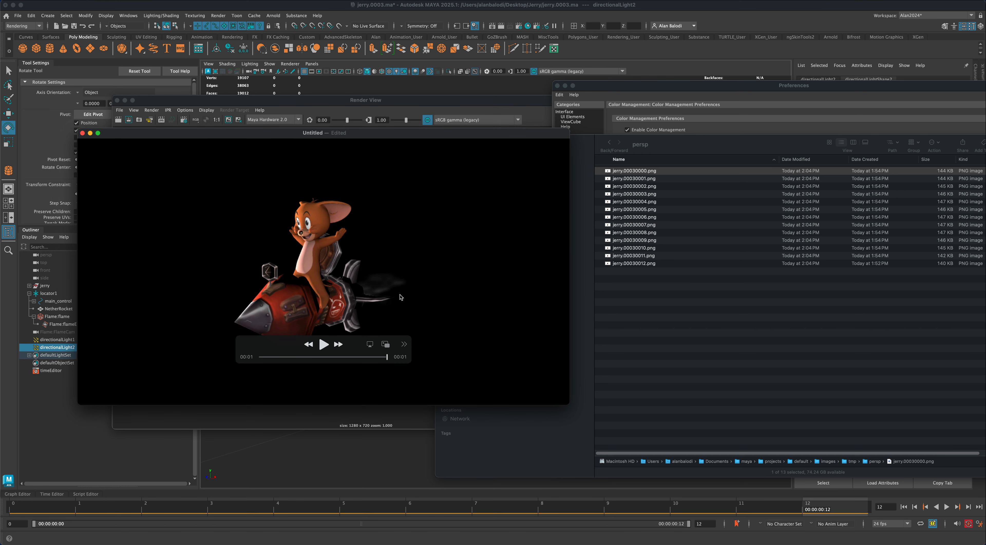
pyautogui.click(324, 344)
pyautogui.moveTo(466, 138); pyautogui.dragTo(489, 153)
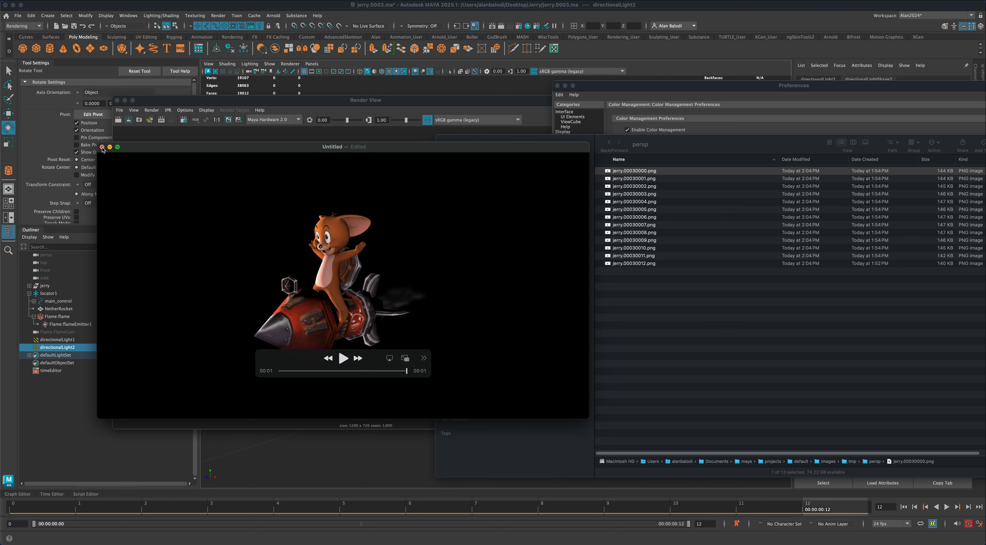
pyautogui.press('super+w')
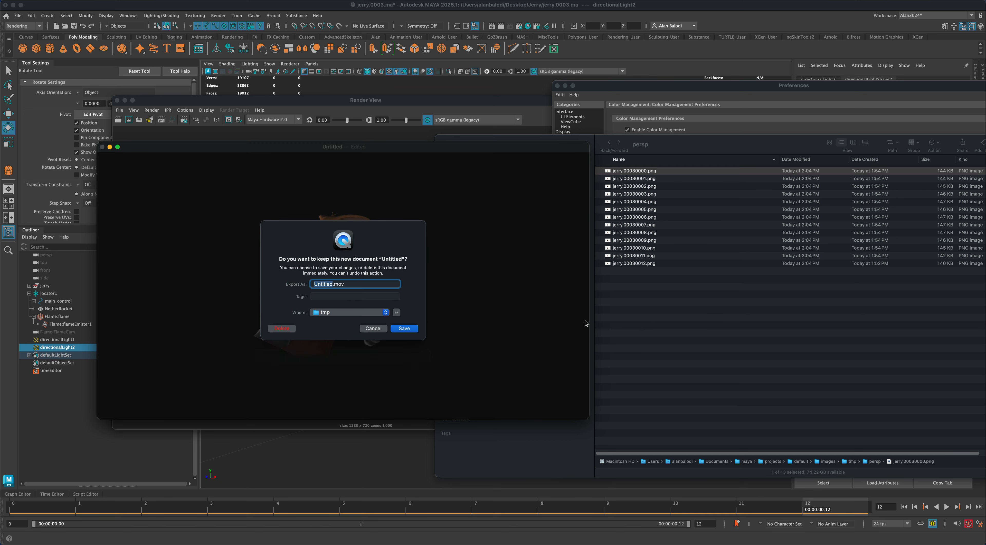
pyautogui.click(284, 330)
# - Close Maya's Render View and reposition the Finder window showing the persp frames
pyautogui.moveTo(506, 140); pyautogui.dragTo(515, 142)
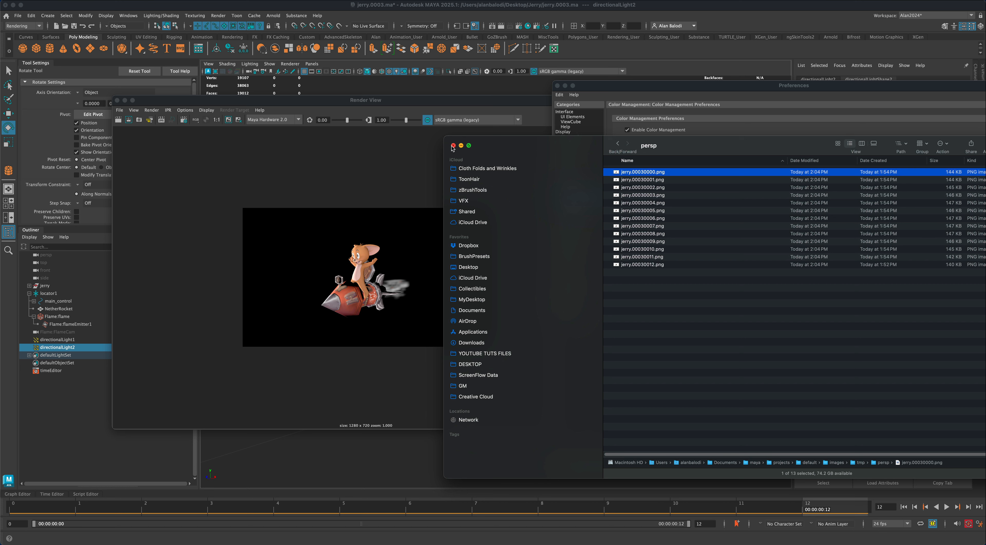
pyautogui.click(117, 100)
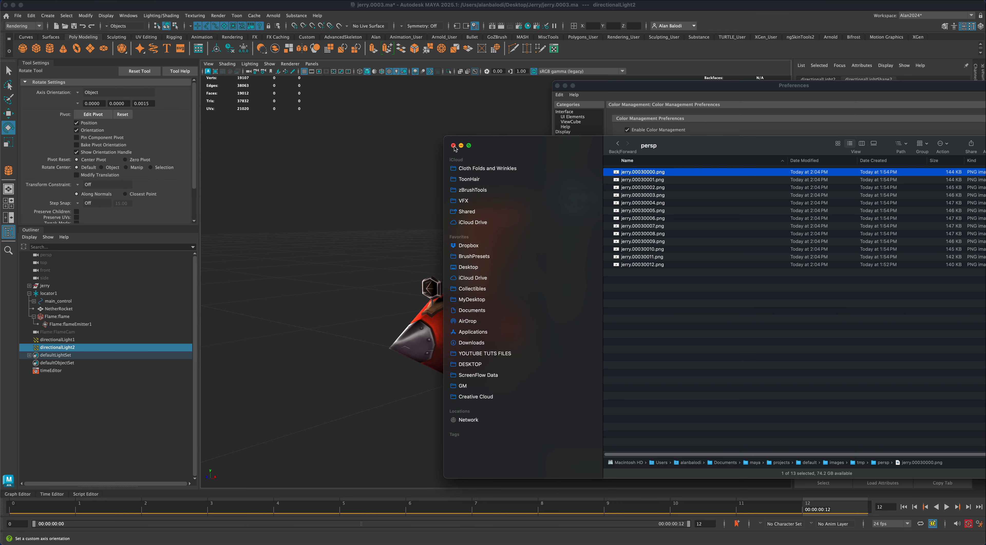
pyautogui.moveTo(701, 144); pyautogui.dragTo(605, 139)
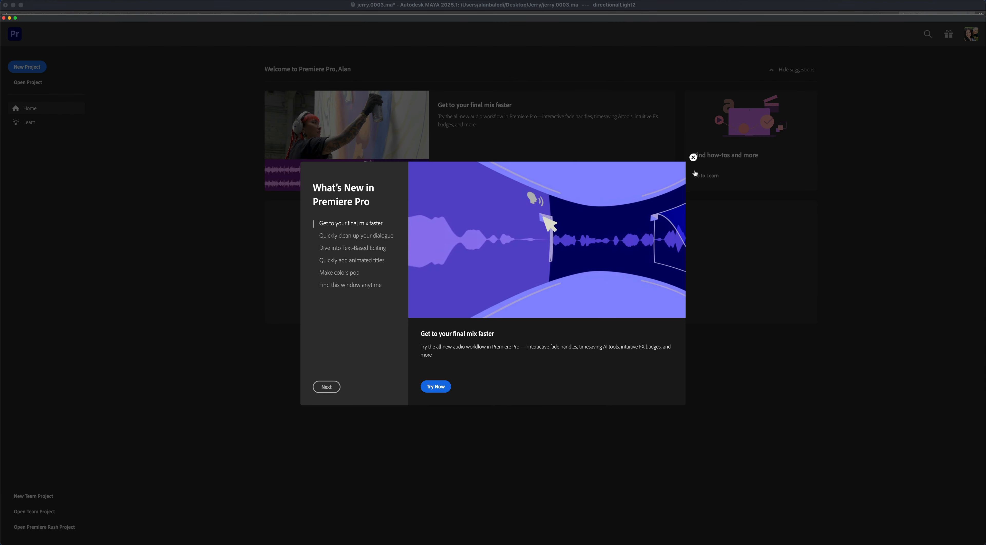
# - Switch to Premiere Pro, dismiss the What's New window, and create an empty project named Untitled
pyautogui.click(693, 157)
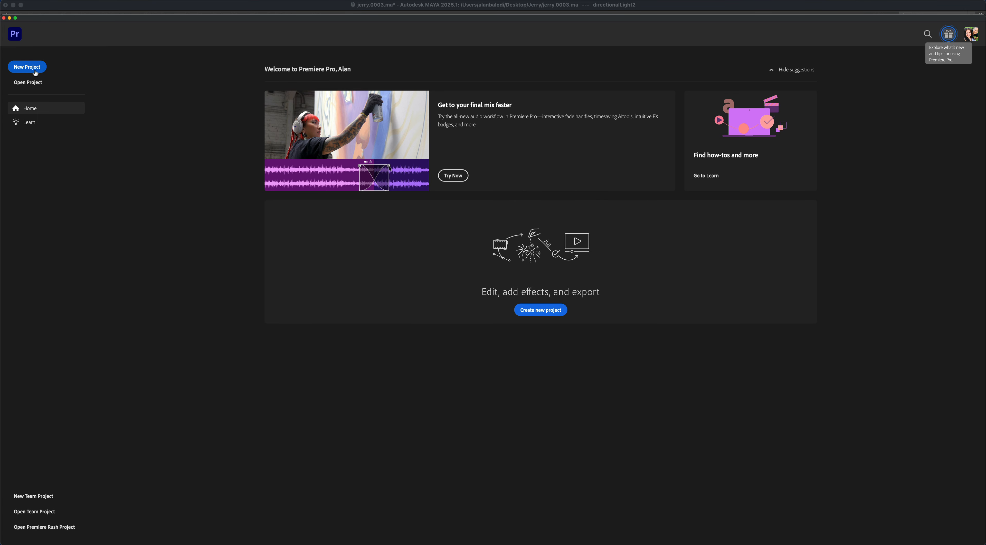
pyautogui.click(26, 67)
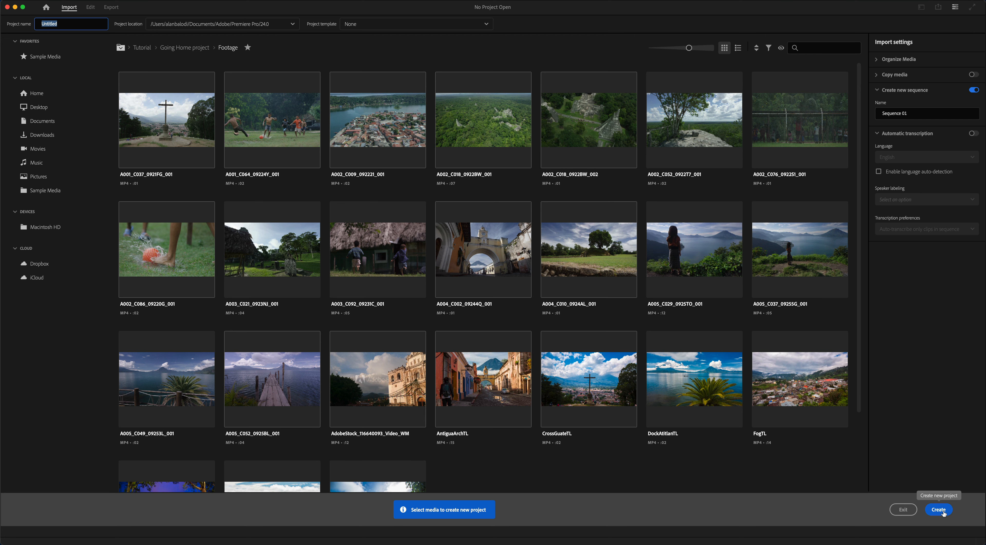
pyautogui.moveTo(912, 112); pyautogui.dragTo(859, 111)
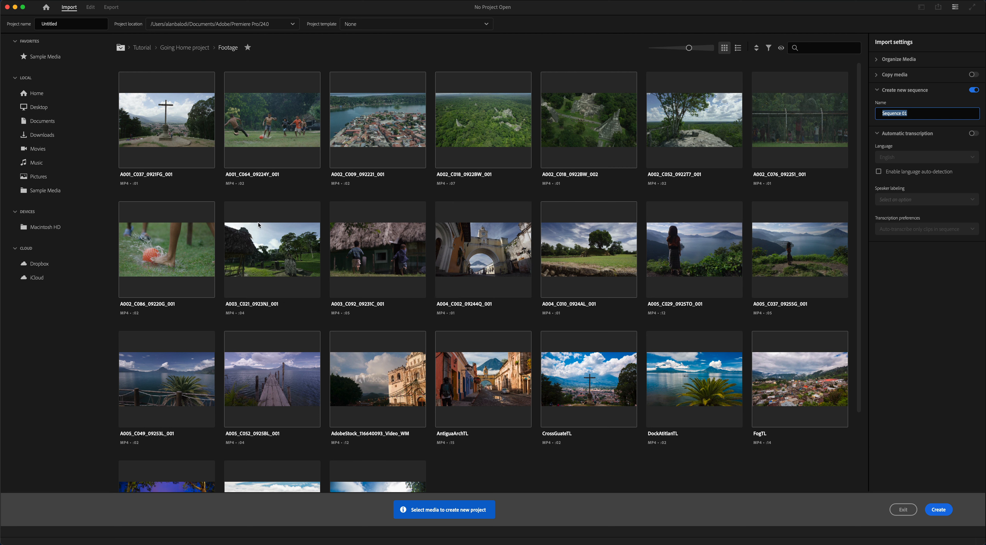
pyautogui.click(939, 510)
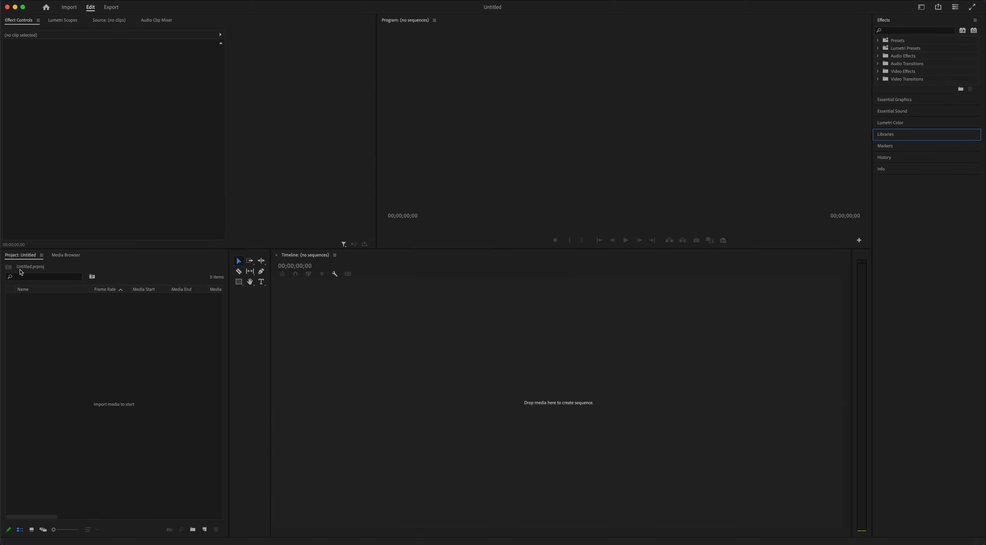
# - Start importing media into the project and browse from the projects folder to default/images/tmp/persp
pyautogui.click(114, 340)
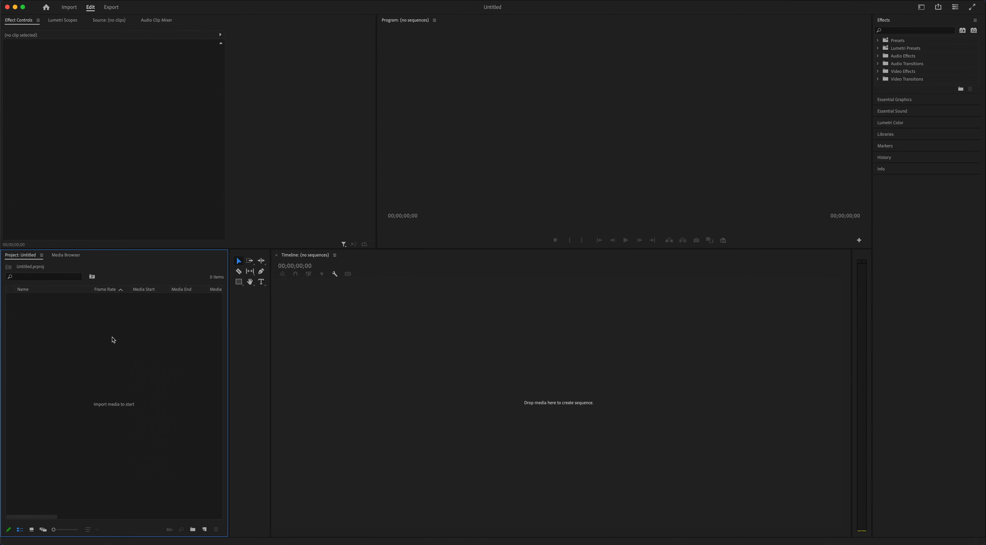
pyautogui.rightClick(113, 340)
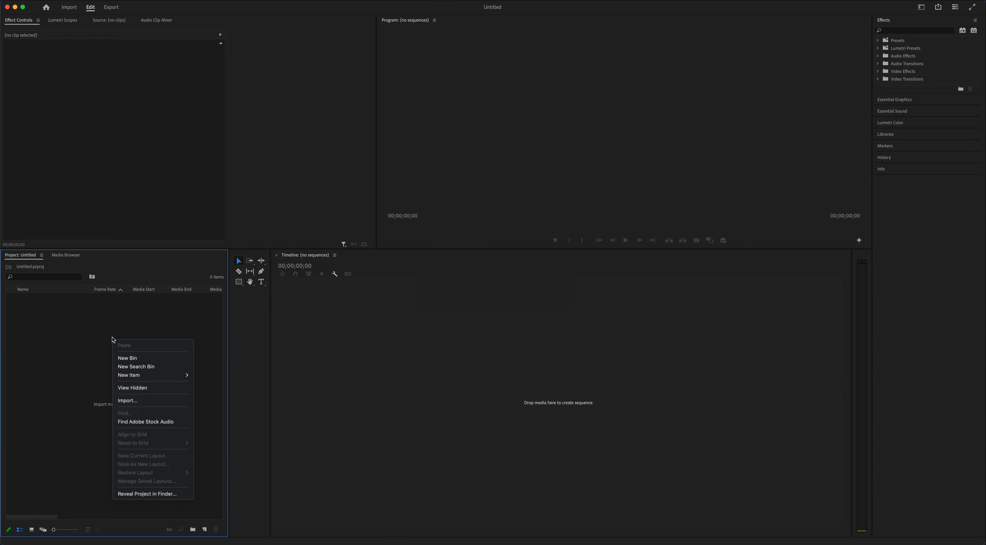
pyautogui.click(152, 400)
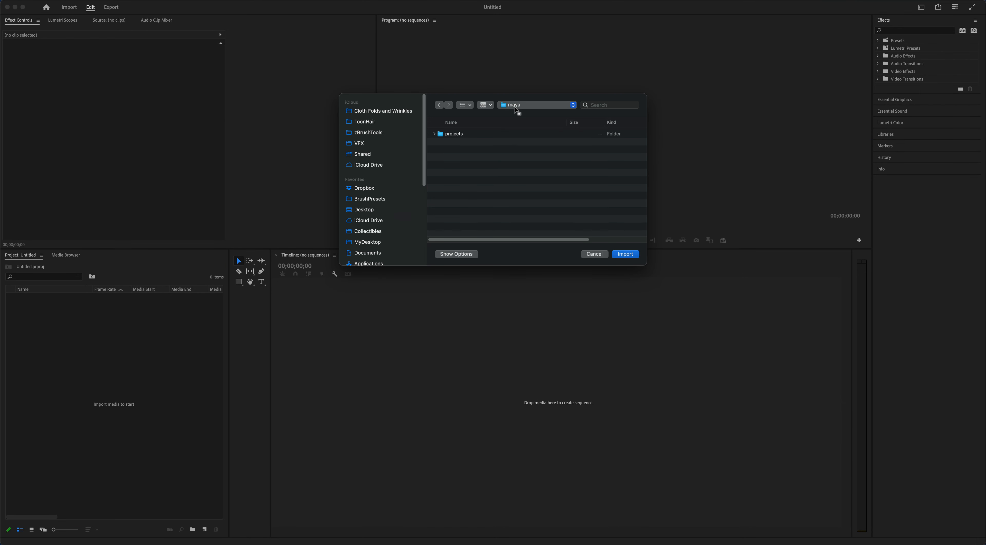
pyautogui.doubleClick(458, 134)
pyautogui.doubleClick(456, 141)
pyautogui.doubleClick(458, 134)
pyautogui.doubleClick(450, 142)
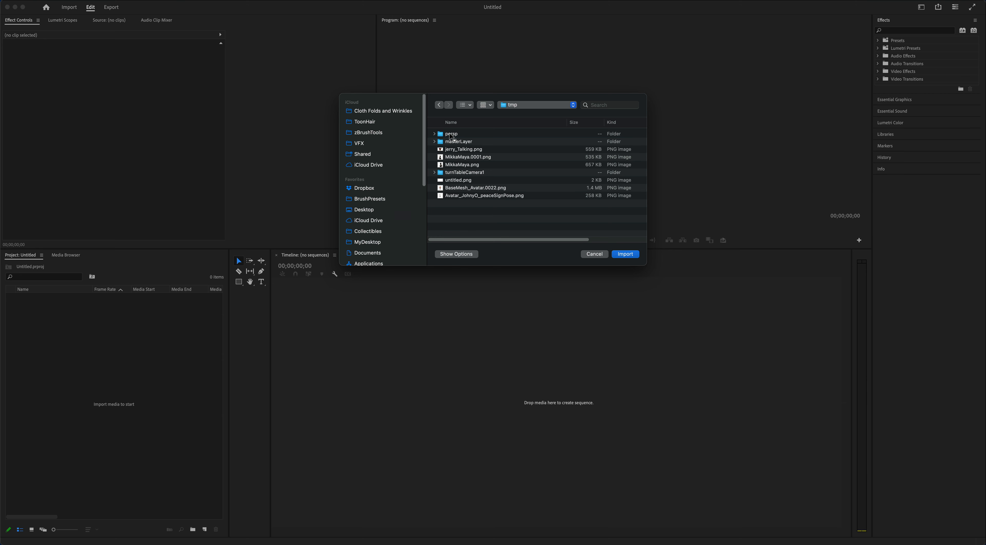
pyautogui.doubleClick(452, 134)
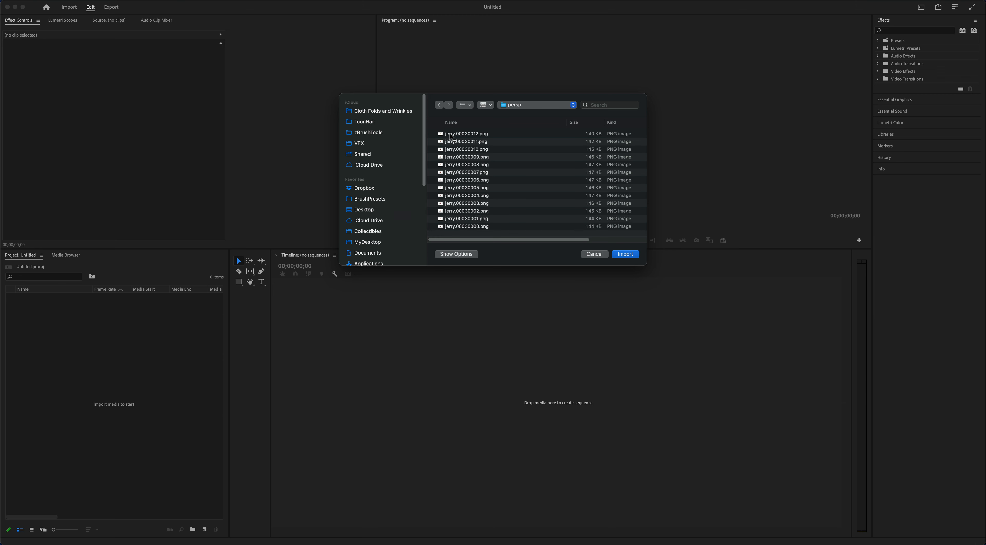
# - Import jerry.00030000.png with the Image Sequence option and create a new timeline sequence from the imported clip
pyautogui.click(468, 227)
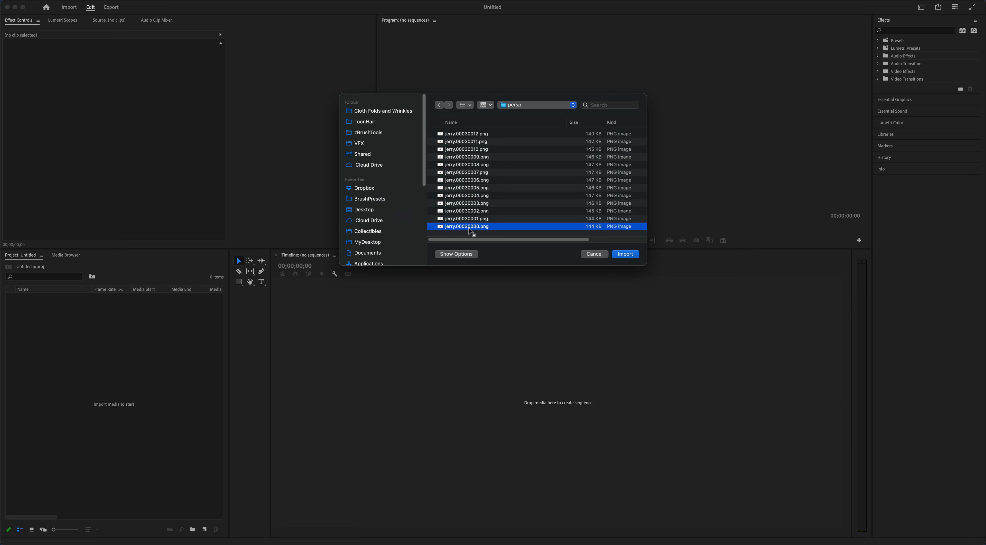
pyautogui.click(457, 254)
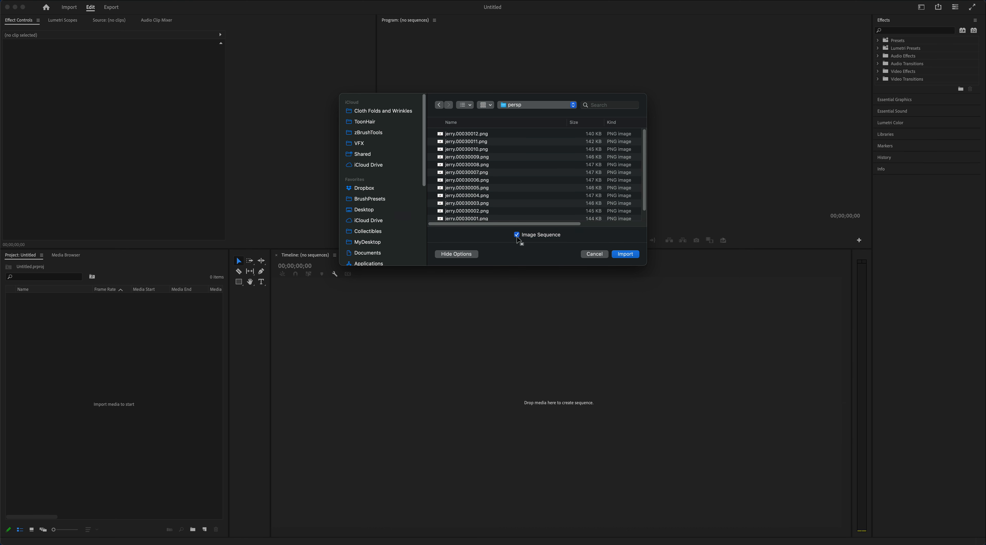
pyautogui.click(626, 255)
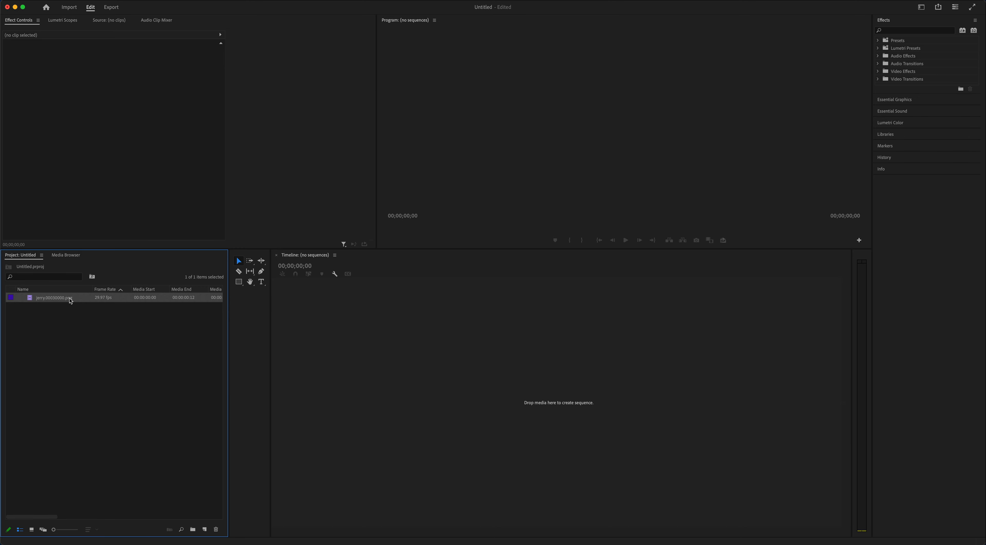
pyautogui.moveTo(31, 300); pyautogui.dragTo(358, 379)
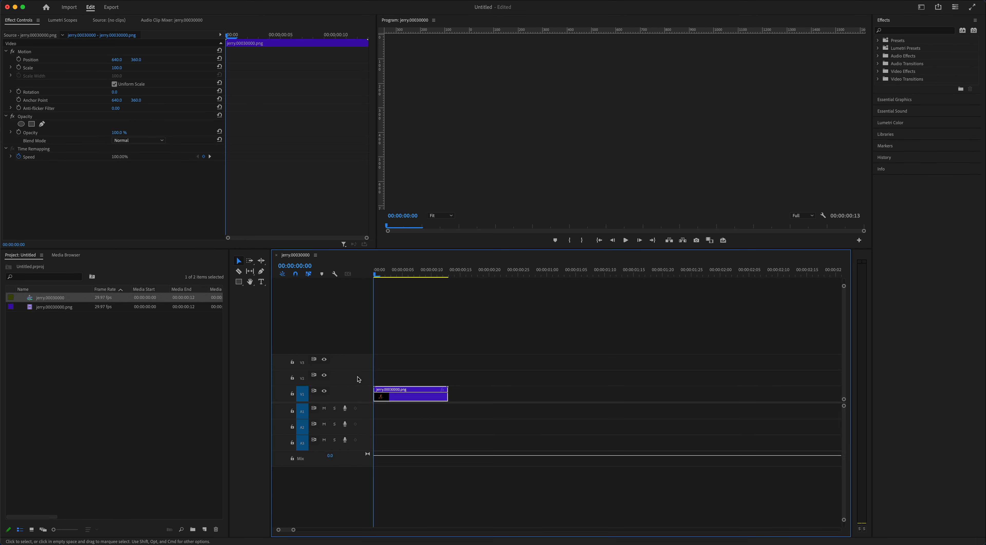
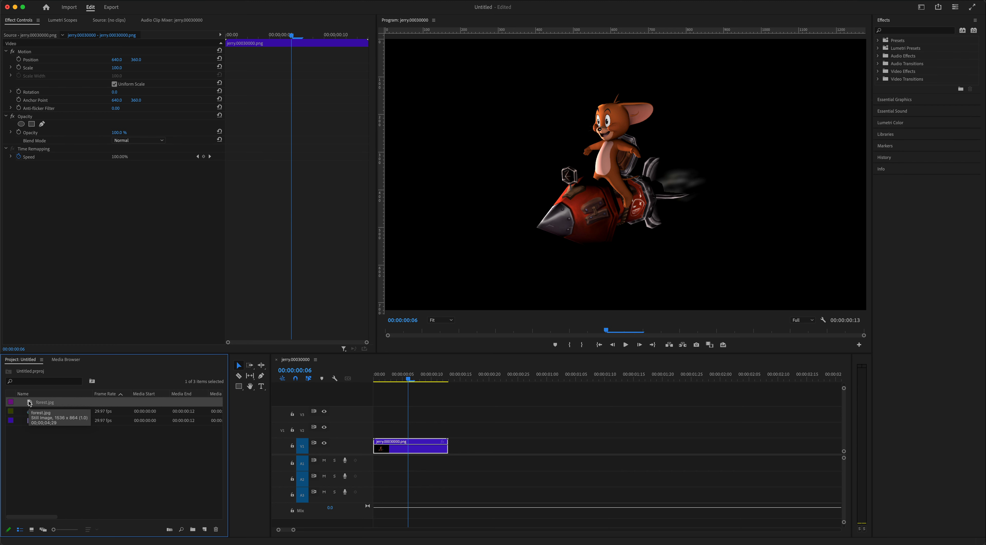
# - Place forest.jpg at the start of track V1 as the background and move the jerry.00030000.png clip to track V3 above it
pyautogui.moveTo(29, 402); pyautogui.dragTo(408, 472)
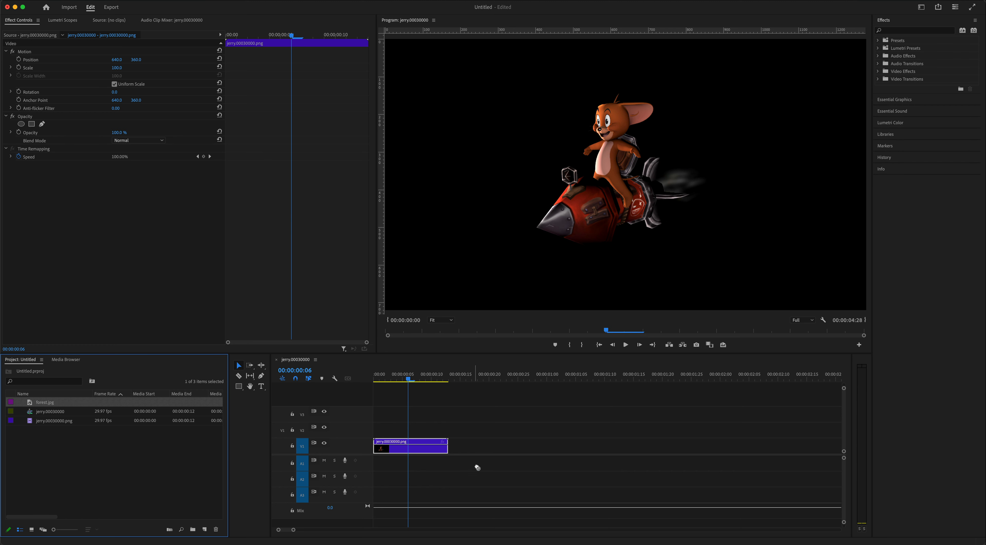
pyautogui.moveTo(478, 467); pyautogui.dragTo(537, 381)
pyautogui.click(472, 381)
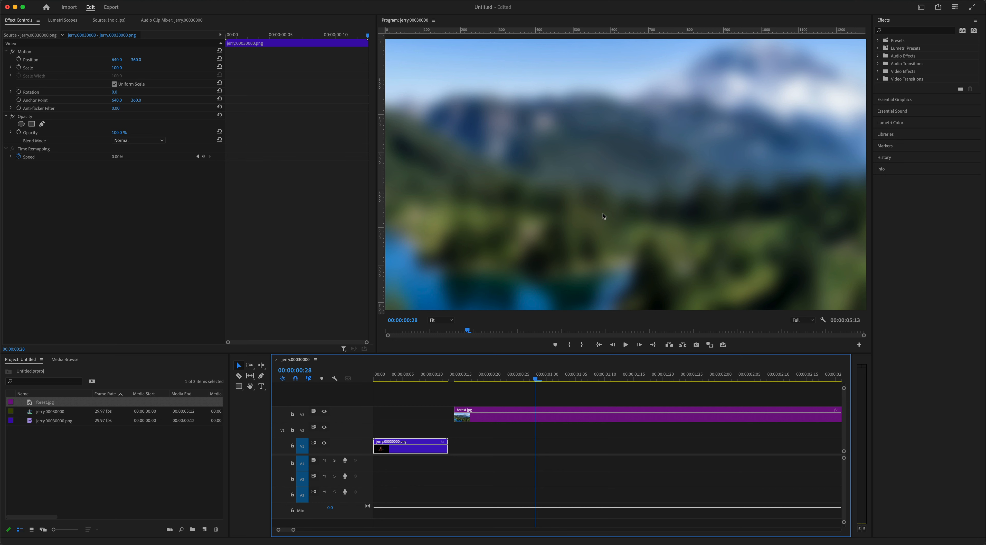
pyautogui.moveTo(419, 449); pyautogui.dragTo(416, 420)
pyautogui.moveTo(504, 419); pyautogui.dragTo(424, 449)
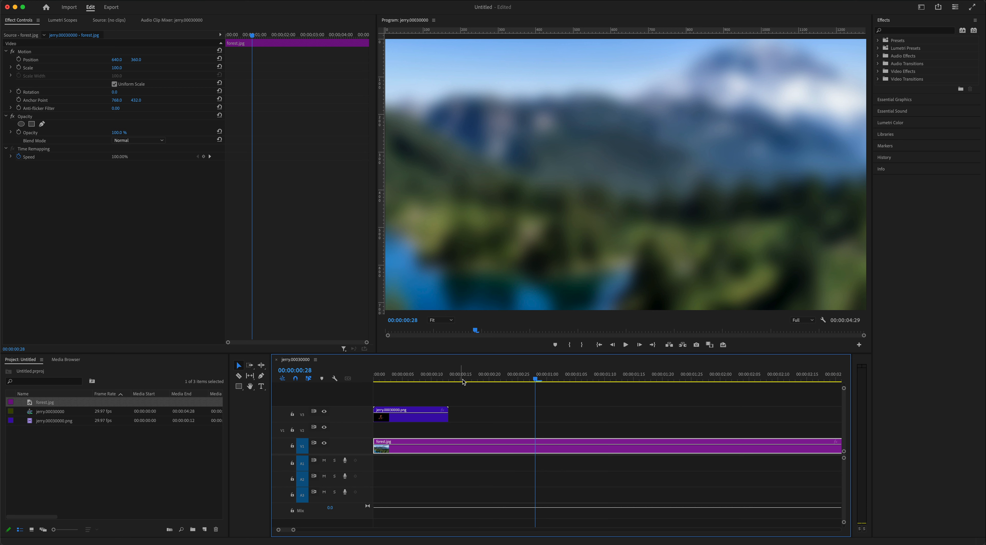
# - Split forest.jpg at 00:00:00:13 where the jerry clip ends and delete the remaining part
pyautogui.moveTo(463, 381); pyautogui.dragTo(449, 381)
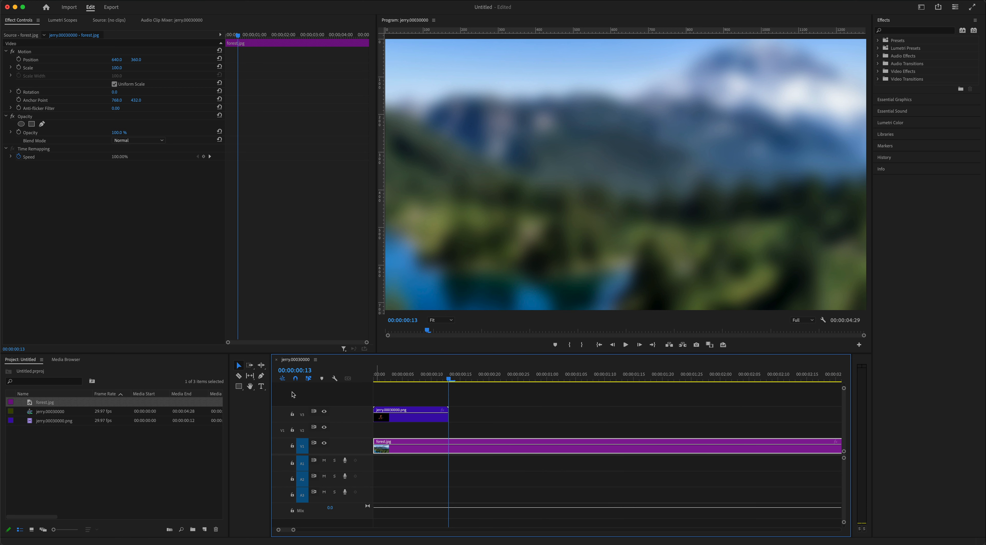
pyautogui.click(238, 375)
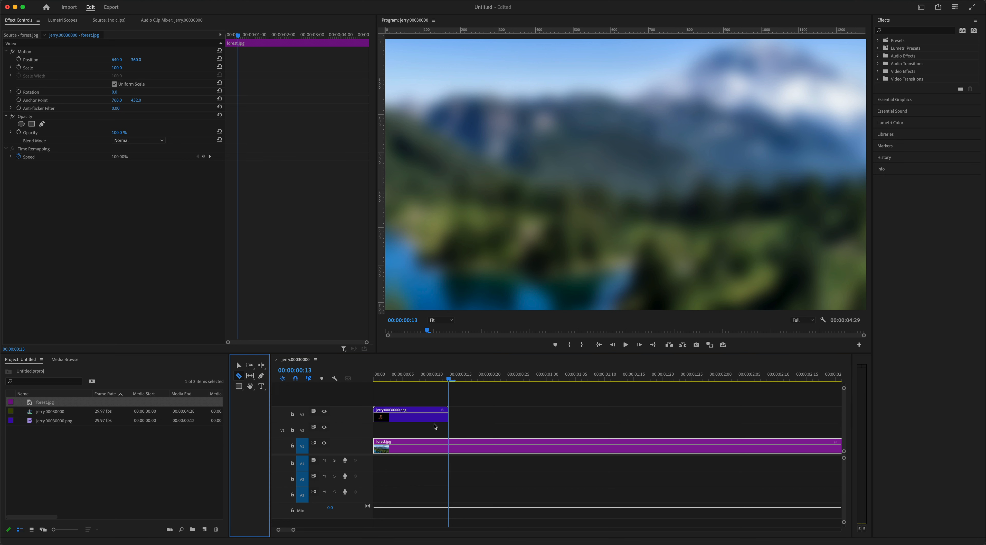
pyautogui.click(449, 446)
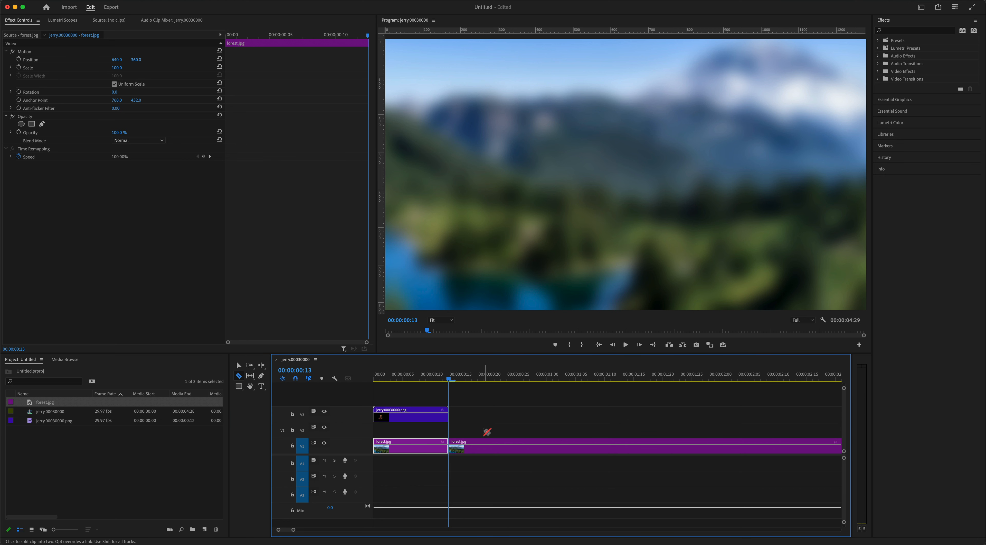
pyautogui.click(239, 365)
pyautogui.click(528, 450)
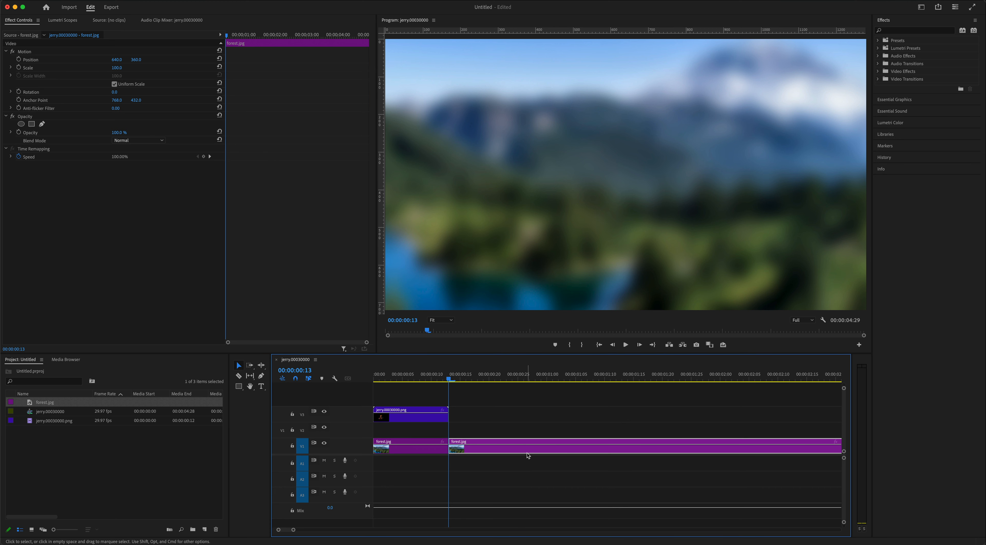
pyautogui.press('Delete')
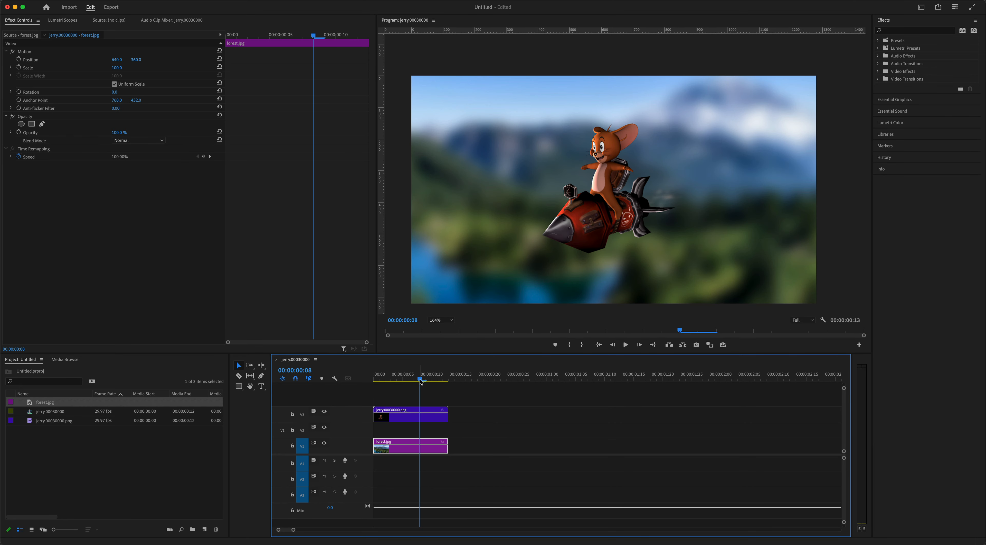
# - Add the Loop Playback control to the Program monitor, enable it, and preview the composited sequence in a loop
pyautogui.moveTo(421, 379); pyautogui.dragTo(385, 379)
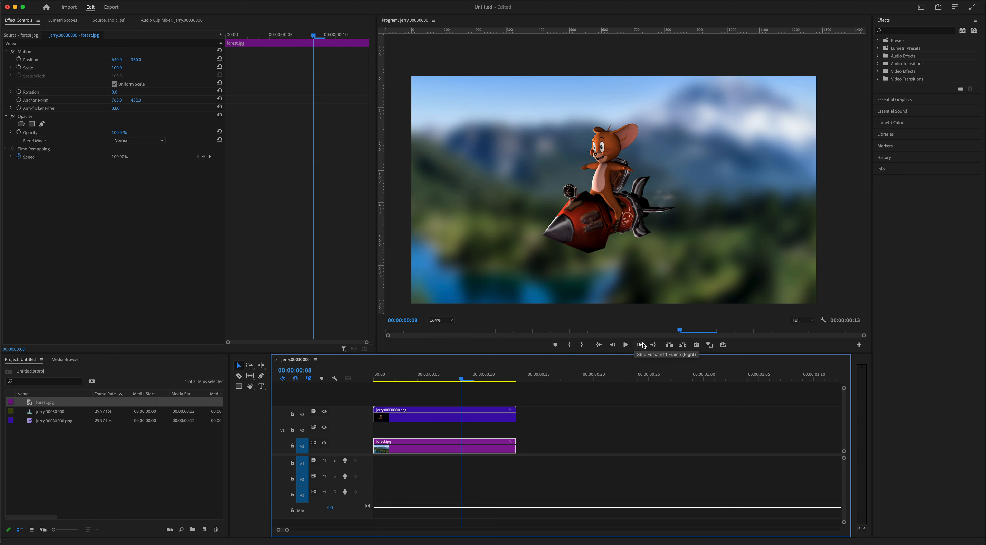
pyautogui.click(860, 345)
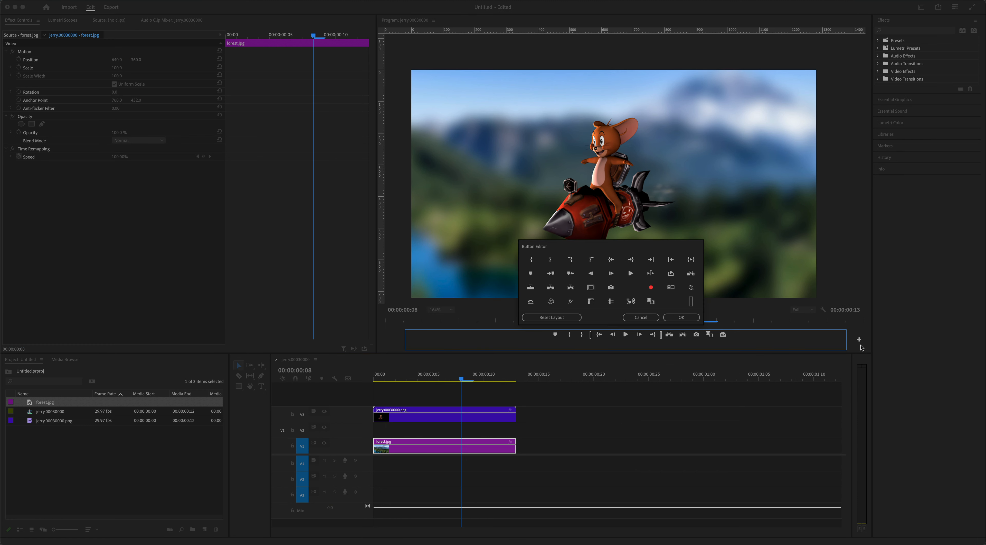
pyautogui.moveTo(671, 273); pyautogui.dragTo(740, 338)
pyautogui.click(682, 317)
pyautogui.click(736, 346)
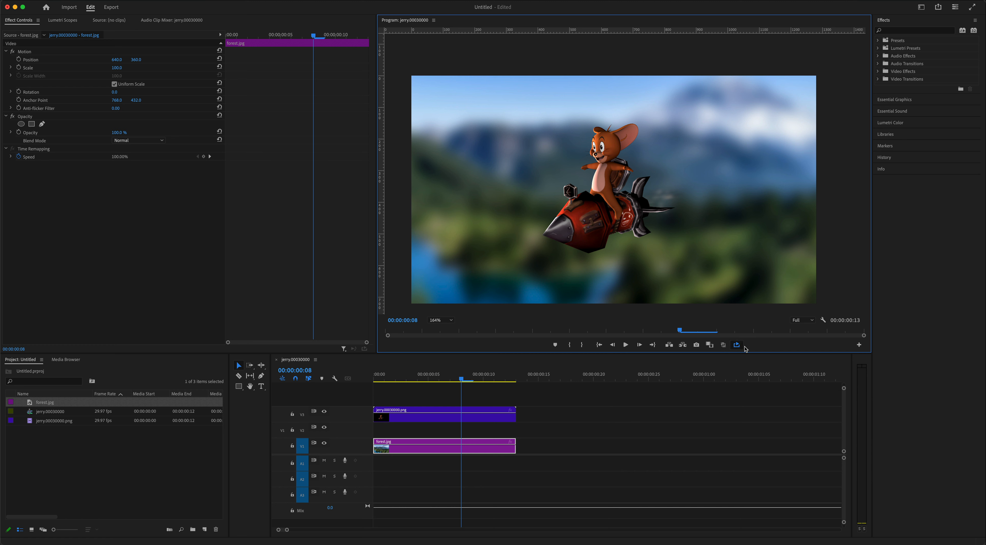
pyautogui.click(625, 344)
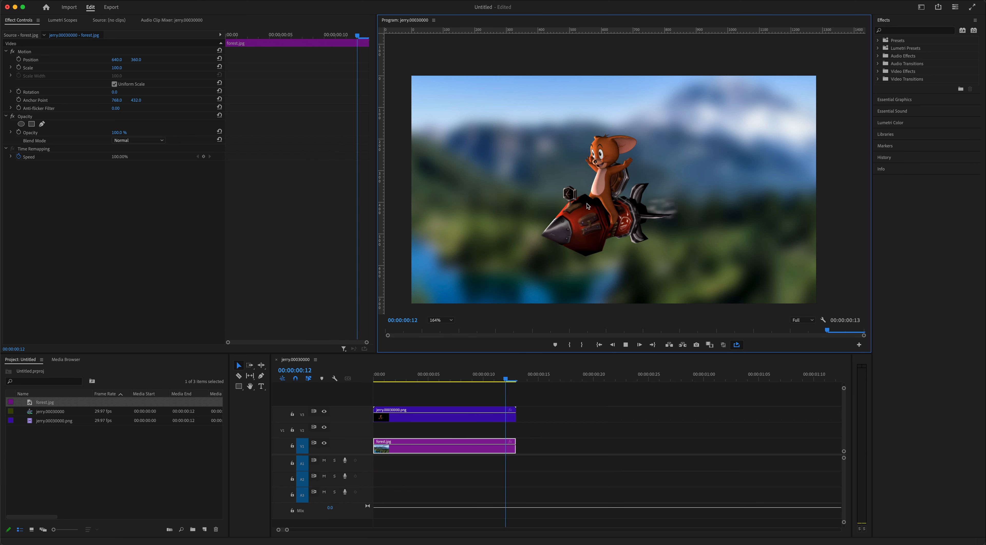
pyautogui.click(625, 345)
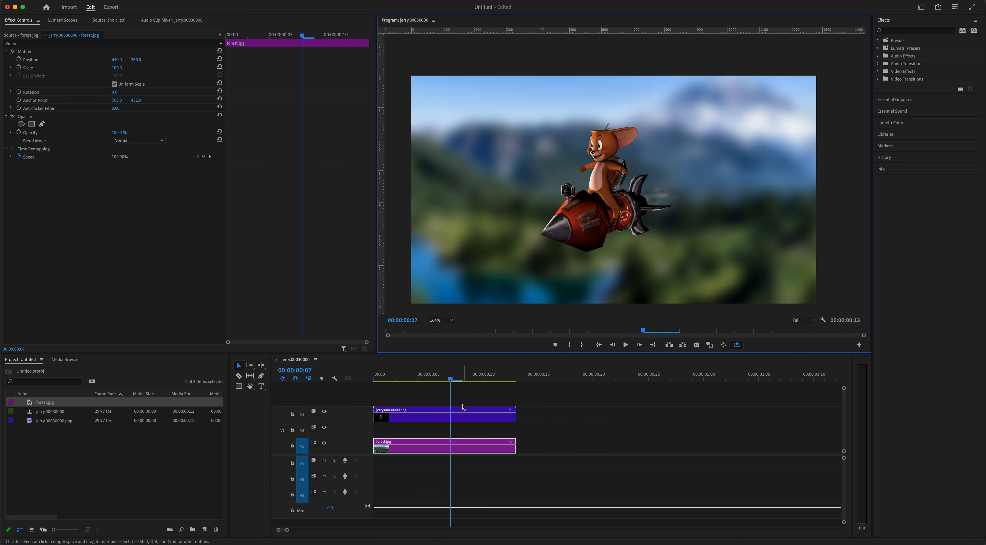
# - Apply the Color Balance effect from Color Correction to the jerry.00030000.png clip on track V3
pyautogui.click(454, 420)
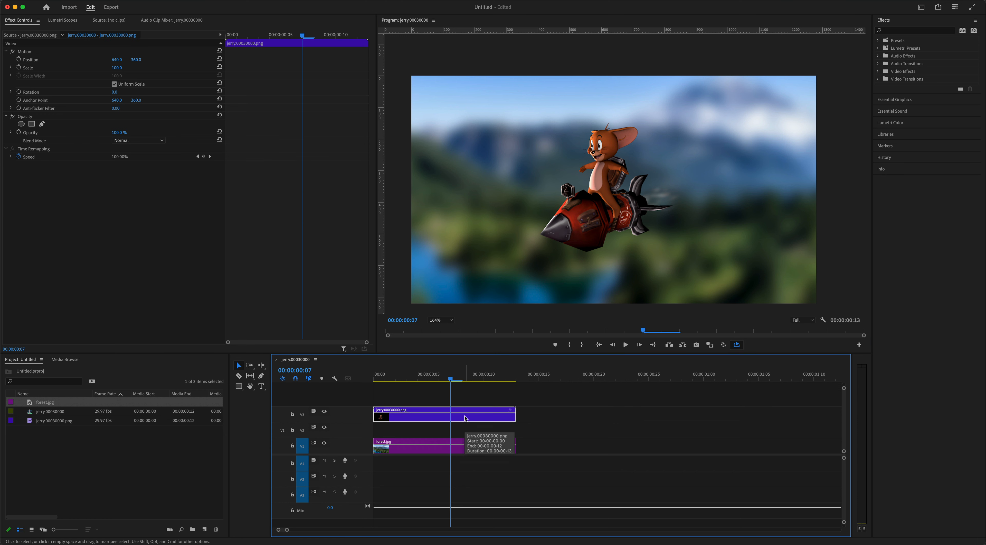
pyautogui.click(878, 72)
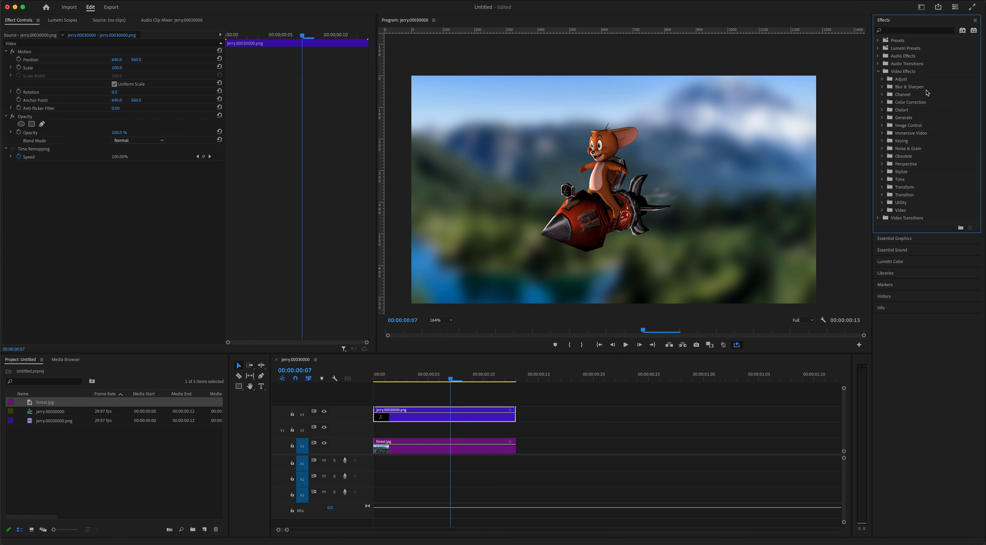
pyautogui.click(883, 103)
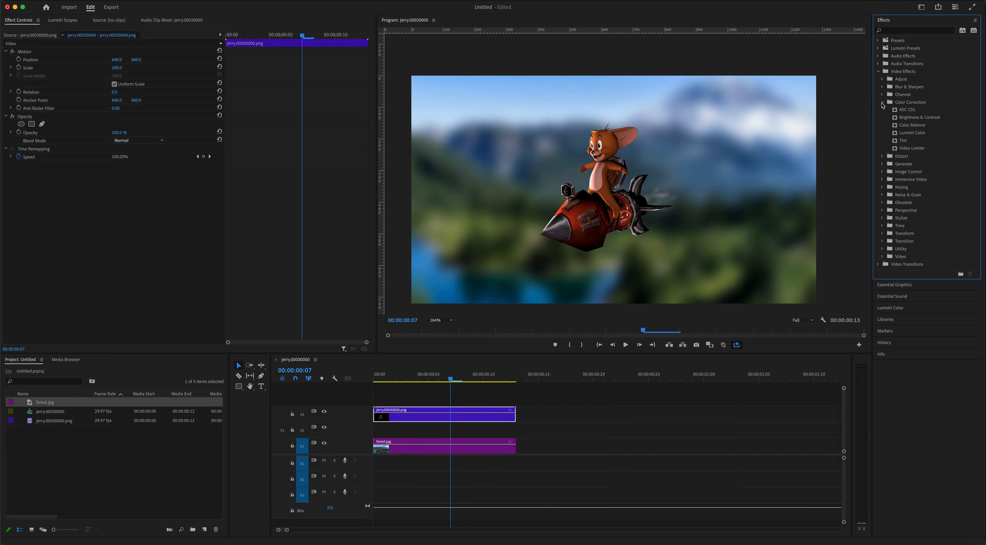
pyautogui.click(896, 126)
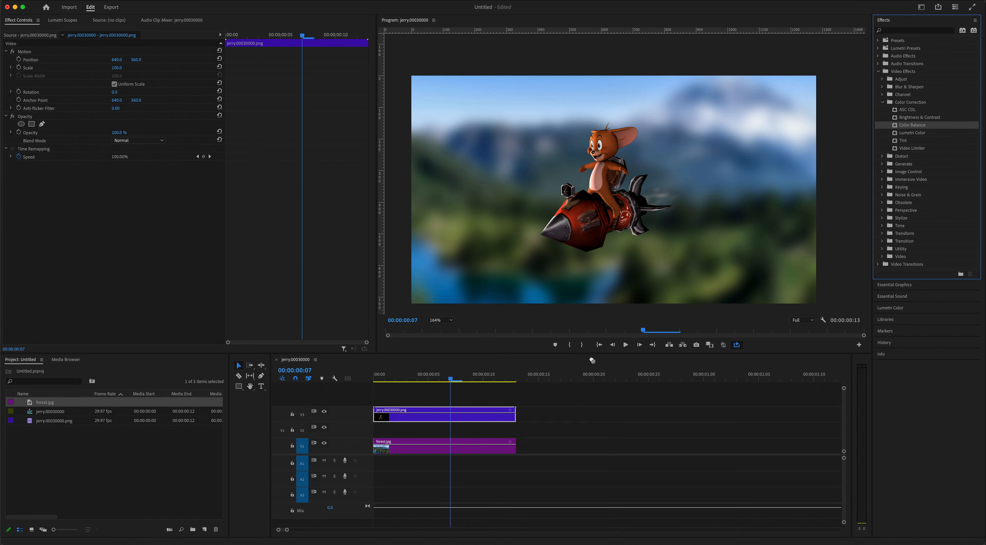
pyautogui.moveTo(593, 360); pyautogui.dragTo(478, 419)
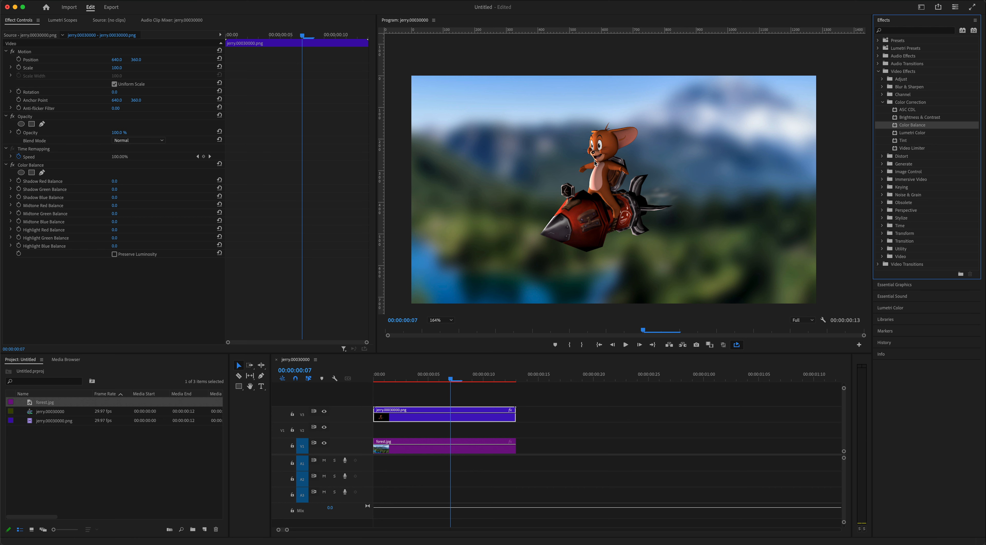
# - Set the jerry clip's Shadow Red Balance to about 45 and Shadow Blue Balance to about 15, and play the result
pyautogui.moveTo(114, 183); pyautogui.dragTo(126, 182)
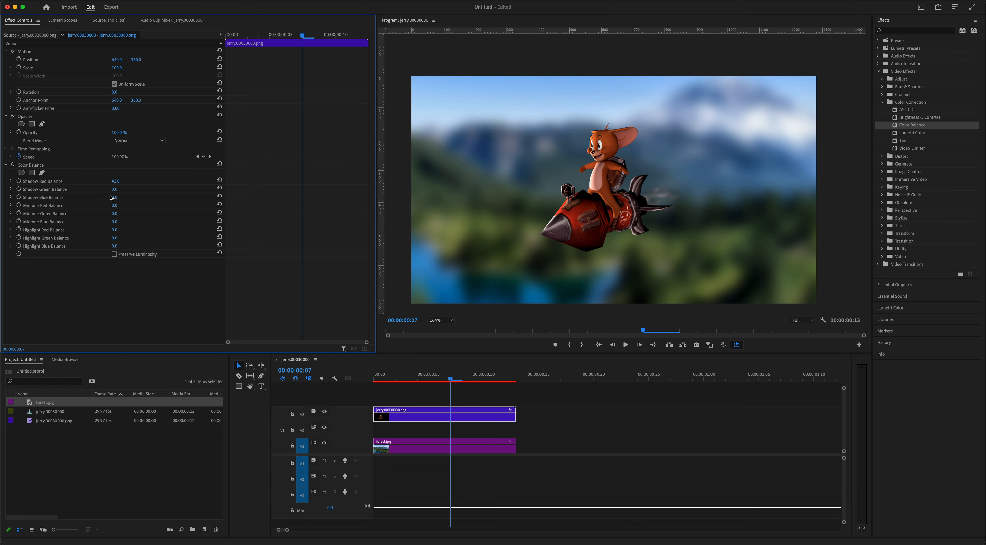
pyautogui.moveTo(115, 197); pyautogui.dragTo(92, 197)
pyautogui.click(626, 344)
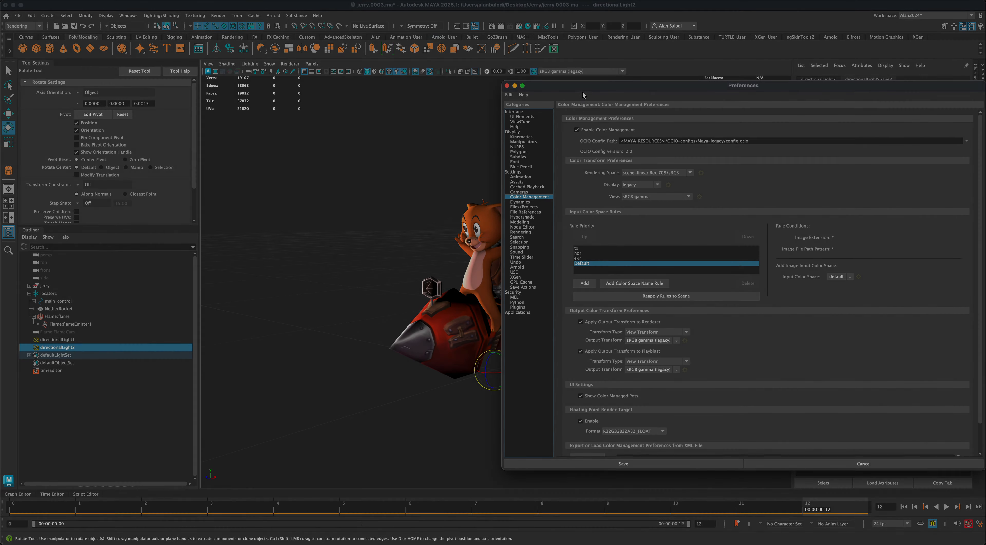
# - Switch to Maya, close the Preferences window, and activate the Select tool
pyautogui.moveTo(582, 91); pyautogui.dragTo(562, 91)
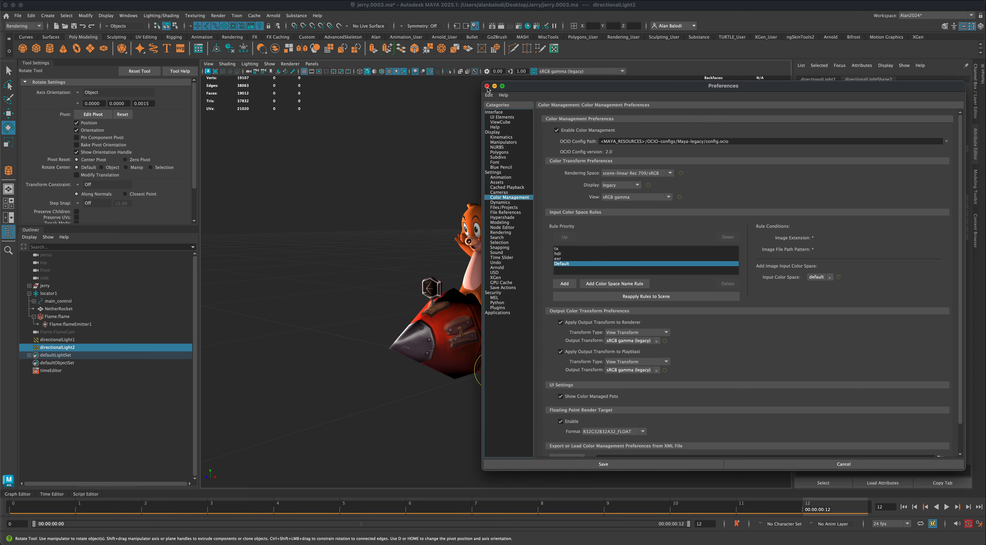
pyautogui.click(487, 87)
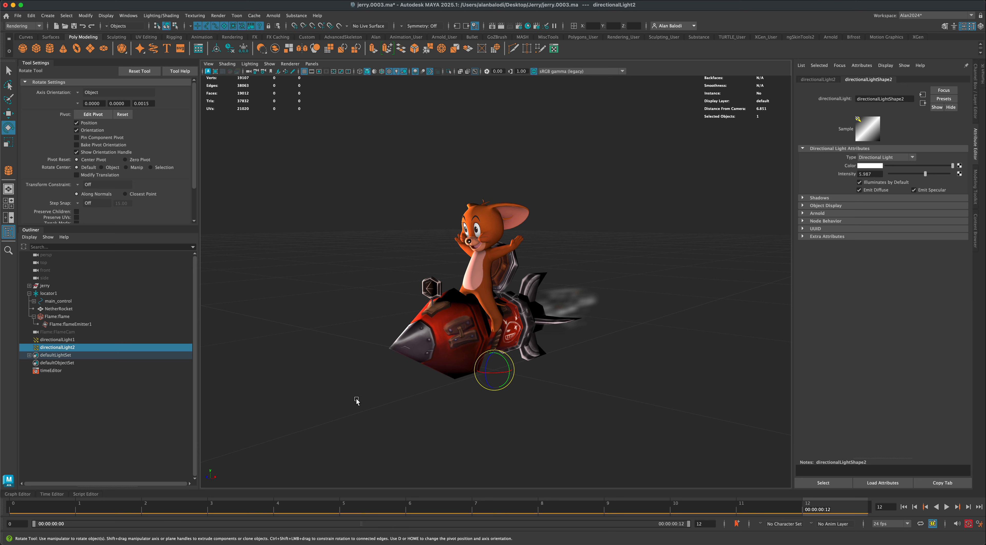
pyautogui.click(9, 70)
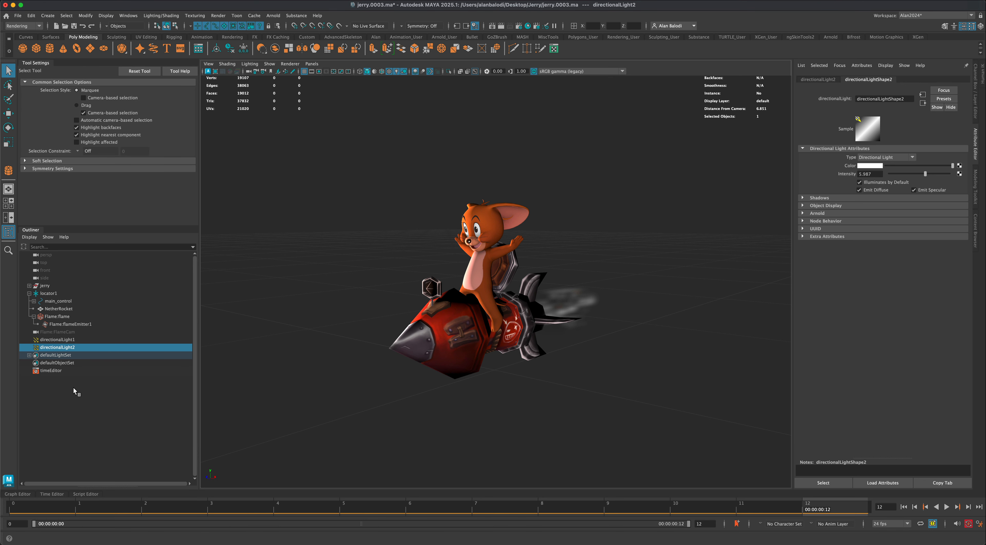
# - Delete directionalLight1 and directionalLight2 from the scene
pyautogui.click(73, 340)
pyautogui.keyDown('shift'); pyautogui.click(77, 348); pyautogui.keyUp('shift')
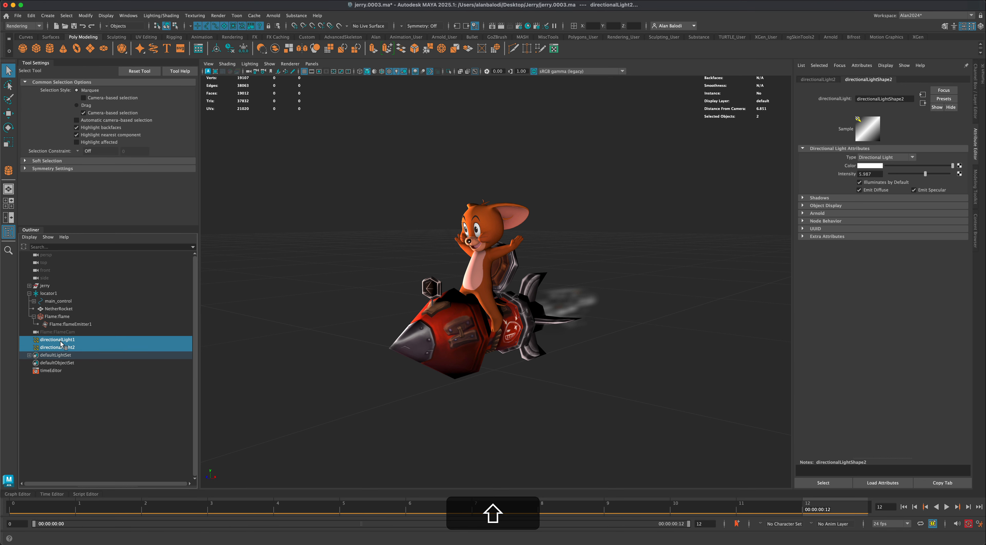
pyautogui.click(67, 398)
pyautogui.click(54, 340)
pyautogui.keyDown('shift'); pyautogui.click(53, 346); pyautogui.keyUp('shift')
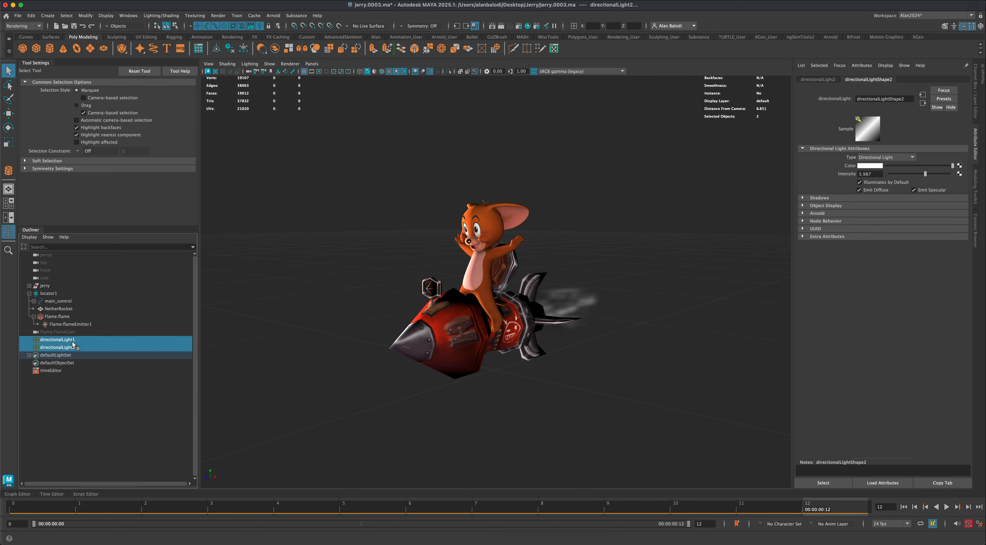
pyautogui.press('Delete')
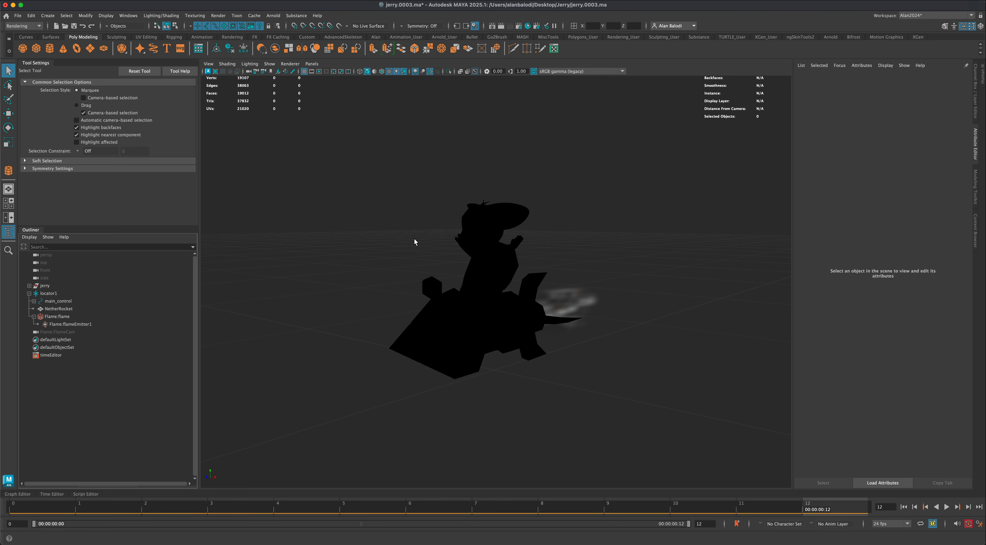
# - Change the renderer in Render Settings from Maya Hardware 2.0 to Arnold Renderer
pyautogui.keyDown('alt'); pyautogui.moveTo(461, 259); pyautogui.dragTo(565, 378); pyautogui.keyUp('alt')
pyautogui.keyDown('alt'); pyautogui.moveTo(392, 293); pyautogui.dragTo(433, 264); pyautogui.keyUp('alt')
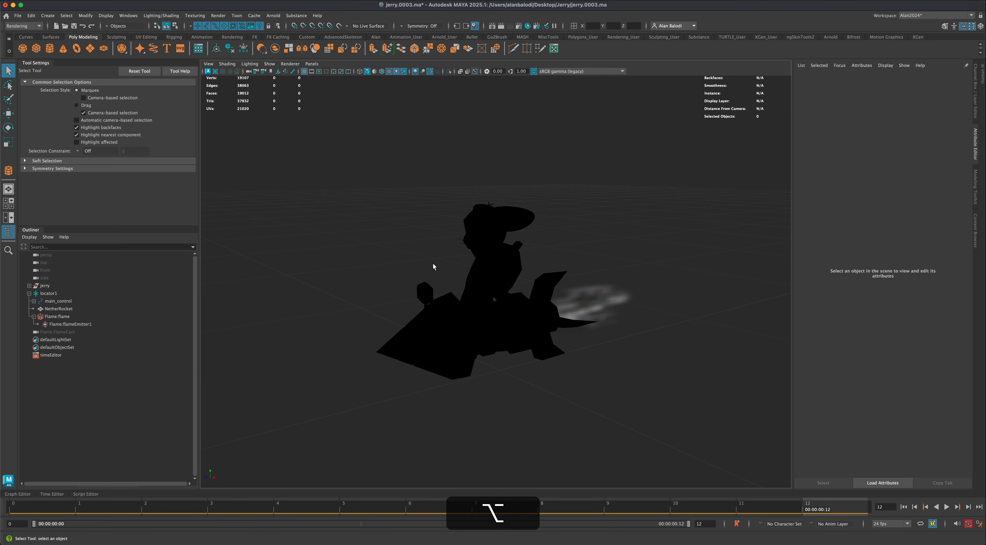
pyautogui.moveTo(371, 270)
pyautogui.keyDown('alt'); pyautogui.mouseDown()
pyautogui.moveTo(398, 268)
pyautogui.moveTo(373, 266)
pyautogui.mouseUp(); pyautogui.keyUp('alt')
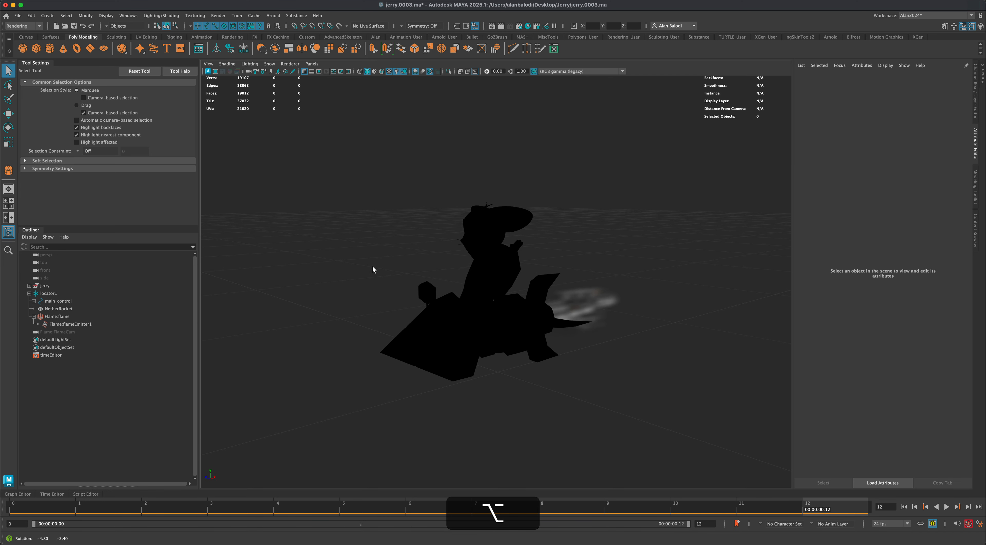
pyautogui.keyDown('alt'); pyautogui.moveTo(348, 298); pyautogui.dragTo(343, 296, button='middle'); pyautogui.keyUp('alt')
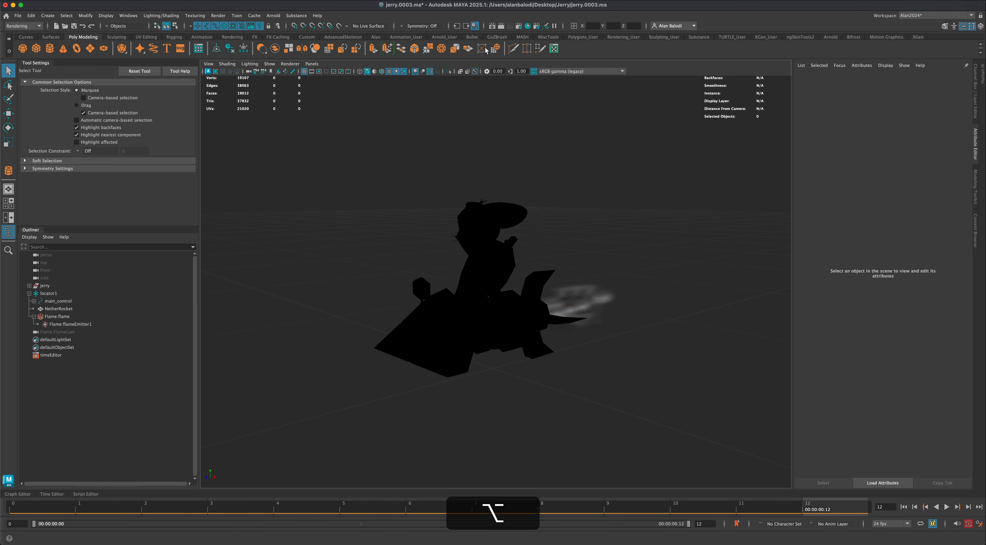
pyautogui.click(519, 26)
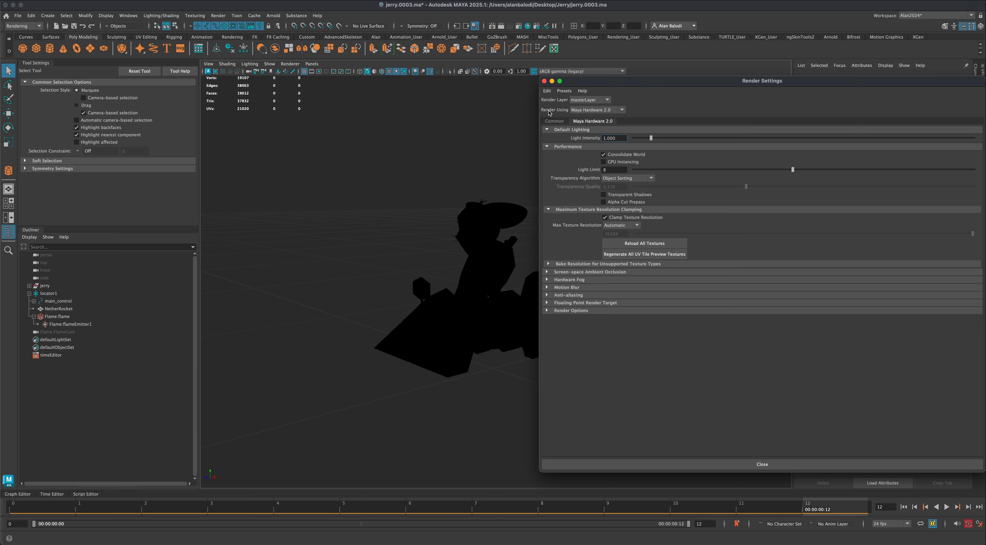
pyautogui.click(589, 110)
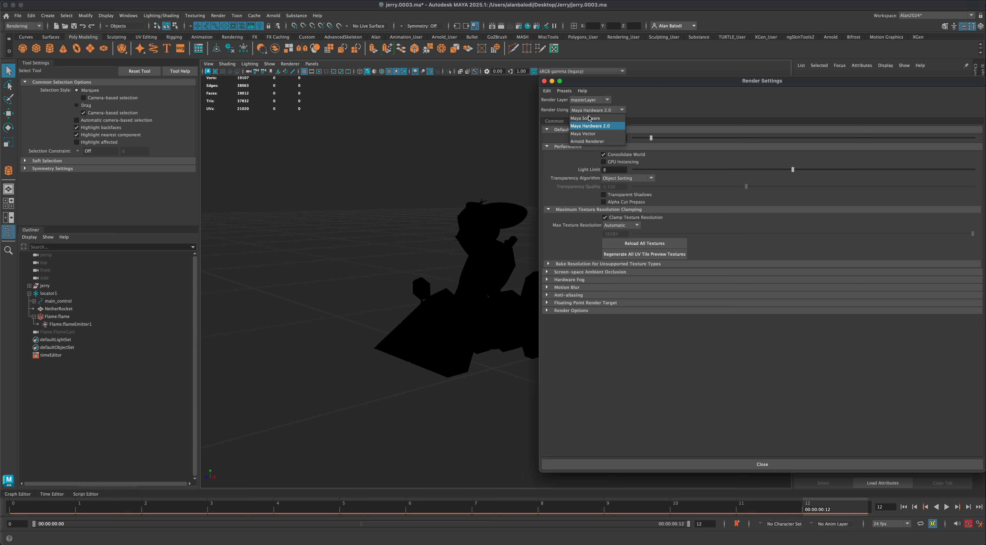
pyautogui.click(612, 142)
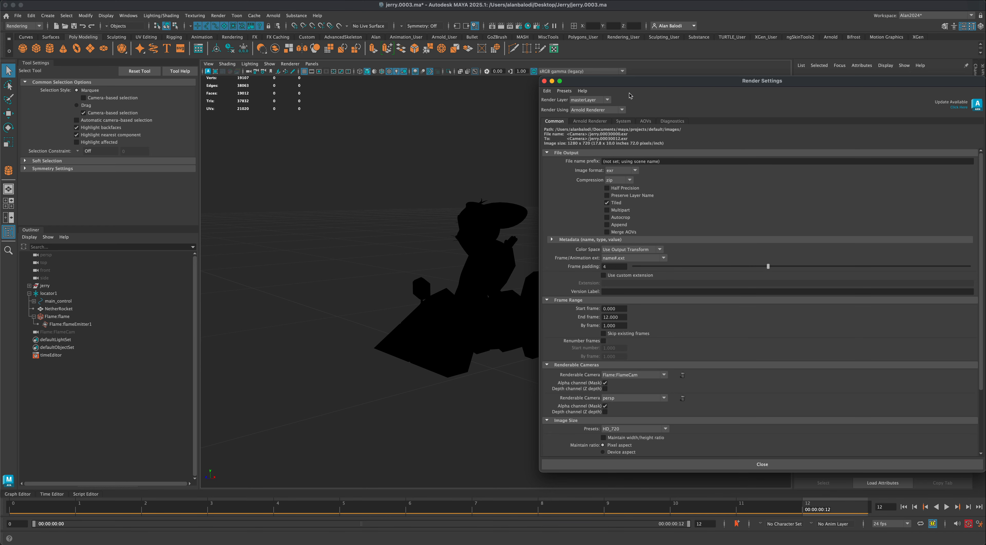
pyautogui.moveTo(605, 81); pyautogui.dragTo(594, 81)
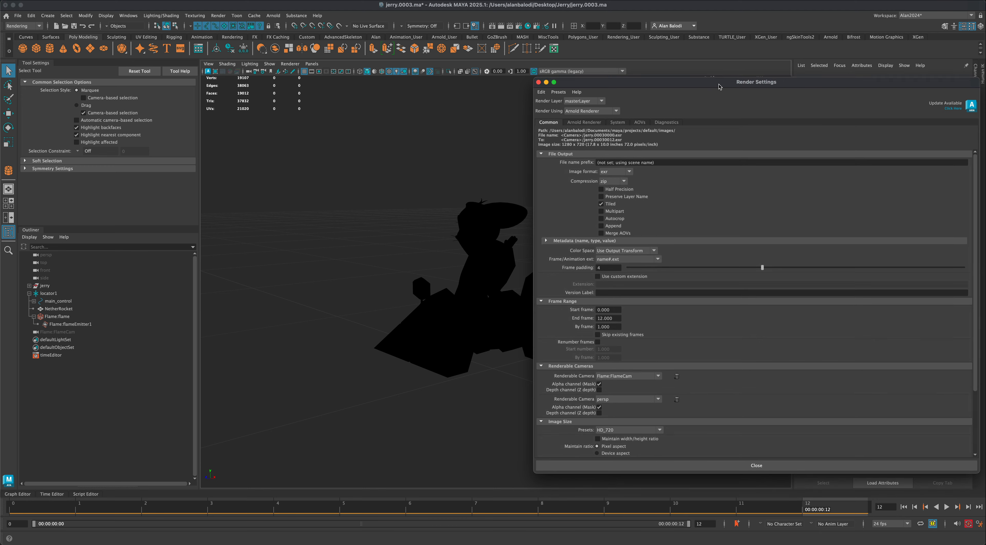
pyautogui.moveTo(721, 81); pyautogui.dragTo(726, 81)
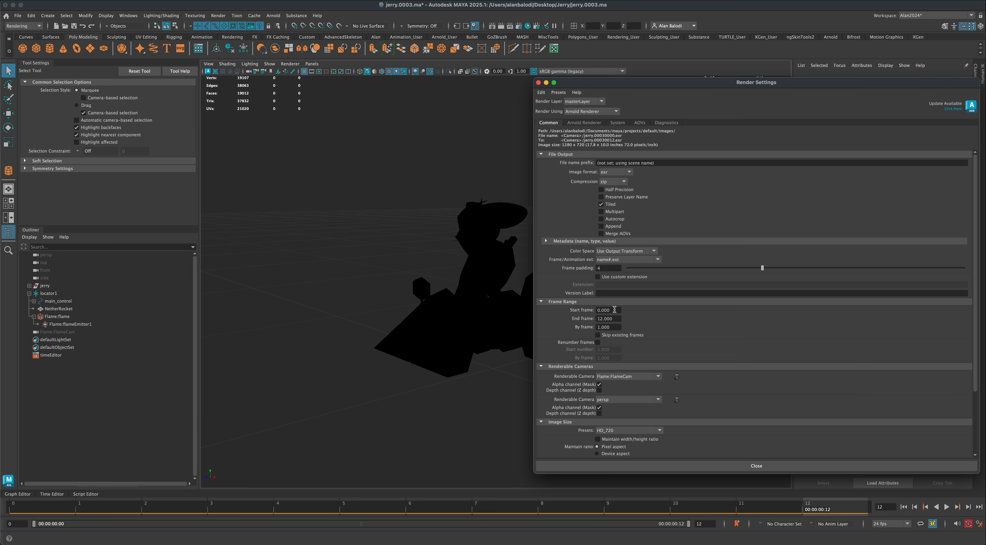
# - Set the render output's image format to png, checking the frame range, file naming and frame padding
pyautogui.moveTo(616, 318); pyautogui.dragTo(590, 317)
pyautogui.scroll(-2, 647, 350)
pyautogui.scroll(2, 648, 349)
pyautogui.click(632, 260)
pyautogui.click(632, 262)
pyautogui.click(607, 269)
pyautogui.click(618, 173)
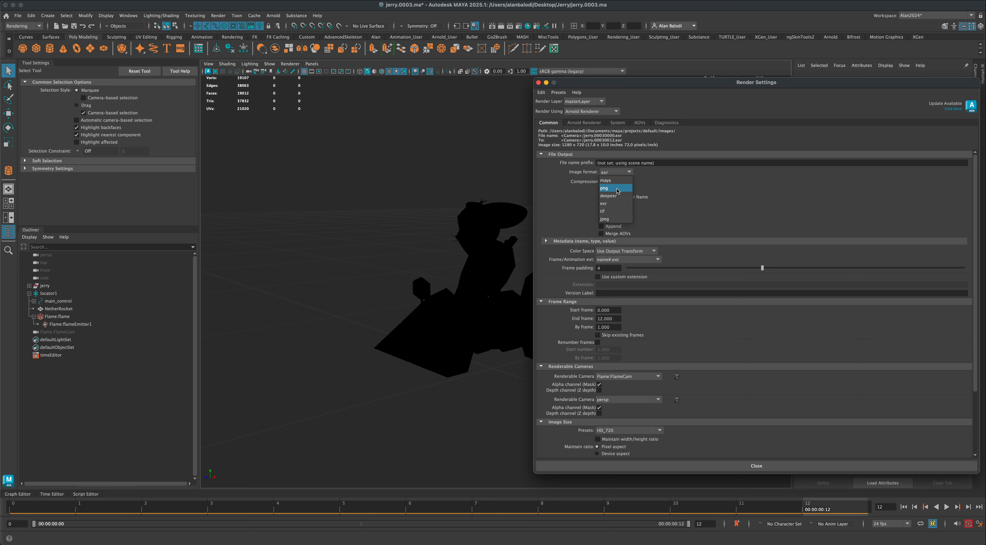
pyautogui.click(618, 189)
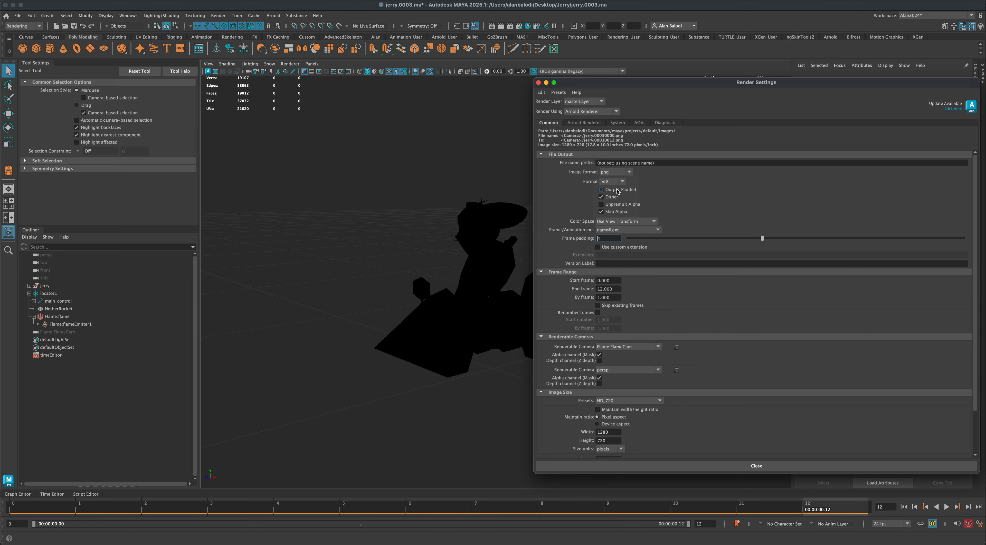
pyautogui.click(615, 174)
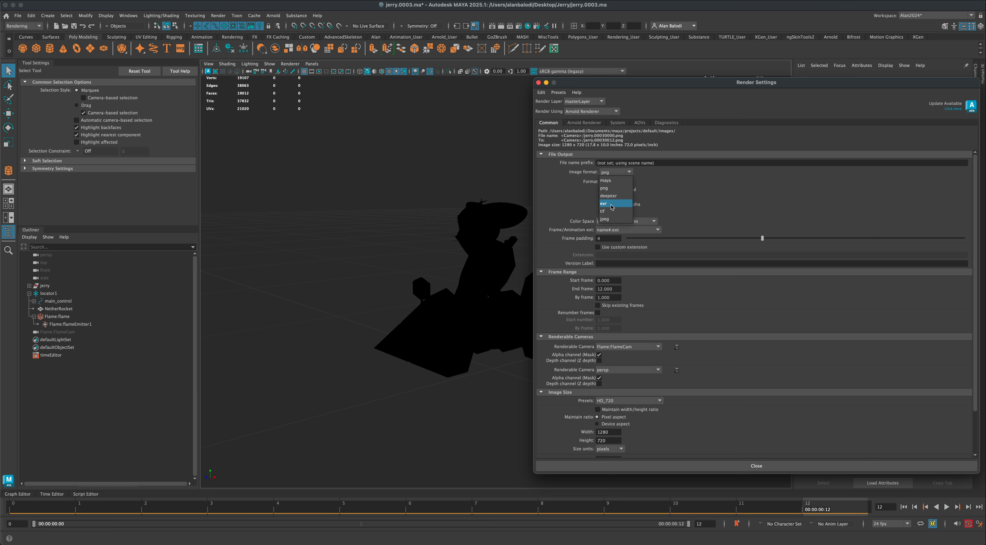
pyautogui.click(616, 188)
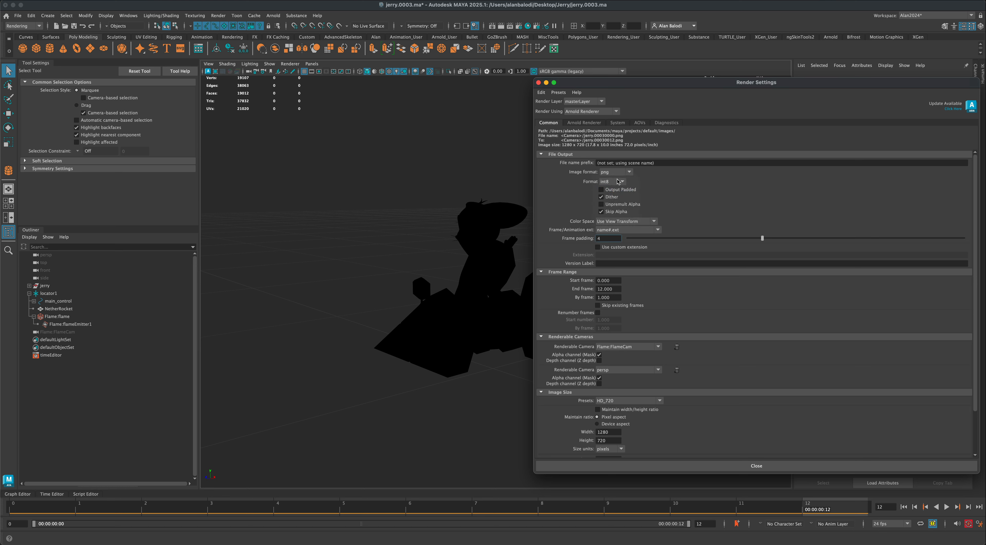
# - Review the Arnold sampling settings and close Render Settings
pyautogui.click(585, 123)
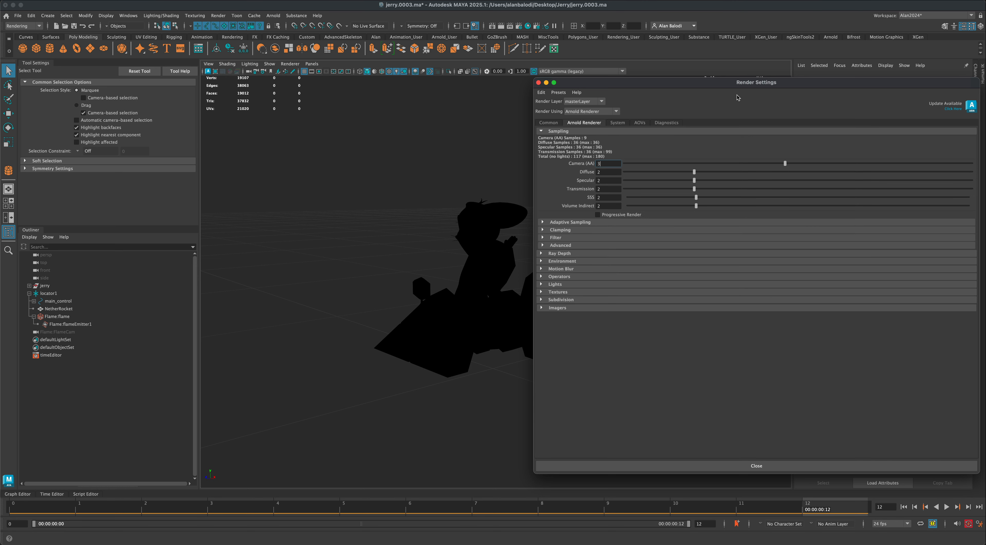
pyautogui.moveTo(736, 86); pyautogui.dragTo(718, 91)
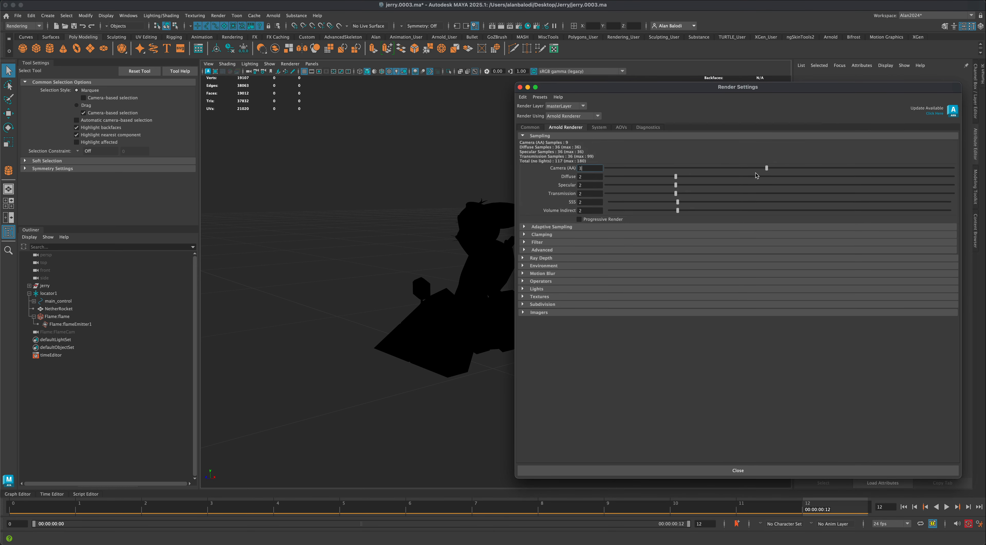
pyautogui.moveTo(555, 88); pyautogui.dragTo(564, 103)
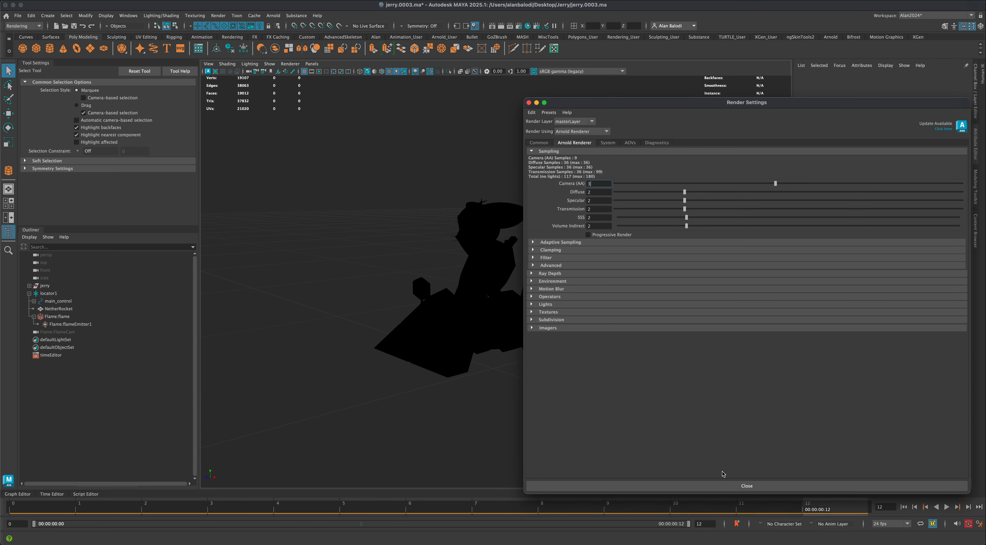
pyautogui.click(701, 485)
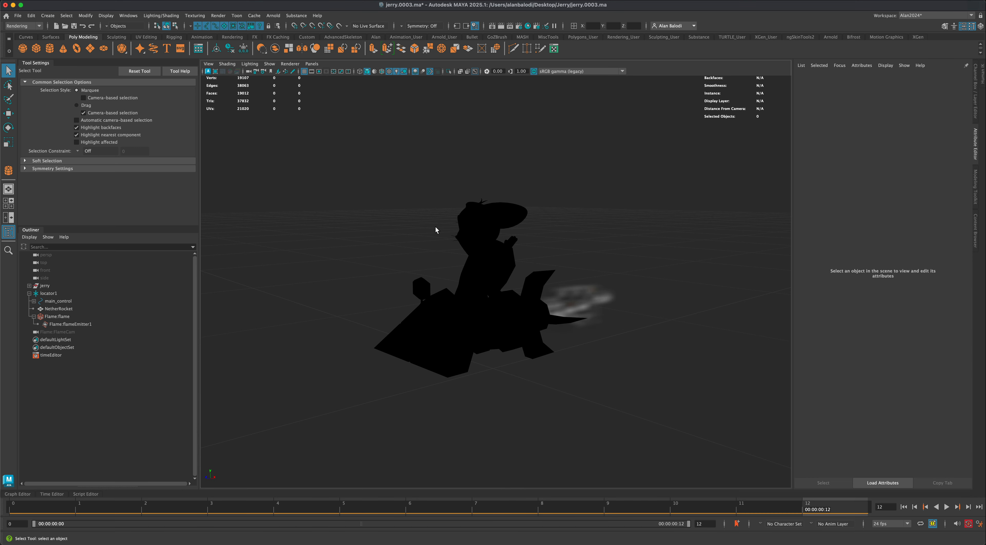
# - Add an Arnold skydome light to the scene
pyautogui.moveTo(412, 199)
pyautogui.keyDown('alt'); pyautogui.mouseDown()
pyautogui.moveTo(408, 215)
pyautogui.moveTo(399, 210)
pyautogui.mouseUp(); pyautogui.keyUp('alt')
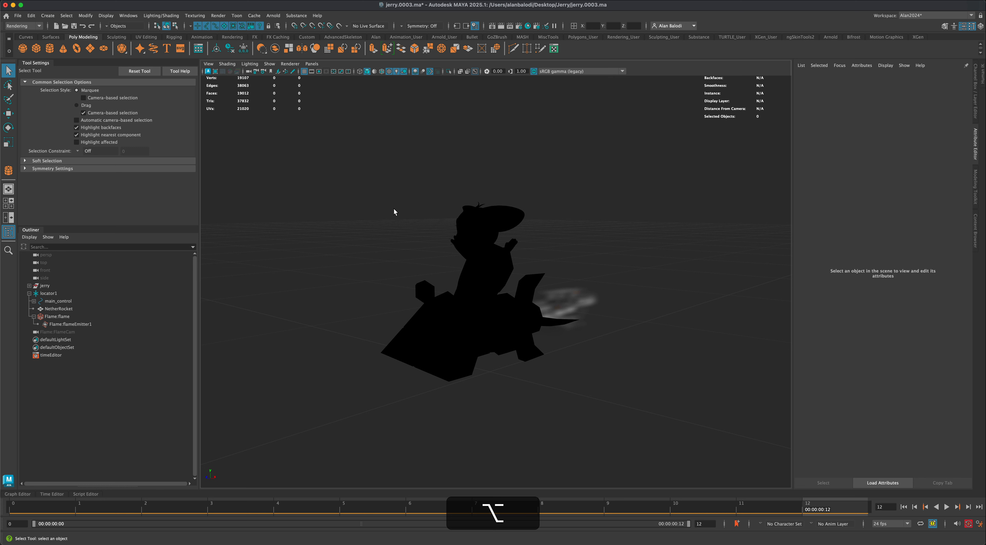
pyautogui.click(273, 16)
pyautogui.moveTo(325, 64)
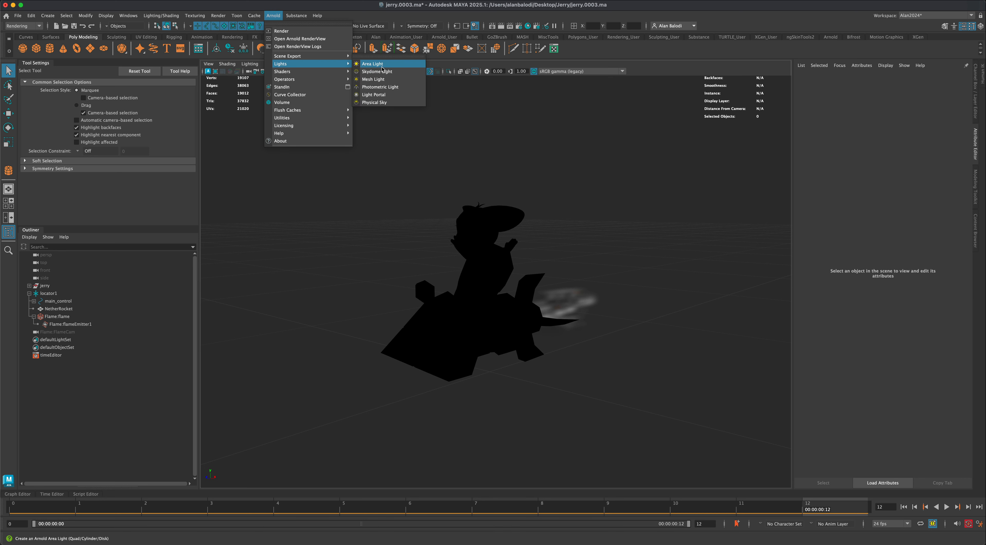
pyautogui.click(392, 71)
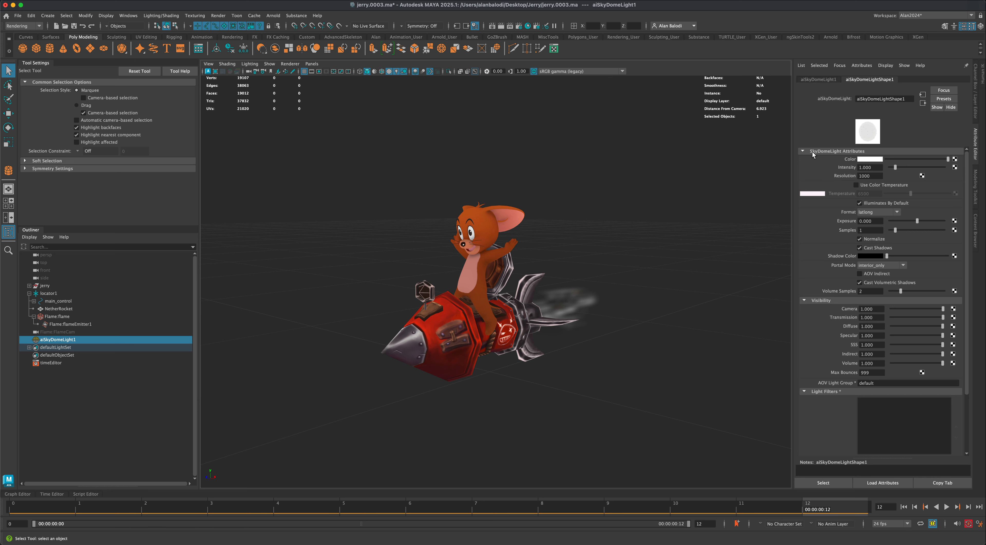
# - Connect a file texture to the skydome light's colour and load sky0_2k.hdr from the HDR folder
pyautogui.click(955, 159)
pyautogui.click(299, 235)
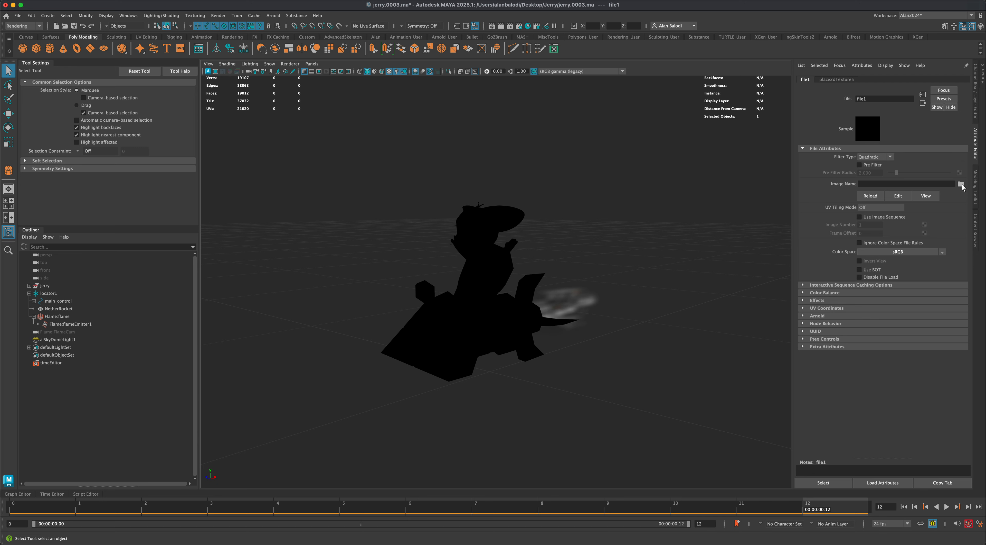
pyautogui.click(961, 185)
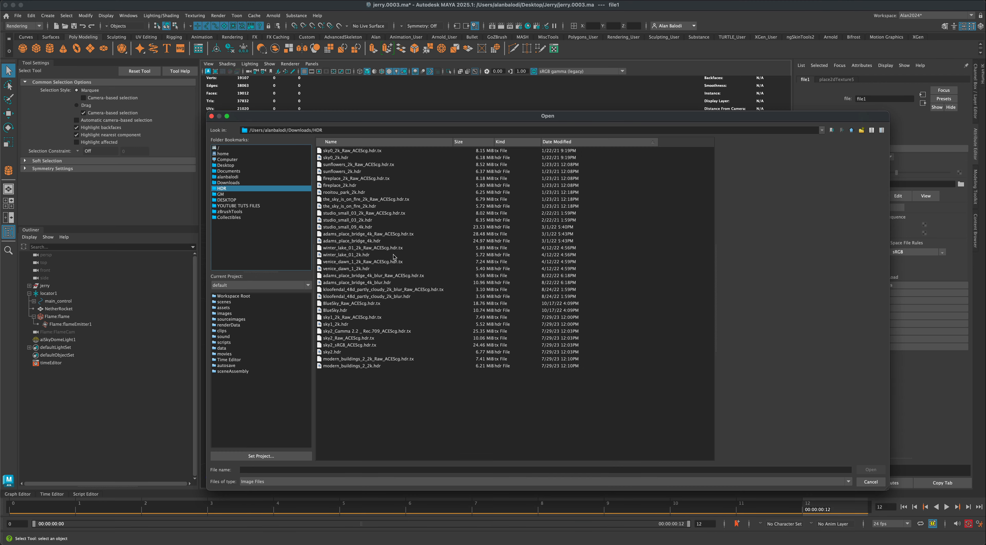
pyautogui.click(351, 311)
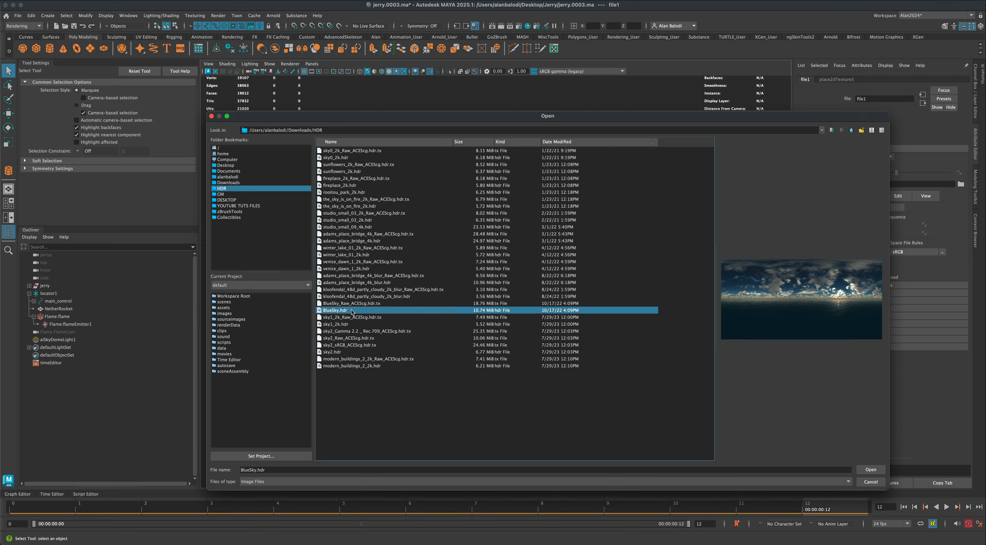
pyautogui.click(353, 269)
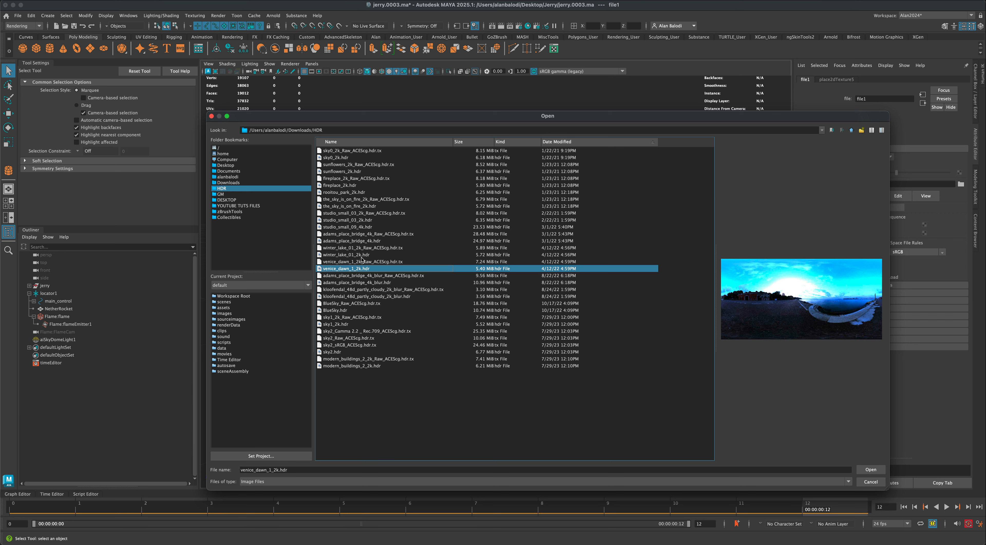
pyautogui.click(342, 311)
pyautogui.click(345, 324)
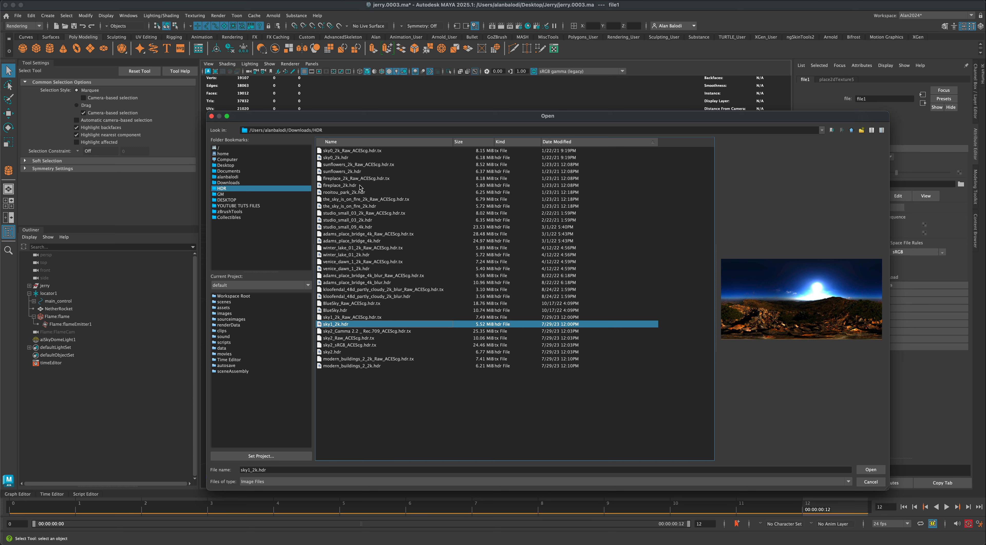
pyautogui.click(354, 158)
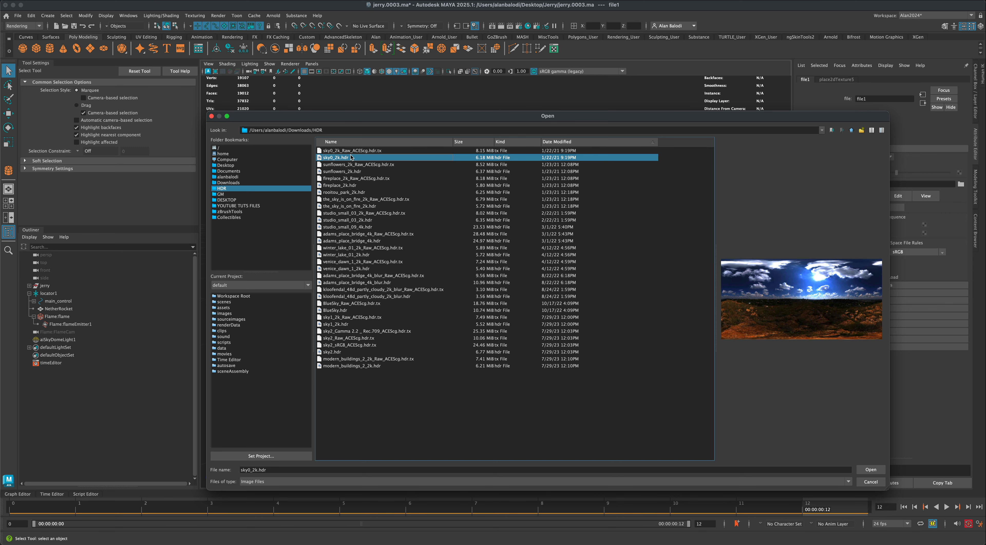
pyautogui.click(867, 470)
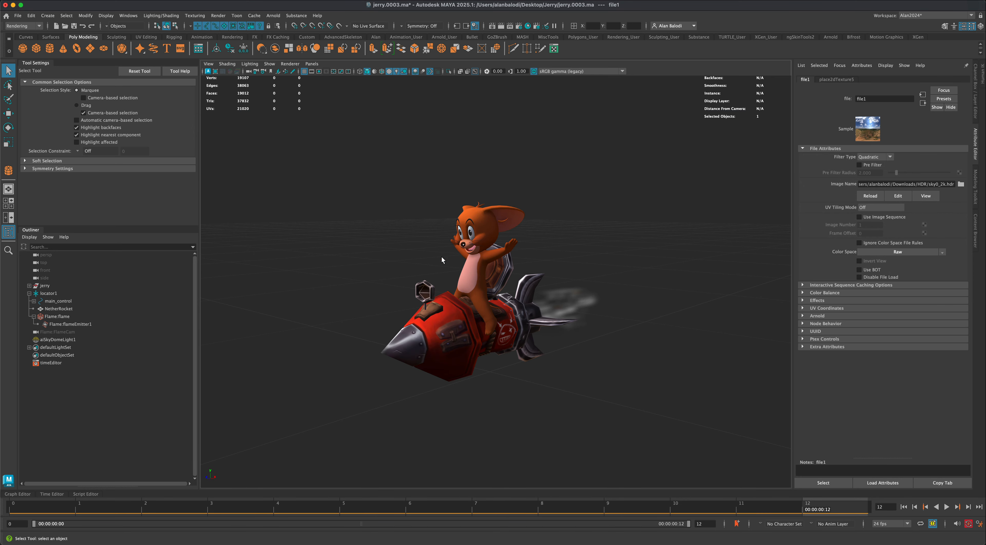
# - Show the skydome's sky image in the viewport and frame the rocket-riding character against it
pyautogui.keyDown('alt'); pyautogui.moveTo(355, 278); pyautogui.dragTo(530, 275); pyautogui.keyUp('alt')
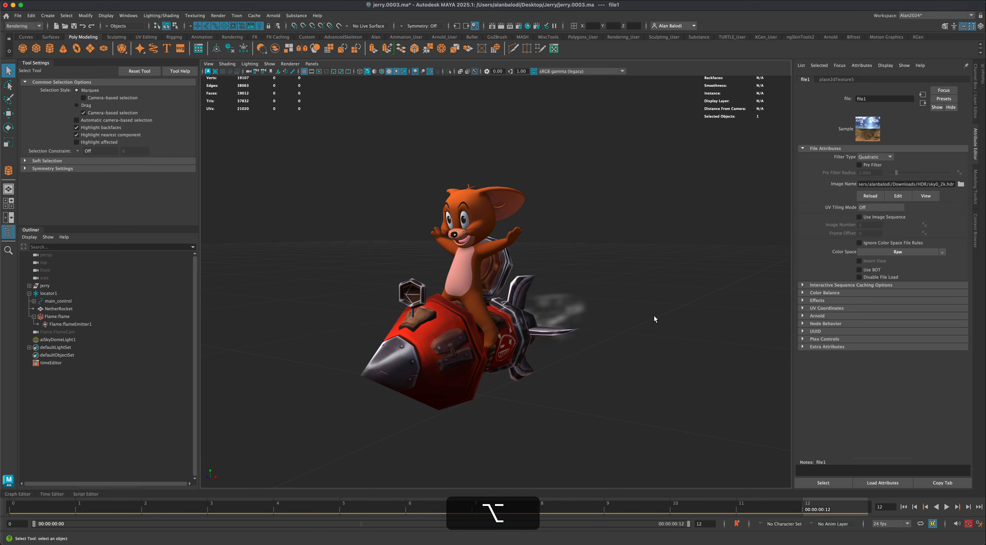
pyautogui.keyDown('alt'); pyautogui.moveTo(688, 286); pyautogui.dragTo(665, 331); pyautogui.keyUp('alt')
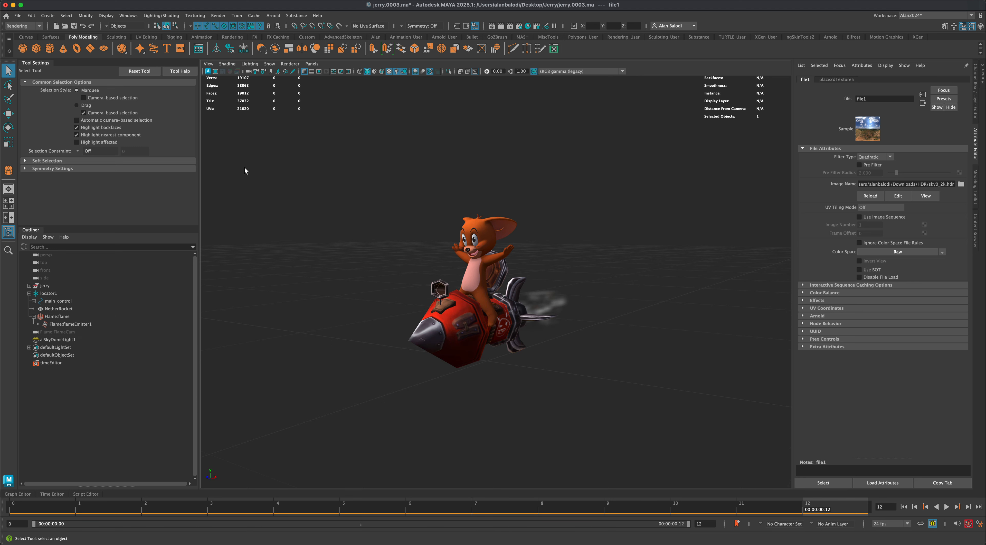
pyautogui.click(268, 64)
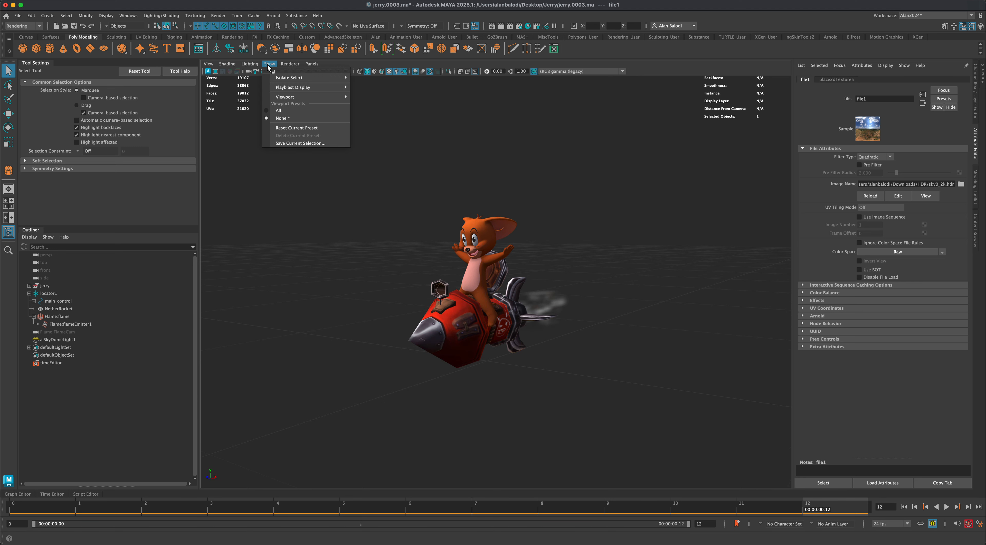
pyautogui.moveTo(313, 97)
pyautogui.click(390, 326)
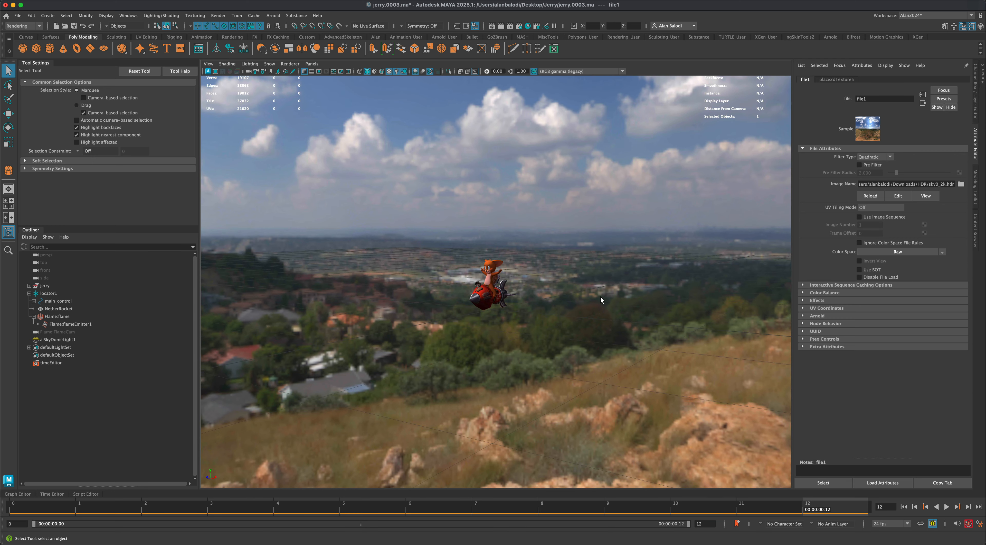
pyautogui.keyDown('alt'); pyautogui.moveTo(637, 270); pyautogui.dragTo(503, 190); pyautogui.keyUp('alt')
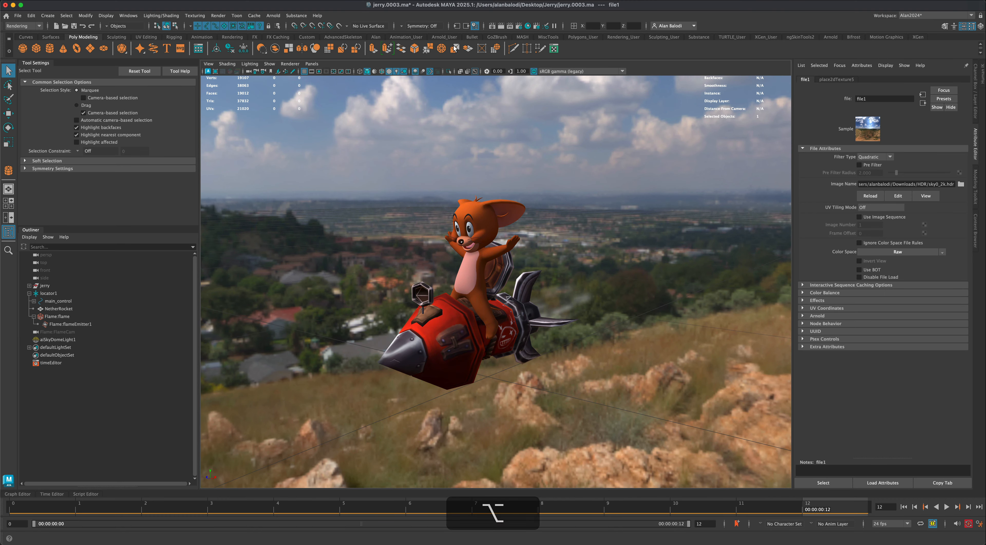
# - Render the perspective view in Arnold RenderView
pyautogui.click(273, 16)
pyautogui.click(285, 30)
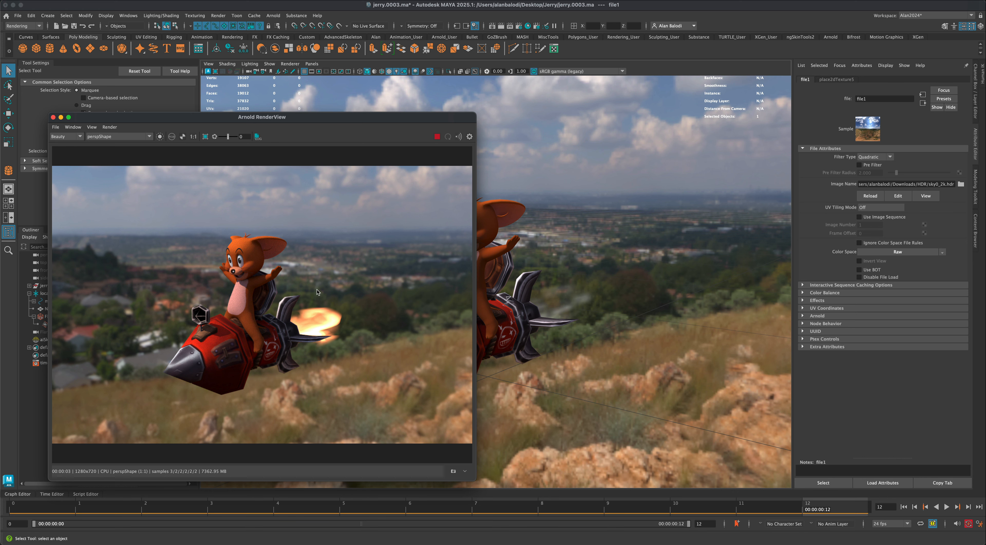
pyautogui.moveTo(330, 121); pyautogui.dragTo(378, 114)
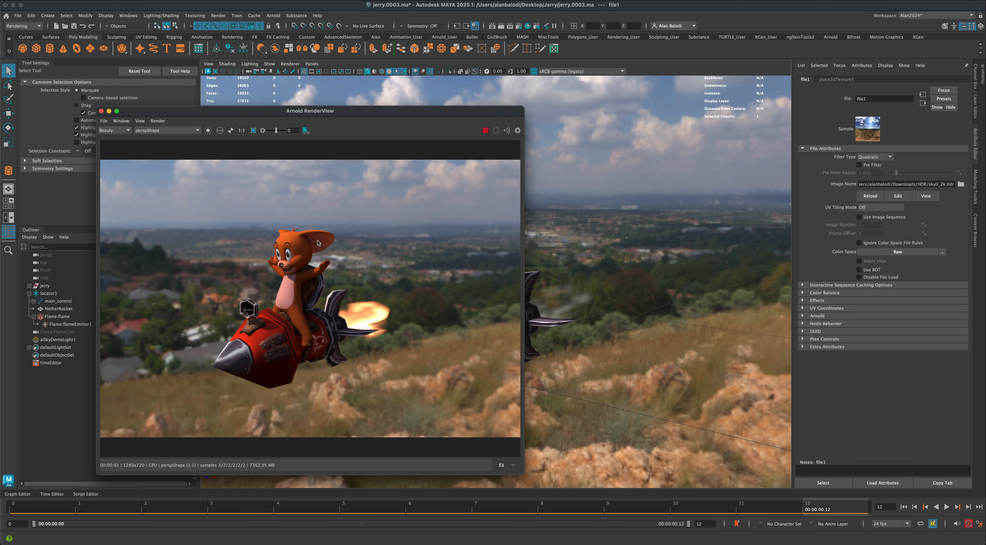
# - Set the Arnold sampling to Camera (AA) 4, Diffuse 4 and Specular 3
pyautogui.click(520, 25)
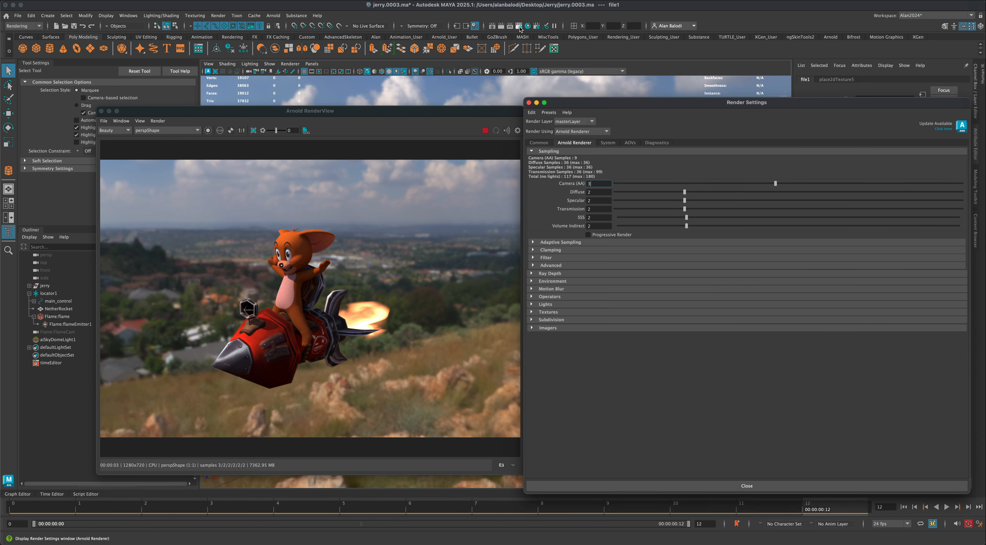
pyautogui.click(802, 183)
pyautogui.click(754, 191)
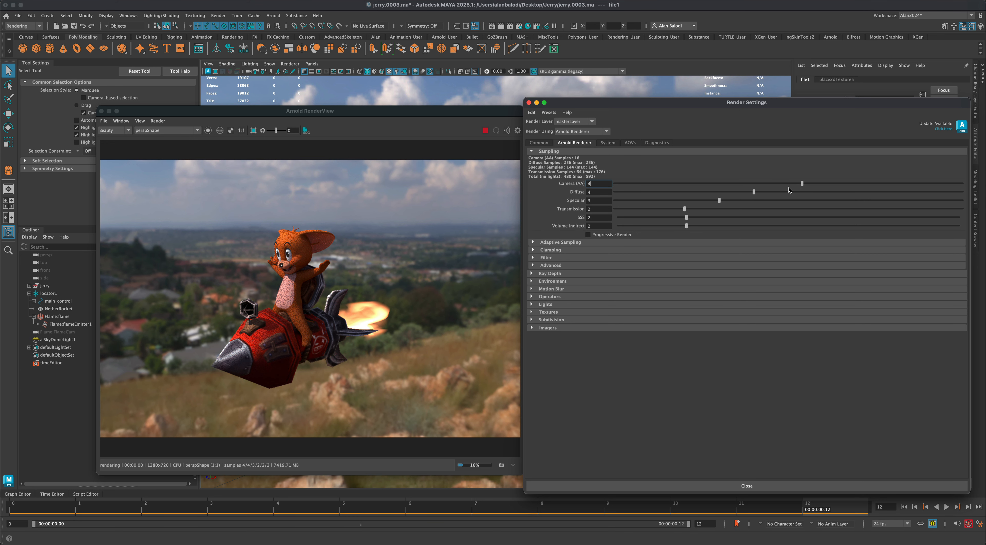
pyautogui.click(720, 200)
pyautogui.moveTo(561, 106); pyautogui.dragTo(650, 113)
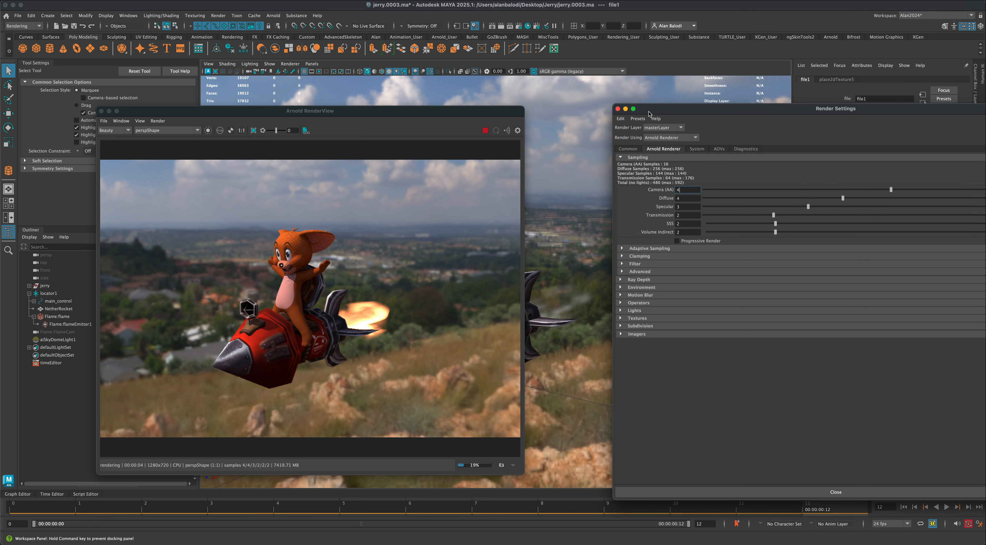
# - Close Render Settings and set aiSkyDomeLight1's Samples and Volume Samples to 4
pyautogui.click(58, 339)
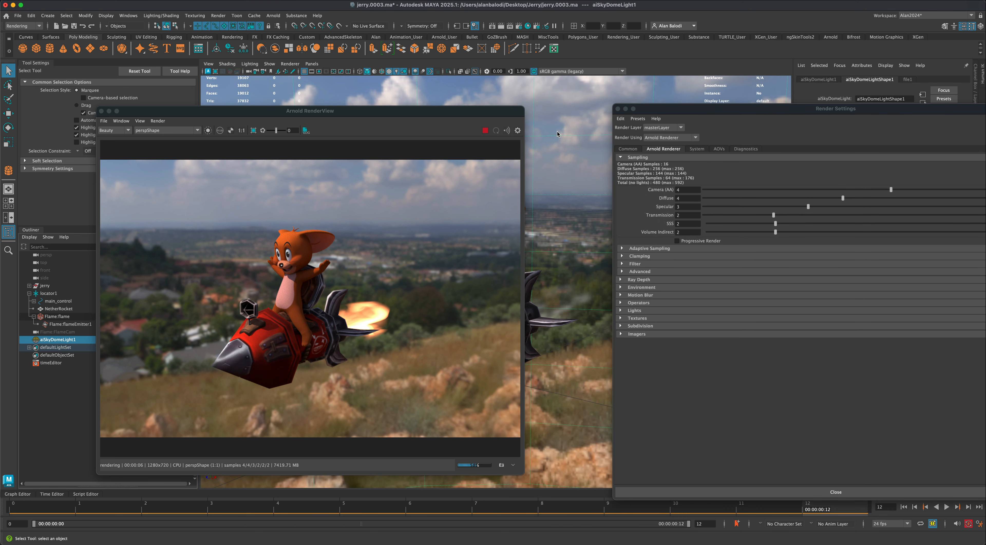
pyautogui.moveTo(644, 112); pyautogui.dragTo(611, 430)
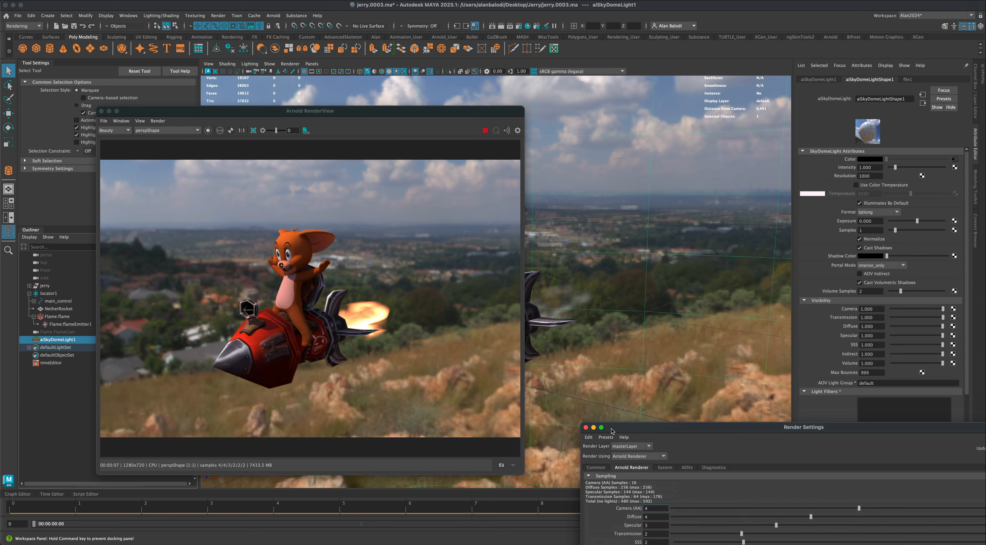
pyautogui.click(585, 427)
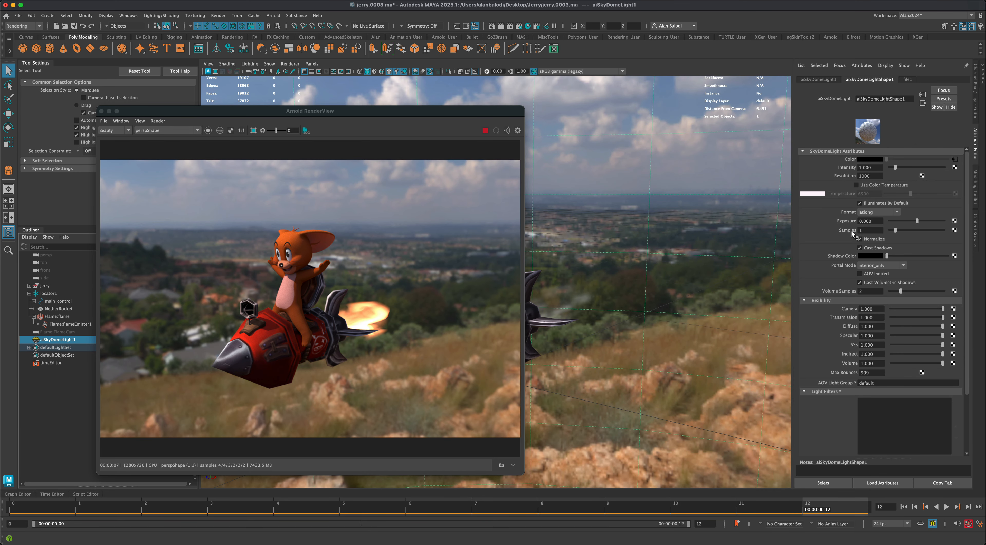
pyautogui.click(862, 230)
pyautogui.write('4')
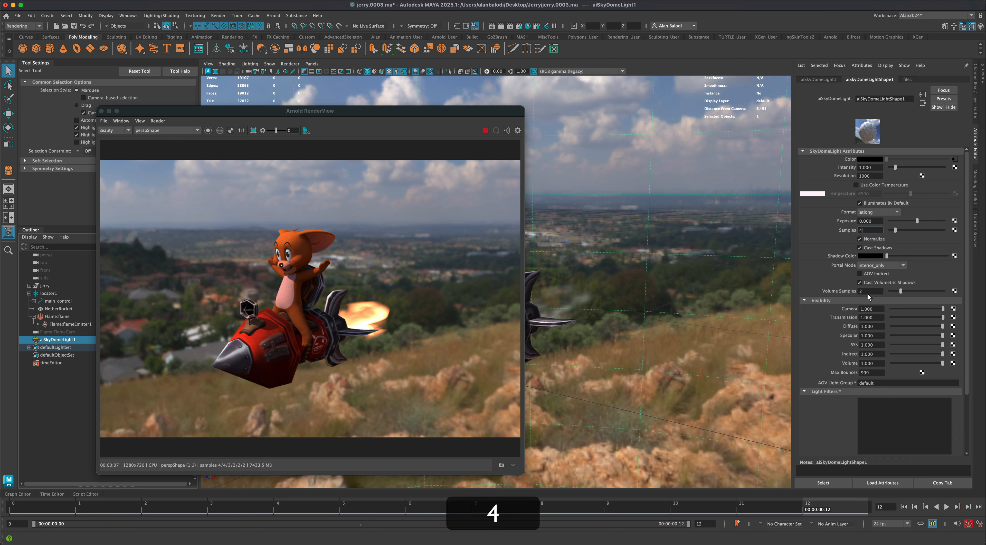
pyautogui.click(871, 292)
pyautogui.write('4')
pyautogui.click(869, 231)
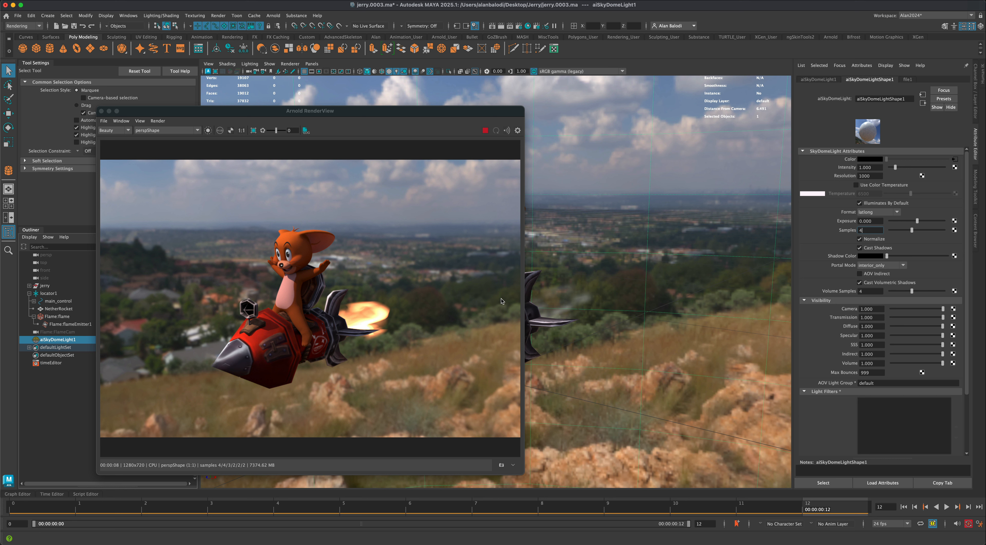
# - Set aiSkyDomeLight1's Camera visibility to 0 and move the render window so the rocket model is uncovered
pyautogui.click(63, 393)
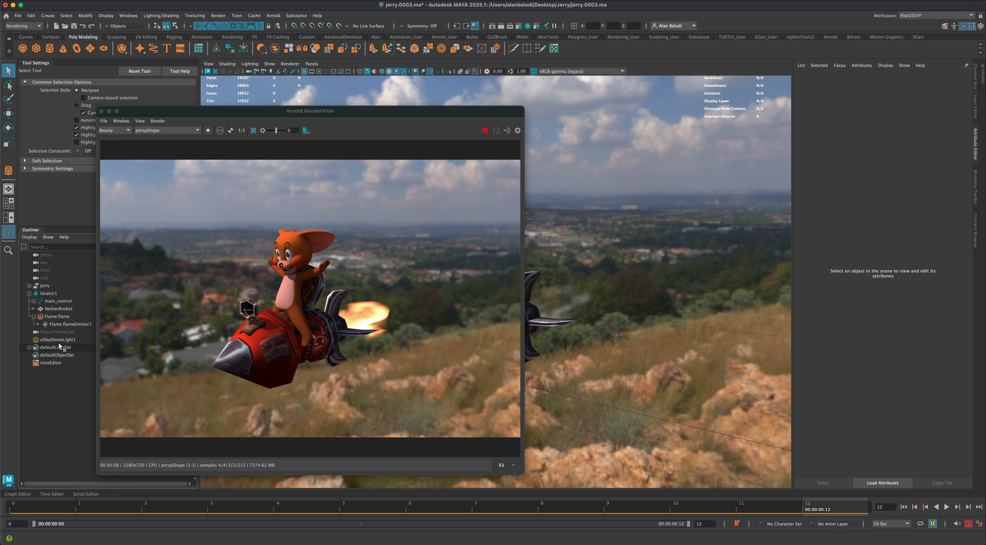
pyautogui.click(58, 339)
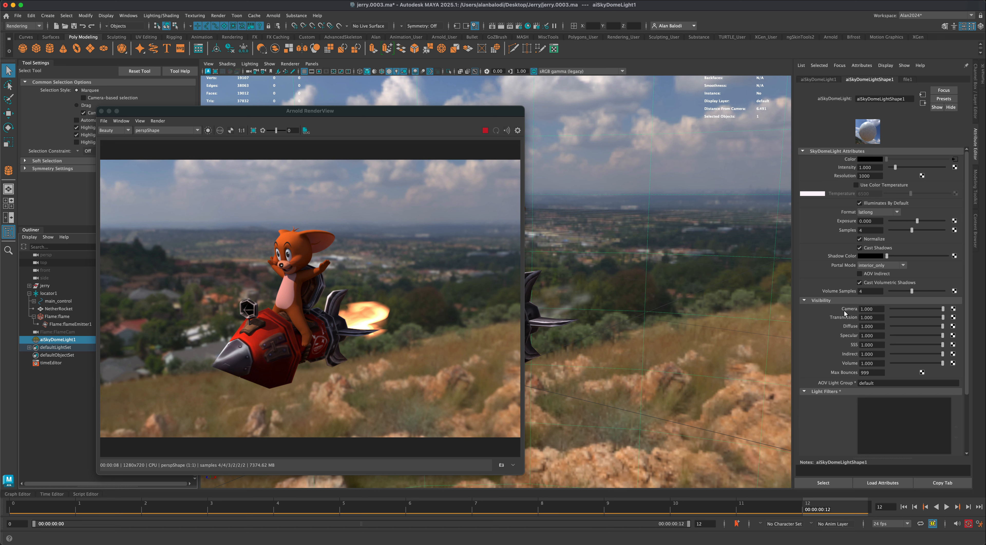
pyautogui.moveTo(942, 308); pyautogui.dragTo(885, 310)
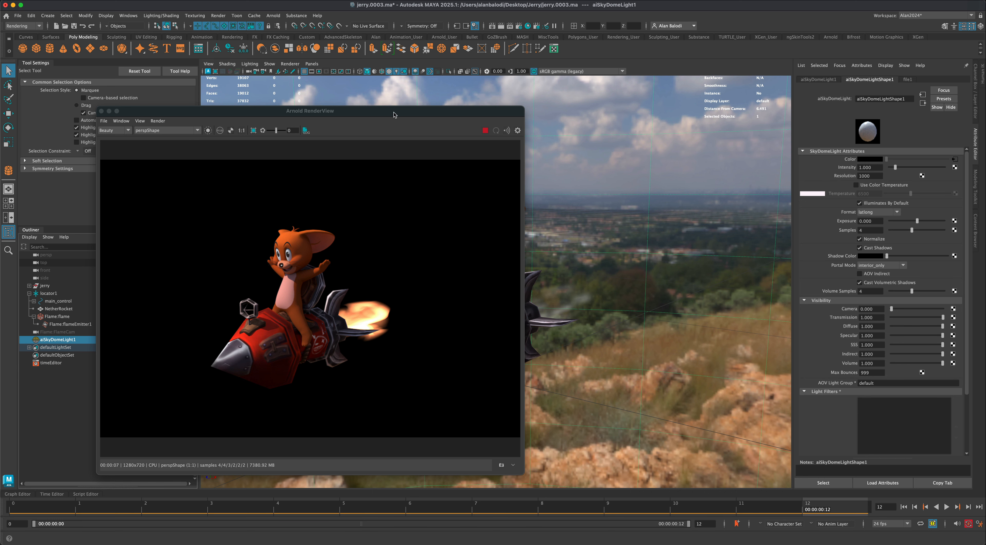
pyautogui.moveTo(394, 114); pyautogui.dragTo(270, 116)
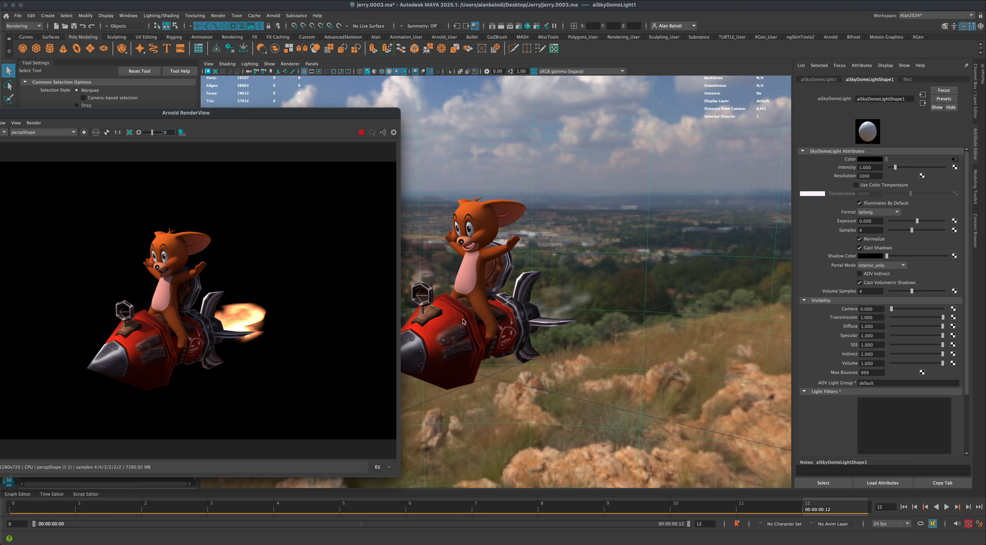
# - Open the material of the NetherRocket mesh and change its type to Lambert
pyautogui.click(457, 321)
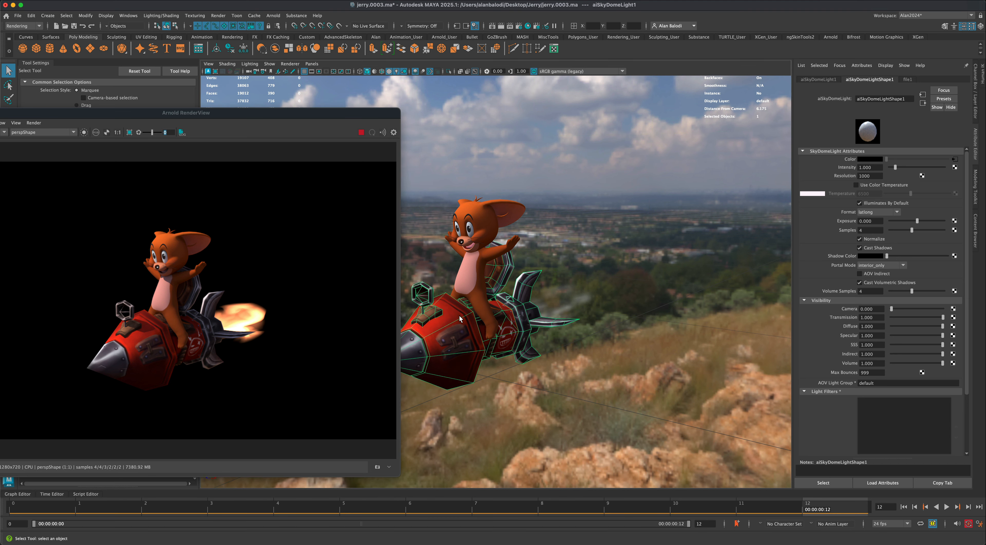
pyautogui.rightClick(460, 315)
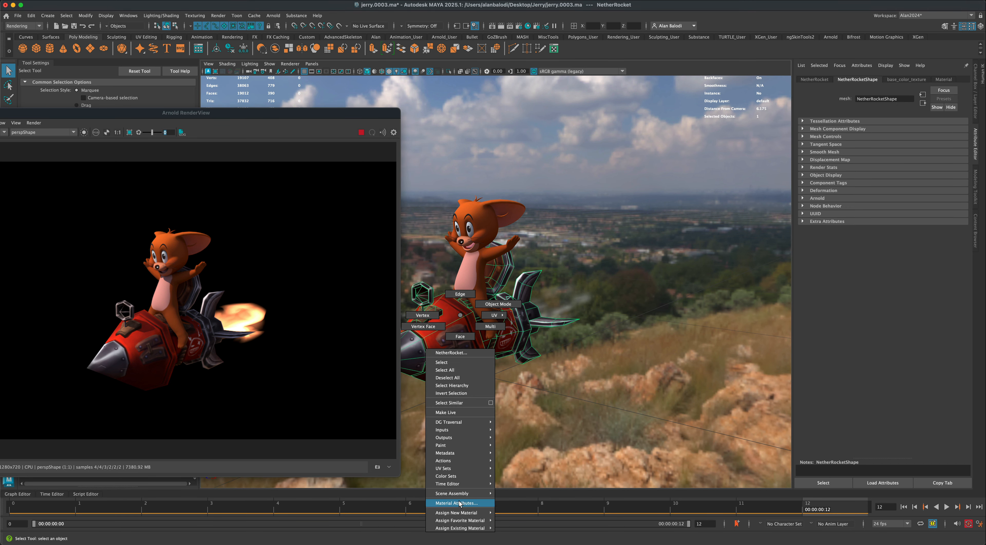
pyautogui.click(460, 502)
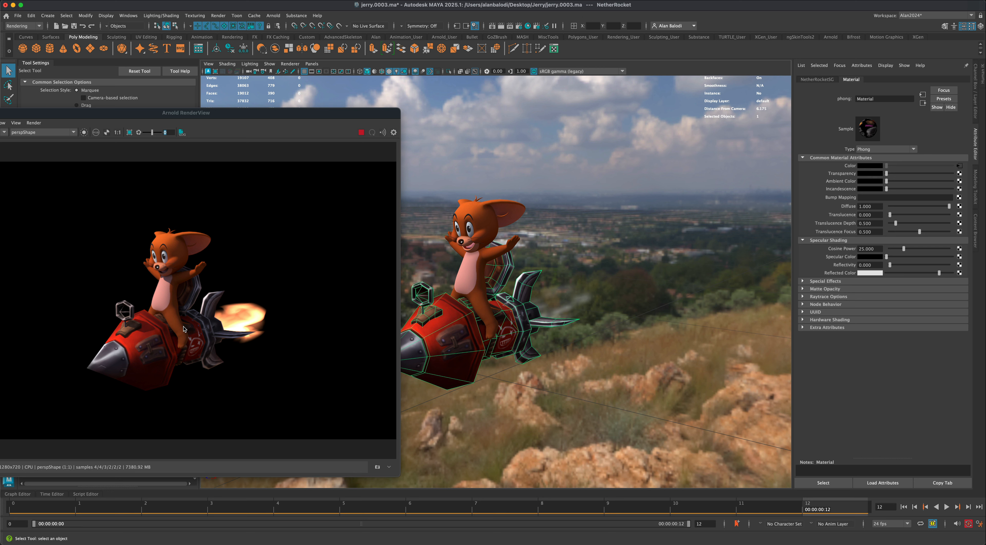
pyautogui.moveTo(293, 114); pyautogui.dragTo(304, 113)
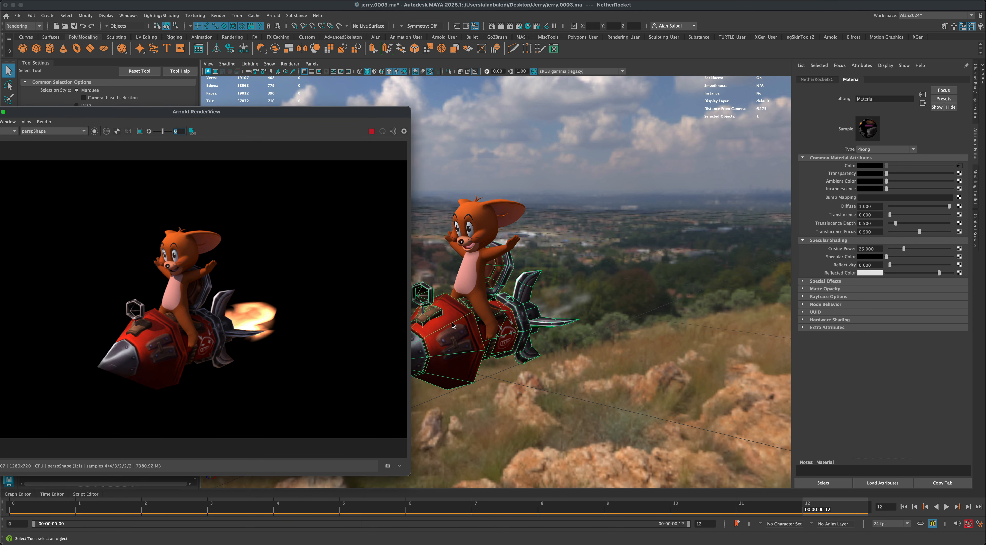
pyautogui.click(902, 149)
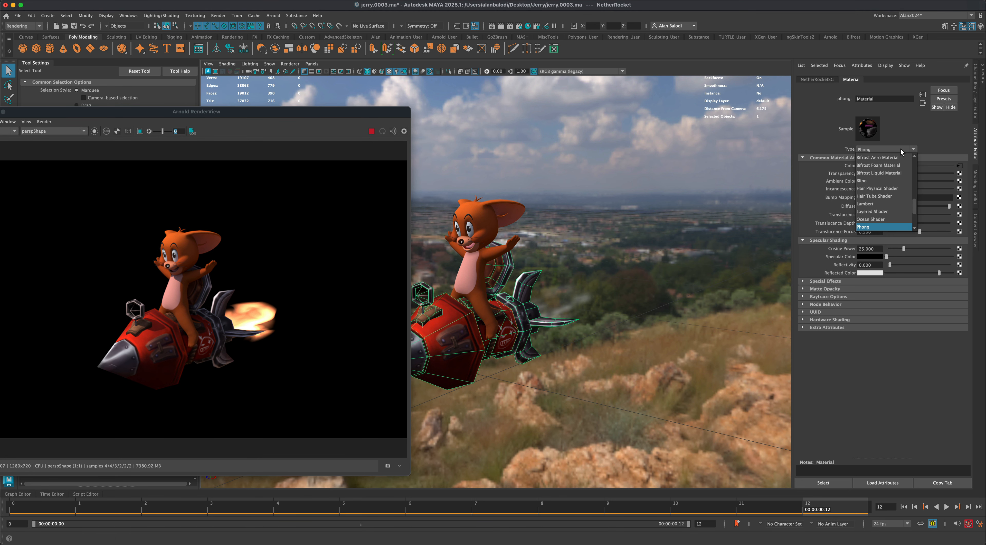
pyautogui.scroll(-3, 916, 209)
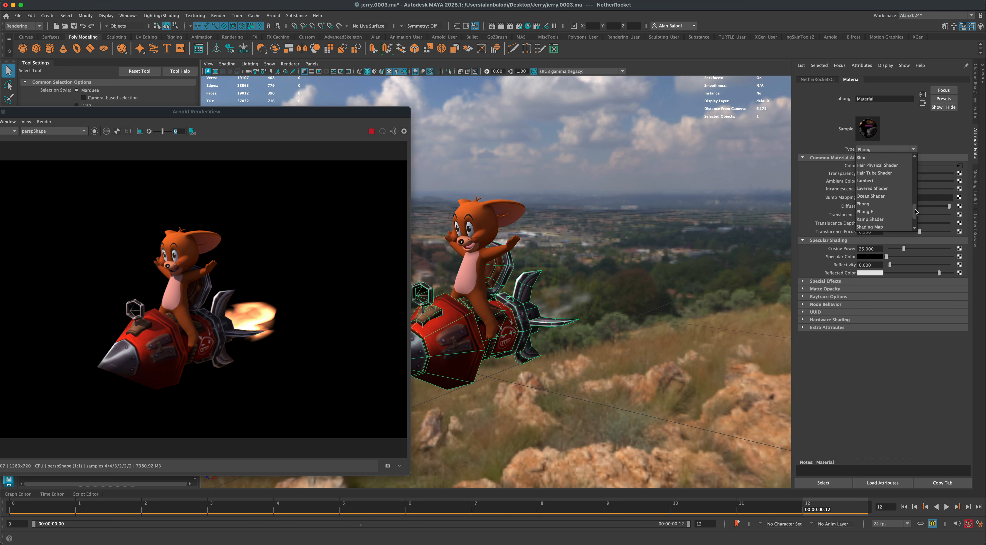
pyautogui.moveTo(916, 212)
pyautogui.mouseDown()
pyautogui.moveTo(917, 194)
pyautogui.moveTo(918, 205)
pyautogui.mouseUp()
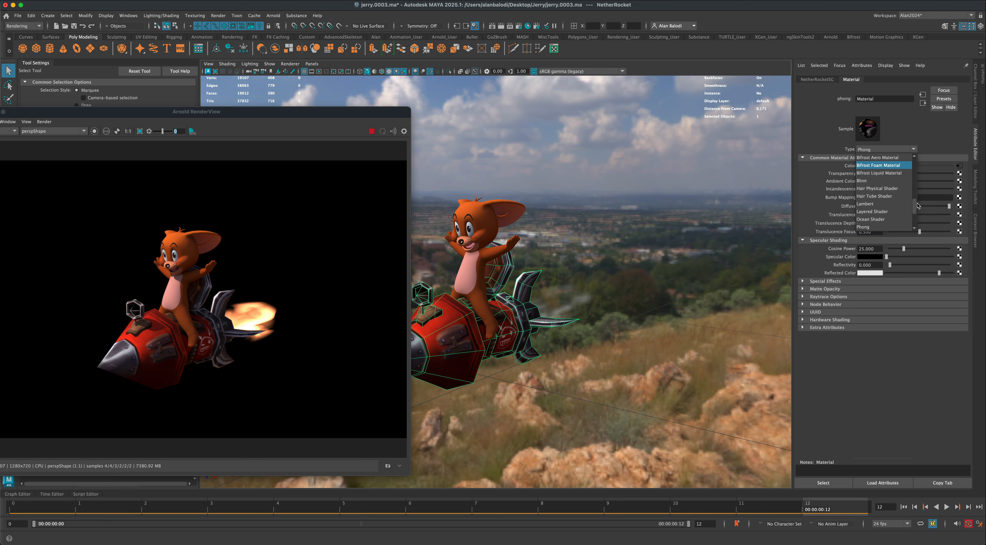
pyautogui.click(901, 203)
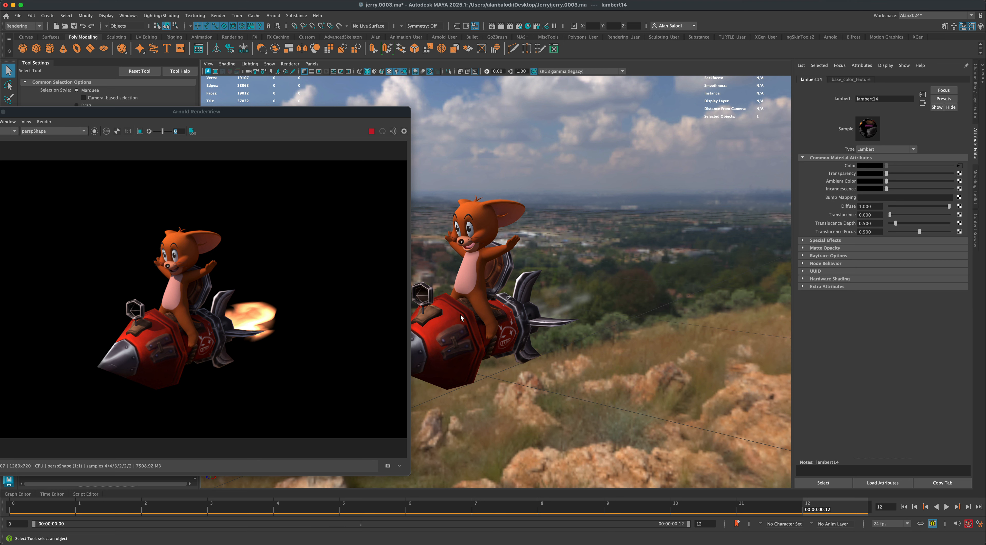
# - Copy the image file path of the base color texture used by the rocket's material
pyautogui.moveTo(462, 316); pyautogui.dragTo(513, 499, button='right')
pyautogui.click(457, 315)
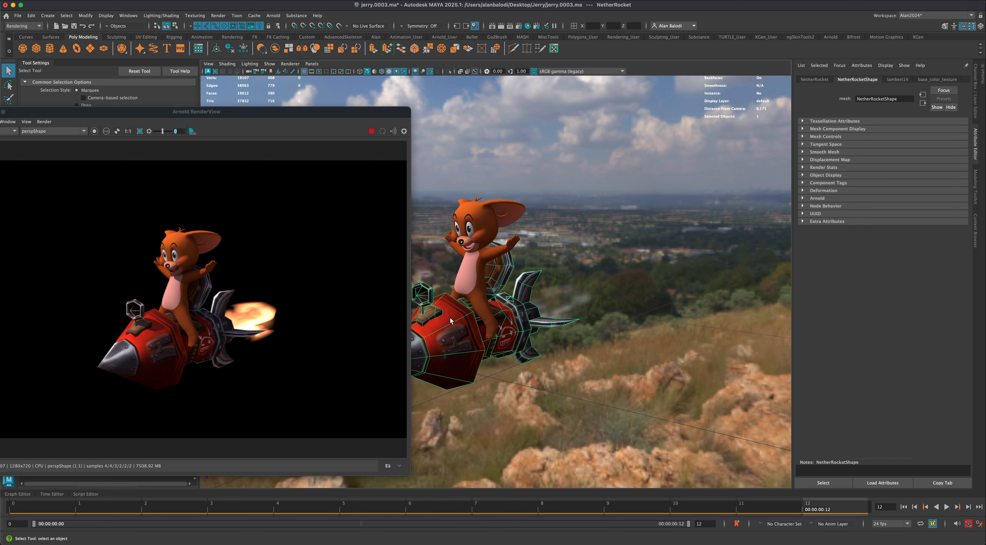
pyautogui.moveTo(452, 317); pyautogui.dragTo(452, 504, button='right')
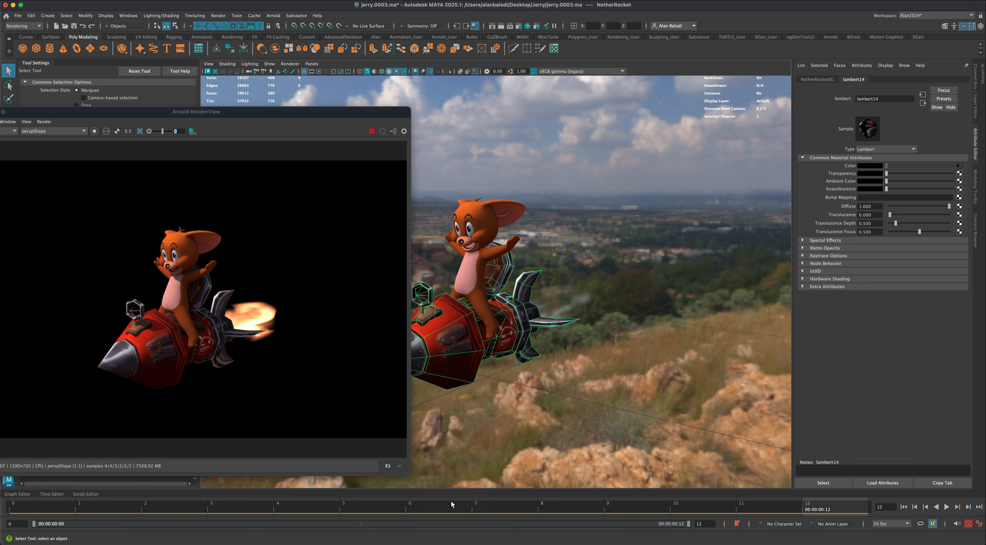
pyautogui.click(960, 165)
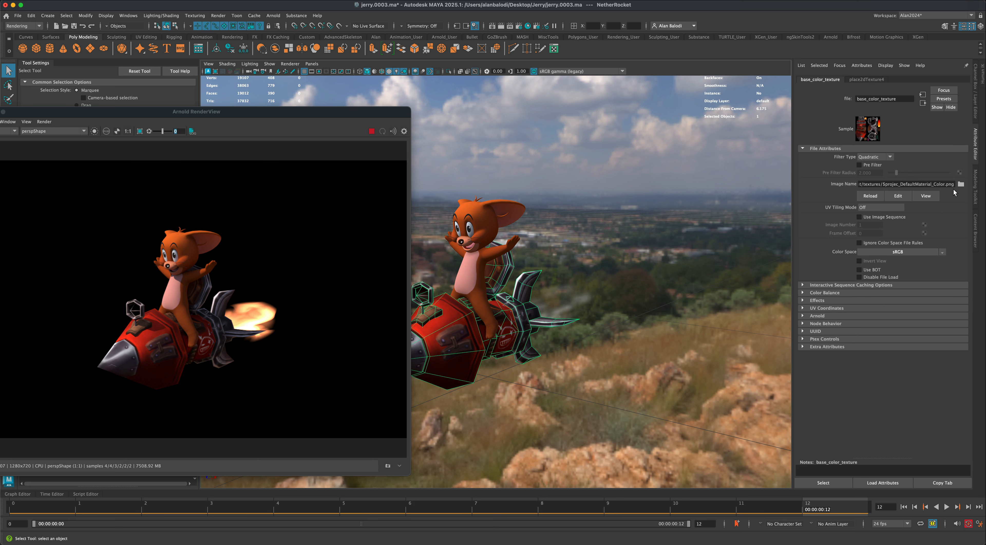
pyautogui.moveTo(955, 184); pyautogui.dragTo(840, 184)
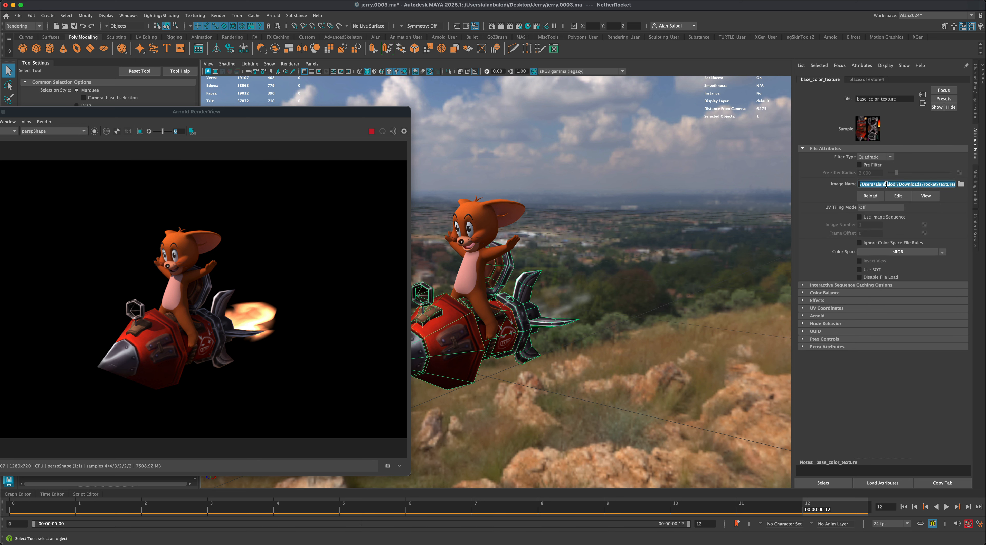
pyautogui.press('super+c')
pyautogui.click(922, 104)
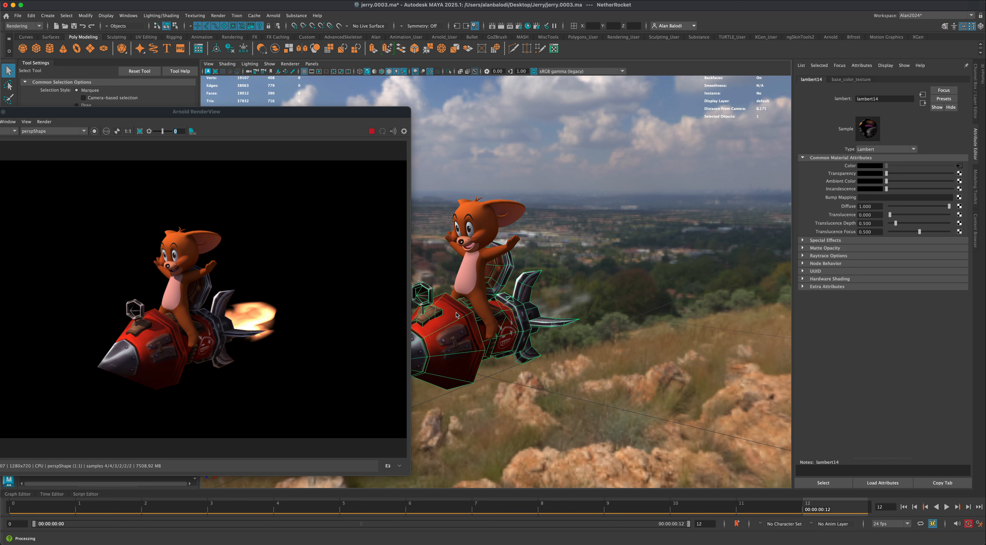
# - Assign a new aiStandardSurface material to the NetherRocket mesh and rename it aiRocket
pyautogui.moveTo(456, 313); pyautogui.dragTo(513, 518, button='right')
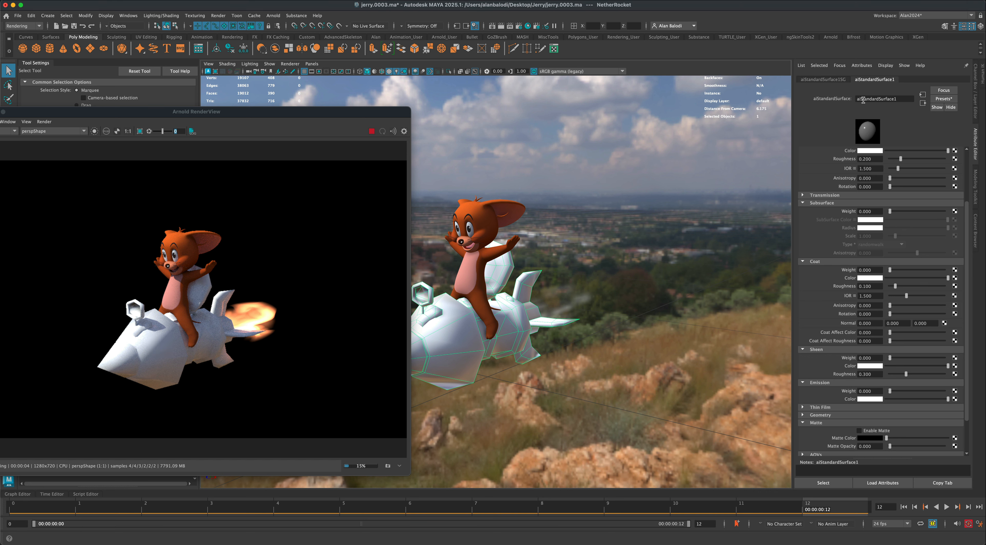
pyautogui.moveTo(861, 100); pyautogui.dragTo(853, 100)
pyautogui.write('aiRocket')
pyautogui.press('Return')
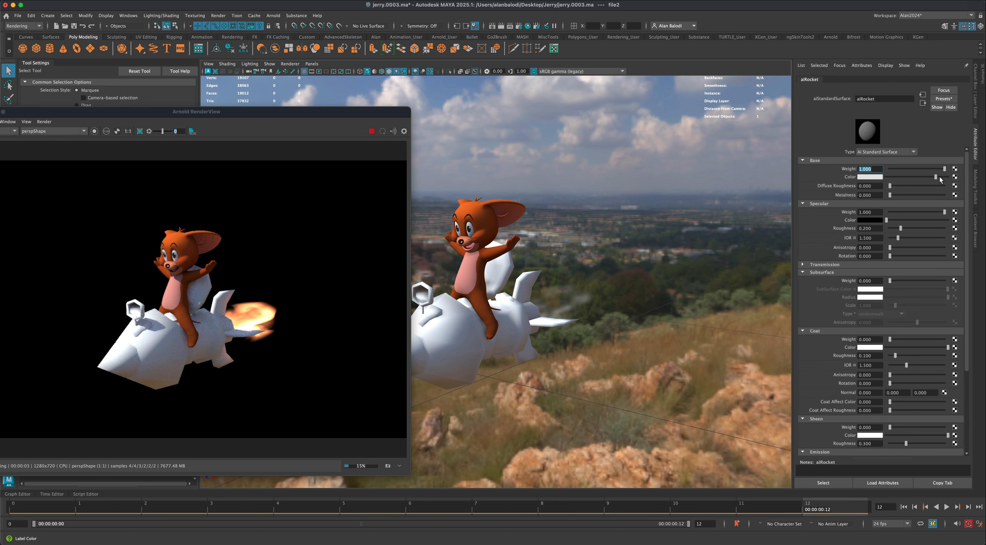
# - Connect a File texture to aiRocket's base color and load the copied rocket color image path into it
pyautogui.moveTo(937, 177); pyautogui.dragTo(949, 177)
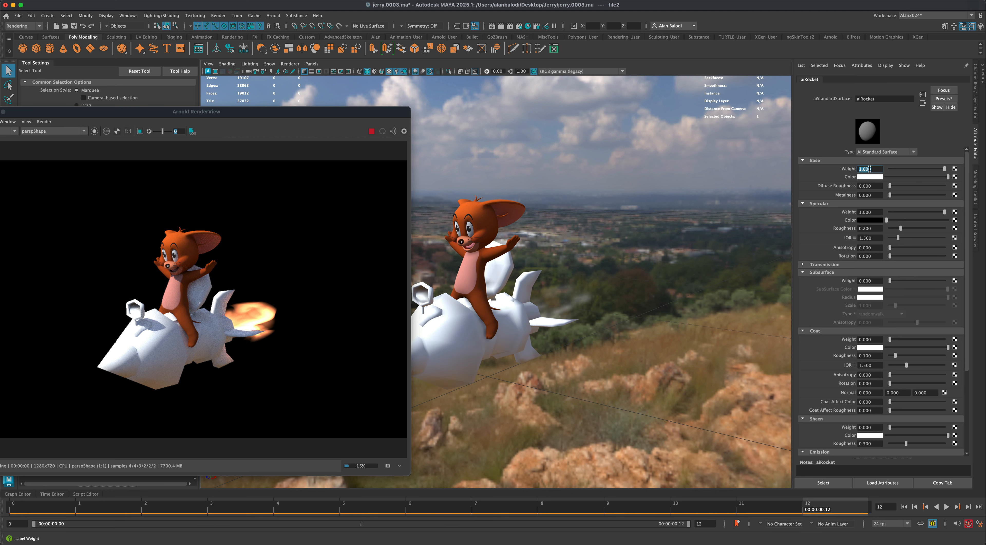
pyautogui.click(956, 178)
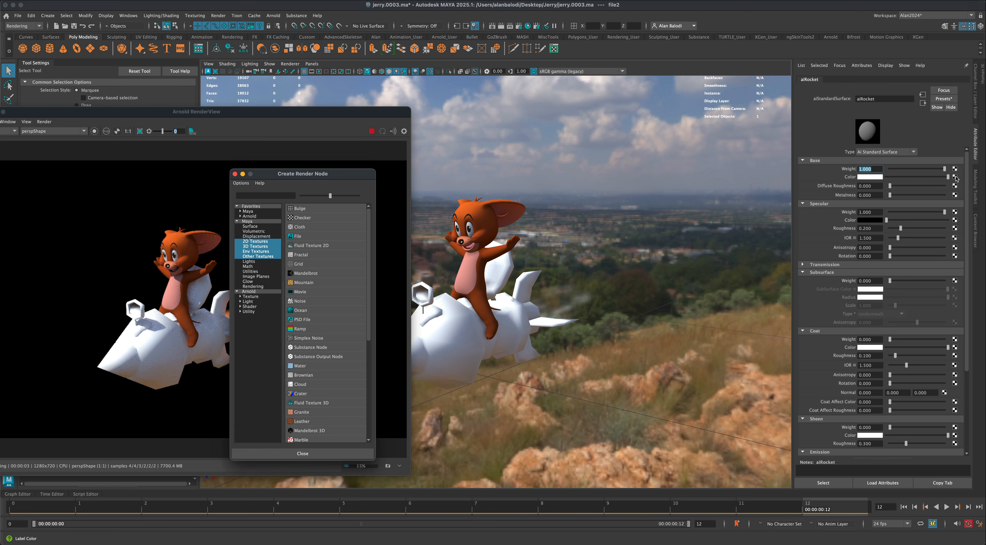
pyautogui.click(323, 242)
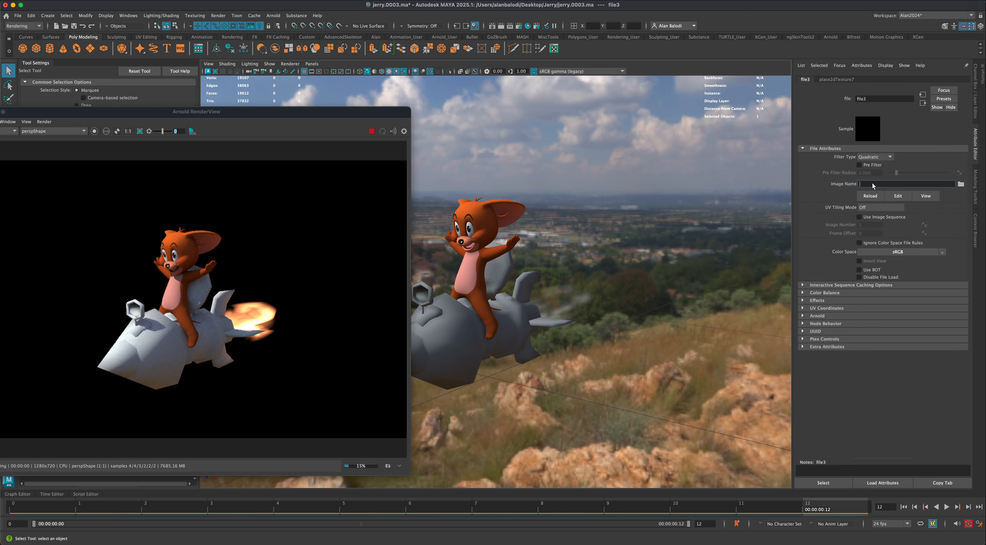
pyautogui.press('super+v')
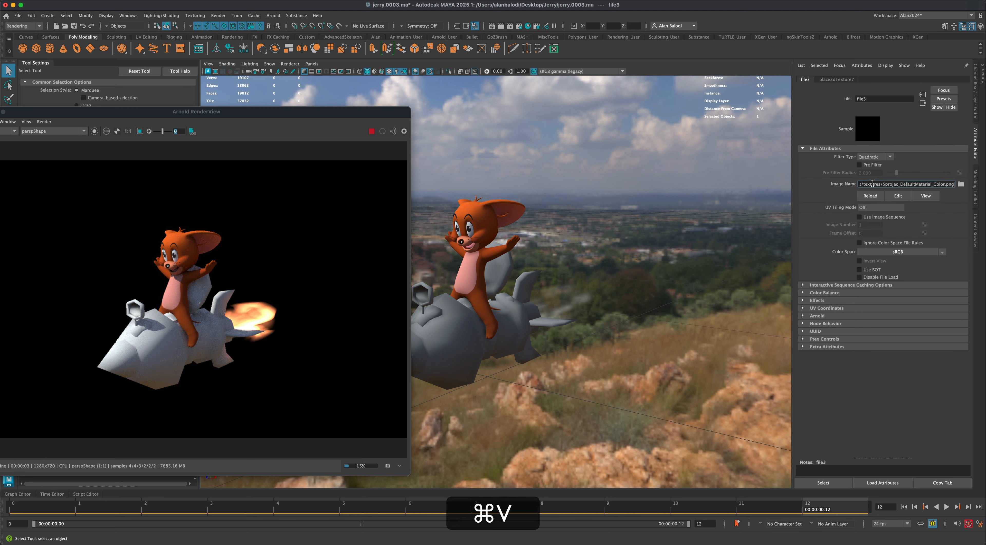
pyautogui.press('super+Return')
pyautogui.press('Return')
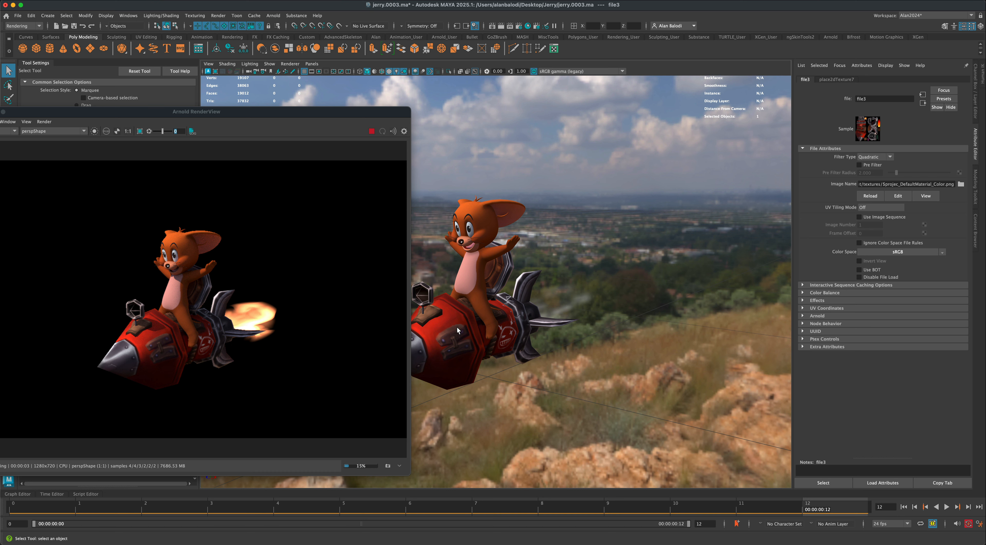
pyautogui.click(923, 103)
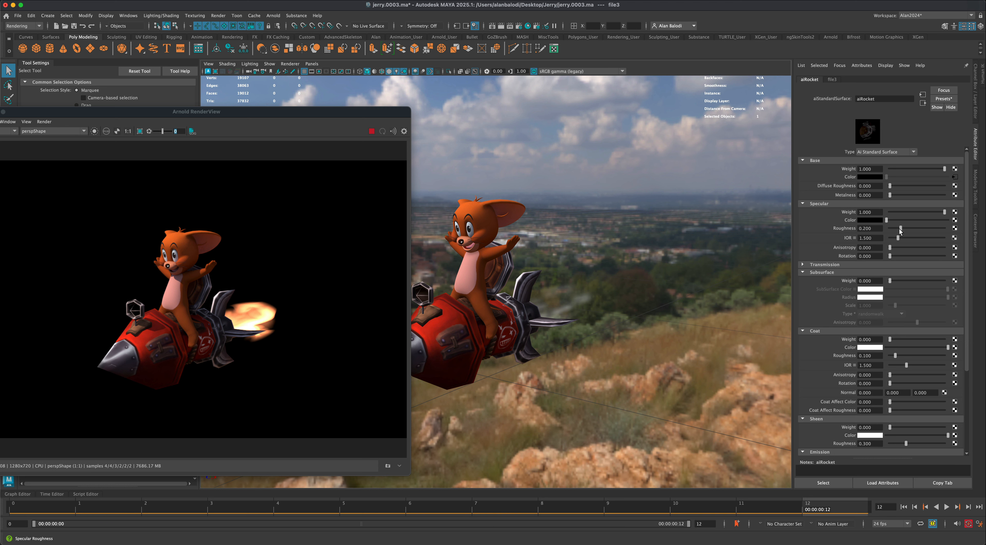
# - Give aiRocket a shinier metal finish with a light grey specular color, Metalness 0.6 and an adjusted specular Roughness
pyautogui.moveTo(900, 228)
pyautogui.mouseDown()
pyautogui.moveTo(887, 229)
pyautogui.moveTo(981, 230)
pyautogui.moveTo(888, 229)
pyautogui.moveTo(928, 221)
pyautogui.mouseUp()
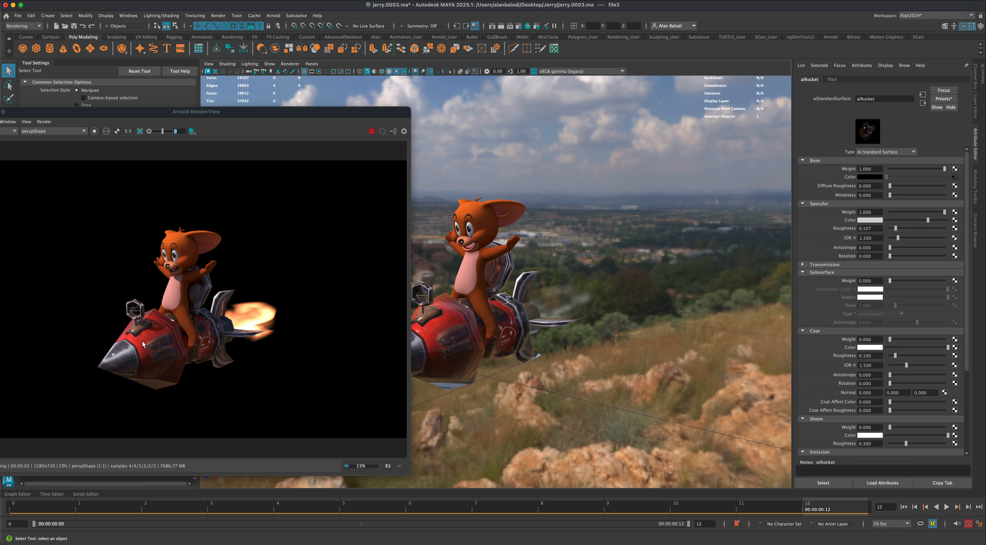
pyautogui.scroll(5, 472, 326)
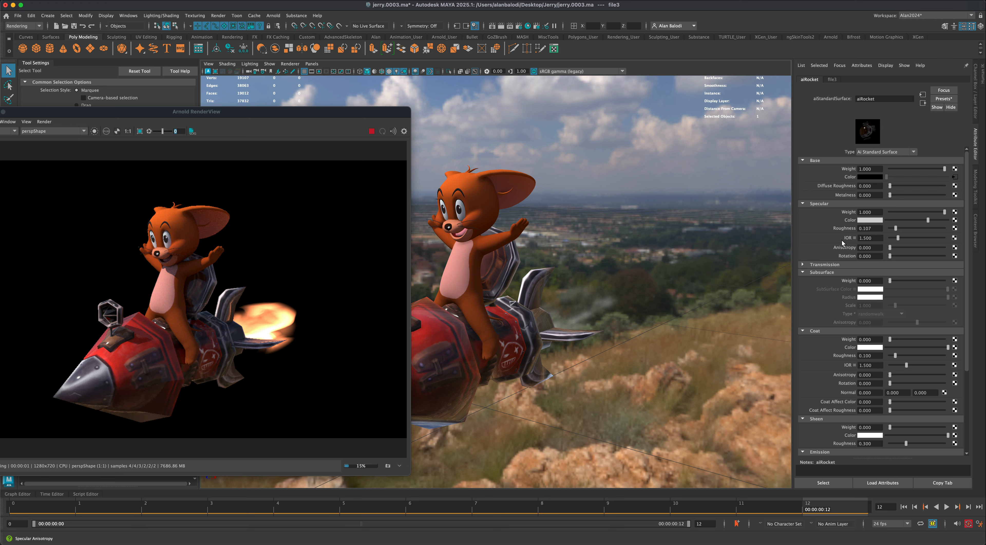
pyautogui.moveTo(898, 229)
pyautogui.mouseDown()
pyautogui.moveTo(887, 229)
pyautogui.moveTo(928, 228)
pyautogui.moveTo(884, 225)
pyautogui.moveTo(896, 228)
pyautogui.mouseUp()
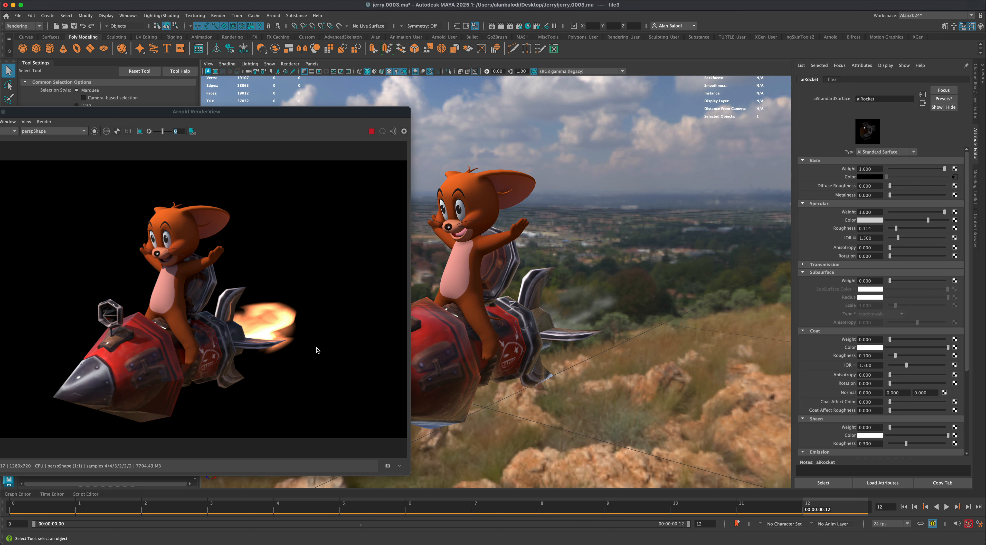
pyautogui.moveTo(891, 194); pyautogui.dragTo(924, 196)
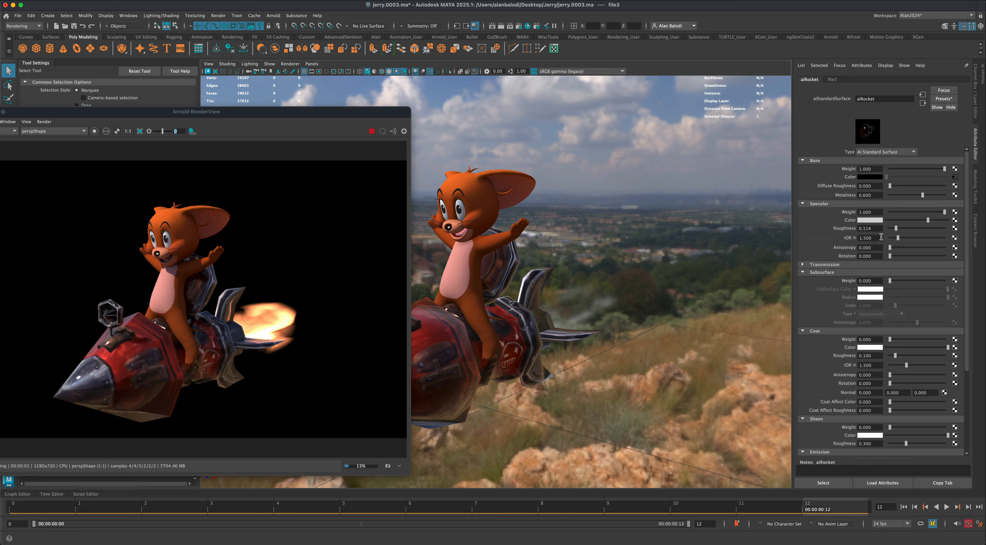
pyautogui.moveTo(897, 228)
pyautogui.mouseDown()
pyautogui.moveTo(931, 230)
pyautogui.moveTo(910, 226)
pyautogui.mouseUp()
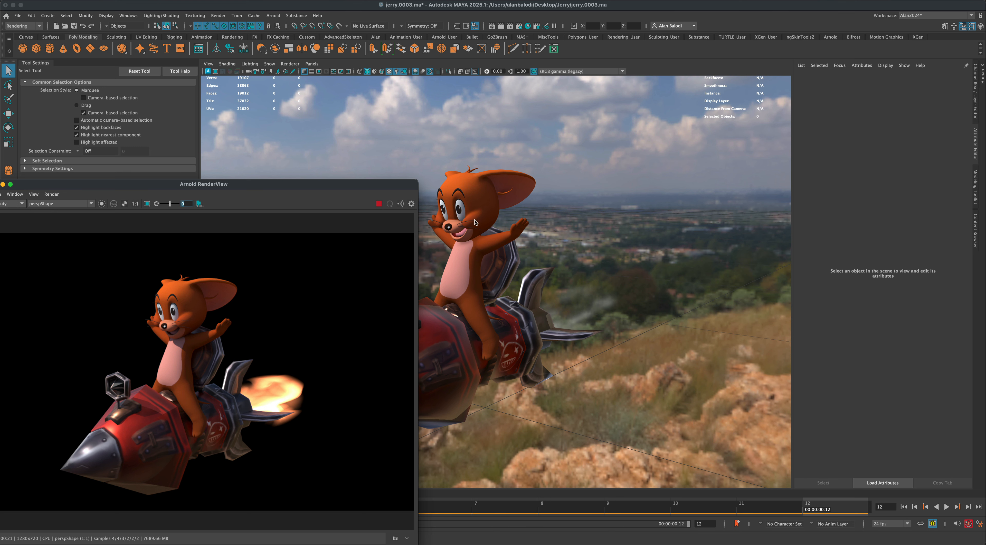
# - Select the character's body_geo mesh inside the geo group of the jerry hierarchy
pyautogui.moveTo(397, 185); pyautogui.dragTo(470, 358)
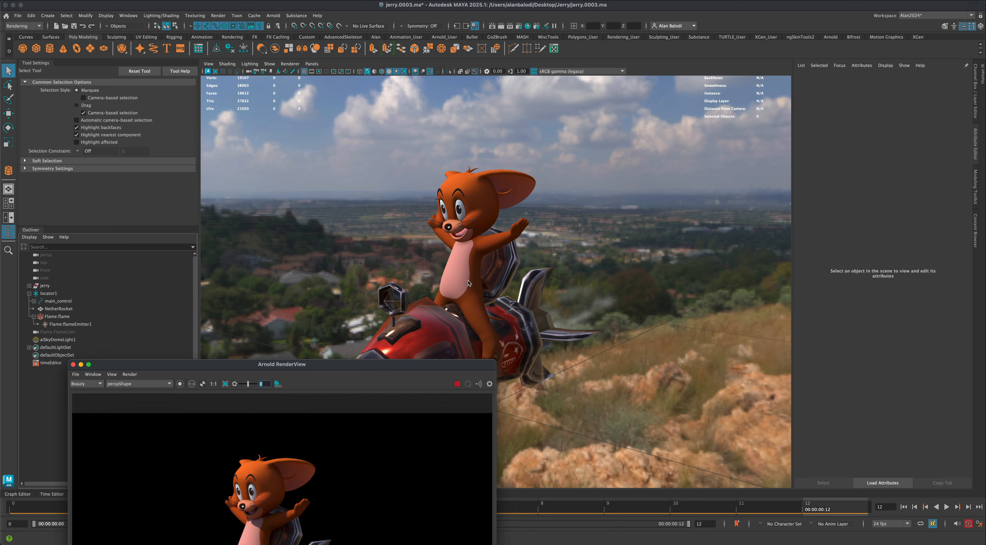
pyautogui.click(474, 264)
pyautogui.click(476, 209)
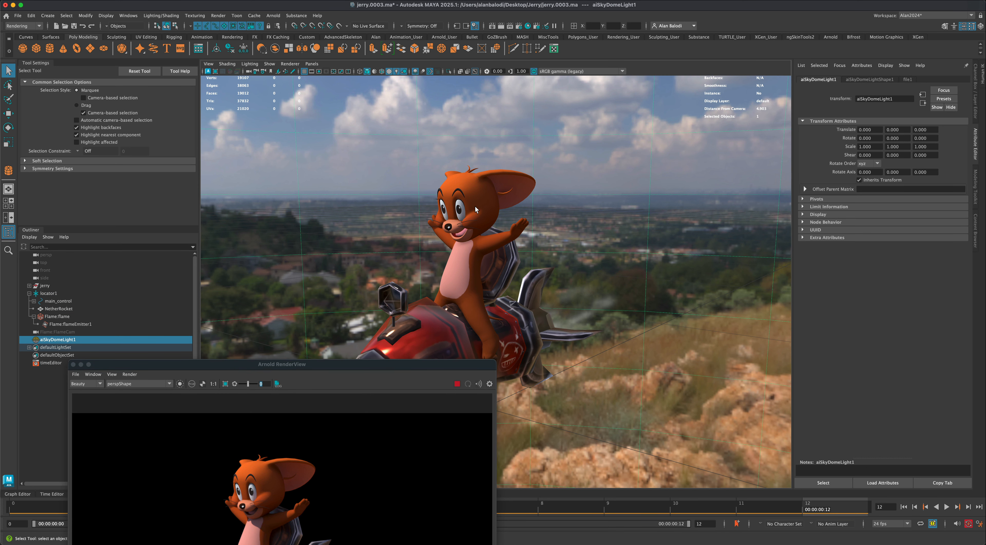
pyautogui.click(462, 286)
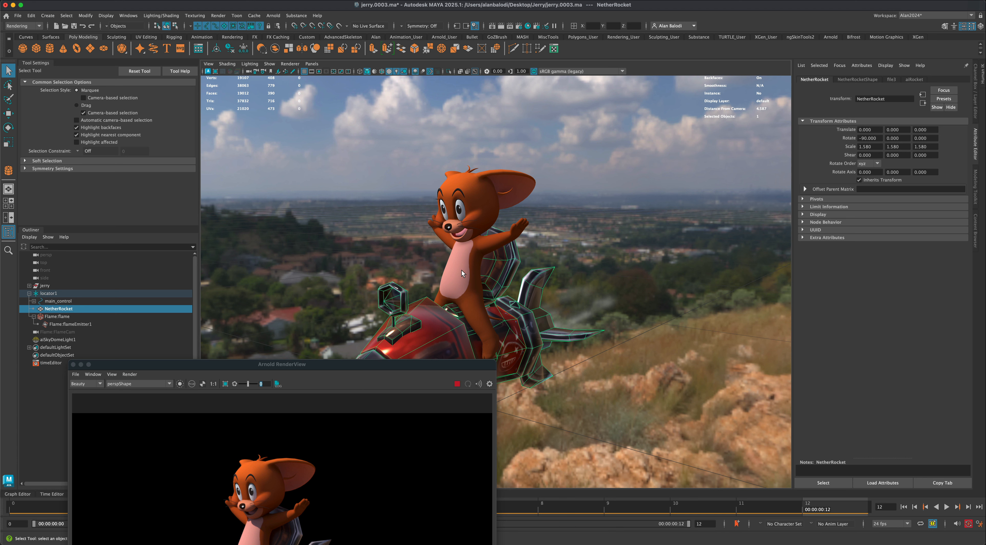
pyautogui.moveTo(181, 365); pyautogui.dragTo(188, 368)
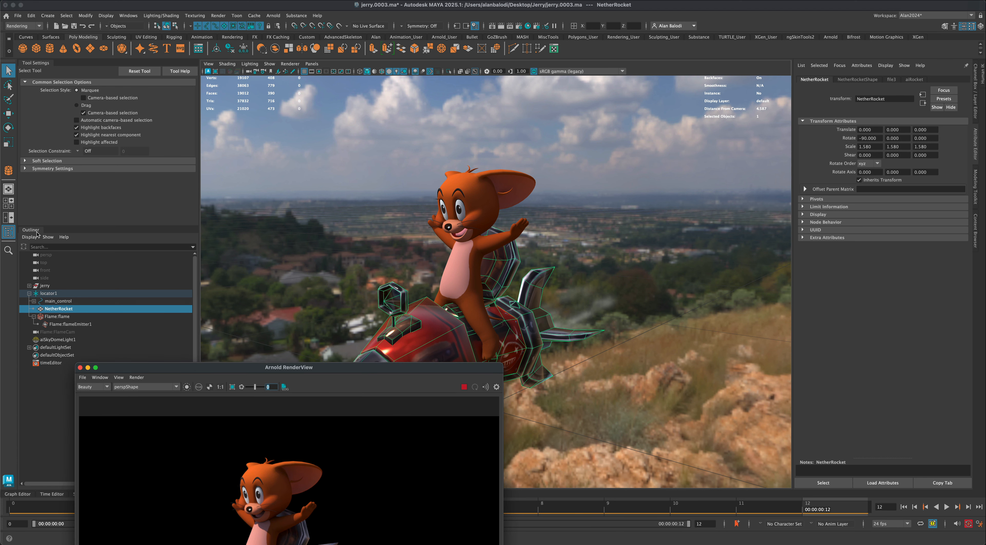
pyautogui.click(30, 286)
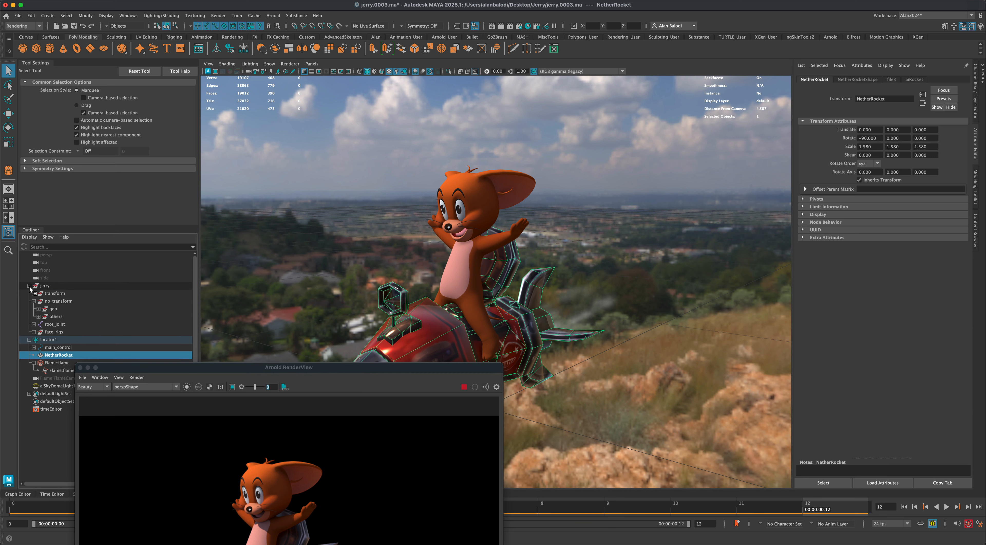
pyautogui.moveTo(118, 367); pyautogui.dragTo(158, 402)
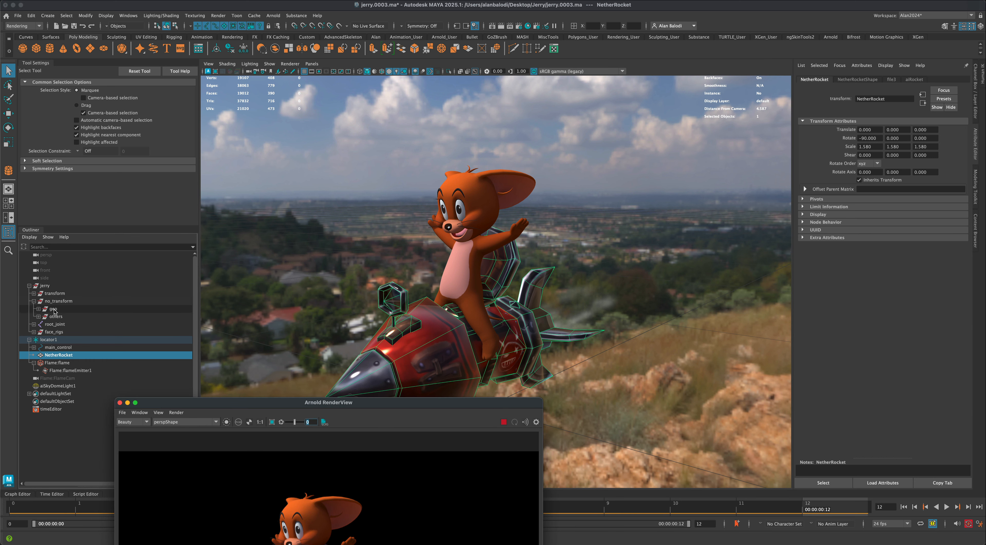
pyautogui.click(53, 309)
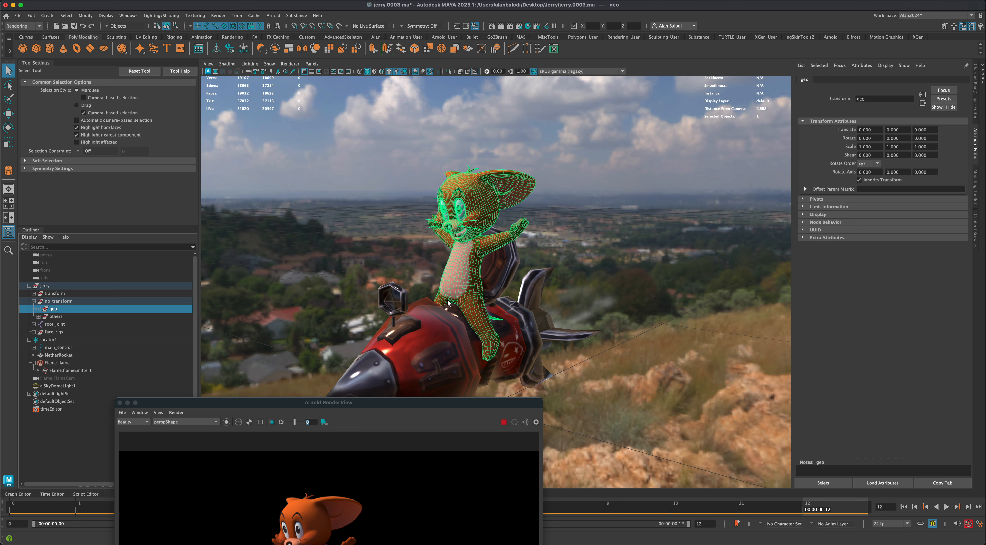
pyautogui.click(39, 309)
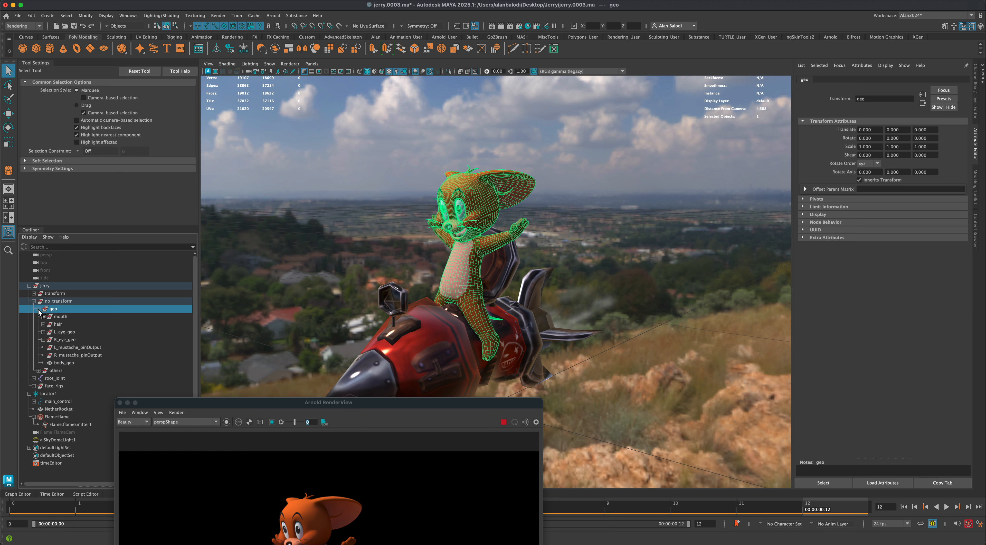
pyautogui.click(64, 362)
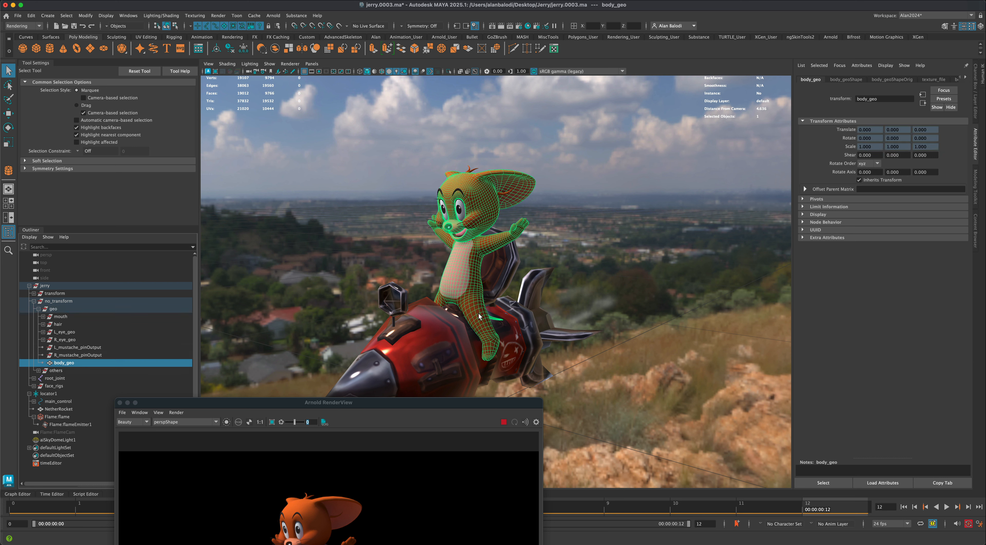
# - Isolate body_geo in the viewport and open the attributes of its body_mat material
pyautogui.moveTo(470, 274); pyautogui.dragTo(468, 459, button='right')
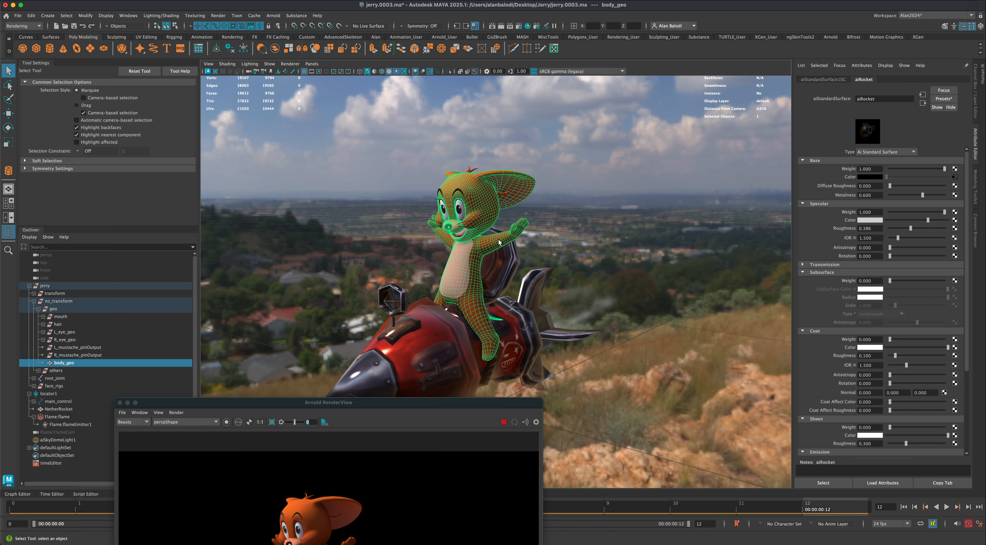
pyautogui.click(449, 71)
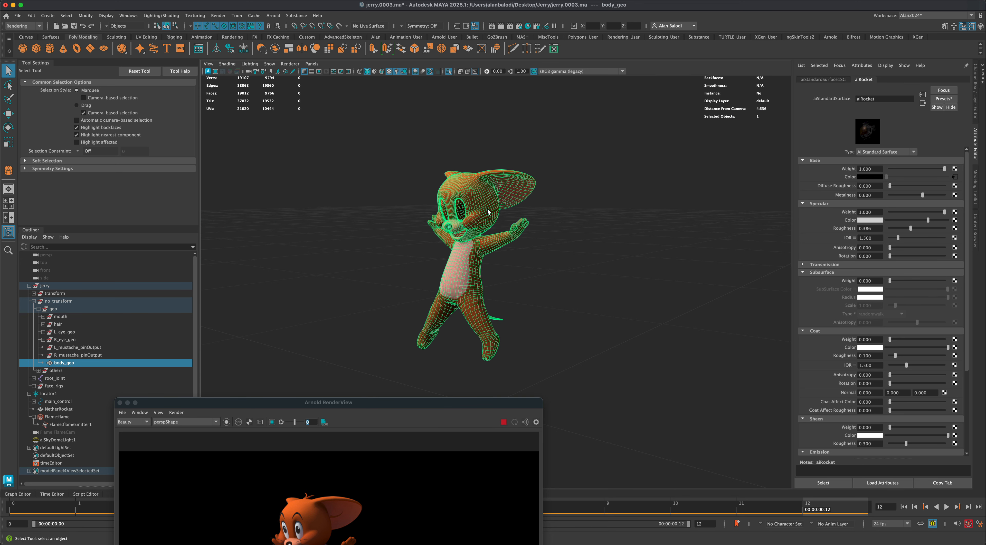
pyautogui.moveTo(487, 211); pyautogui.dragTo(479, 398, button='right')
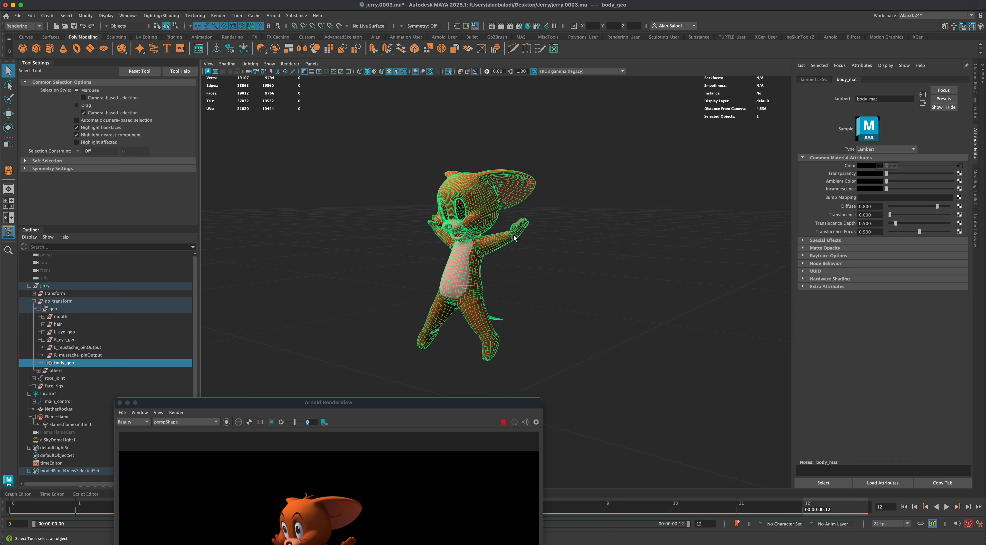
# - Copy the image file path of the color texture used by body_mat and return to the material
pyautogui.moveTo(334, 402); pyautogui.dragTo(251, 135)
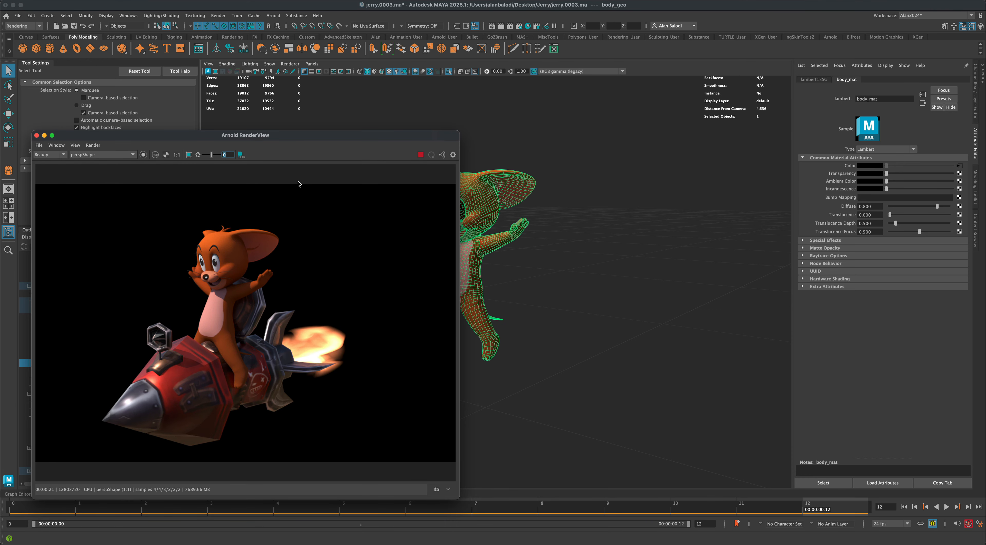
pyautogui.moveTo(328, 143); pyautogui.dragTo(453, 245)
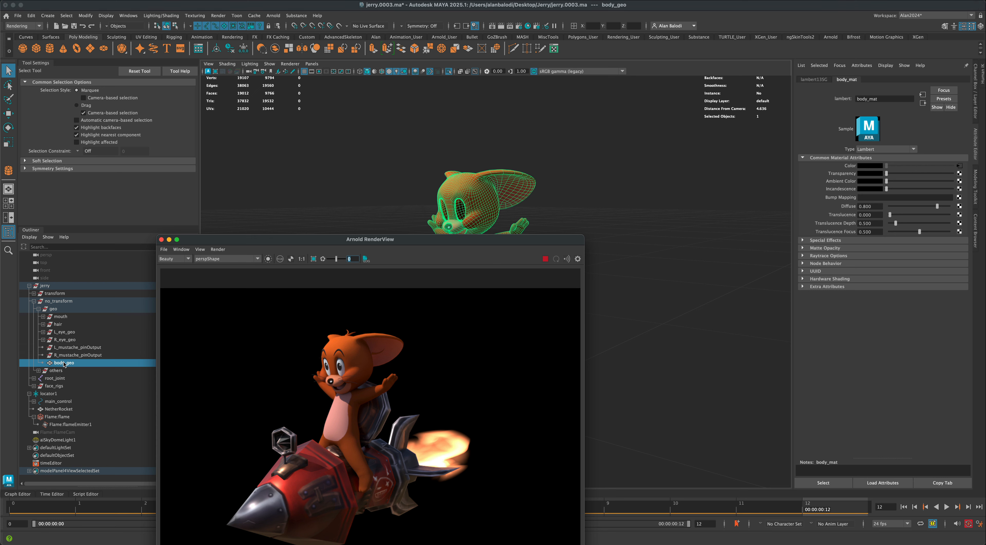
pyautogui.click(43, 339)
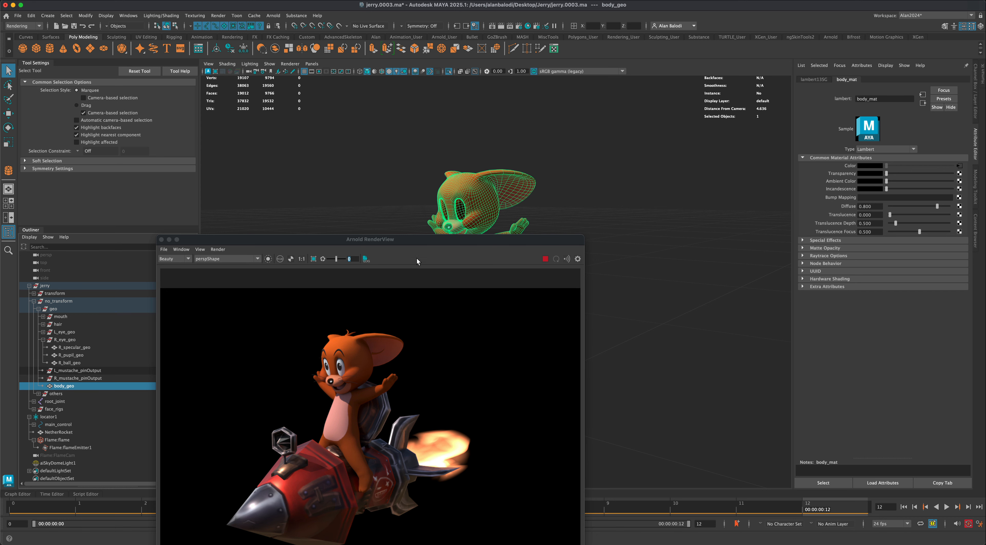
pyautogui.moveTo(507, 239); pyautogui.dragTo(328, 197)
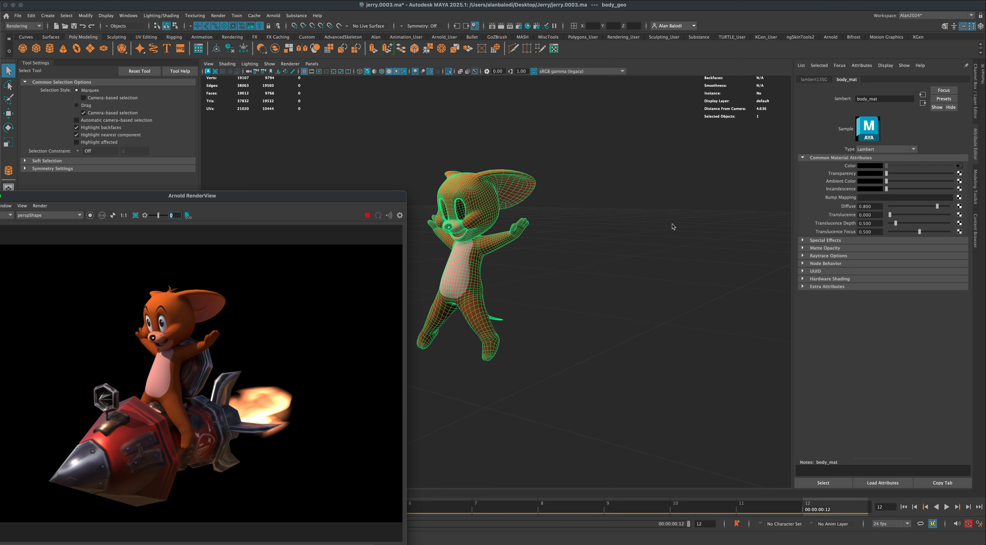
pyautogui.click(960, 166)
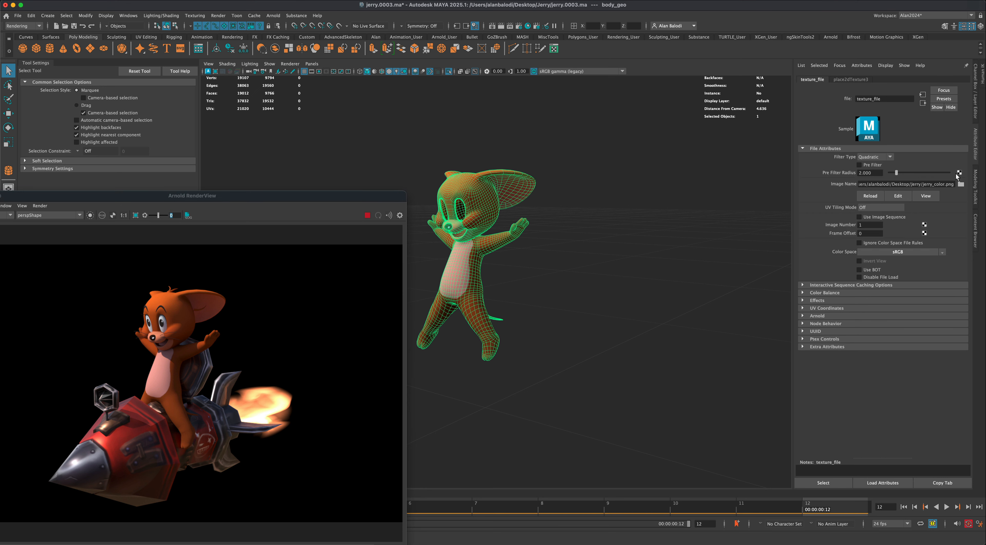
pyautogui.moveTo(943, 183); pyautogui.dragTo(840, 178)
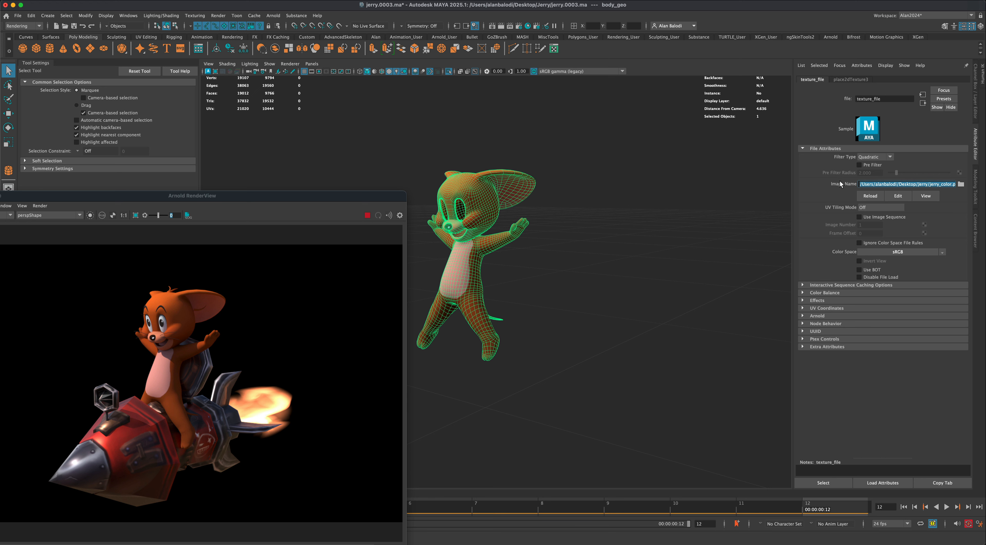
pyautogui.press('super+c')
pyautogui.click(922, 104)
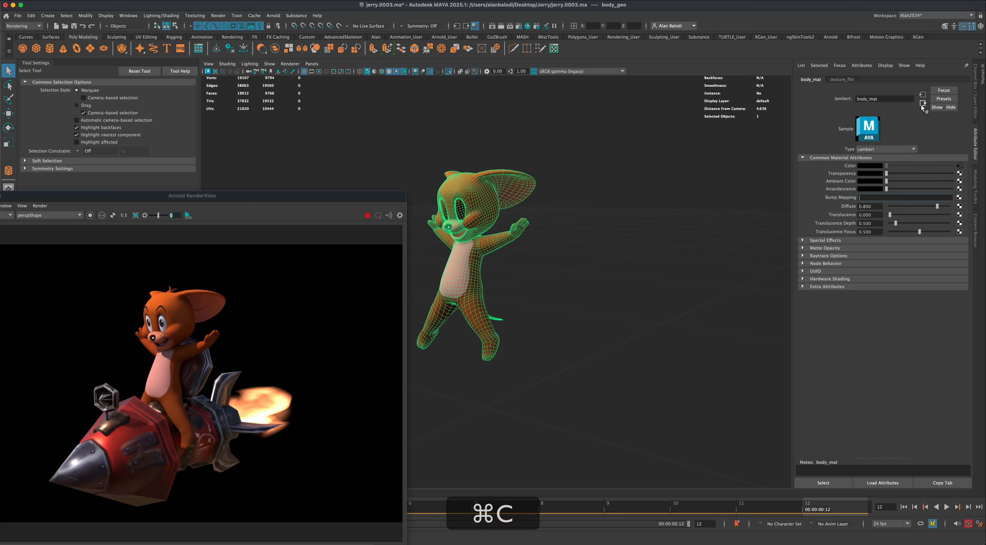
# - Change the body_mat material's type from Lambert to Ai Standard Surface
pyautogui.click(882, 147)
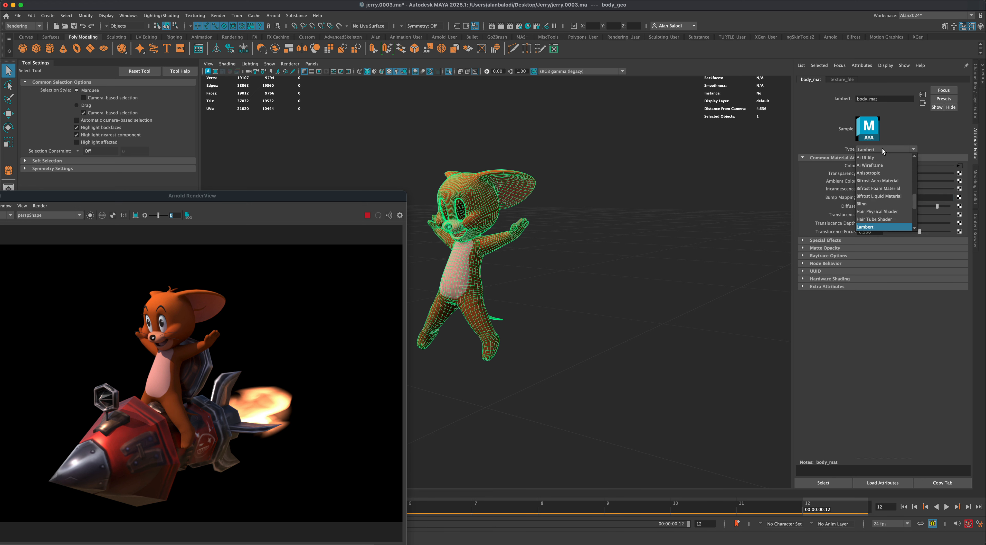
pyautogui.moveTo(913, 198)
pyautogui.mouseDown()
pyautogui.moveTo(918, 236)
pyautogui.moveTo(917, 195)
pyautogui.mouseUp()
pyautogui.click(903, 164)
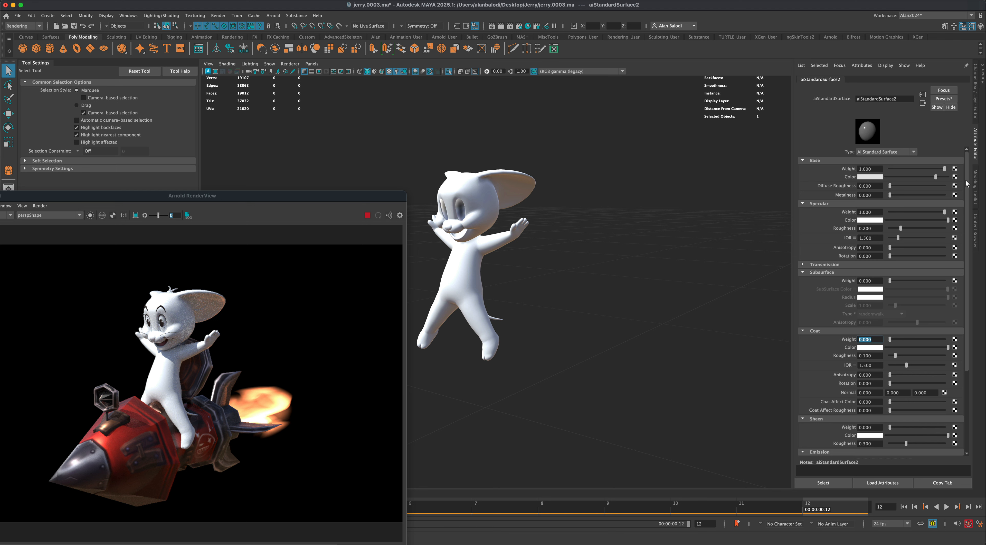
# - Connect a File texture to the new body material's base color and load the copied jerry_color.png path into it
pyautogui.moveTo(935, 180); pyautogui.dragTo(949, 177)
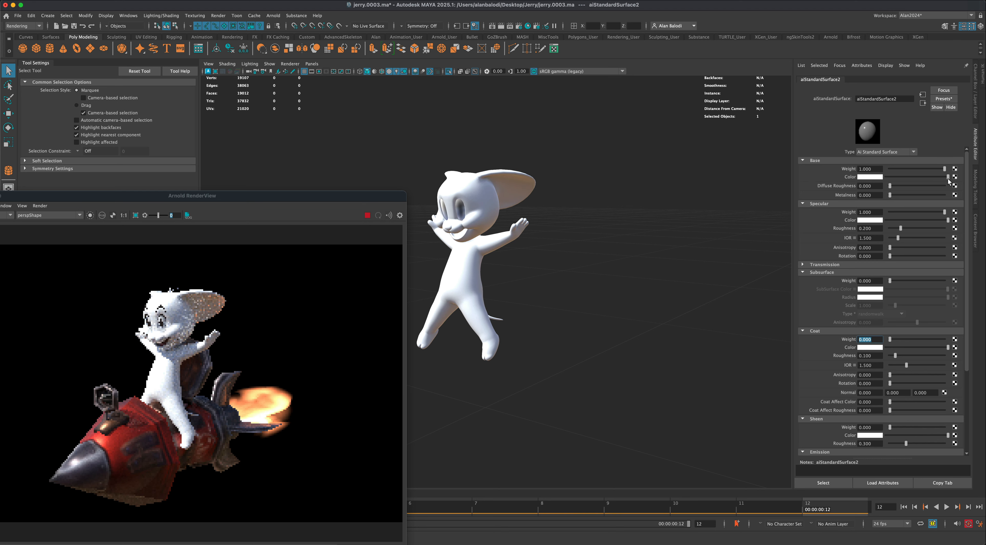
pyautogui.click(956, 177)
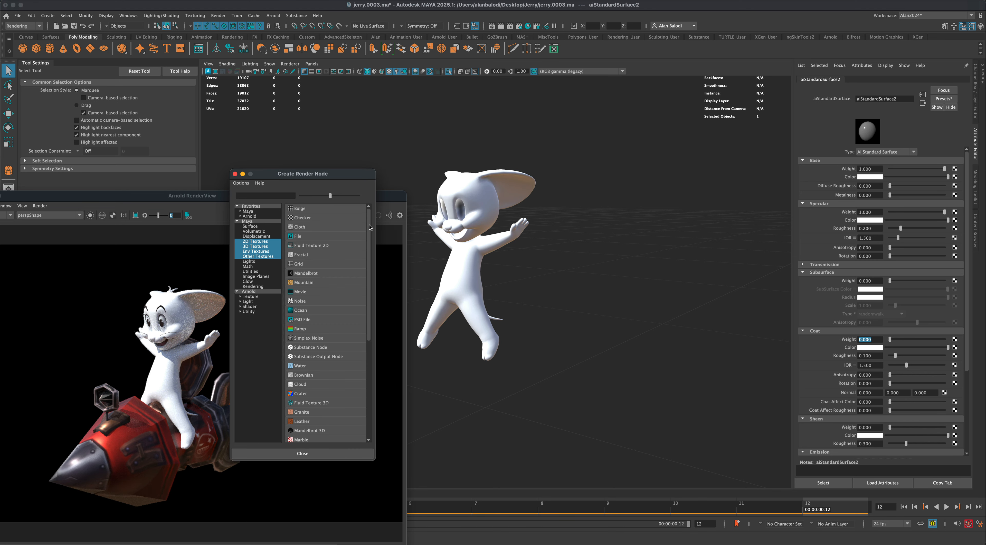
pyautogui.click(298, 236)
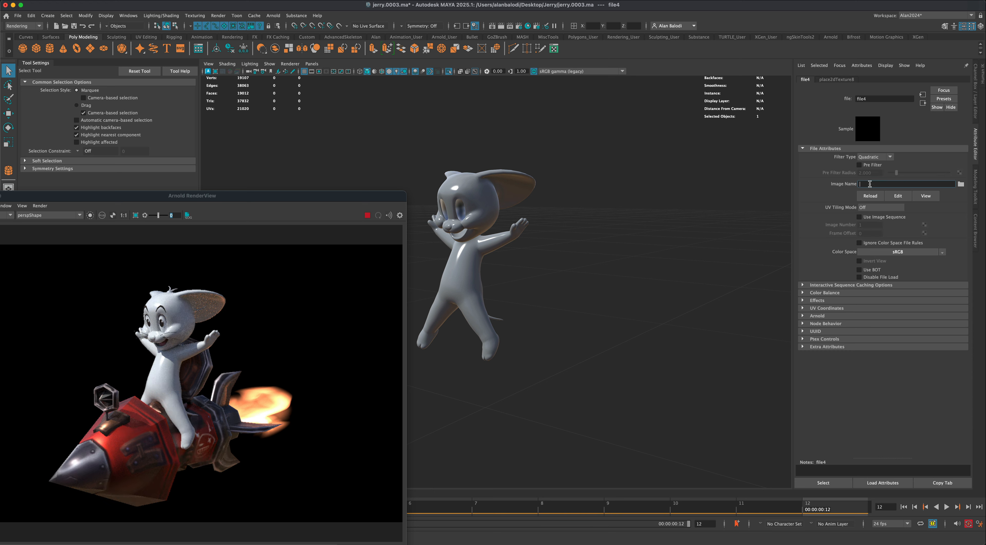
pyautogui.press('super+v')
pyautogui.press('Return')
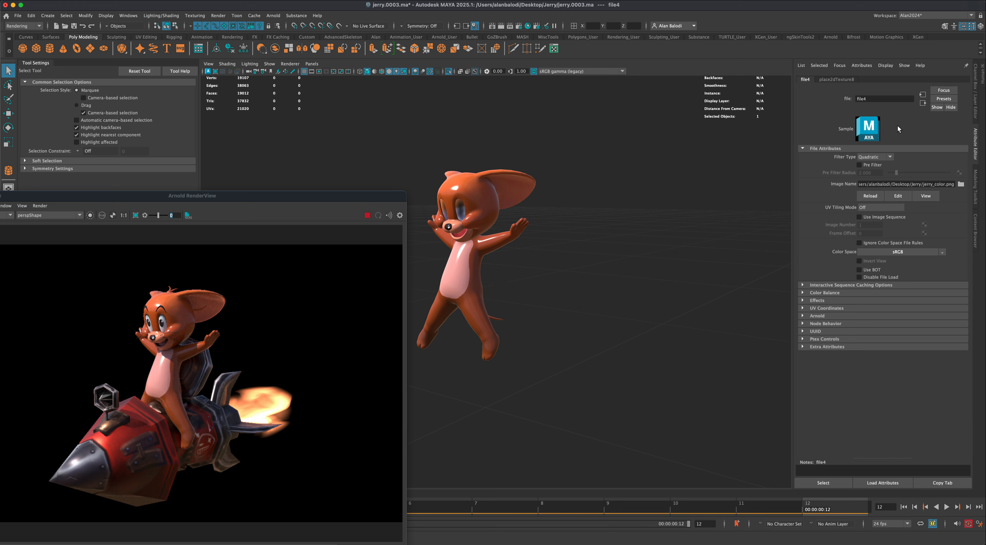
# - Raise the body material's specular Roughness to about 0.66 and look through its remaining attributes
pyautogui.click(923, 103)
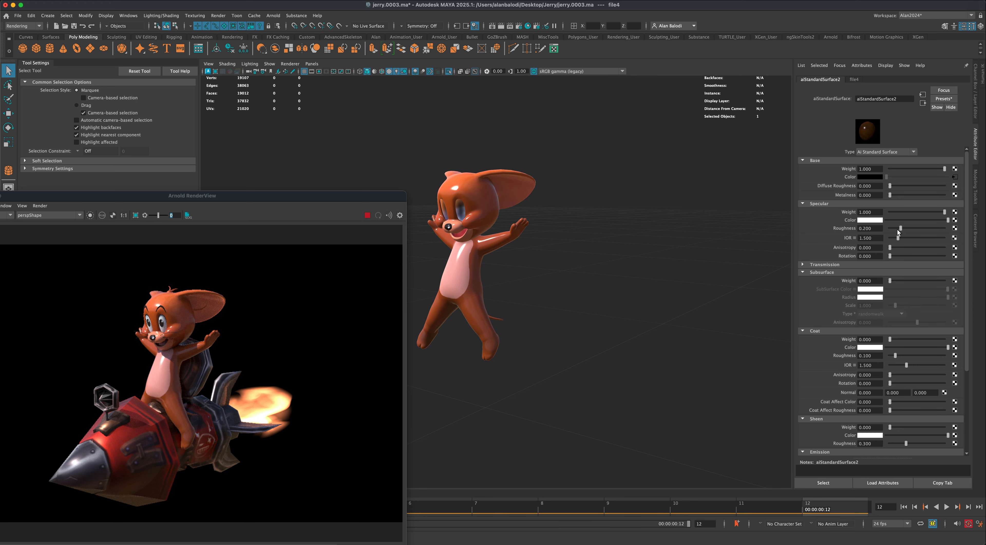
pyautogui.moveTo(901, 228); pyautogui.dragTo(926, 231)
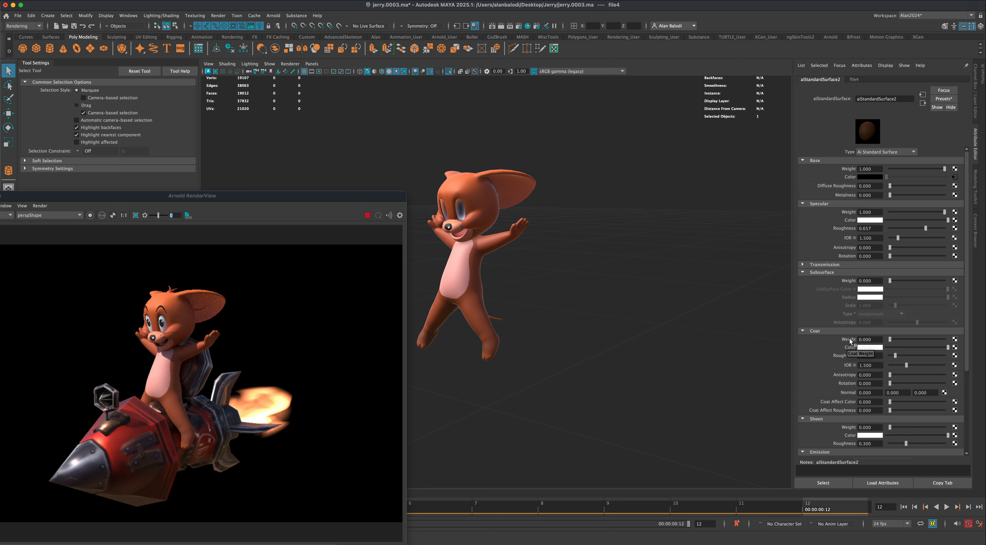
pyautogui.scroll(-3, 834, 393)
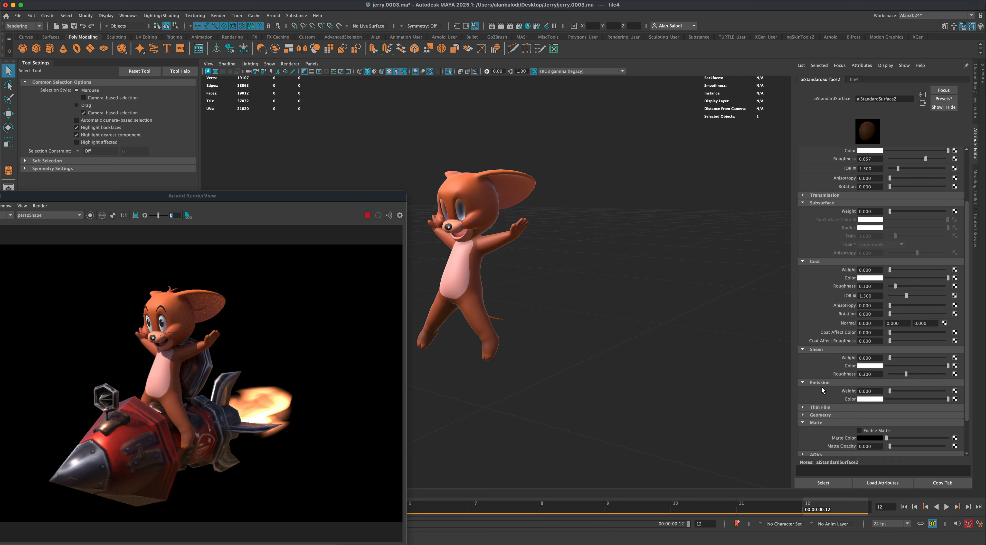
pyautogui.scroll(-2, 822, 431)
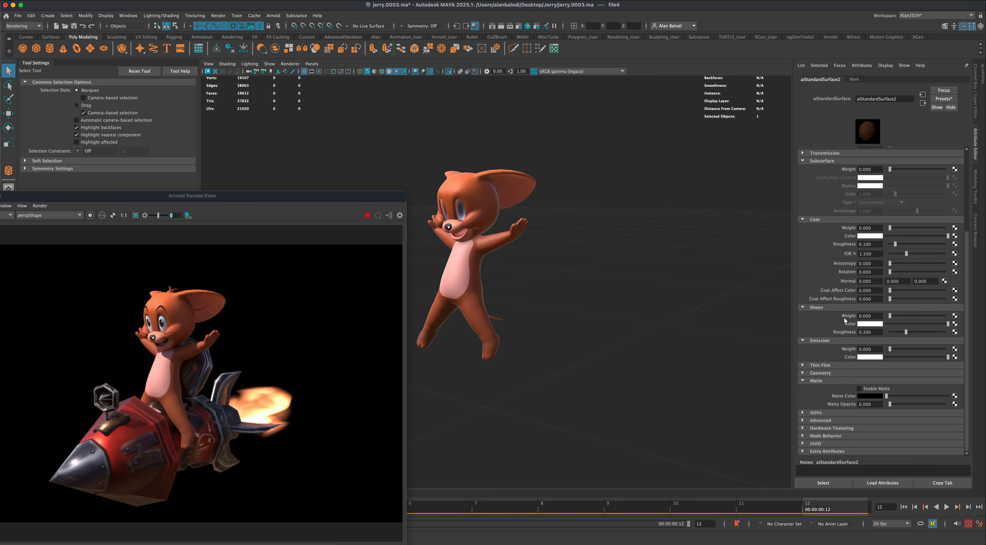
pyautogui.scroll(5, 865, 270)
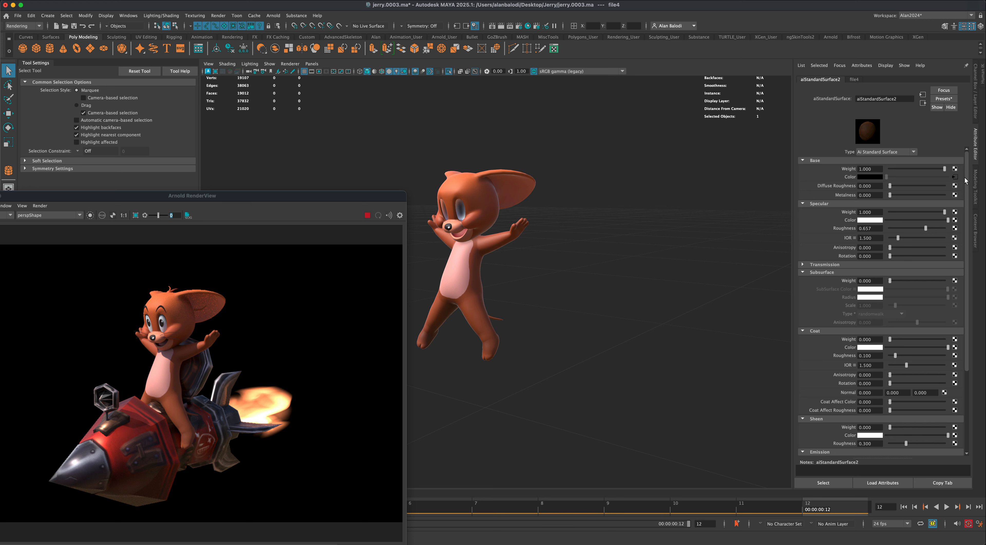
# - Try adjusting the Exposure in the Color Balance settings of the body's color texture
pyautogui.click(955, 177)
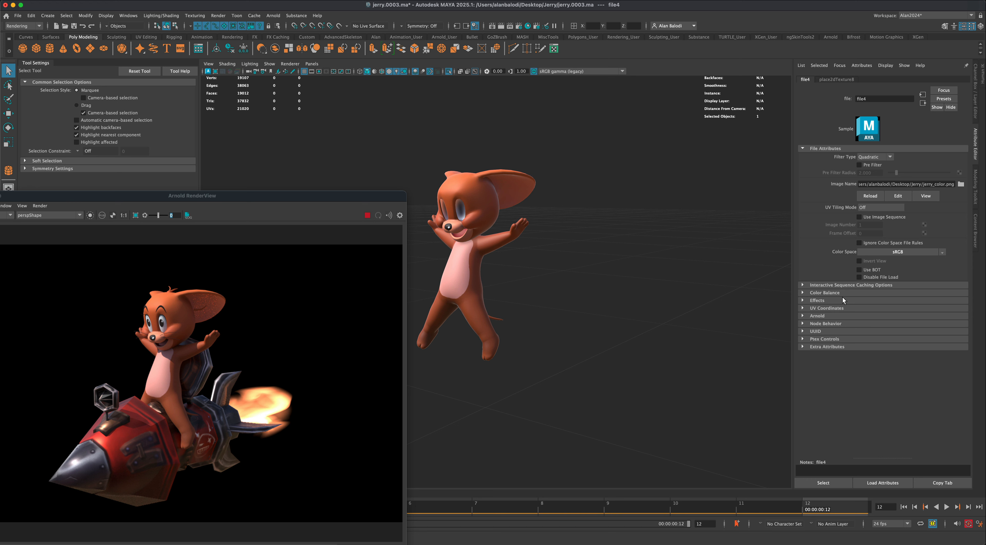
pyautogui.click(829, 300)
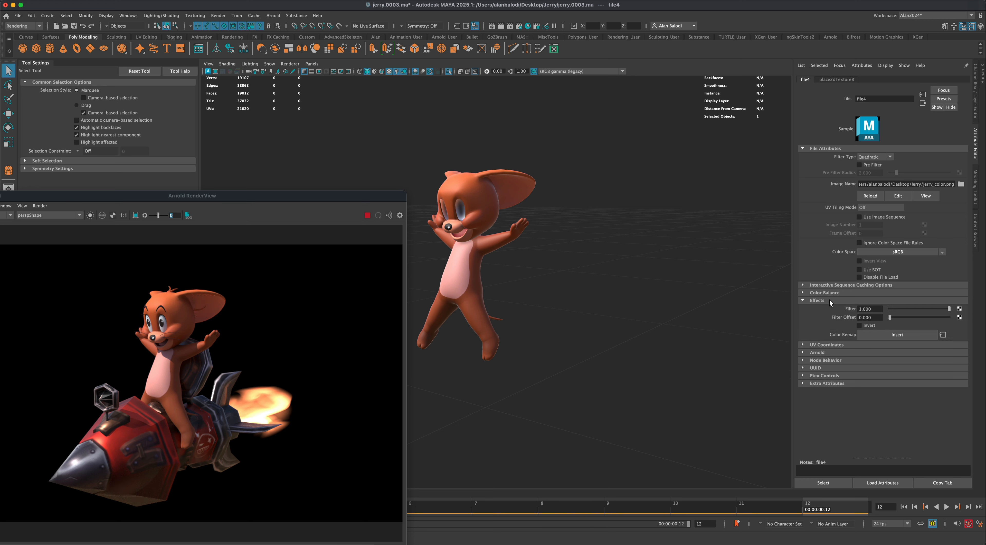
pyautogui.click(829, 298)
pyautogui.click(830, 293)
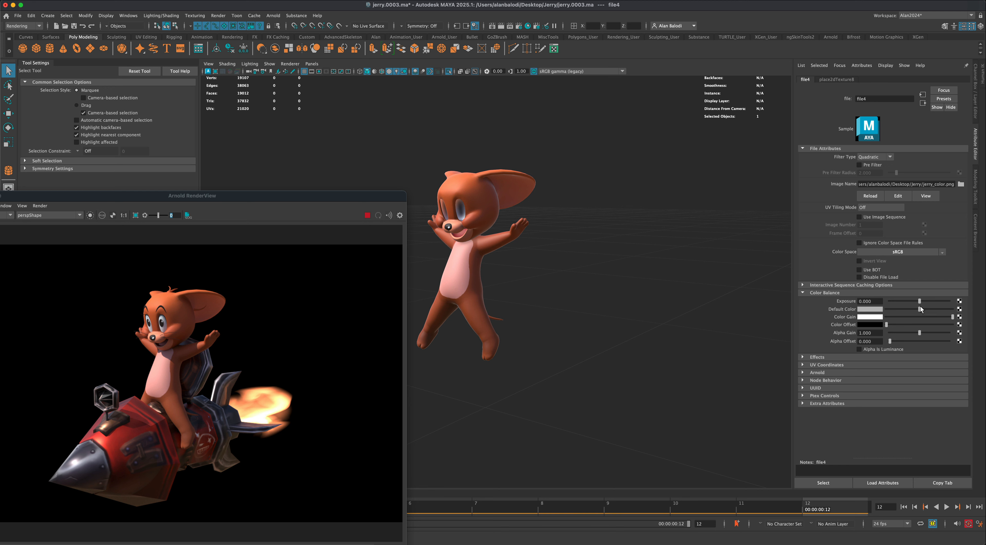
pyautogui.moveTo(921, 301)
pyautogui.mouseDown()
pyautogui.moveTo(900, 316)
pyautogui.moveTo(964, 314)
pyautogui.moveTo(919, 302)
pyautogui.mouseUp()
# - Set the body material's specular Roughness to about 0.87
pyautogui.click(923, 103)
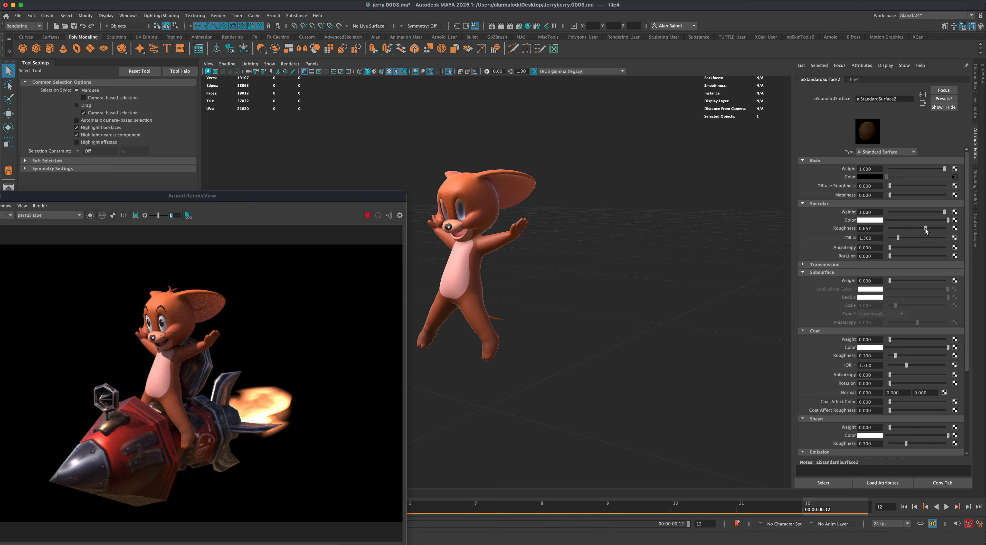
pyautogui.moveTo(926, 228)
pyautogui.mouseDown()
pyautogui.moveTo(918, 227)
pyautogui.moveTo(937, 229)
pyautogui.mouseUp()
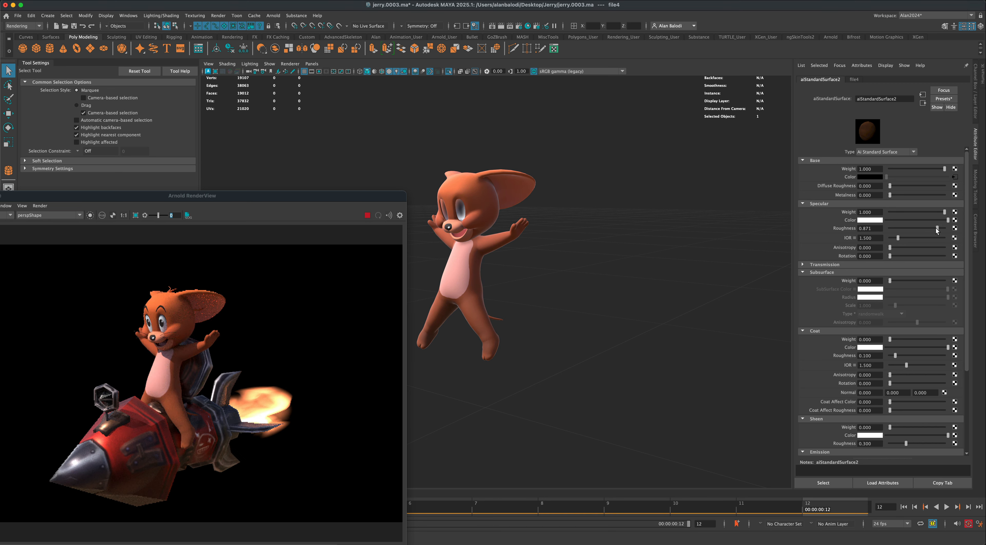
# - Set the body material's specular Roughness to about 0.86 and turn off the viewport isolation to show the whole scene
pyautogui.moveTo(937, 227); pyautogui.dragTo(935, 228)
pyautogui.click(448, 71)
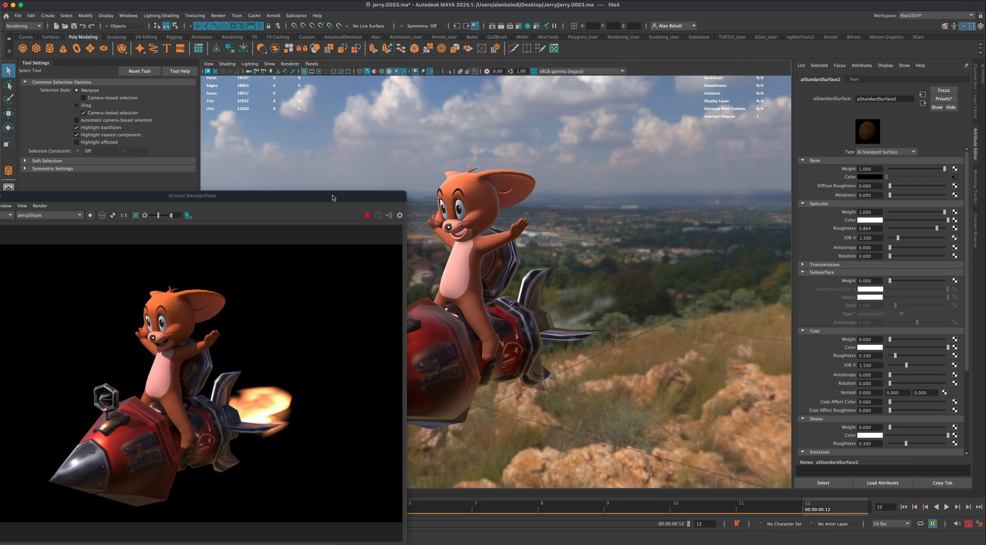
# - Examine the rendered character and rocket from several angles in the Arnold RenderView
pyautogui.moveTo(333, 197); pyautogui.dragTo(658, 151)
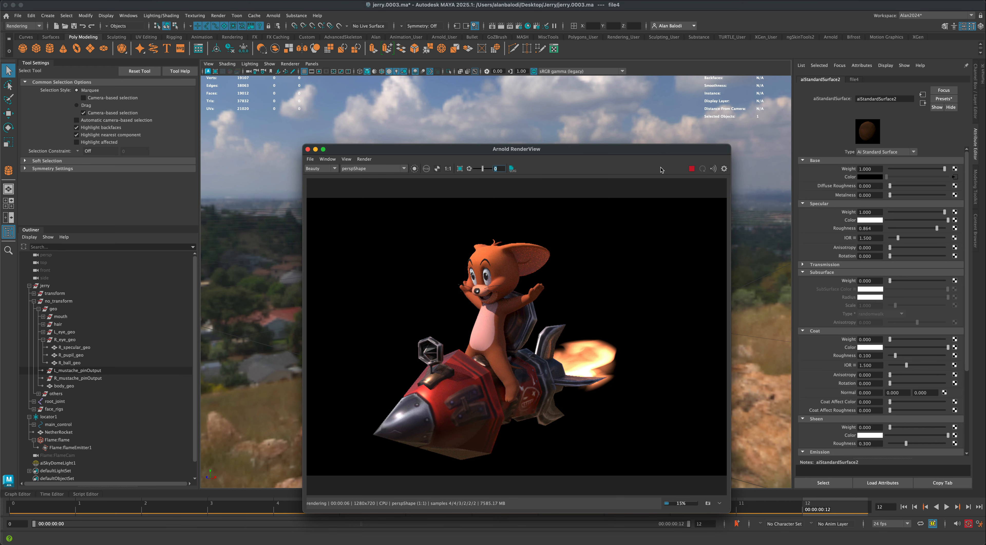
pyautogui.moveTo(653, 153); pyautogui.dragTo(578, 134)
pyautogui.scroll(-5, 746, 311)
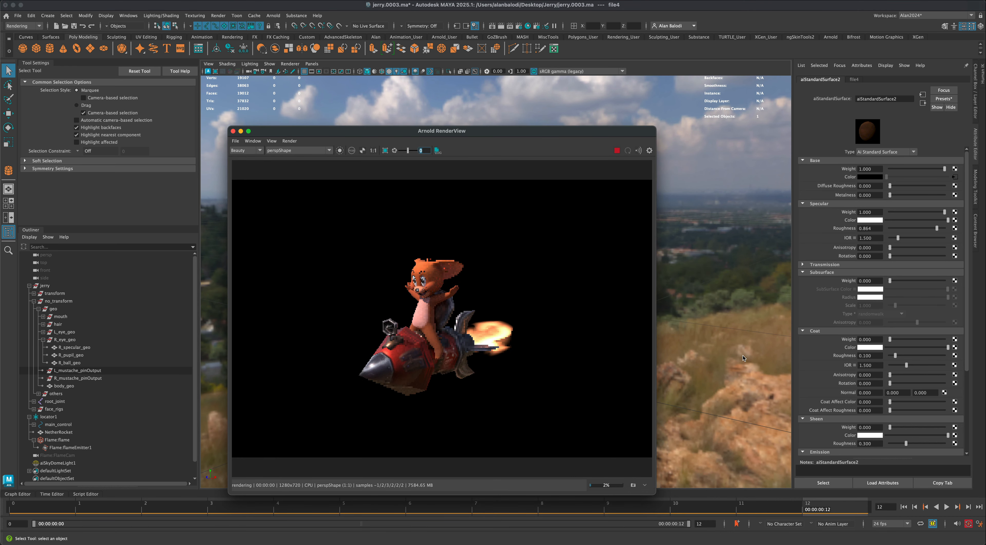
pyautogui.keyDown('alt'); pyautogui.moveTo(731, 353); pyautogui.dragTo(724, 355); pyautogui.keyUp('alt')
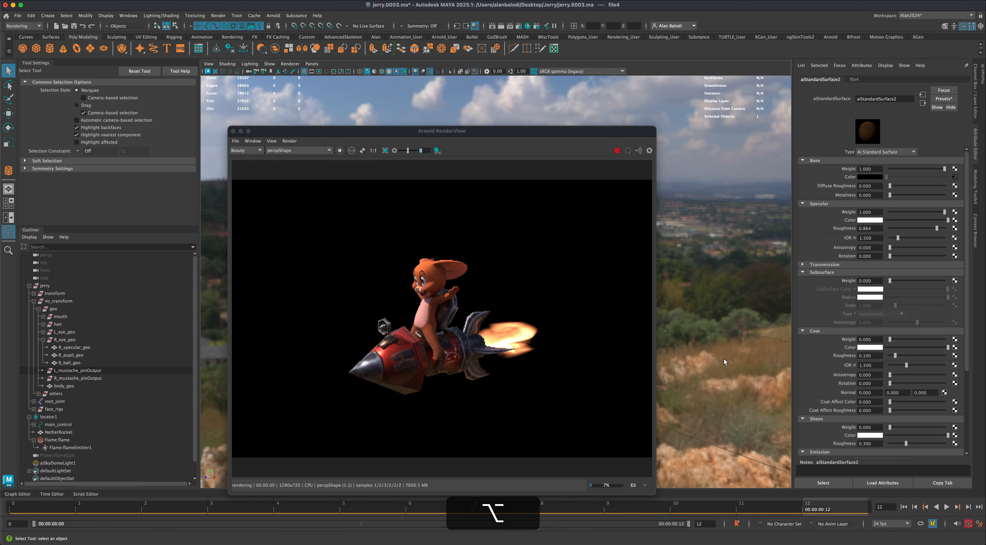
pyautogui.keyDown('alt'); pyautogui.moveTo(724, 356); pyautogui.dragTo(721, 345, button='middle'); pyautogui.keyUp('alt')
pyautogui.keyDown('alt'); pyautogui.moveTo(721, 345); pyautogui.dragTo(742, 351); pyautogui.keyUp('alt')
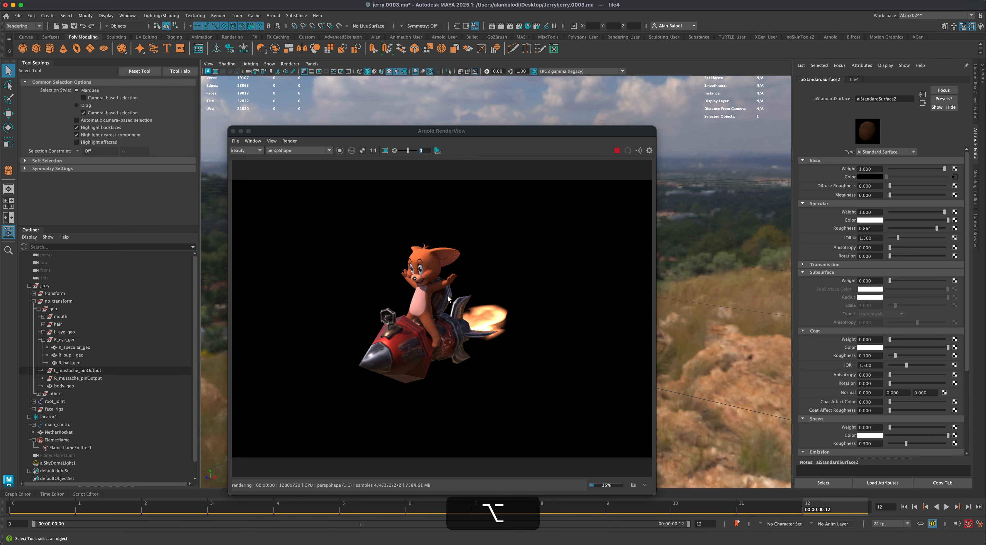
# - Create an Arnold area light and scale it up uniformly to about 1.83
pyautogui.moveTo(431, 131); pyautogui.dragTo(808, 142)
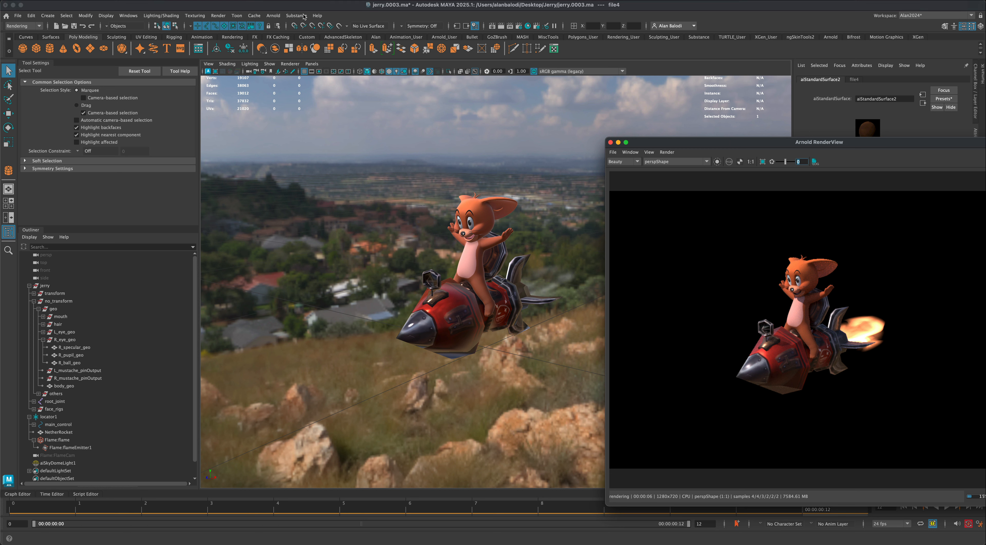
pyautogui.click(274, 18)
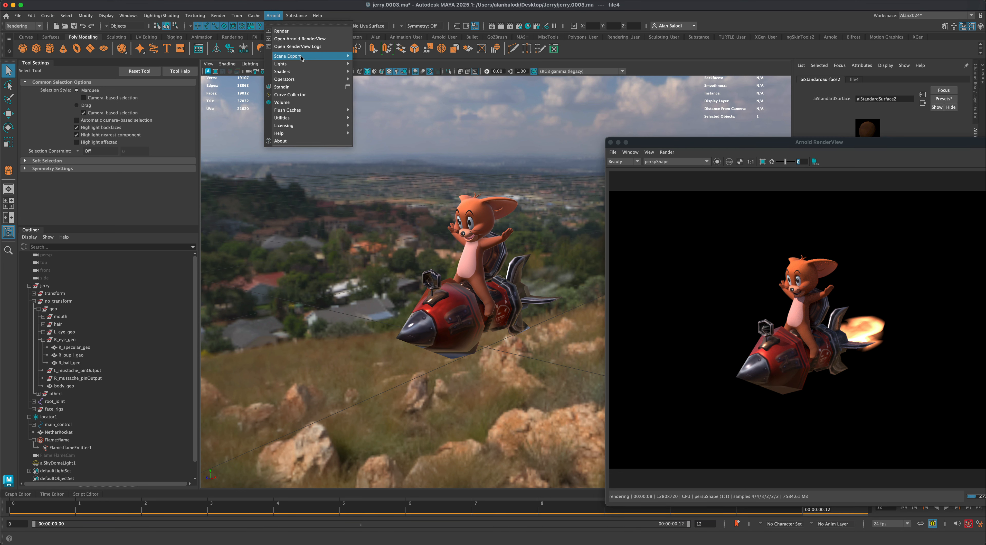
pyautogui.moveTo(307, 66)
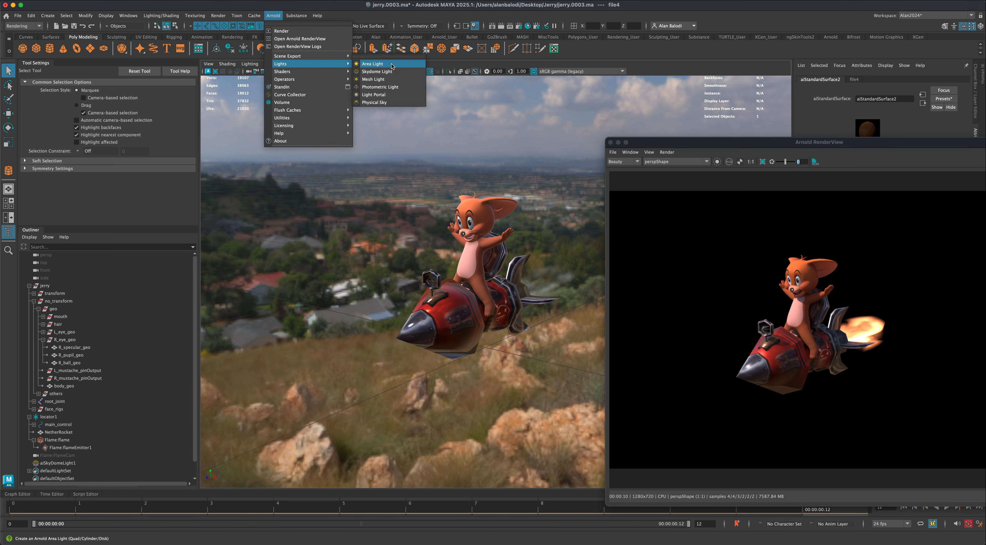
pyautogui.click(390, 65)
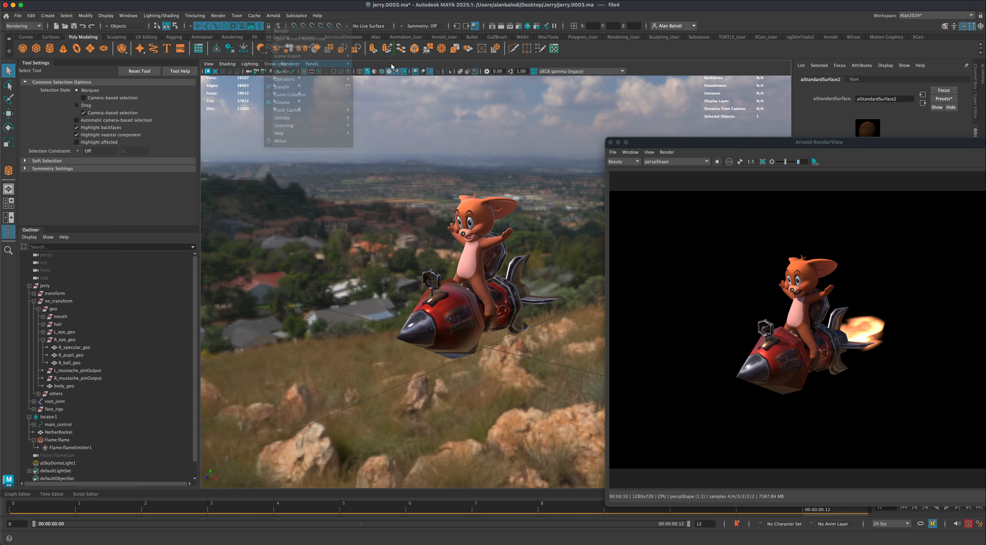
pyautogui.click(12, 144)
pyautogui.moveTo(485, 347); pyautogui.dragTo(597, 224)
# - Place the area light beyond the rocket's tail at about 2.70, 2.12, 0.76 and rotate it to about 13, 79, 29 degrees toward the character
pyautogui.click(9, 127)
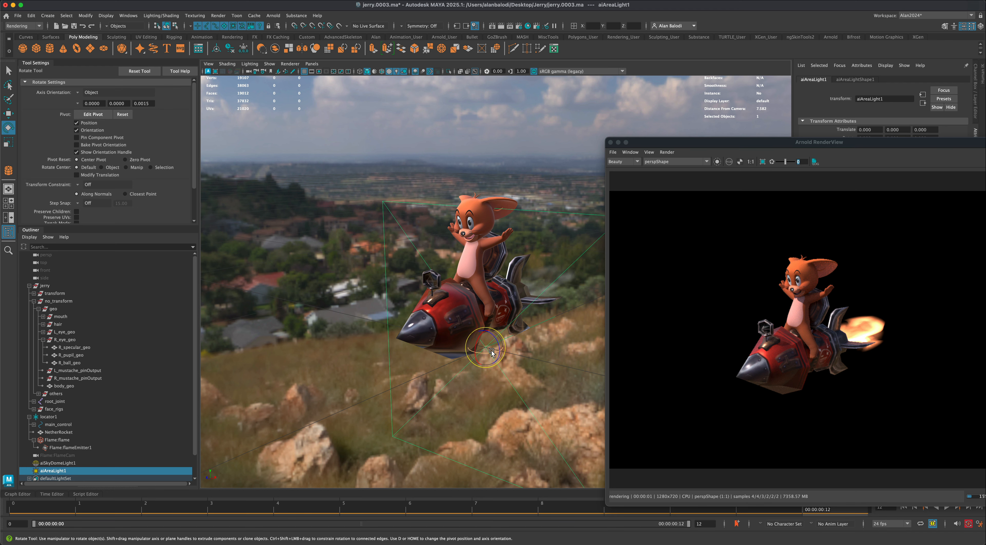
pyautogui.moveTo(486, 356); pyautogui.dragTo(490, 332)
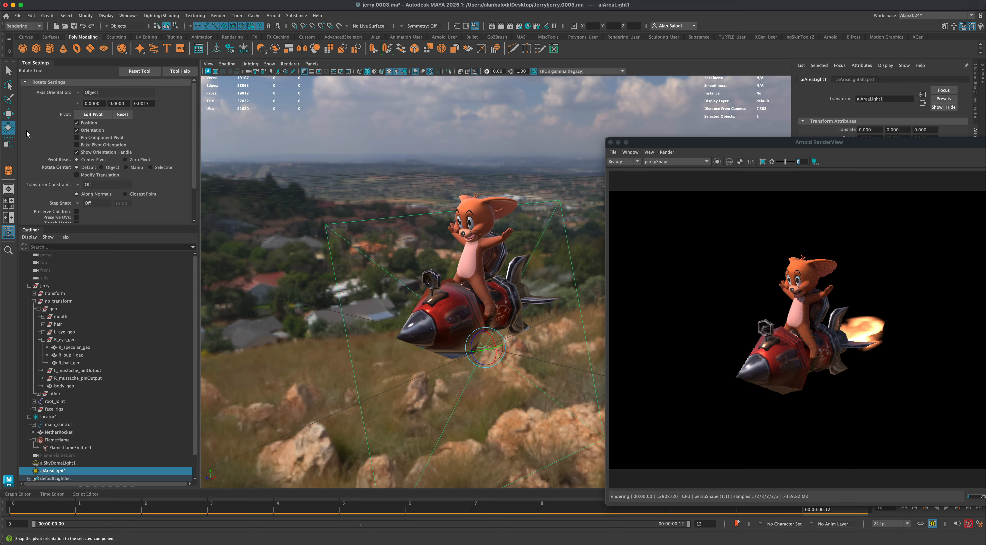
pyautogui.click(8, 113)
pyautogui.keyDown('alt'); pyautogui.moveTo(335, 299); pyautogui.dragTo(645, 176); pyautogui.keyUp('alt')
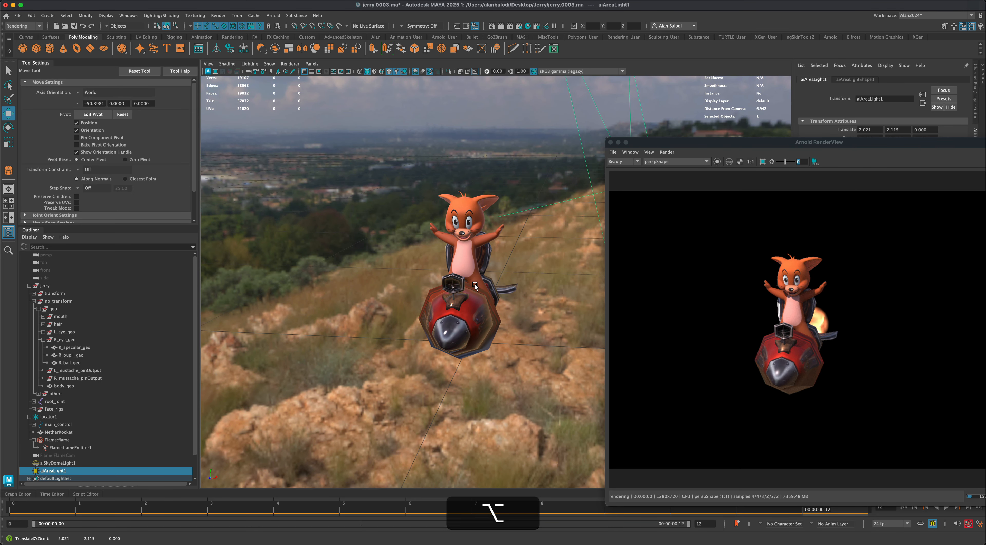
pyautogui.keyDown('alt'); pyautogui.moveTo(474, 285); pyautogui.dragTo(558, 323); pyautogui.keyUp('alt')
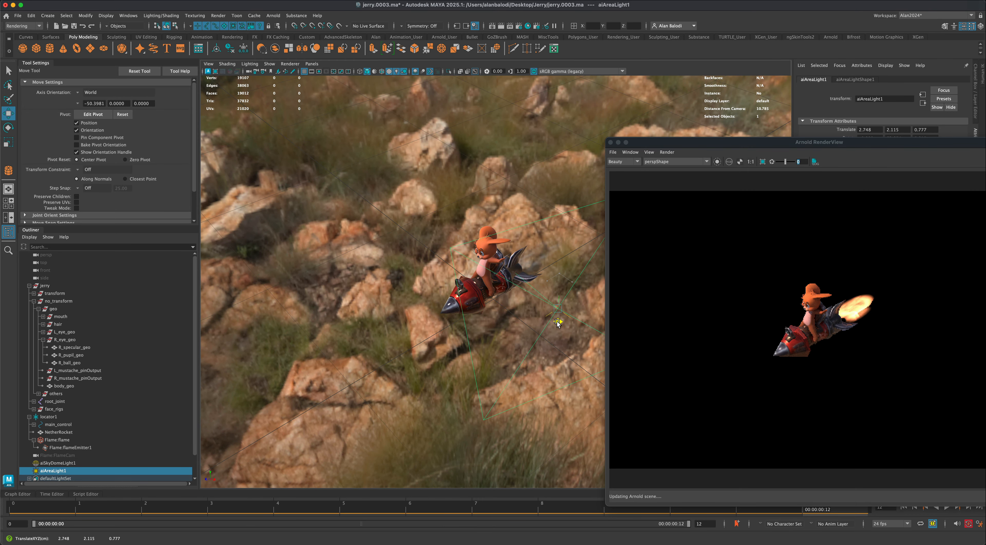
pyautogui.keyDown('alt'); pyautogui.moveTo(493, 342); pyautogui.dragTo(459, 335); pyautogui.keyUp('alt')
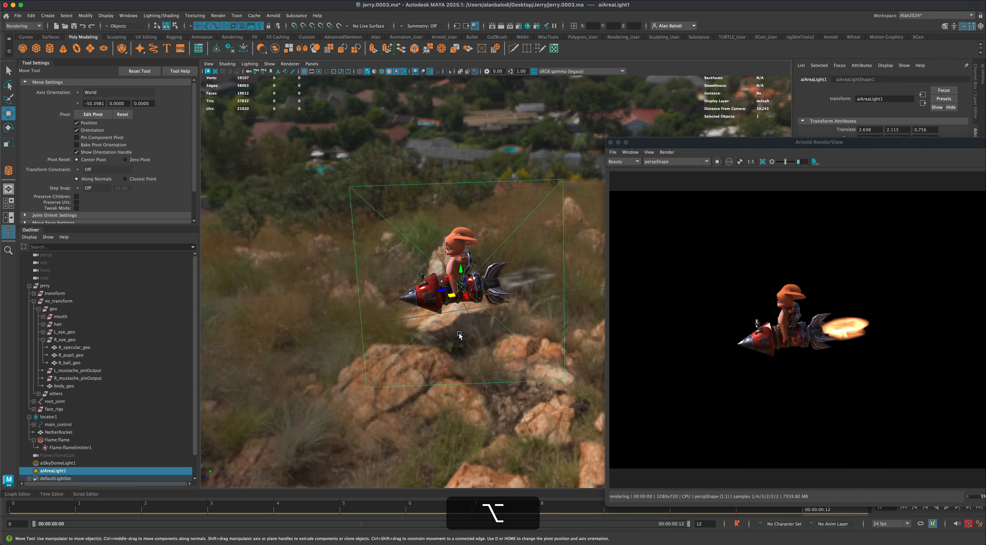
pyautogui.press('e')
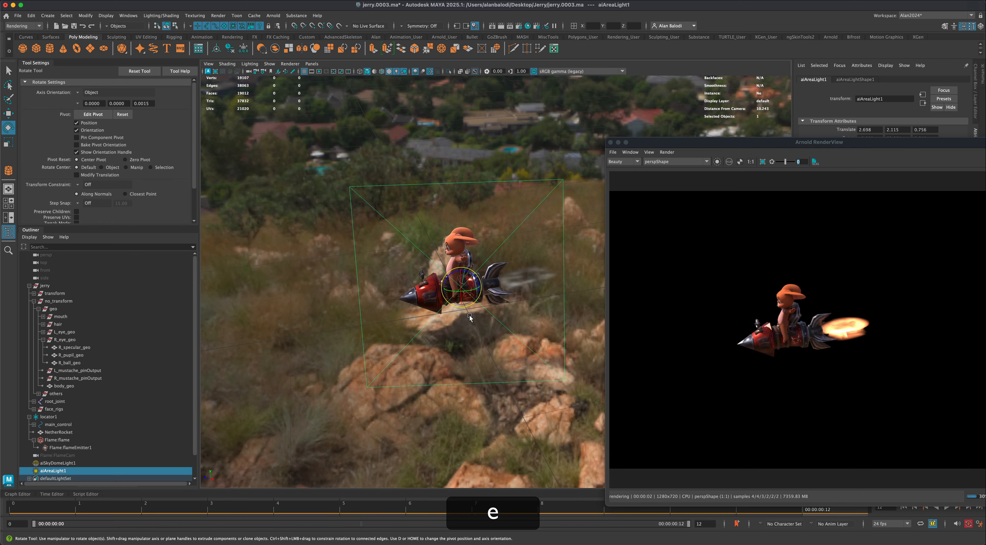
pyautogui.moveTo(467, 296); pyautogui.dragTo(420, 239)
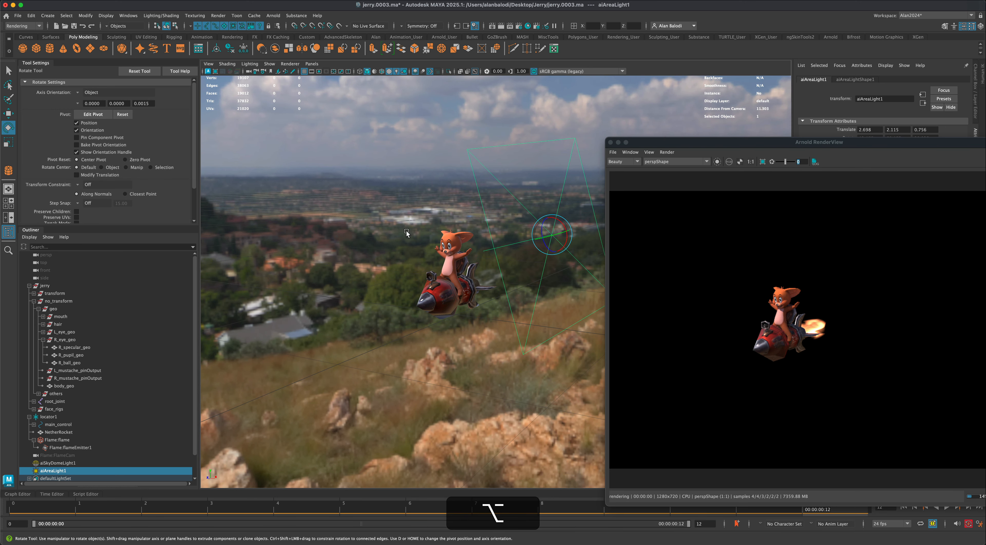
# - Duplicate the area light, move the copy to about -1.53, 2.12, 2.10 and rotate it to about -24, -40, 6 degrees toward the character
pyautogui.press('super+d')
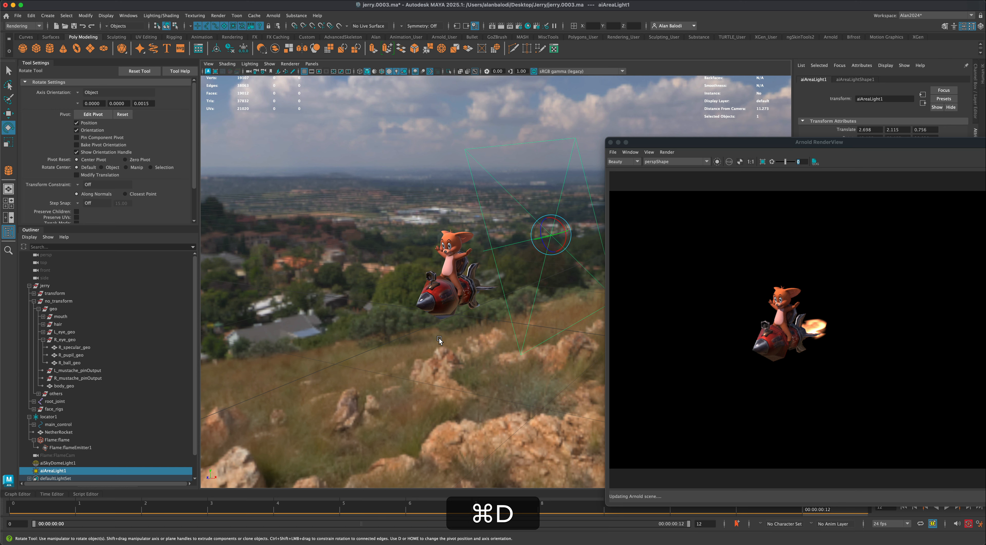
pyautogui.click(79, 93)
pyautogui.click(88, 103)
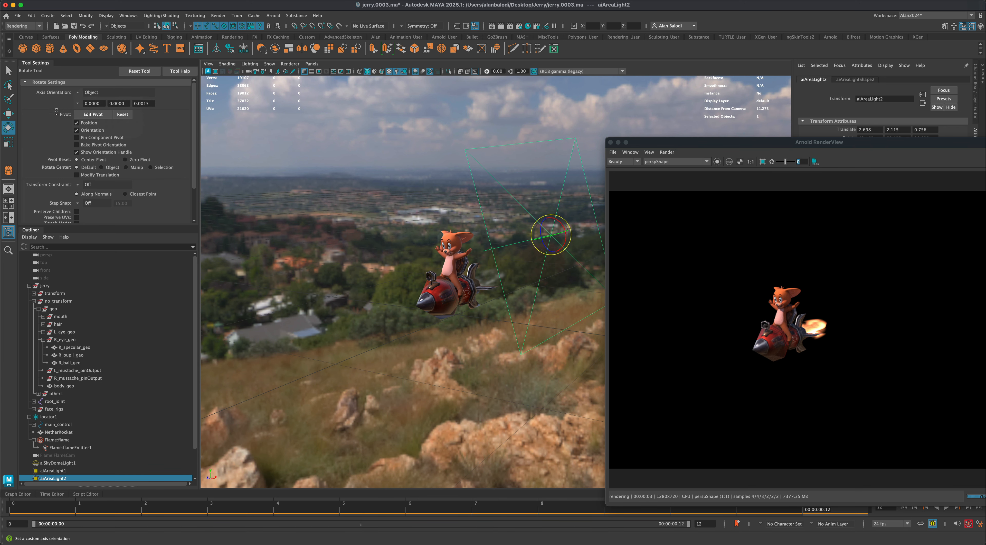
pyautogui.click(9, 114)
pyautogui.keyDown('alt'); pyautogui.moveTo(550, 258); pyautogui.dragTo(458, 275); pyautogui.keyUp('alt')
pyautogui.press('e')
pyautogui.press('w')
pyautogui.keyDown('alt'); pyautogui.moveTo(538, 307); pyautogui.dragTo(491, 336); pyautogui.keyUp('alt')
pyautogui.keyDown('alt'); pyautogui.scroll(-3, 502, 333); pyautogui.keyUp('alt')
pyautogui.keyDown('alt'); pyautogui.moveTo(490, 337); pyautogui.dragTo(479, 346, button='middle'); pyautogui.keyUp('alt')
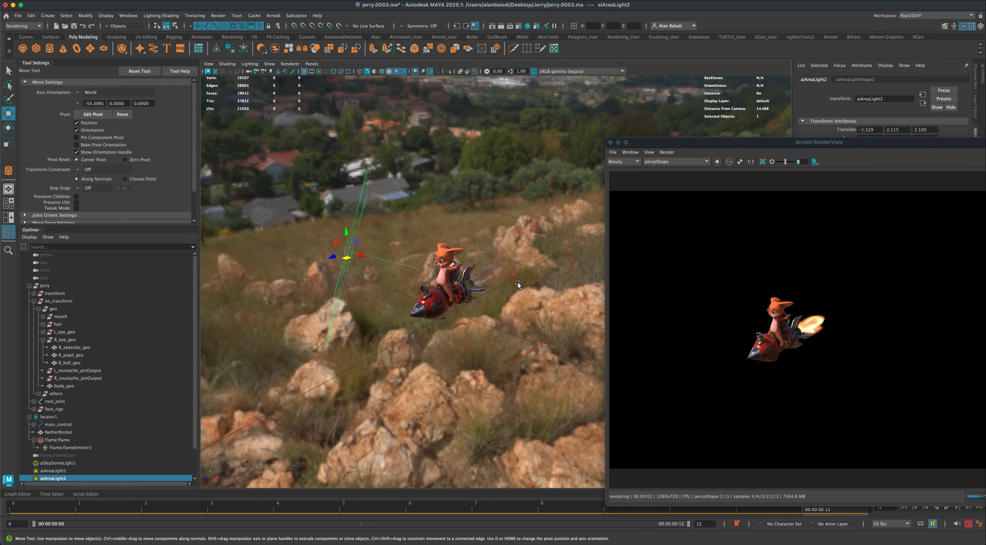
pyautogui.keyDown('alt'); pyautogui.moveTo(354, 247); pyautogui.dragTo(370, 325); pyautogui.keyUp('alt')
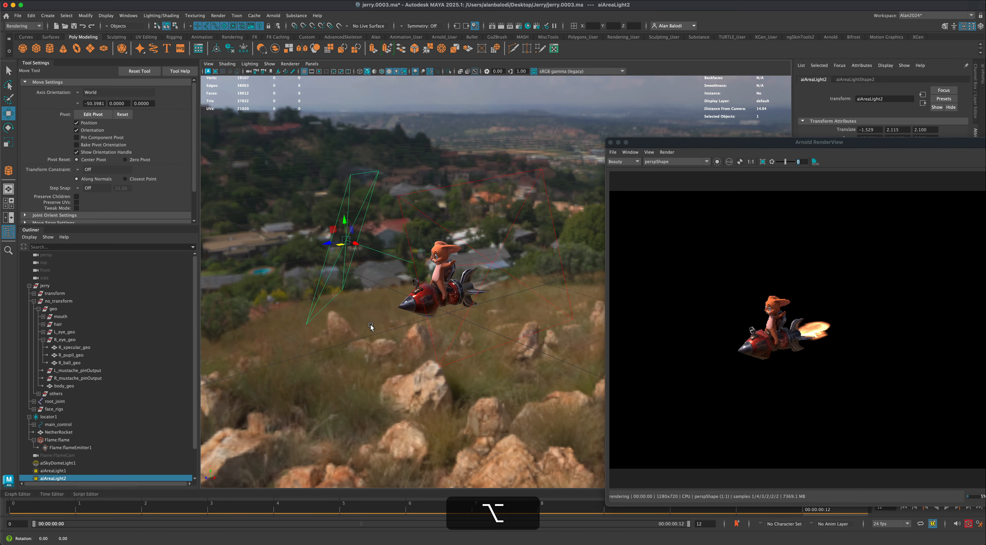
# - Open the Light Editor and disable the skydome light aiSkyDomeLightShape1
pyautogui.moveTo(737, 142); pyautogui.dragTo(166, 177)
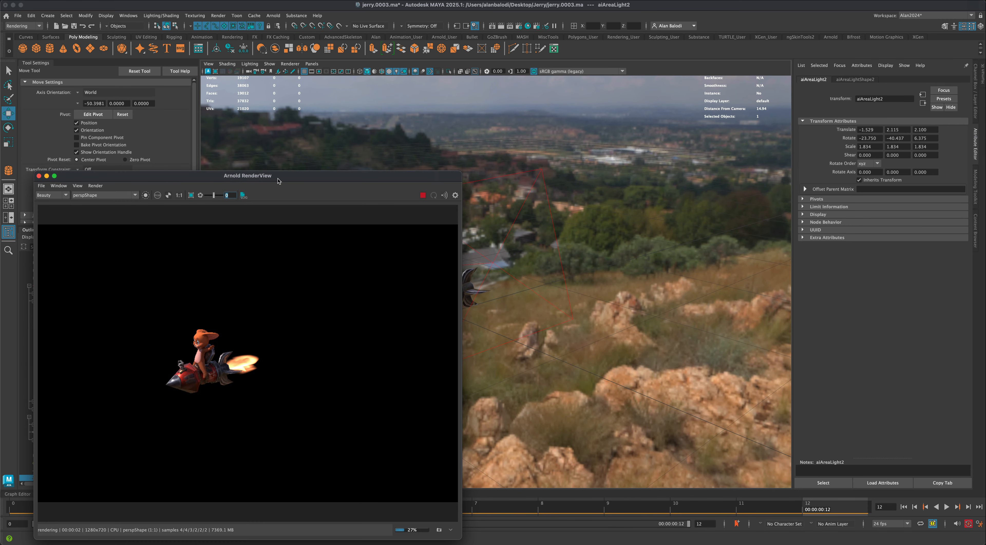
pyautogui.moveTo(292, 180); pyautogui.dragTo(216, 128)
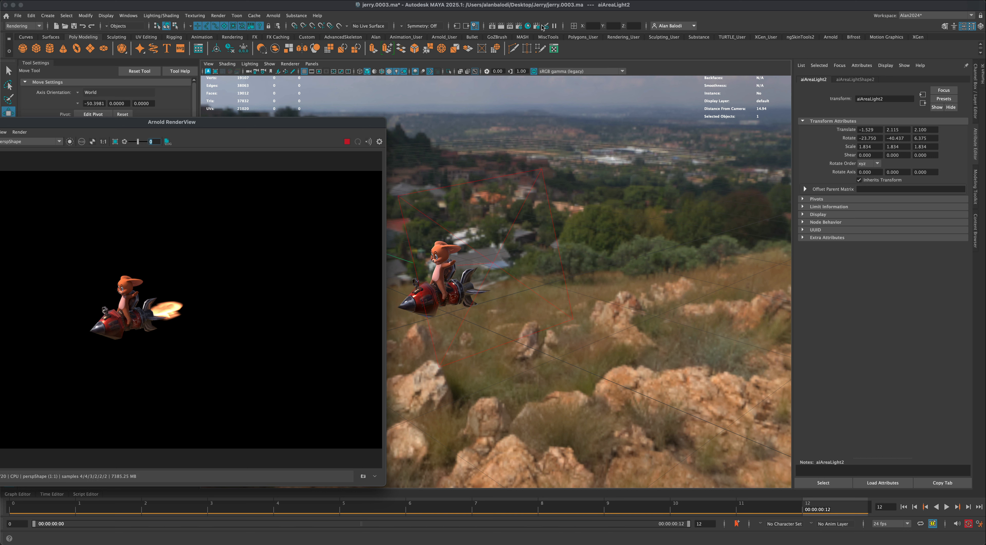
pyautogui.click(546, 27)
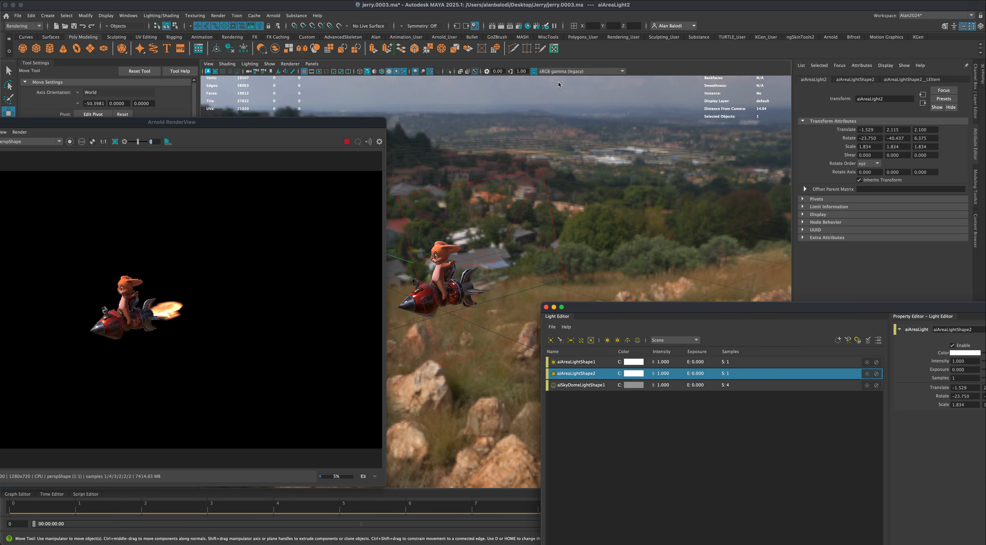
pyautogui.moveTo(622, 305); pyautogui.dragTo(629, 202)
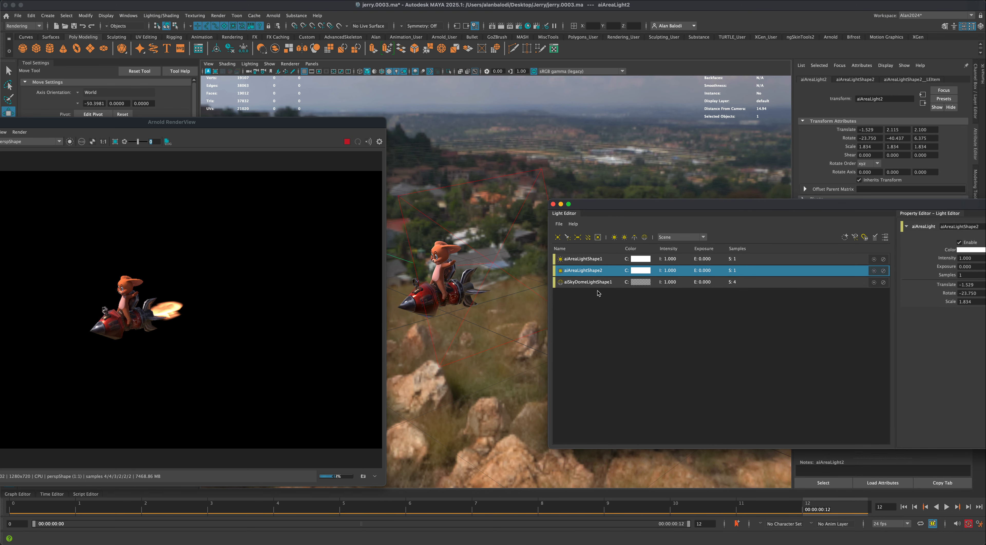
pyautogui.click(596, 282)
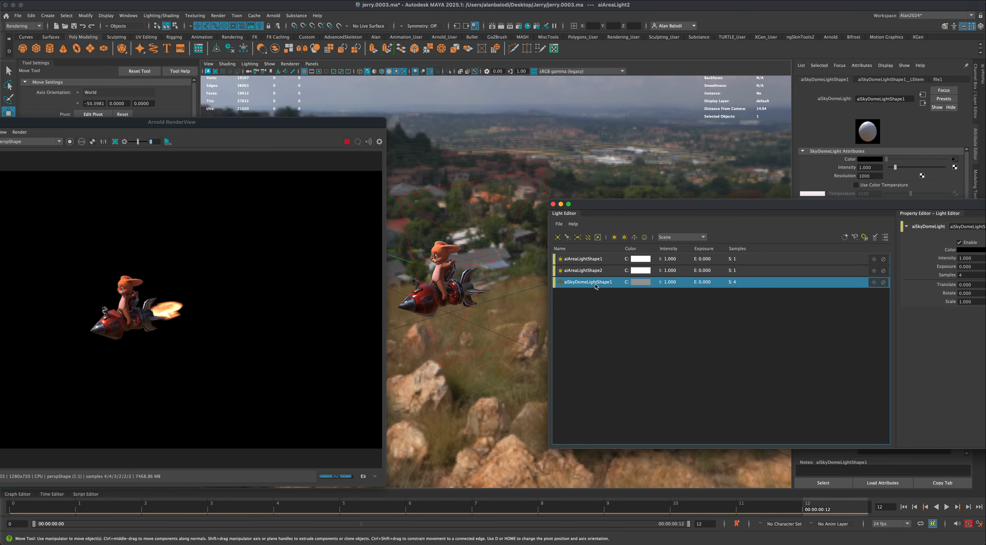
pyautogui.click(961, 242)
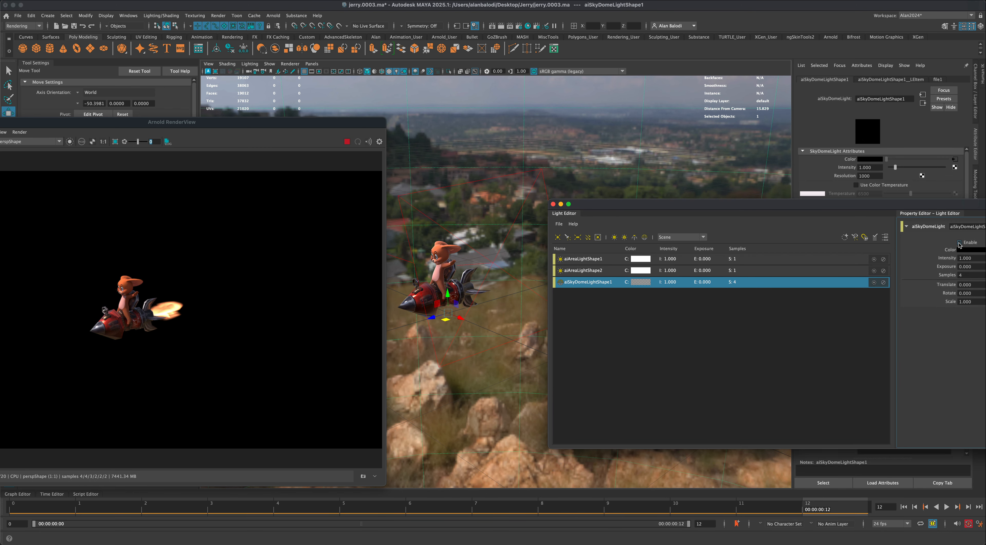
pyautogui.moveTo(747, 207); pyautogui.dragTo(719, 195)
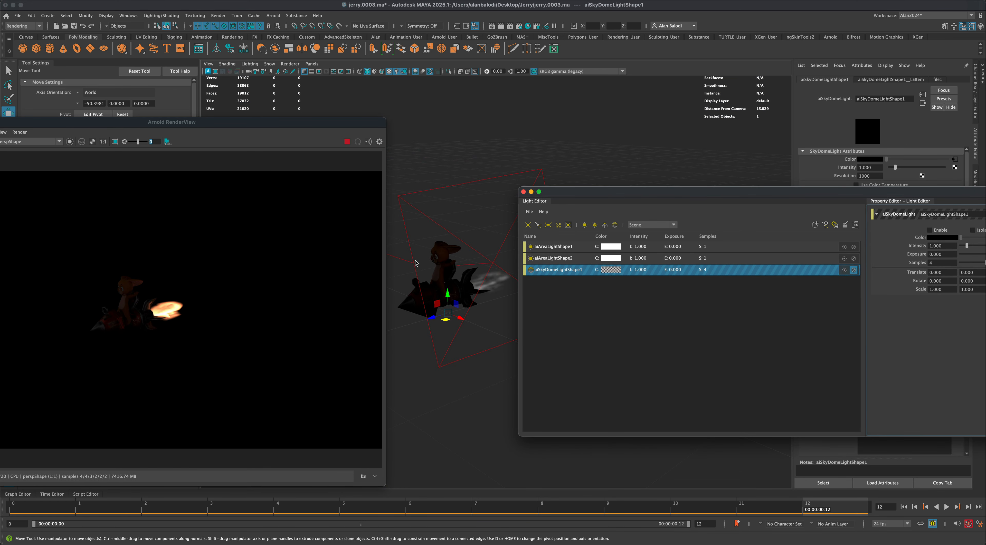
# - Set both Samples and Volume Samples of aiAreaLightShape2 to 4
pyautogui.click(548, 261)
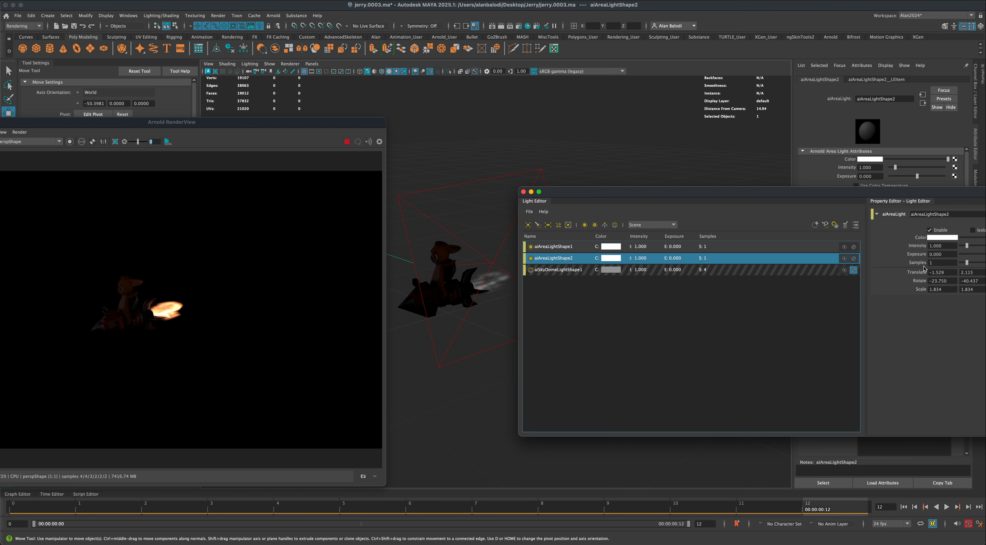
pyautogui.moveTo(862, 195); pyautogui.dragTo(797, 344)
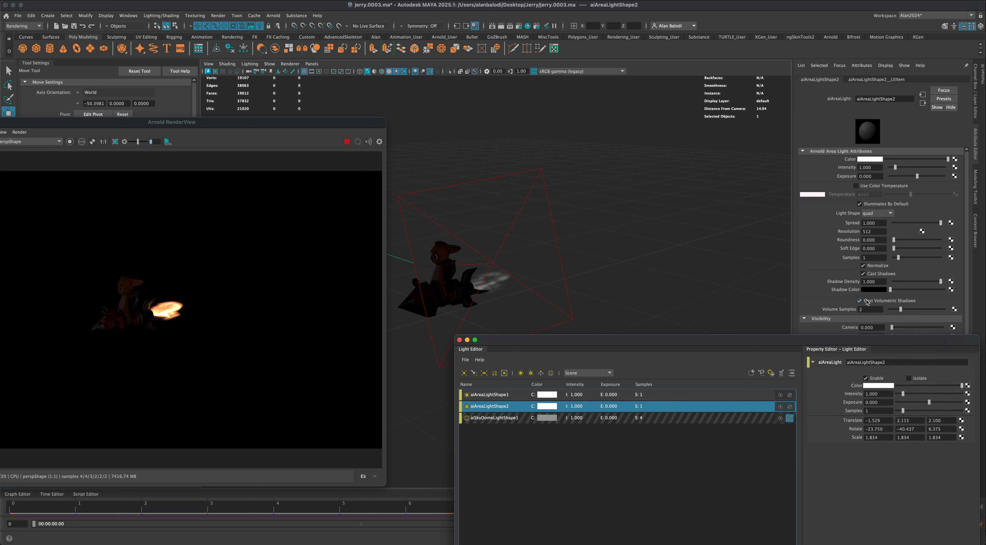
pyautogui.doubleClick(875, 257)
pyautogui.write('4')
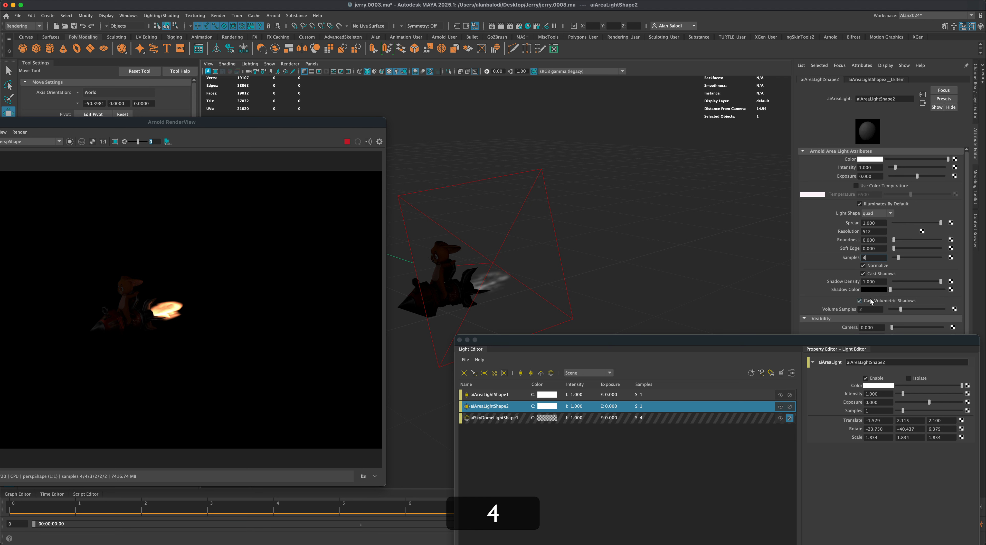
pyautogui.doubleClick(866, 309)
pyautogui.write('4')
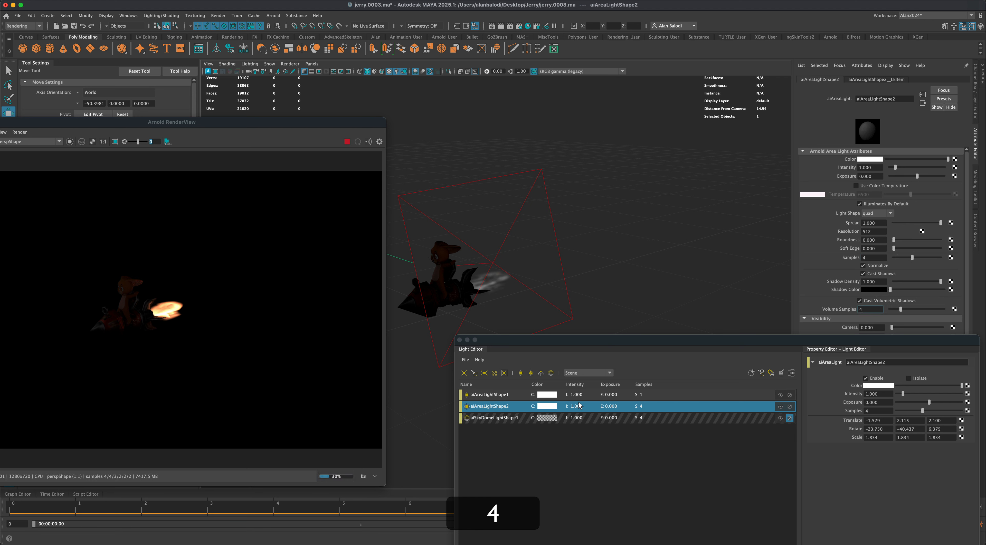
# - Set both Samples and Volume Samples of aiAreaLightShape1 to 4
pyautogui.click(504, 398)
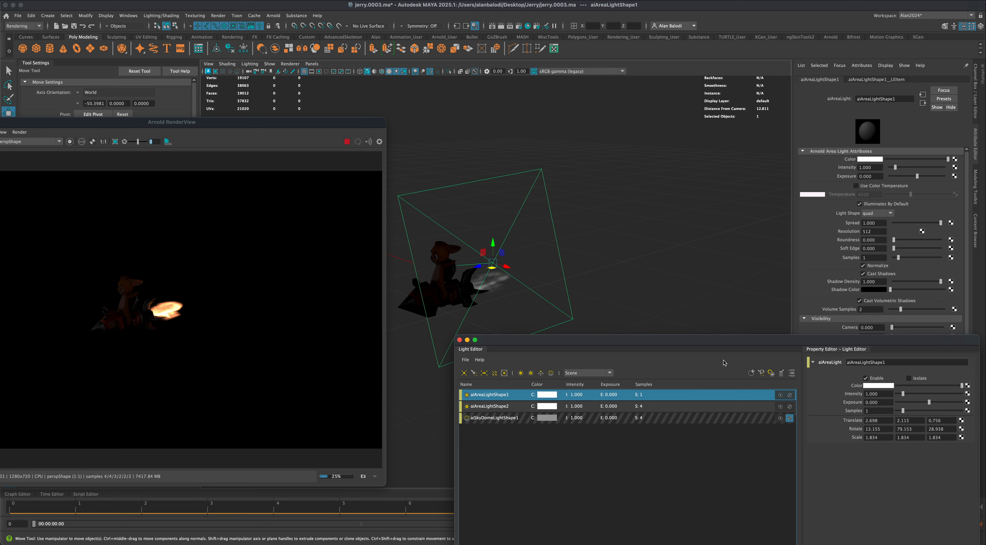
pyautogui.doubleClick(875, 258)
pyautogui.write('4')
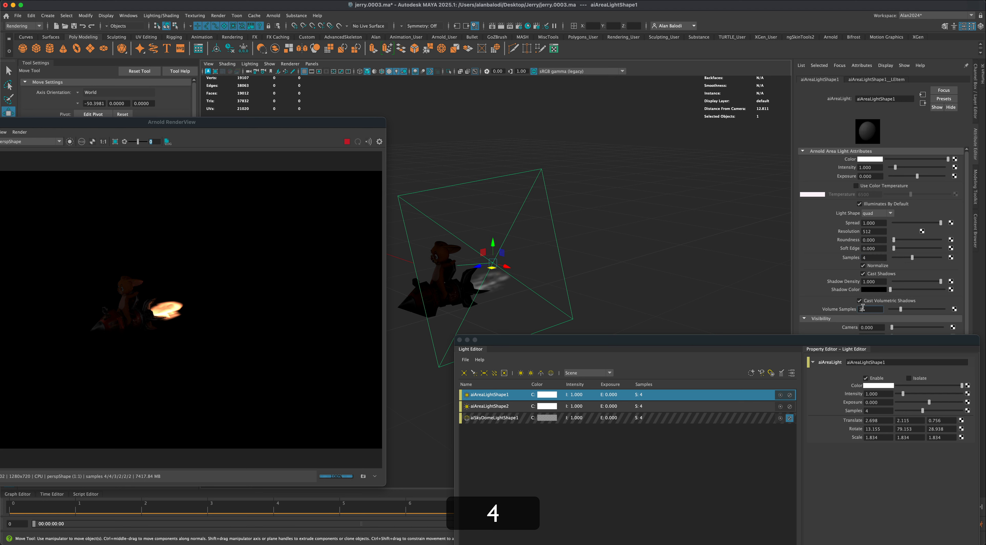
pyautogui.click(496, 405)
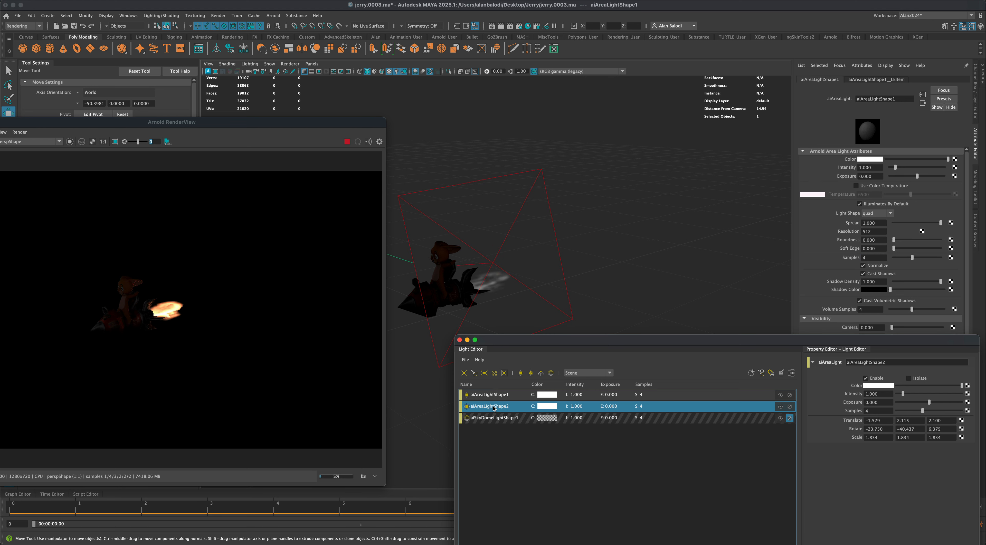
# - Raise the intensity of aiAreaLightShape1 to 9000, and bring it back down to about 108
pyautogui.click(498, 396)
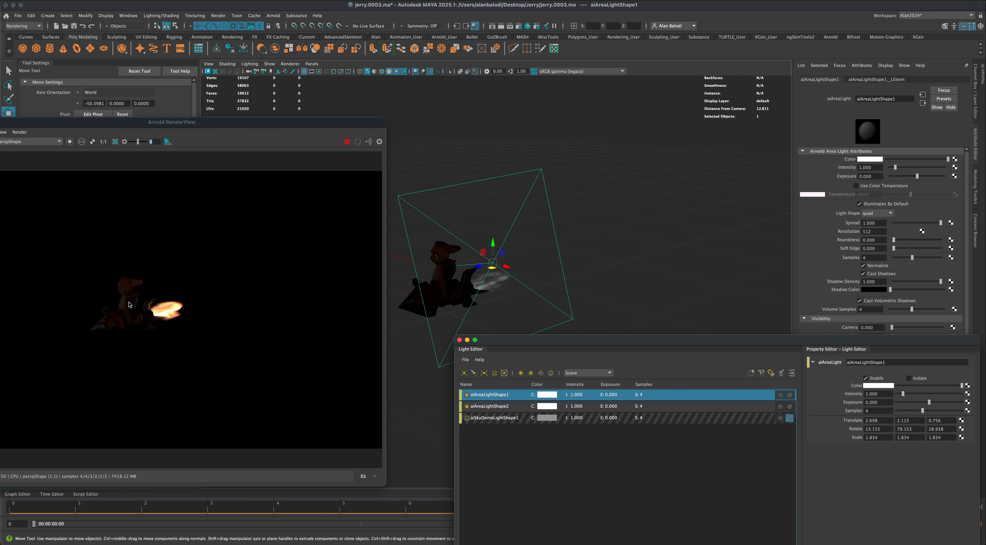
pyautogui.click(874, 394)
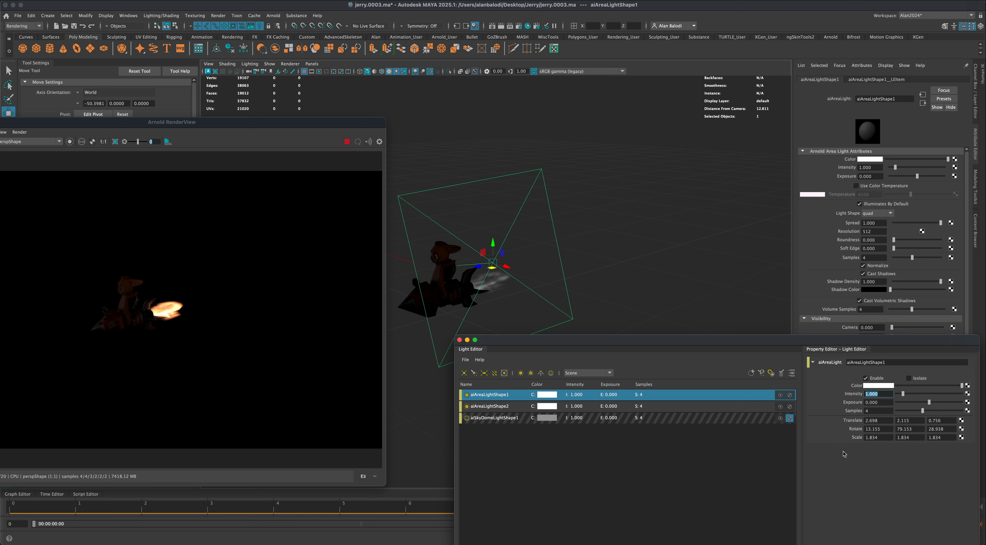
pyautogui.write('9000')
pyautogui.press('Return')
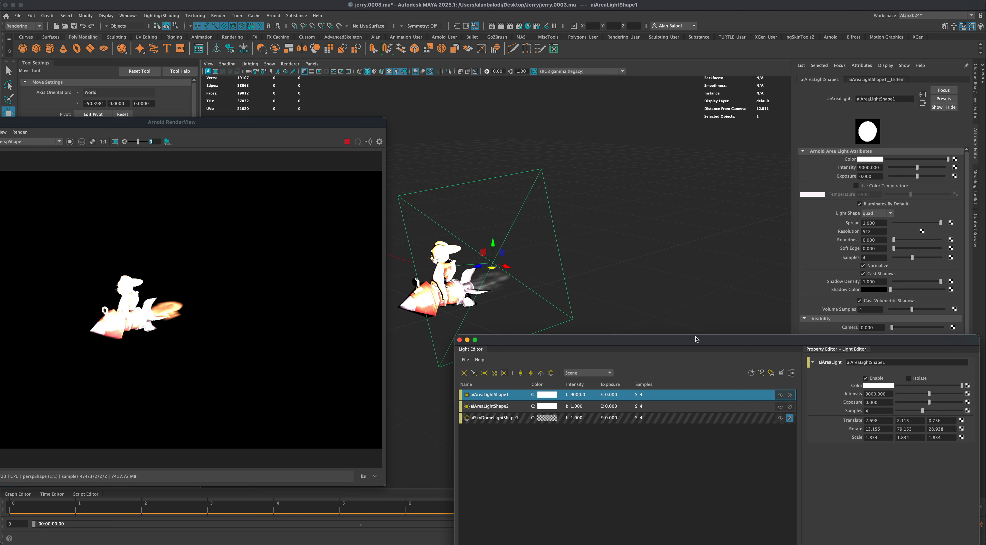
pyautogui.moveTo(929, 396); pyautogui.dragTo(898, 397)
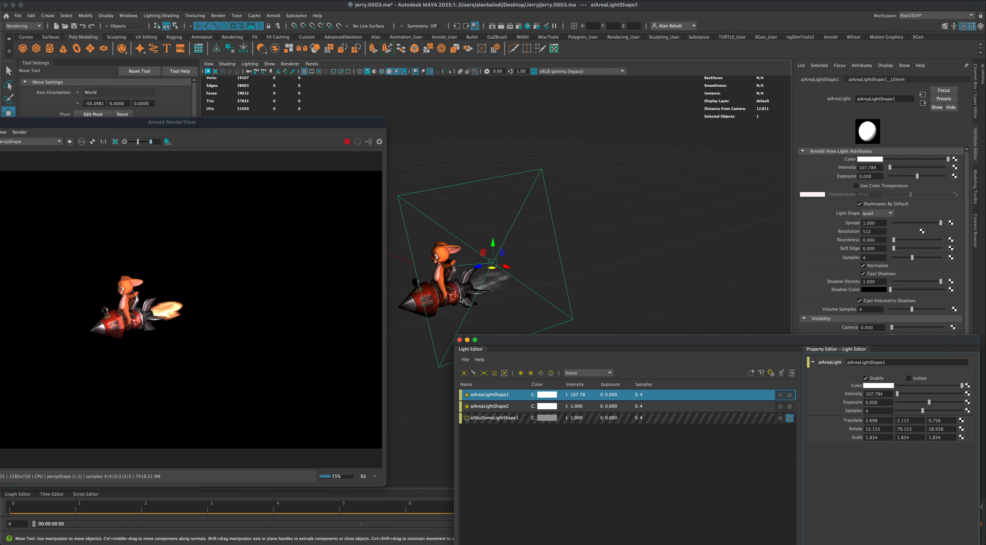
# - Set the intensity of aiAreaLightShape2 to 500, and reduce it to about 150
pyautogui.click(496, 405)
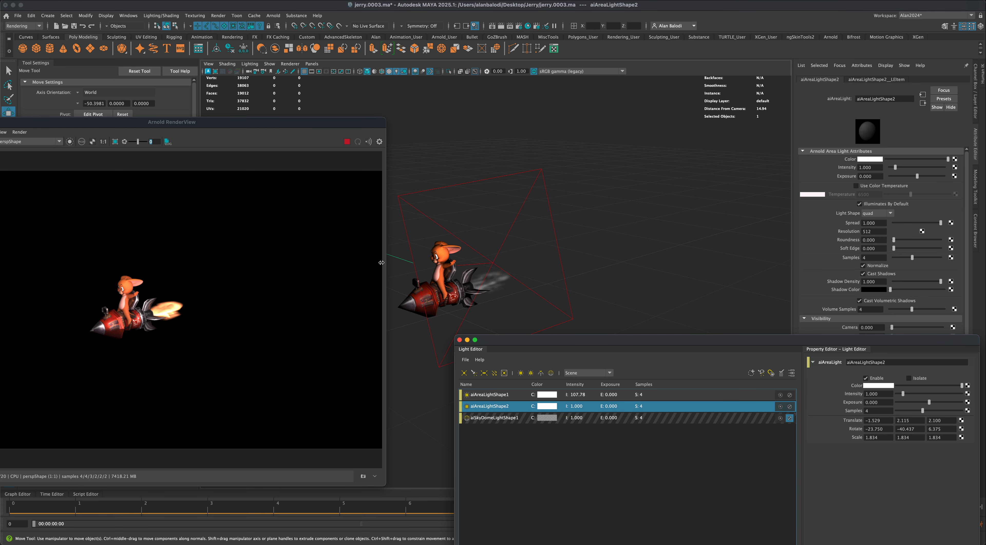
pyautogui.moveTo(381, 262); pyautogui.dragTo(341, 261)
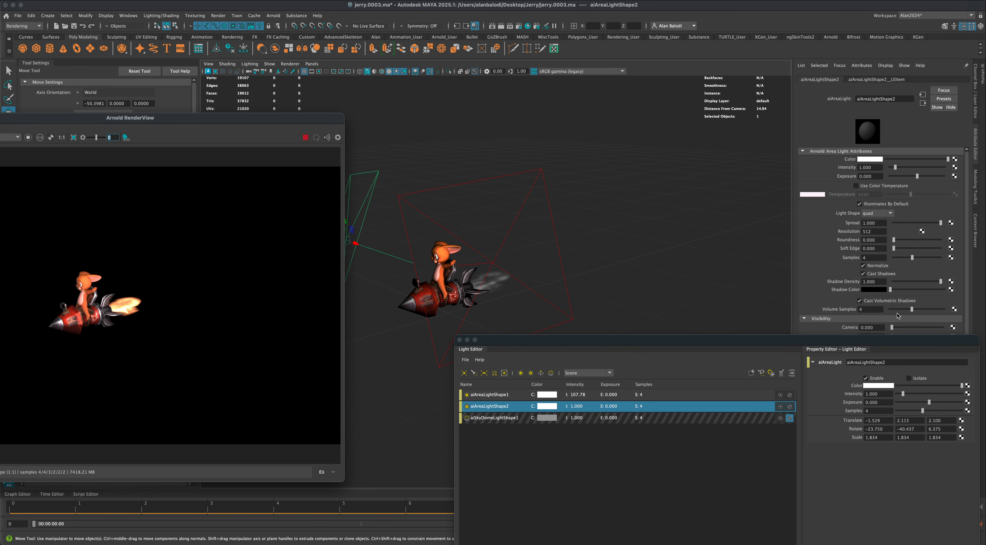
pyautogui.moveTo(884, 396); pyautogui.dragTo(860, 393)
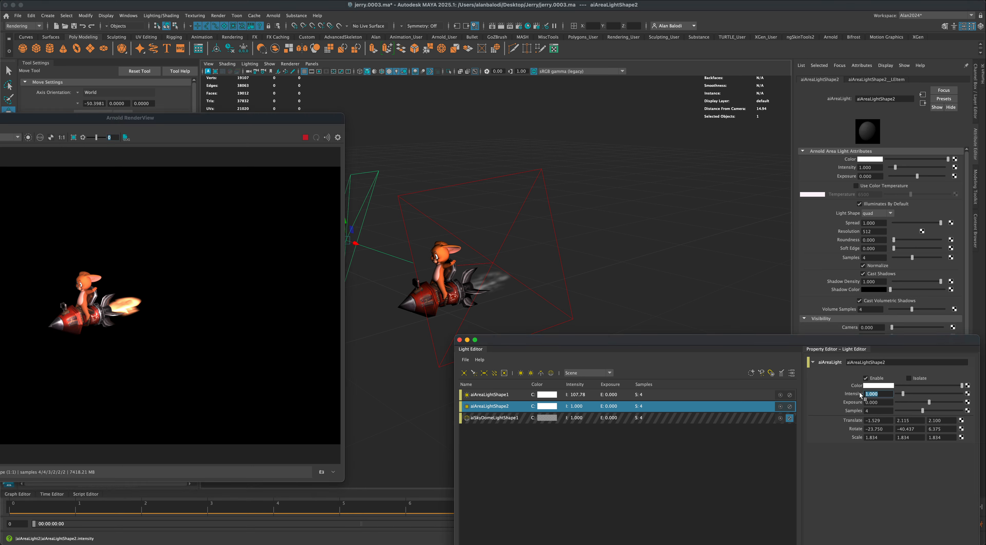
pyautogui.write('500')
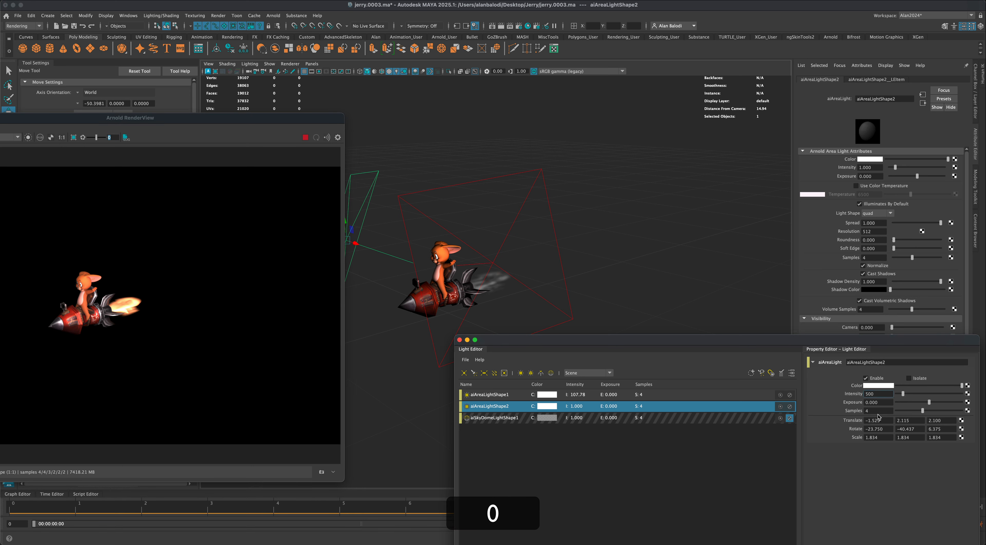
pyautogui.press('Return')
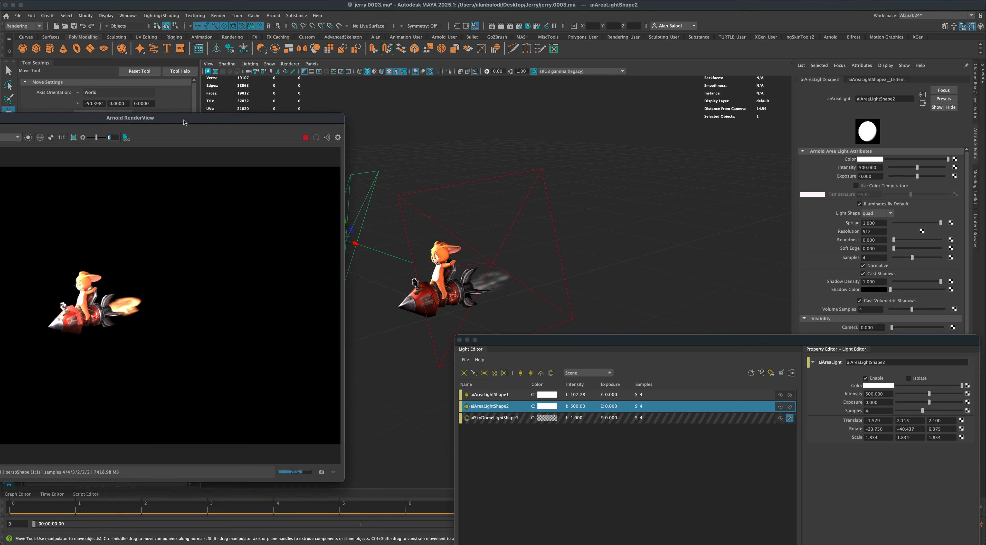
pyautogui.moveTo(180, 130); pyautogui.dragTo(204, 131)
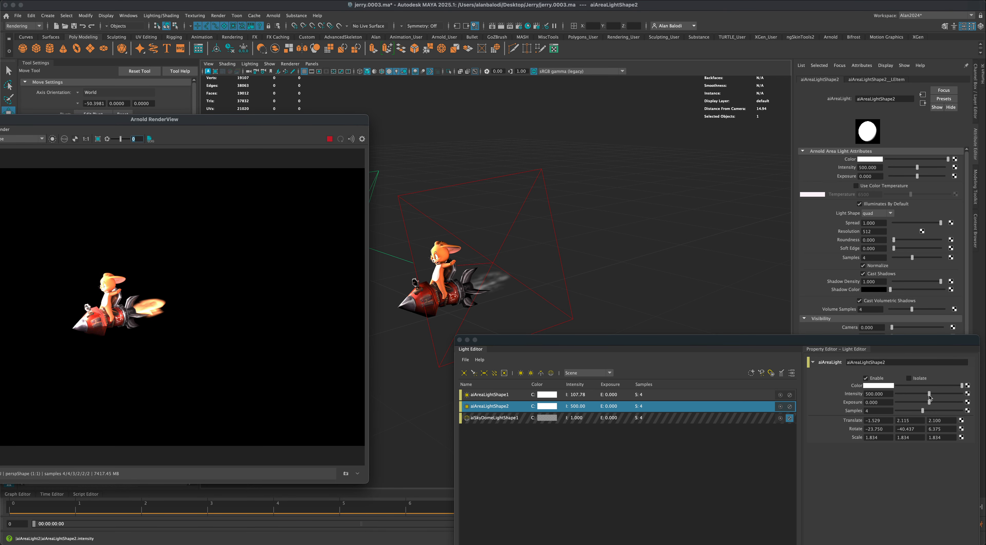
pyautogui.moveTo(931, 397); pyautogui.dragTo(907, 399)
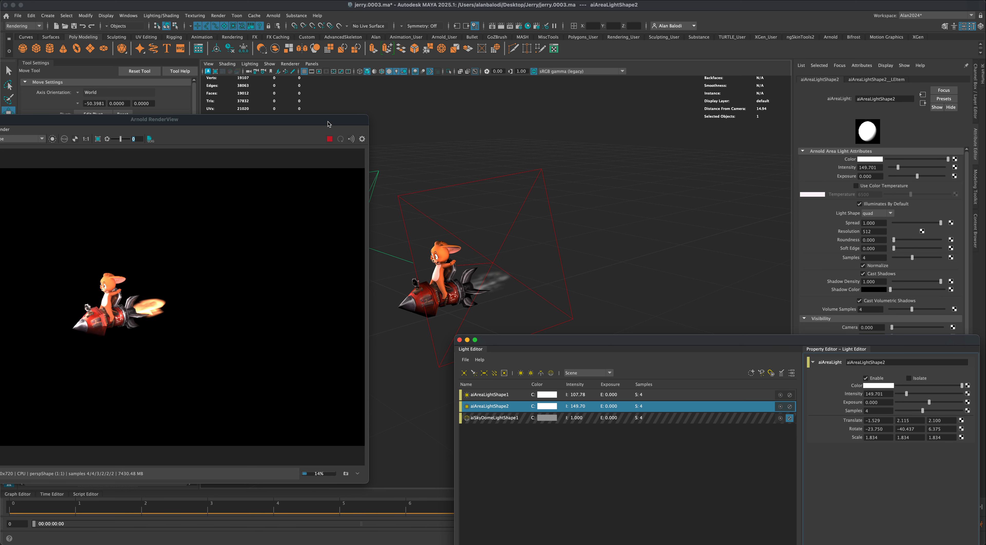
# - Move aiAreaLight2 to about -1.53, 2.19, 0.88 and rotate it to about -56, -72, 41 degrees, and select aiAreaLightShape1
pyautogui.moveTo(329, 123); pyautogui.dragTo(314, 220)
pyautogui.click(8, 127)
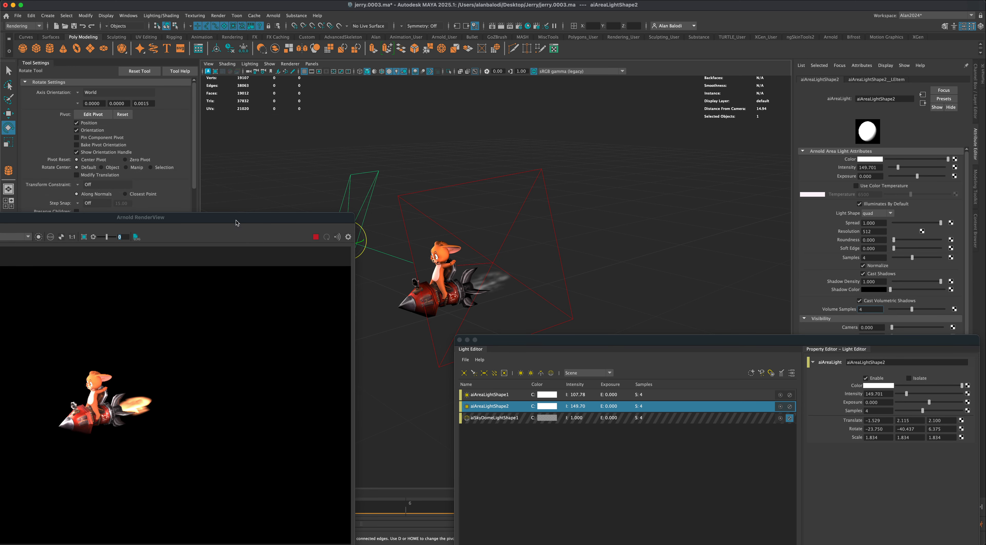
pyautogui.moveTo(253, 217); pyautogui.dragTo(243, 263)
pyautogui.moveTo(353, 253); pyautogui.dragTo(395, 221)
pyautogui.press('w')
pyautogui.press('e')
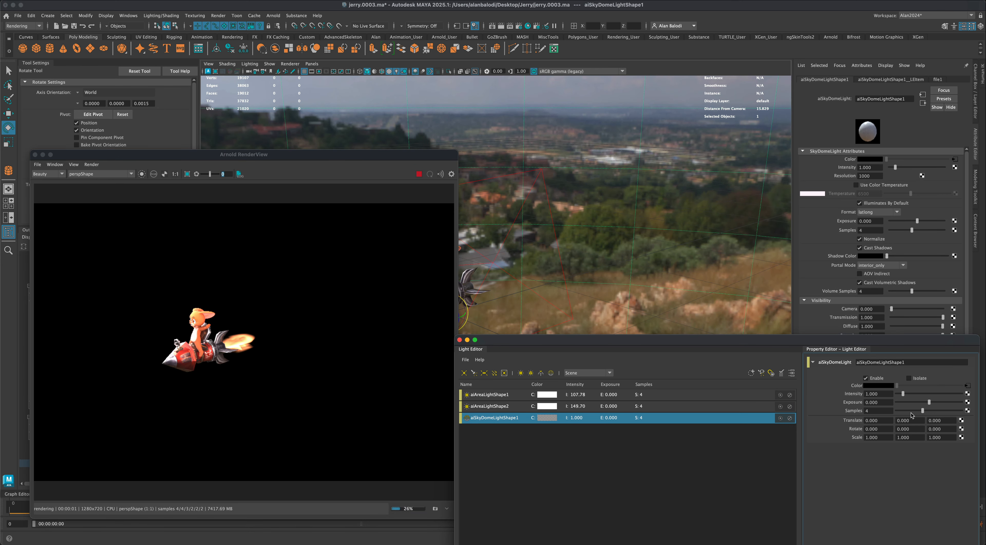
pyautogui.click(490, 395)
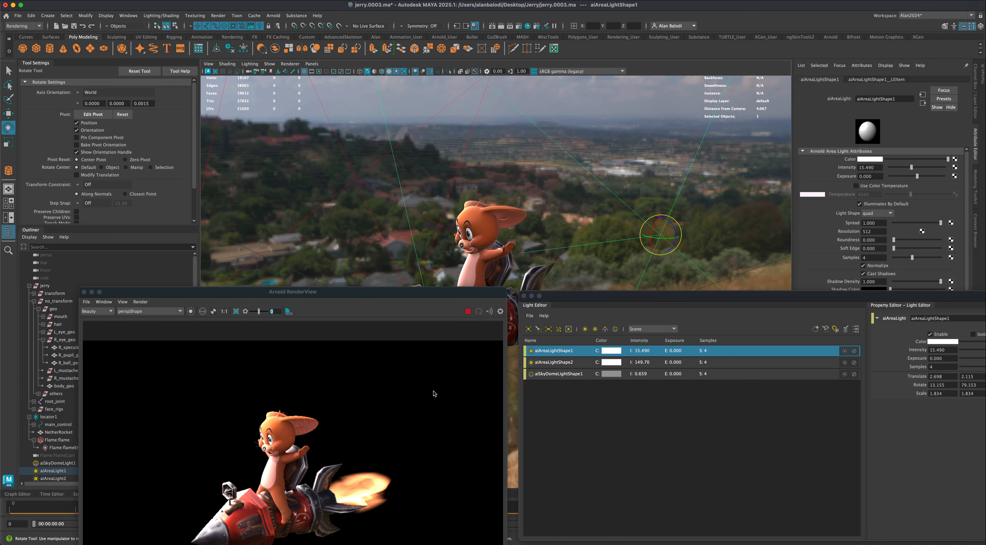
# - Rotate the skydome light to about -47 degrees in X and 425 degrees in Y so the sky surrounds the character
pyautogui.click(566, 375)
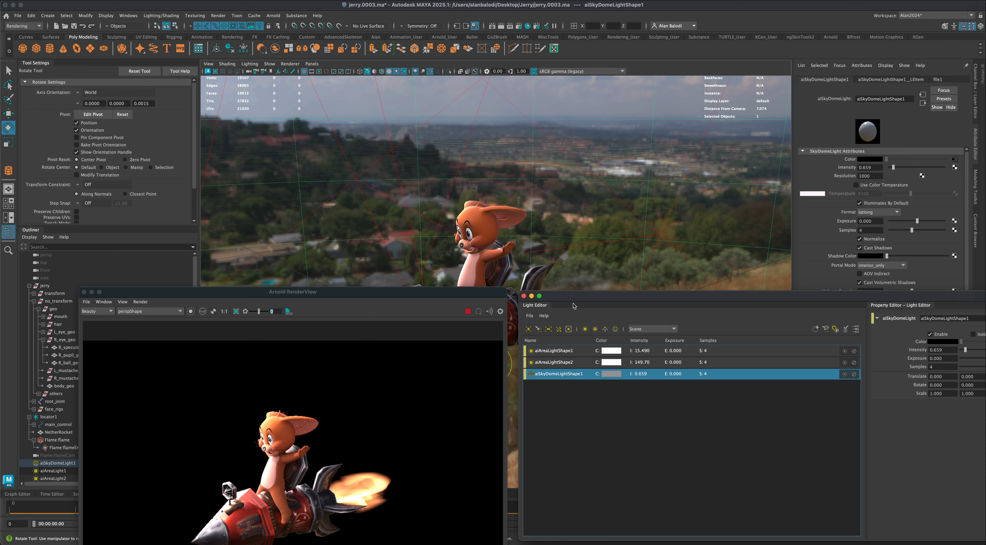
pyautogui.moveTo(574, 305); pyautogui.dragTo(587, 417)
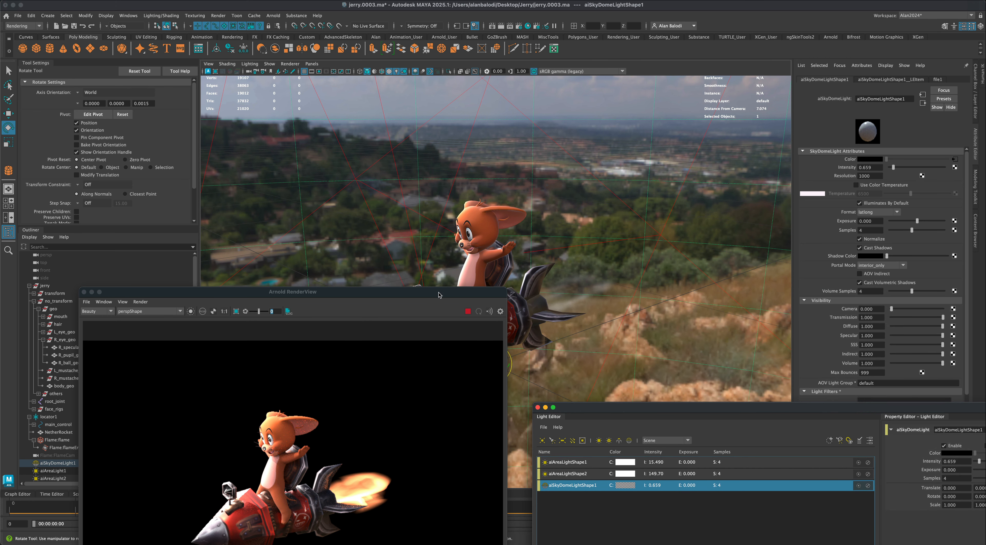
pyautogui.moveTo(439, 295); pyautogui.dragTo(309, 321)
pyautogui.press('e')
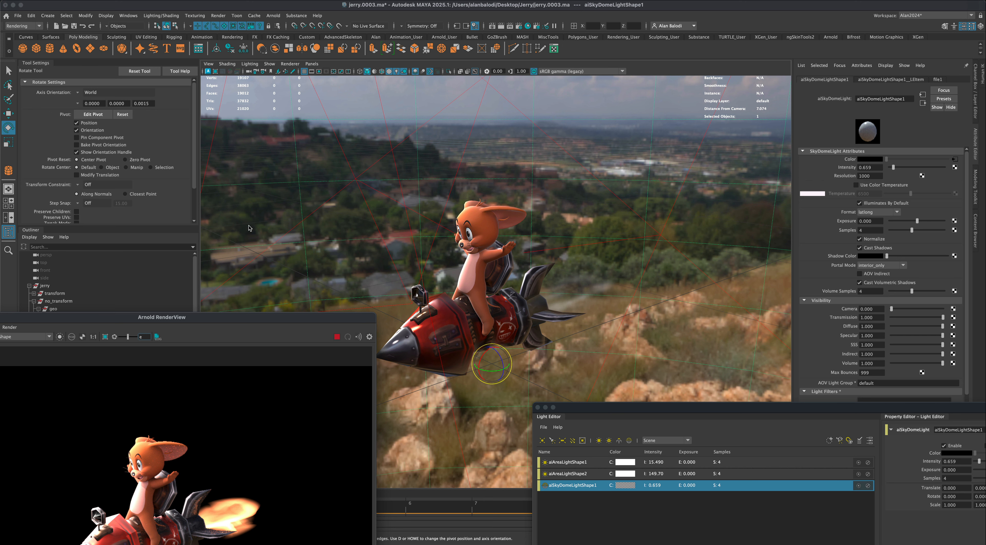
pyautogui.moveTo(240, 315); pyautogui.dragTo(247, 207)
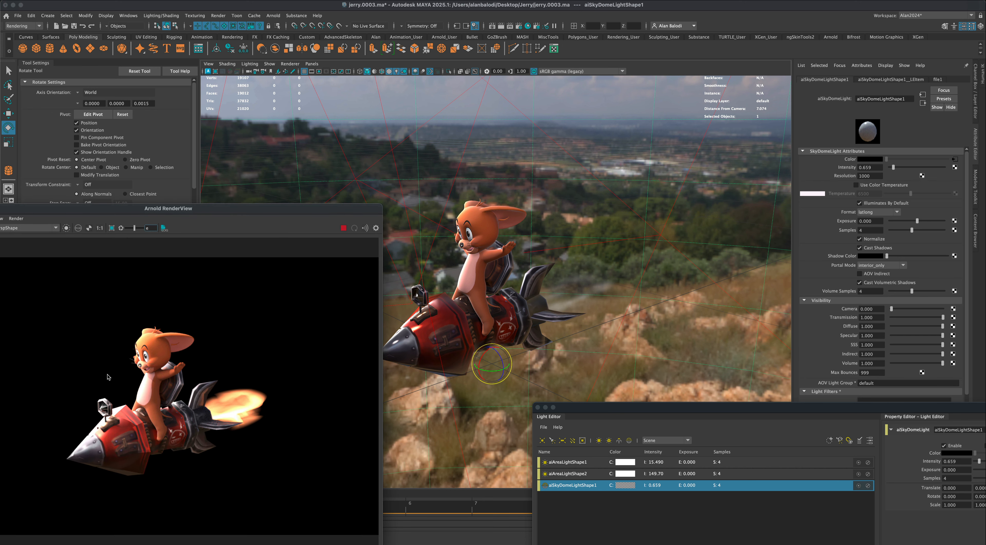
pyautogui.moveTo(492, 372); pyautogui.dragTo(501, 368)
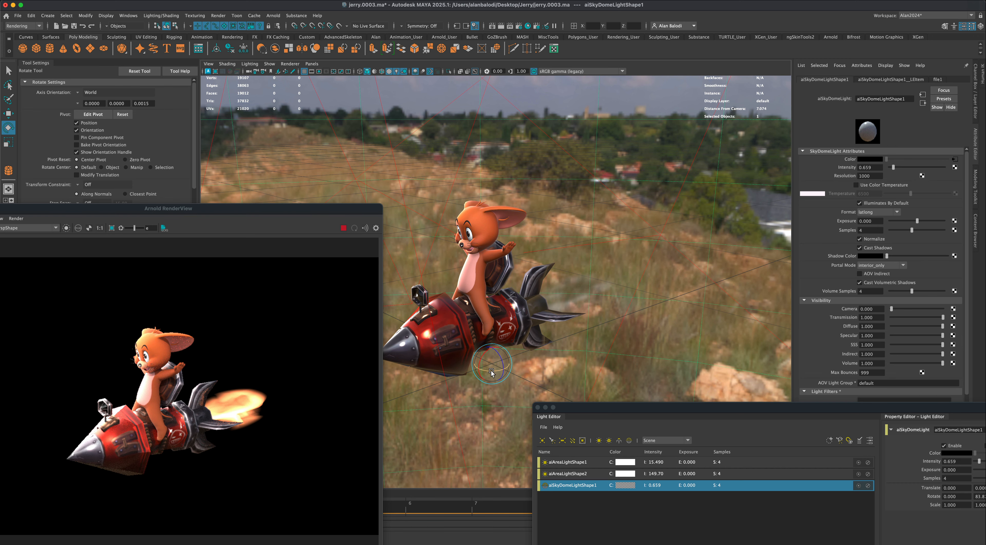
pyautogui.moveTo(492, 372); pyautogui.dragTo(483, 352)
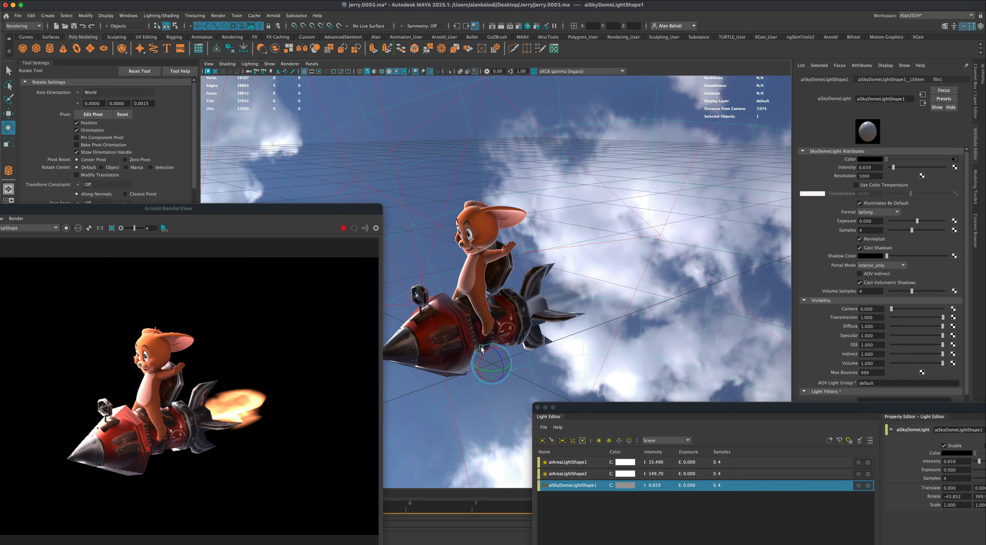
pyautogui.moveTo(482, 348)
pyautogui.mouseDown()
pyautogui.moveTo(485, 374)
pyautogui.moveTo(486, 356)
pyautogui.mouseUp()
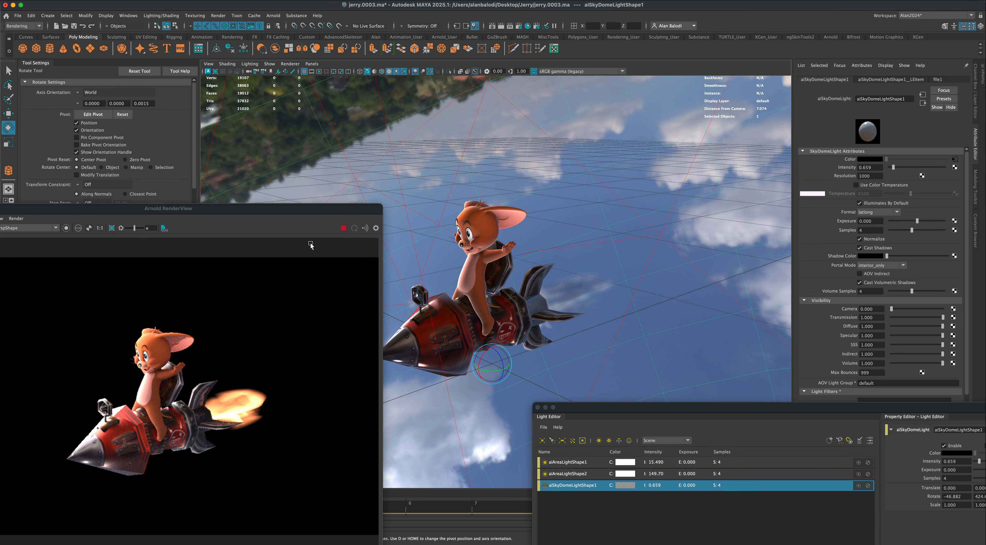
# - Lower the intensity of aiAreaLightShape1 to about 8.6 and aiAreaLightShape2 to about 103, and close the Light Editor
pyautogui.moveTo(577, 407); pyautogui.dragTo(564, 269)
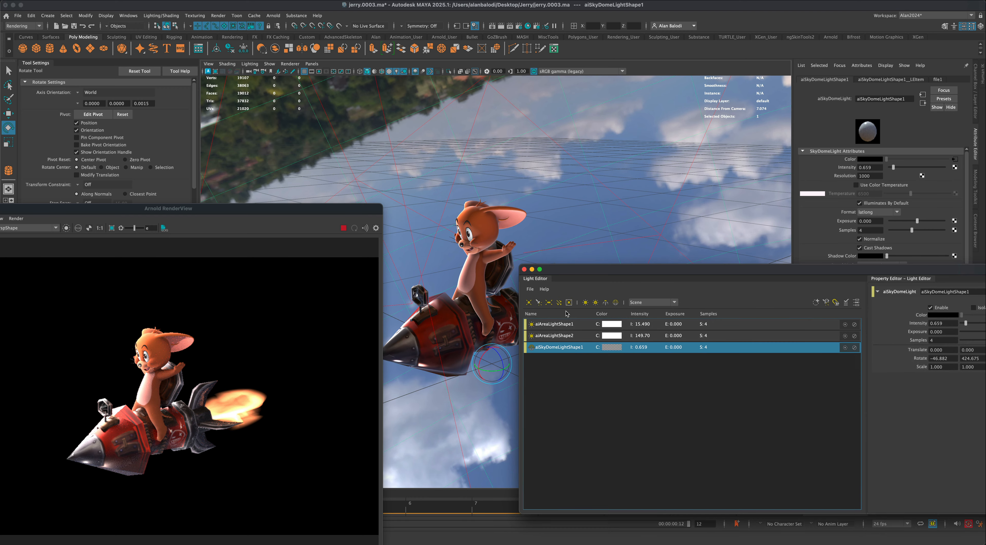
pyautogui.click(563, 324)
pyautogui.click(901, 167)
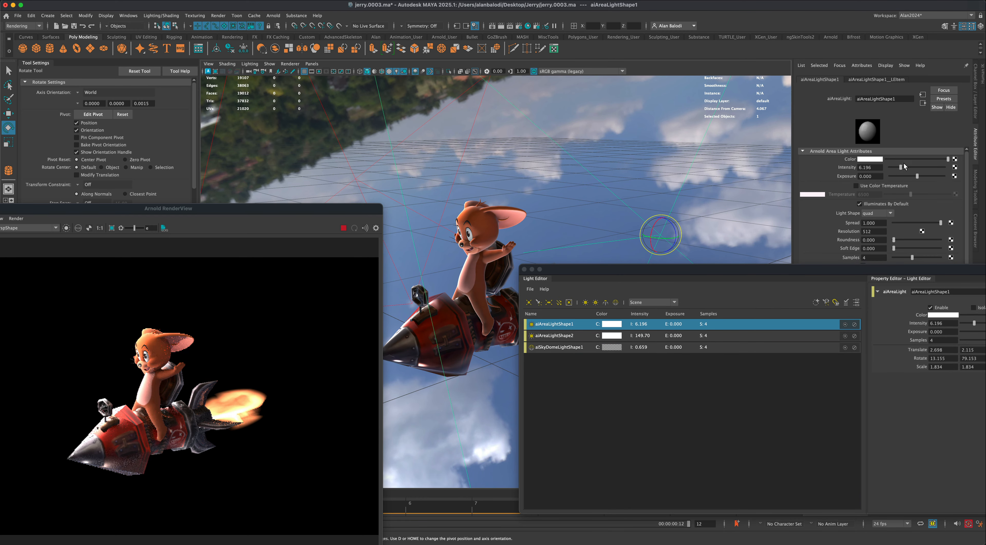
pyautogui.click(905, 167)
pyautogui.click(563, 336)
pyautogui.click(908, 167)
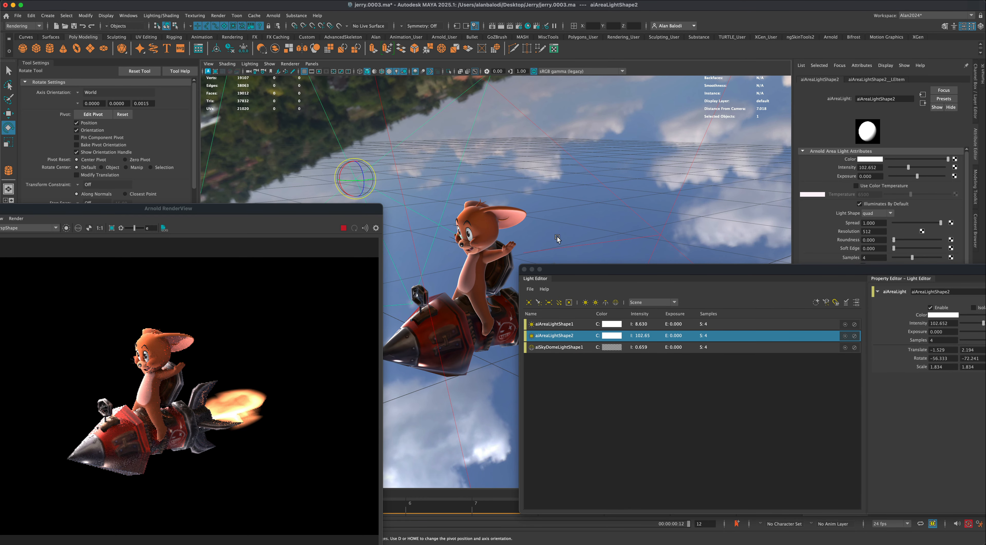
pyautogui.moveTo(562, 271); pyautogui.dragTo(575, 273)
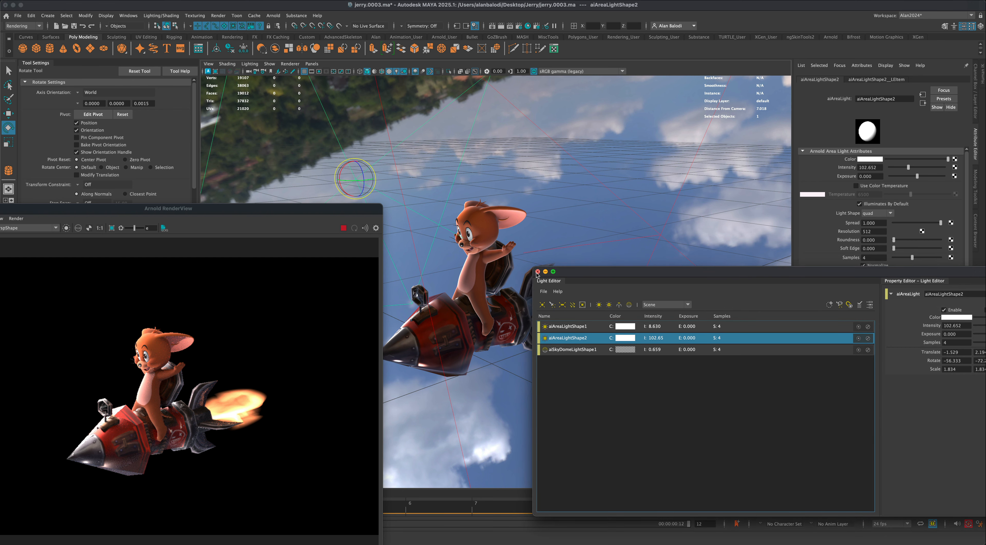
pyautogui.click(538, 271)
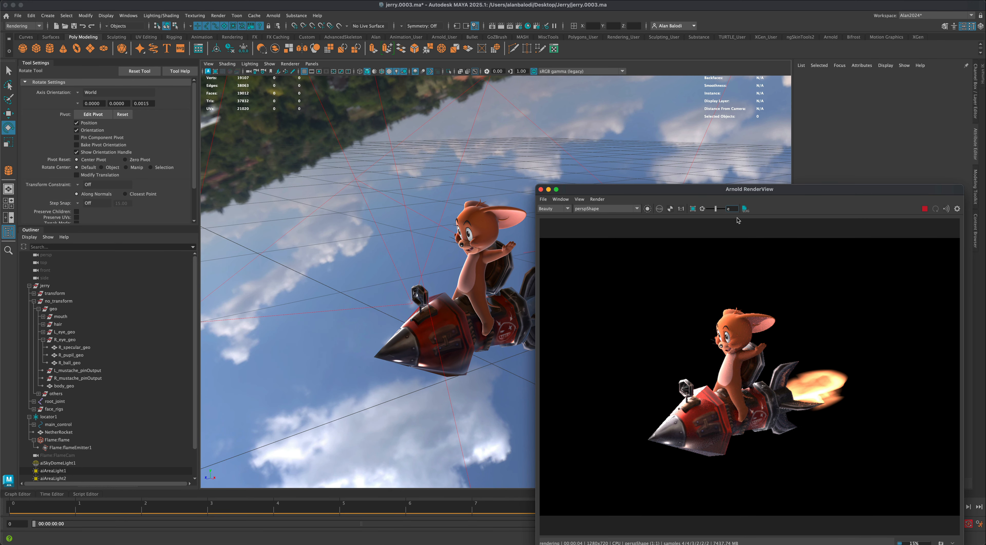
# - In the common render settings, set the end frame to 0 and turn off Skip Alpha for the PNG output
pyautogui.moveTo(695, 194); pyautogui.dragTo(710, 136)
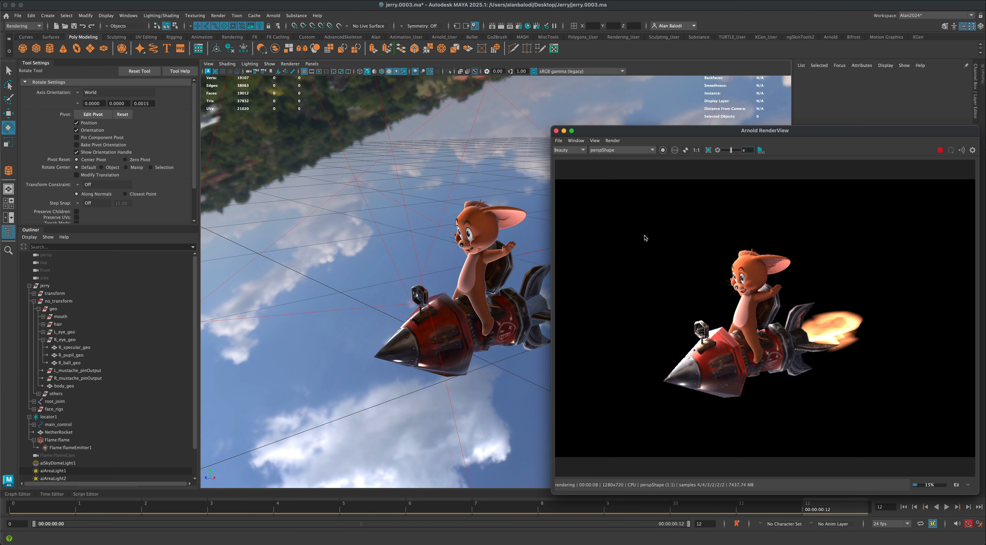
pyautogui.moveTo(649, 131); pyautogui.dragTo(674, 116)
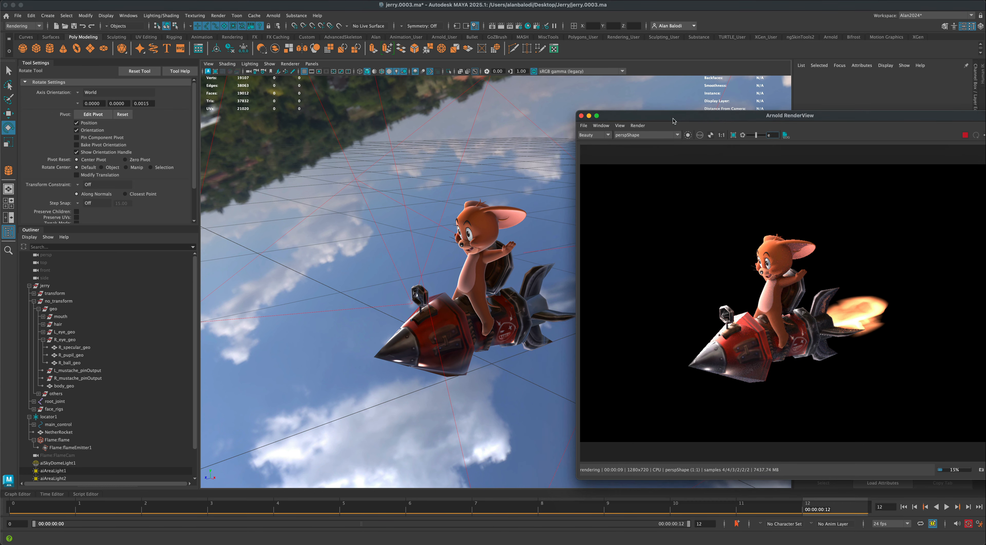
pyautogui.click(520, 28)
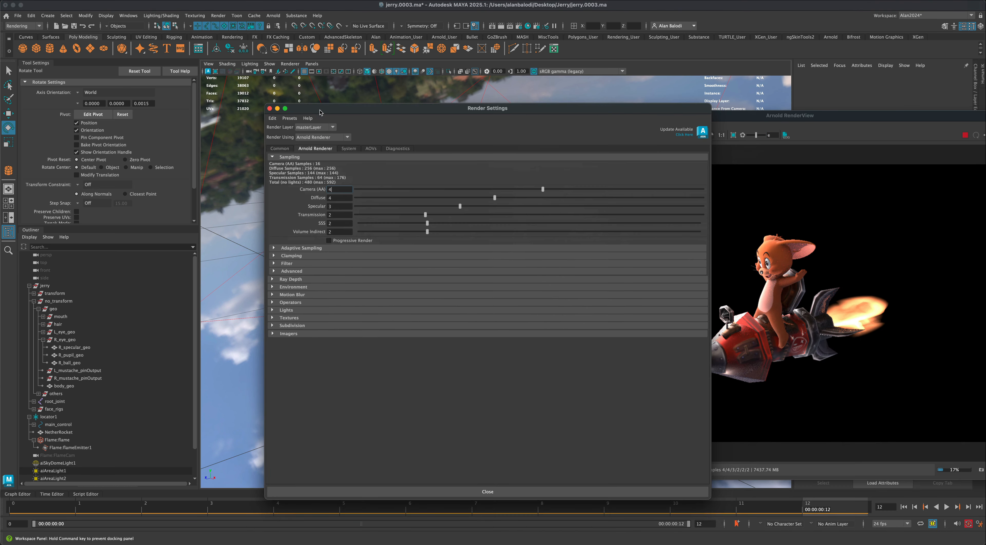
pyautogui.moveTo(594, 156); pyautogui.dragTo(278, 149)
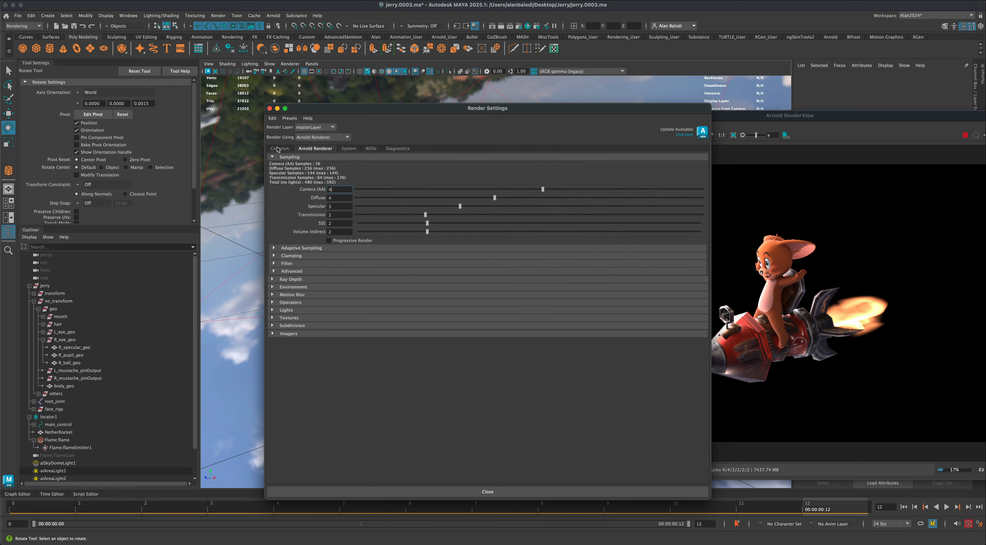
pyautogui.click(279, 149)
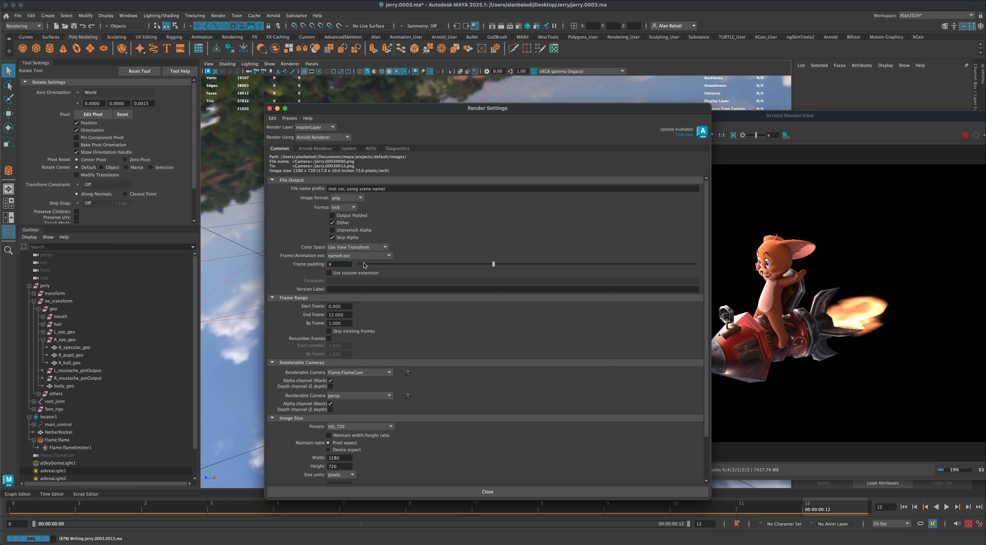
pyautogui.click(347, 264)
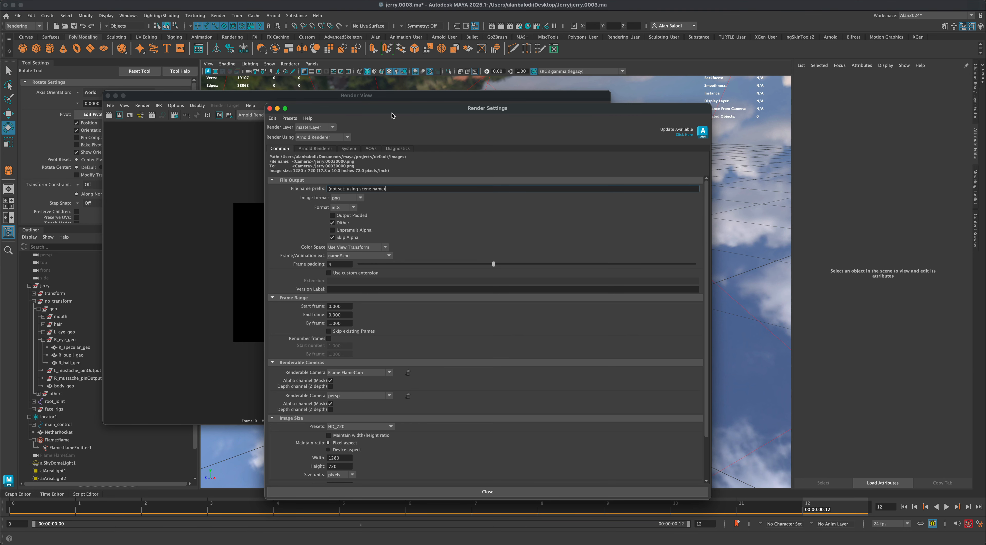
pyautogui.moveTo(395, 109); pyautogui.dragTo(517, 82)
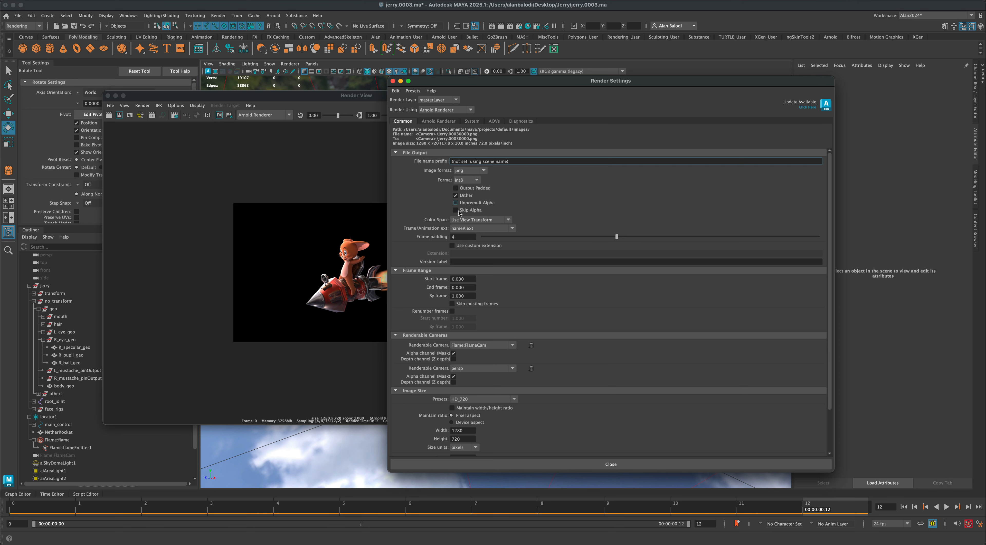
pyautogui.click(595, 467)
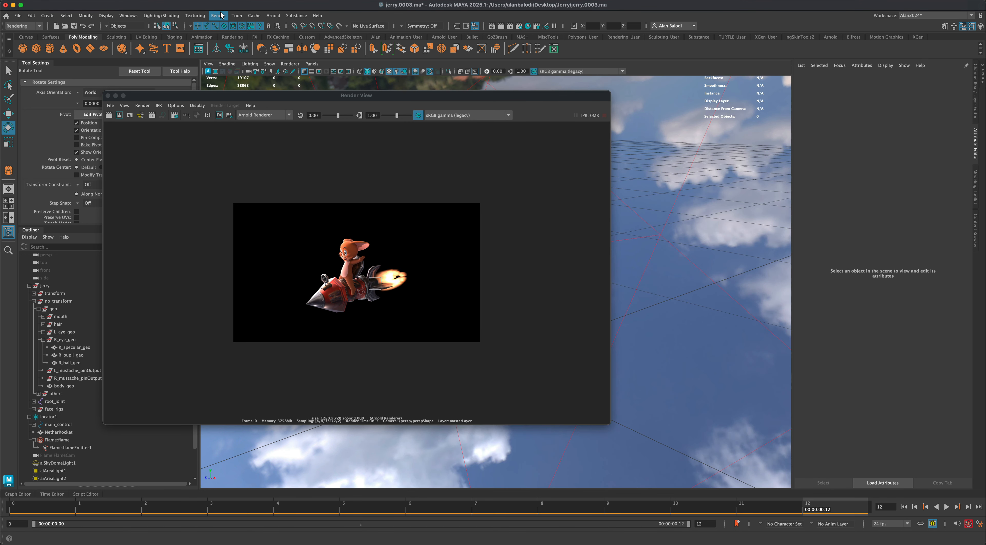
# - Render the frame sequence from the persp camera to the JerryTest images folder
pyautogui.click(219, 15)
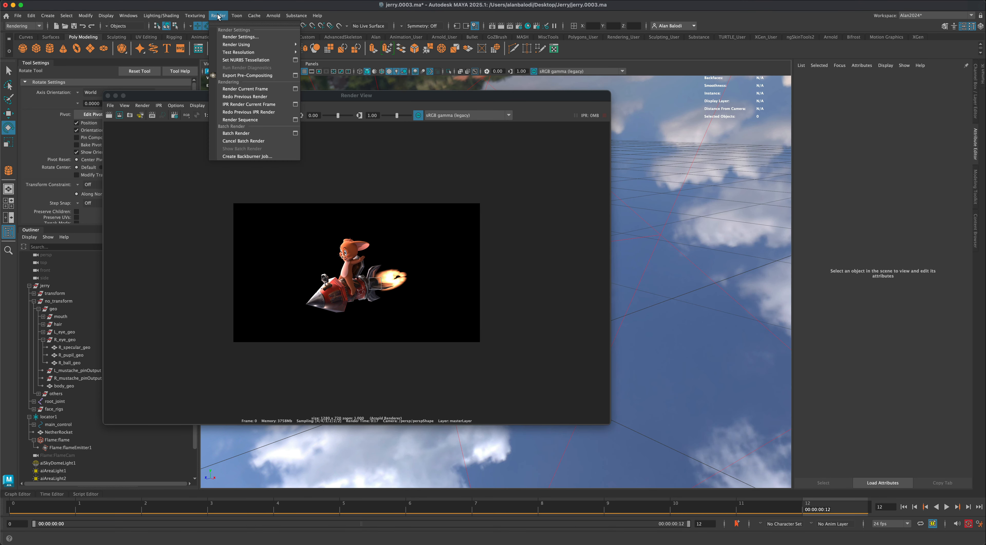
pyautogui.click(295, 120)
pyautogui.moveTo(269, 159); pyautogui.dragTo(385, 167)
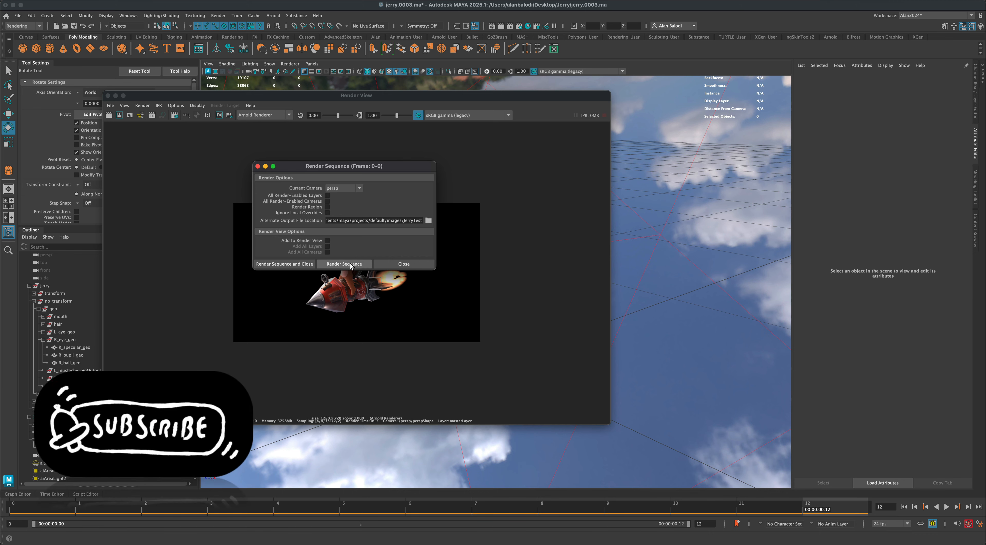
pyautogui.click(360, 263)
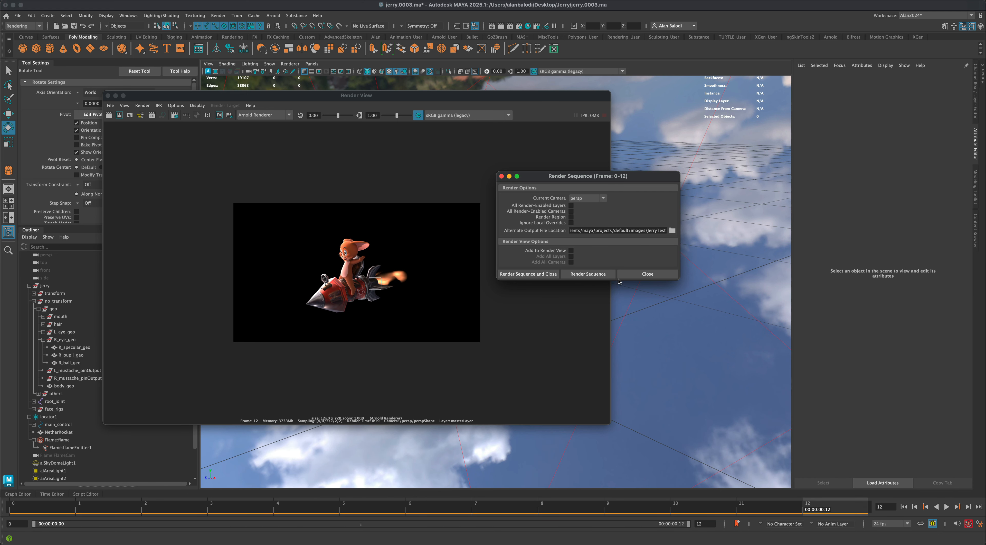
pyautogui.moveTo(546, 177); pyautogui.dragTo(560, 206)
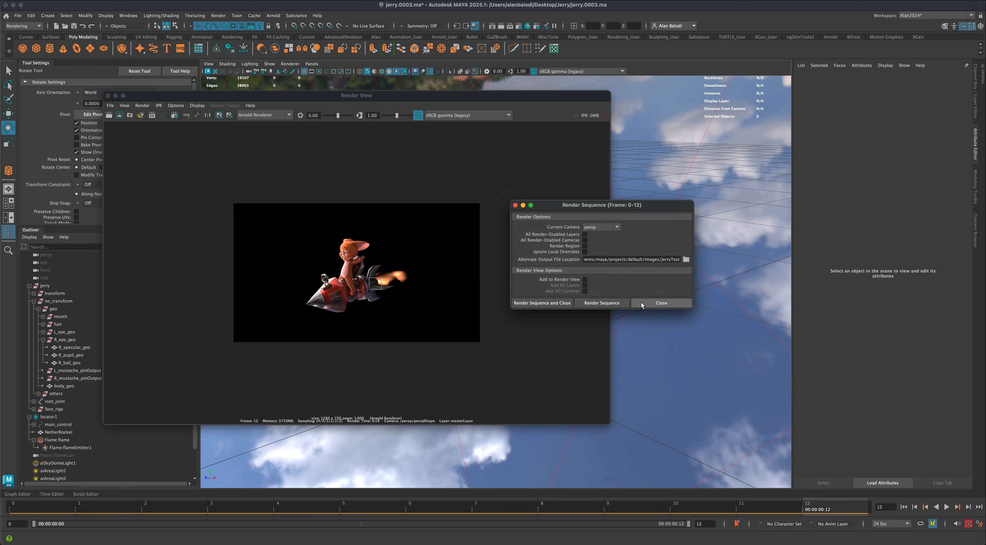
# - Switch to Finder and preview the rendered jerry.0003_10000.png in the persp folder to check its transparent background
pyautogui.press('super+Tab')
pyautogui.click(641, 290)
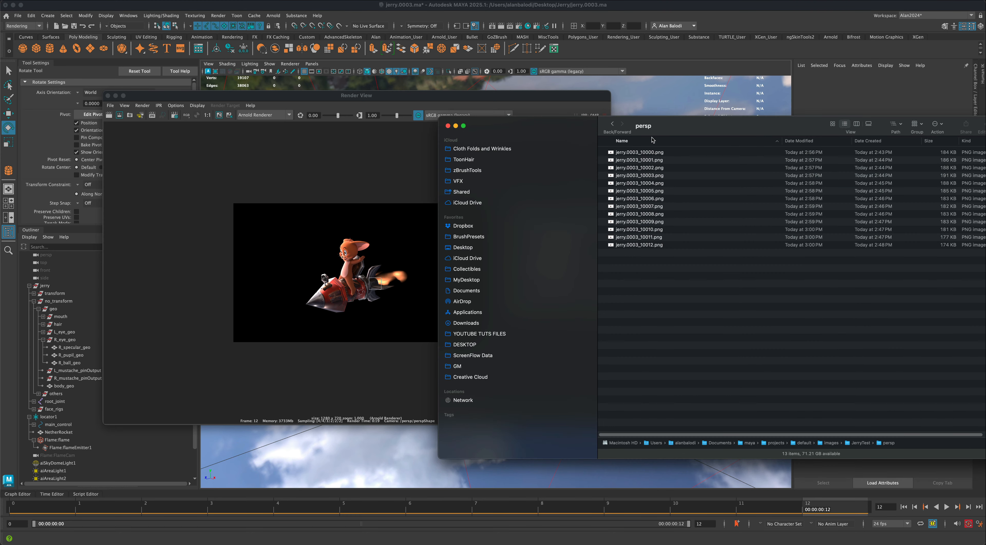
pyautogui.moveTo(657, 132); pyautogui.dragTo(657, 135)
pyautogui.click(650, 157)
pyautogui.press('space')
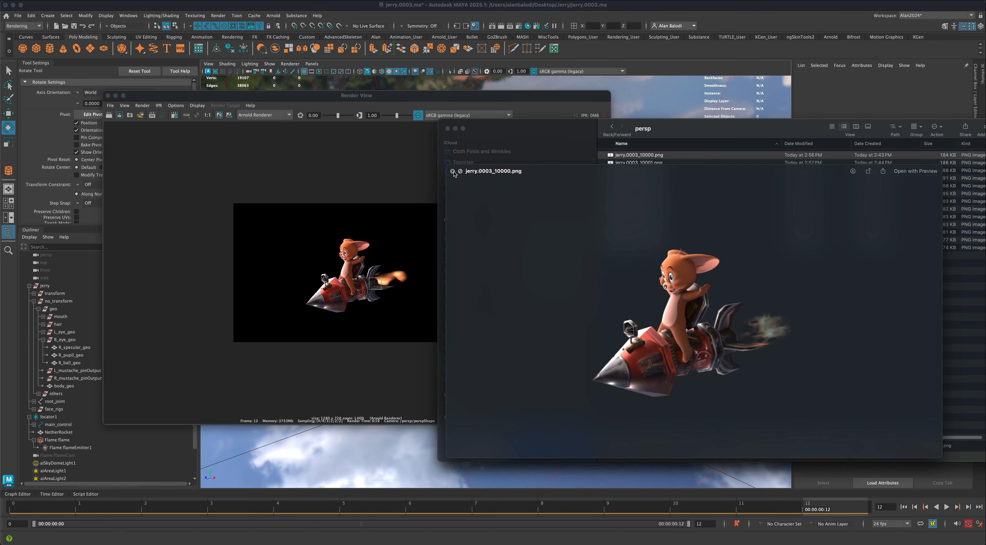
pyautogui.click(453, 171)
# - Switch to Premiere Pro and import jerry.0003_10000.png from the persp folder as an image sequence
pyautogui.click(626, 312)
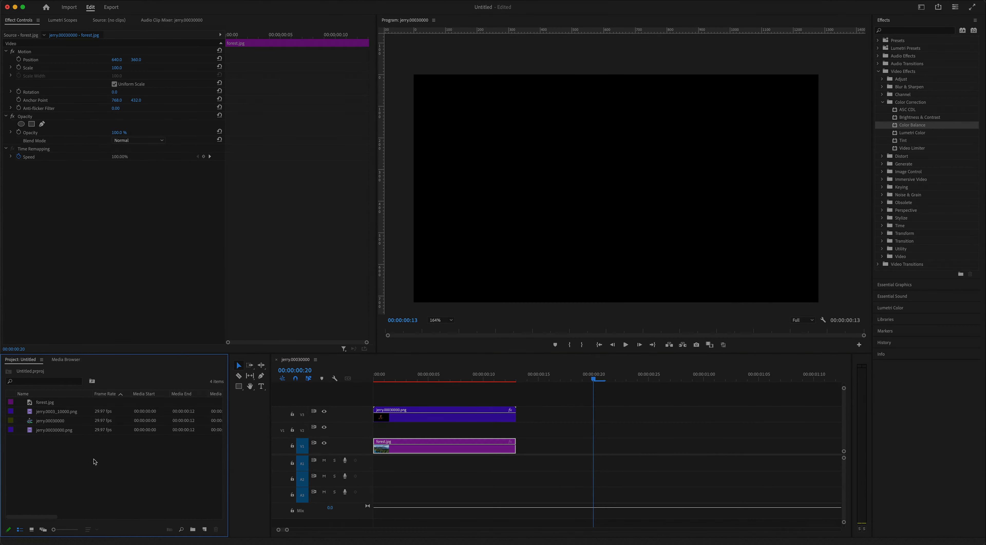
pyautogui.rightClick(103, 453)
pyautogui.click(110, 443)
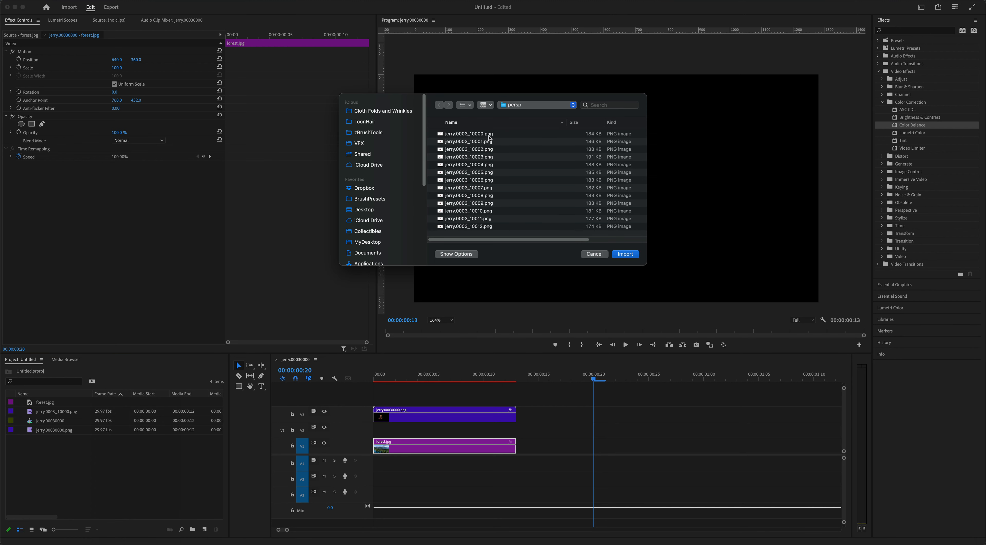
pyautogui.click(489, 134)
pyautogui.click(475, 250)
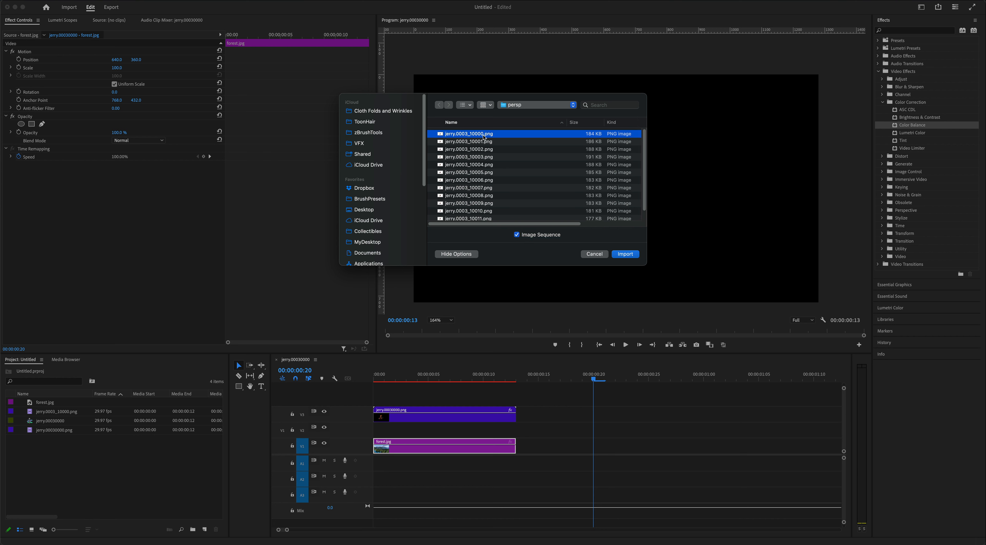
pyautogui.click(624, 256)
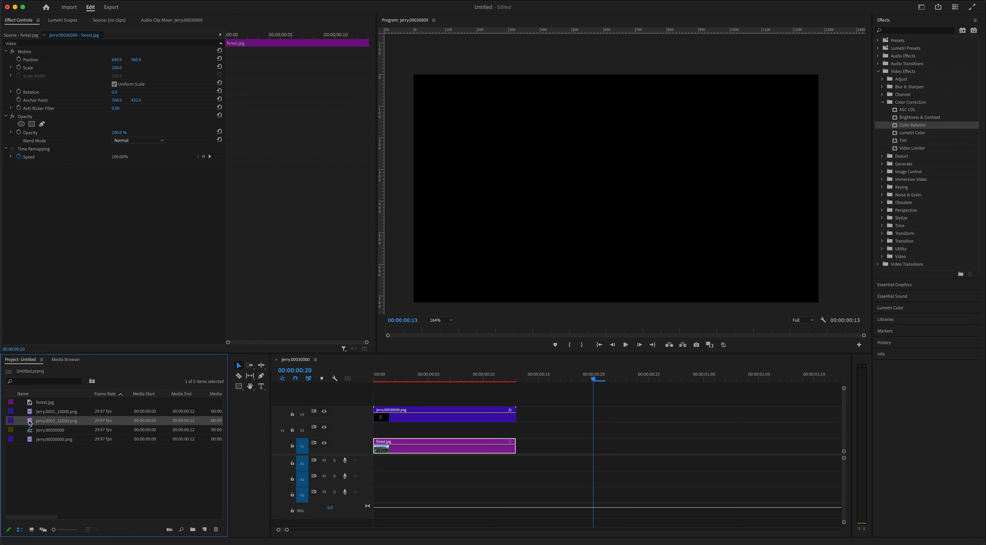
# - Place the newly imported jerry.0003_10000.png sequence on track V3 after the existing clip and check a few of its frames
pyautogui.moveTo(31, 422); pyautogui.dragTo(546, 412)
pyautogui.click(563, 380)
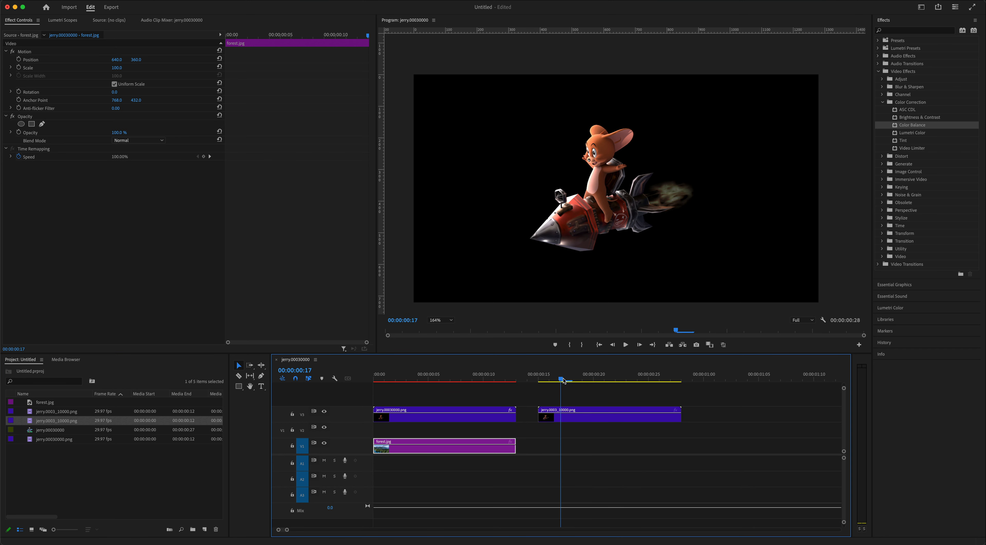
pyautogui.click(583, 379)
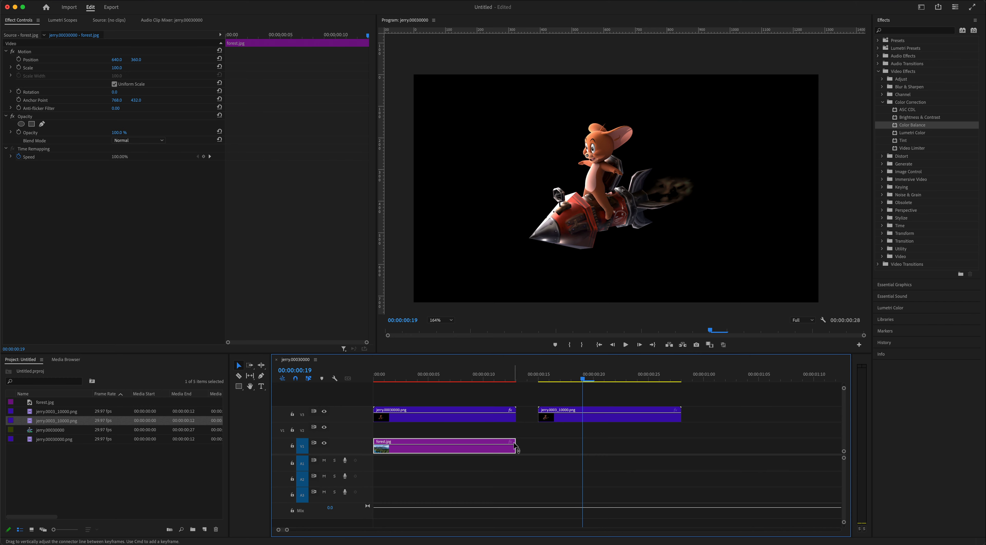
# - Extend the forest.jpg clip to the end of the new sequence and compare frames of both renders over it
pyautogui.moveTo(516, 446); pyautogui.dragTo(682, 446)
pyautogui.click(627, 379)
pyautogui.moveTo(628, 379)
pyautogui.mouseDown()
pyautogui.moveTo(568, 379)
pyautogui.moveTo(659, 379)
pyautogui.moveTo(559, 379)
pyautogui.moveTo(626, 380)
pyautogui.mouseUp()
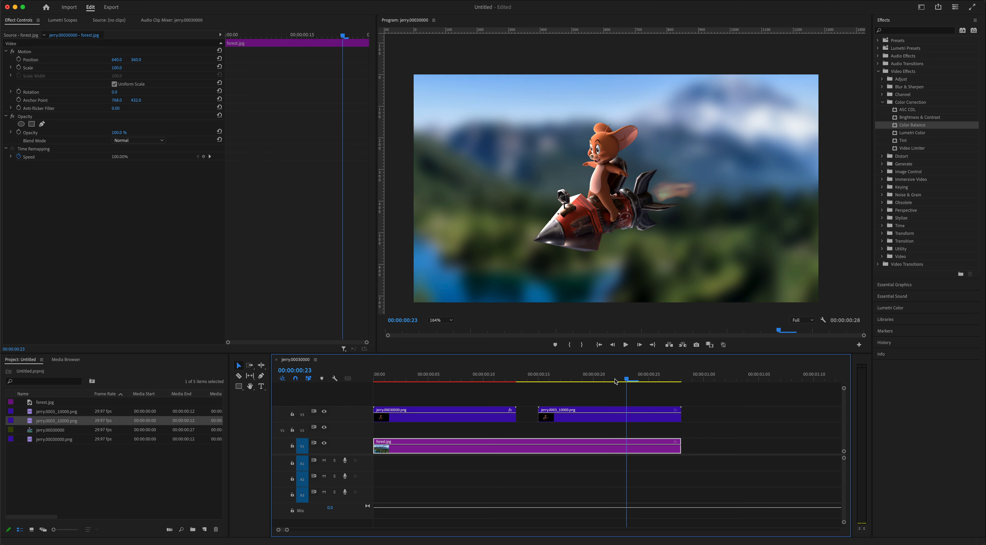
pyautogui.click(446, 382)
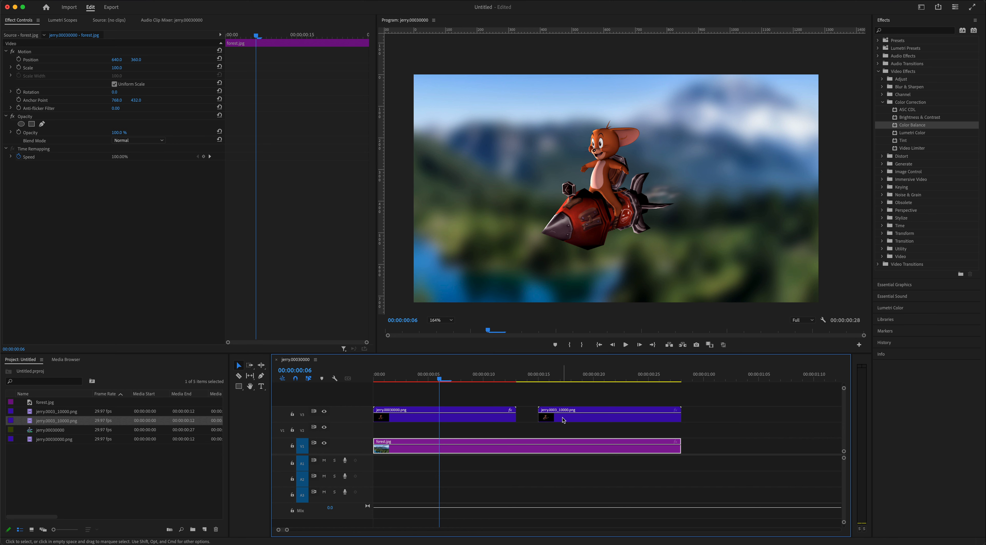
# - Stack jerry.0003_10000.png above jerry.00030000.png at the timeline start and set the characters side by side, the new one at about 866, 367
pyautogui.moveTo(562, 417); pyautogui.dragTo(432, 394)
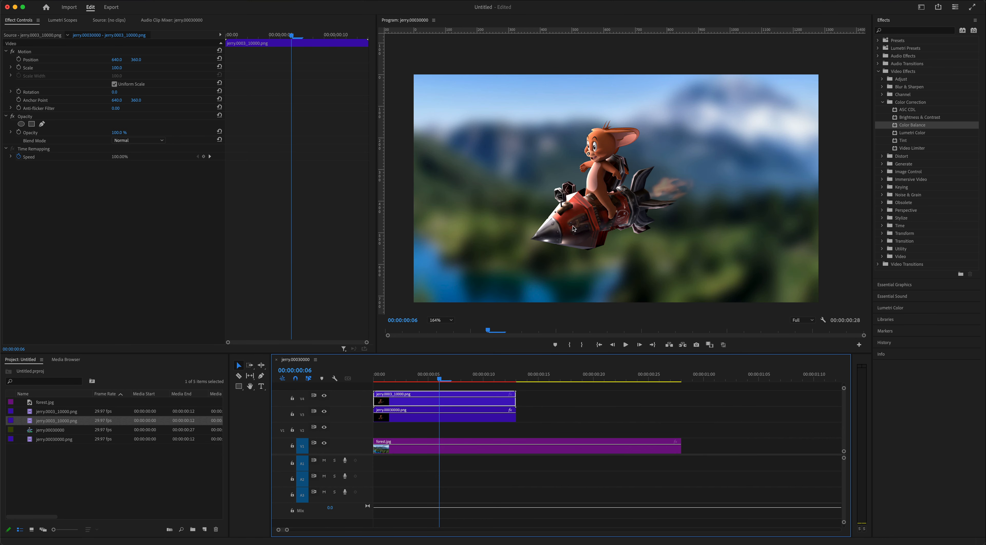
pyautogui.doubleClick(418, 401)
pyautogui.click(18, 21)
pyautogui.doubleClick(577, 225)
pyautogui.moveTo(577, 225); pyautogui.dragTo(627, 232)
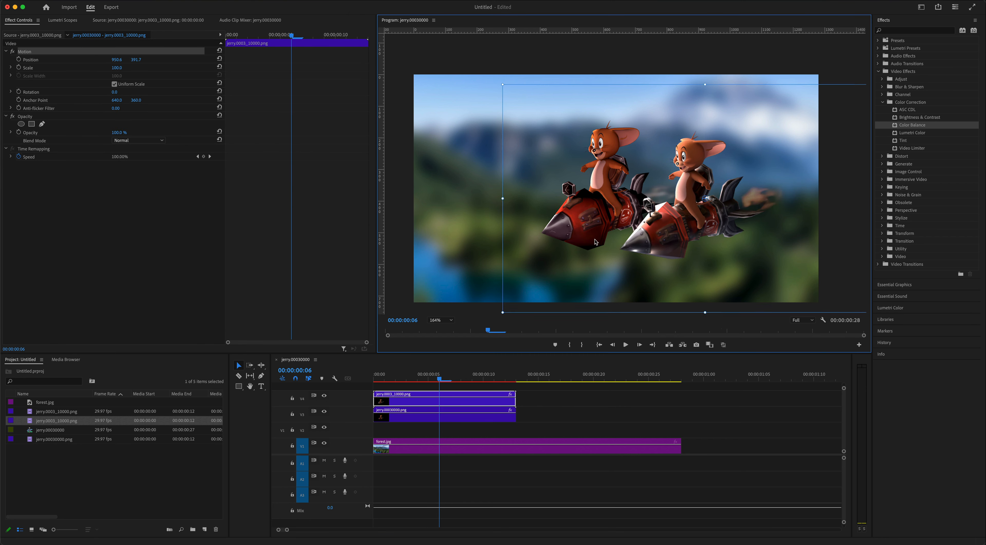
pyautogui.moveTo(529, 241); pyautogui.dragTo(680, 242)
pyautogui.moveTo(586, 232); pyautogui.dragTo(483, 229)
pyautogui.moveTo(774, 248); pyautogui.dragTo(646, 241)
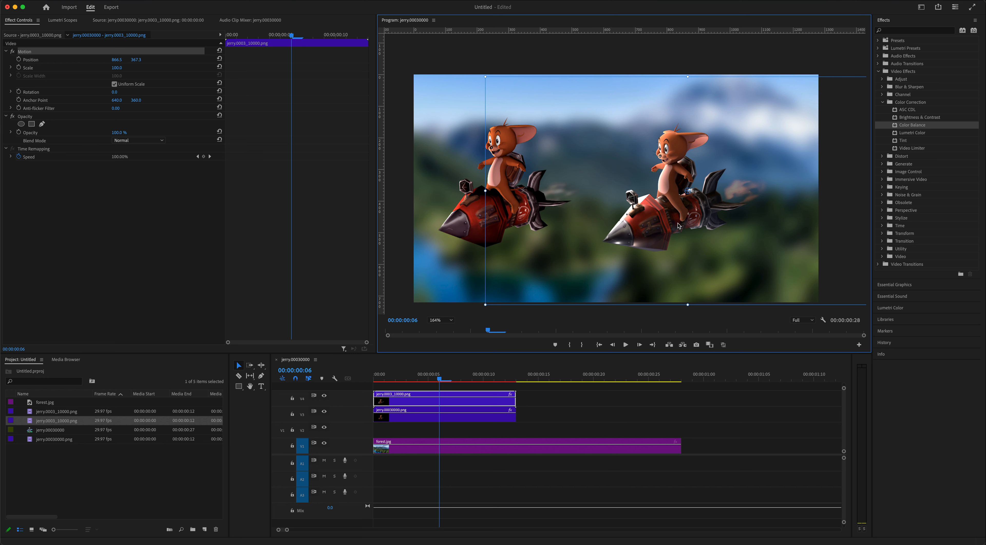
# - Apply Brightness & Contrast to the jerry.0003_10000.png clip with Contrast set to 3.0
pyautogui.click(896, 118)
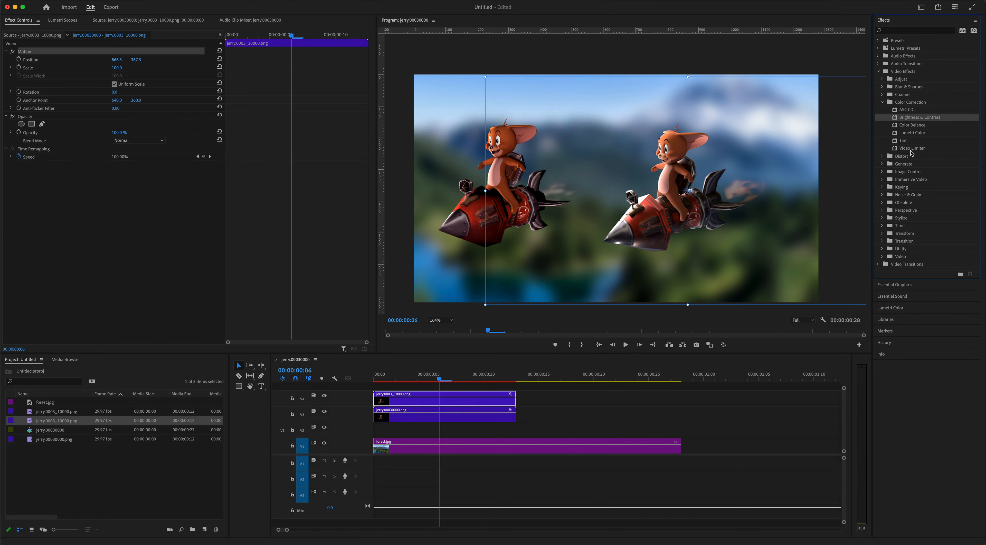
pyautogui.moveTo(897, 120); pyautogui.dragTo(483, 401)
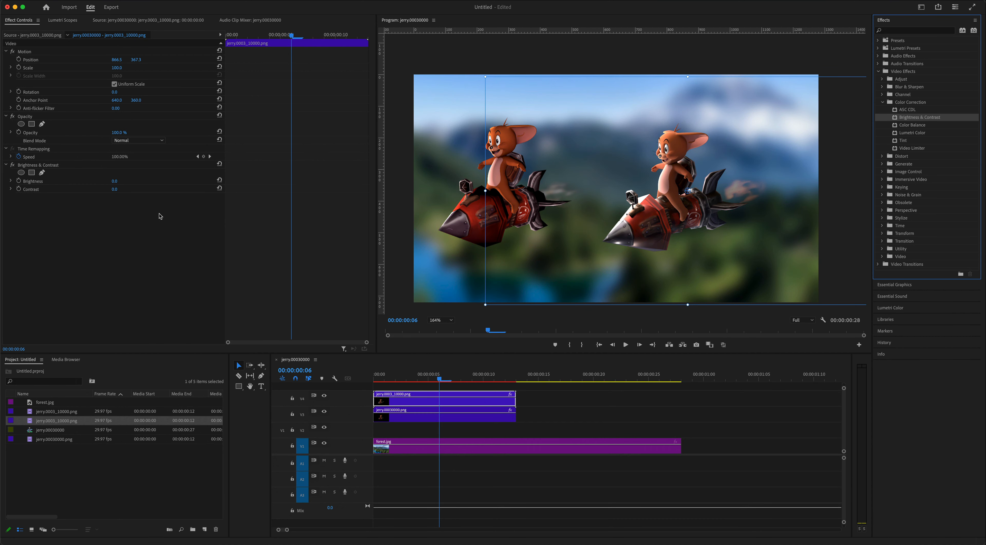
pyautogui.moveTo(114, 191); pyautogui.dragTo(114, 191)
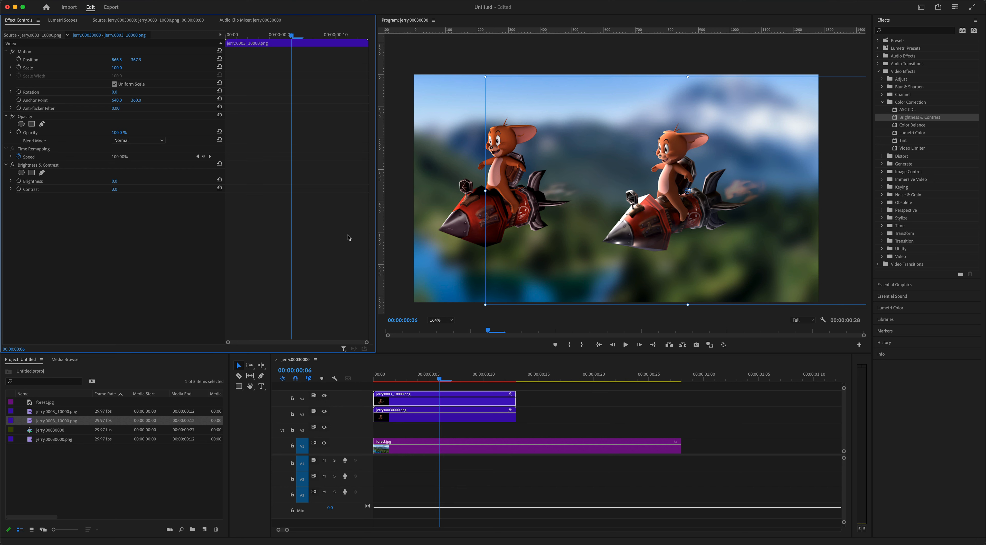
pyautogui.click(402, 309)
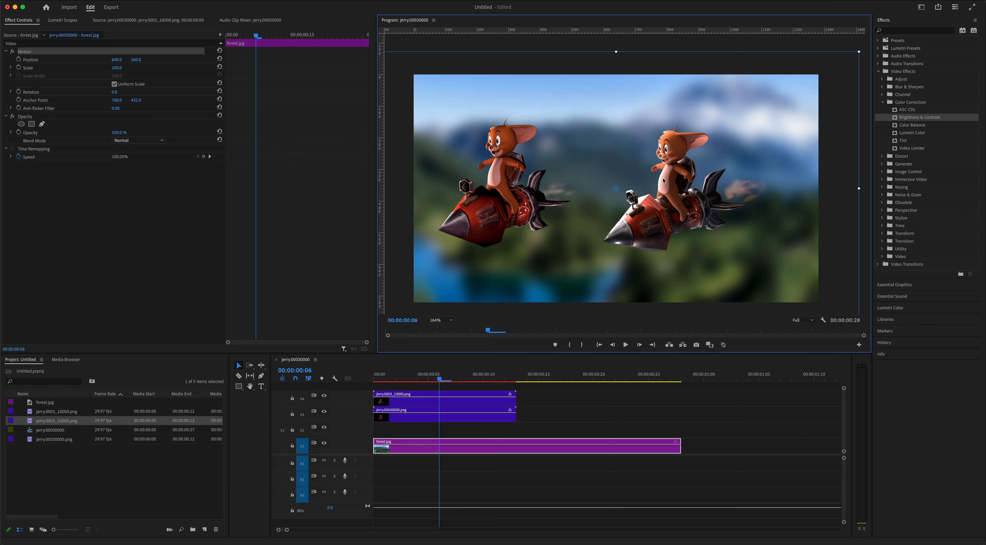
pyautogui.click(746, 49)
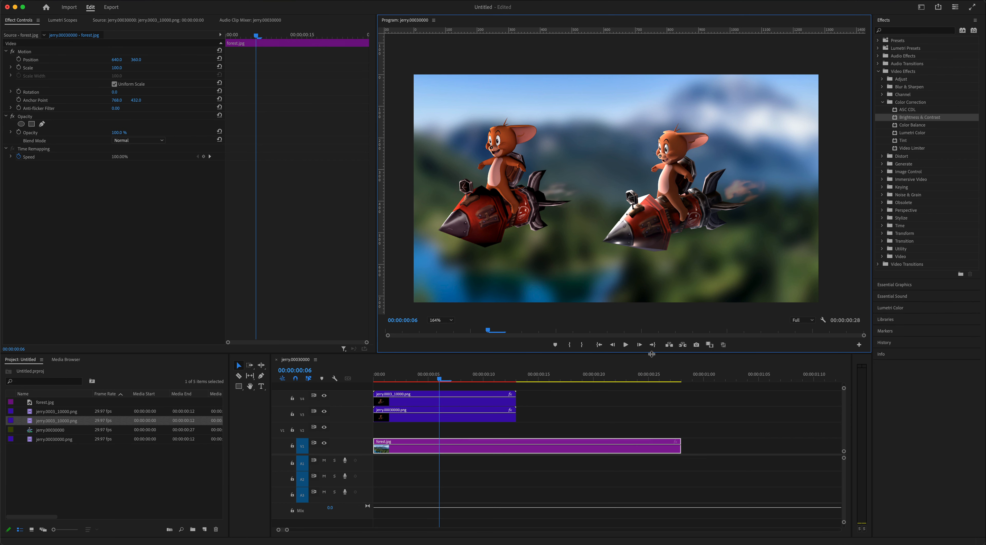
# - Trim forest.jpg to end with the two character clips and play back the side-by-side comparison
pyautogui.moveTo(677, 447); pyautogui.dragTo(516, 447)
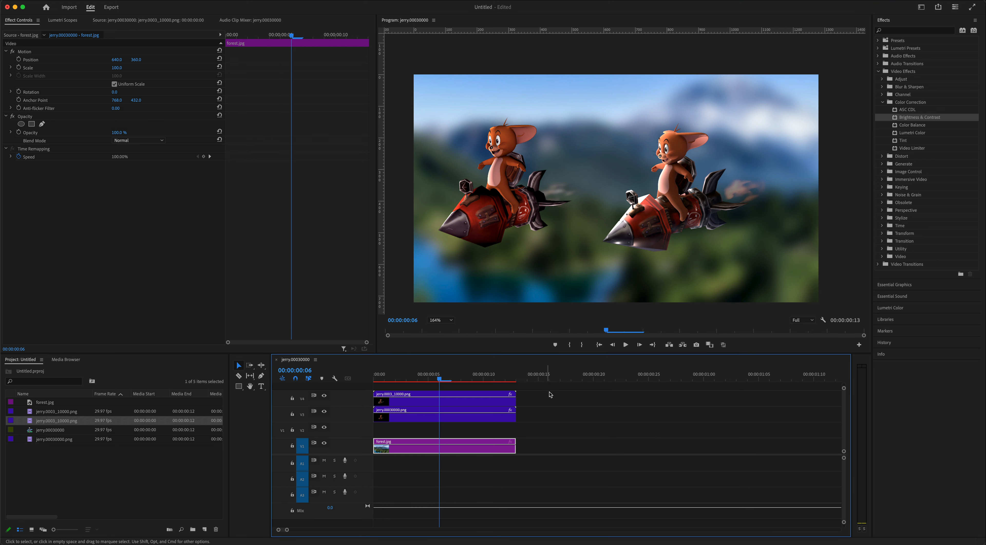
pyautogui.click(627, 344)
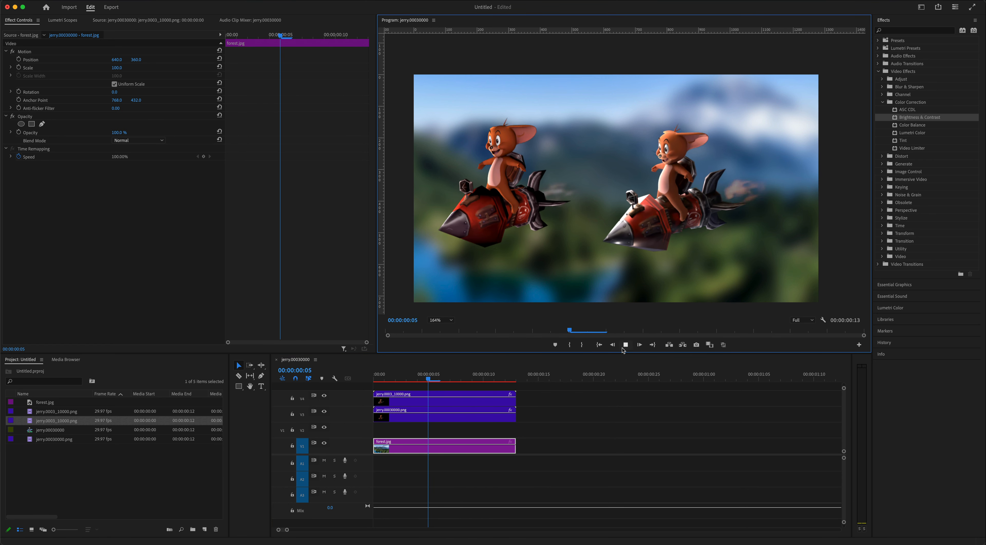